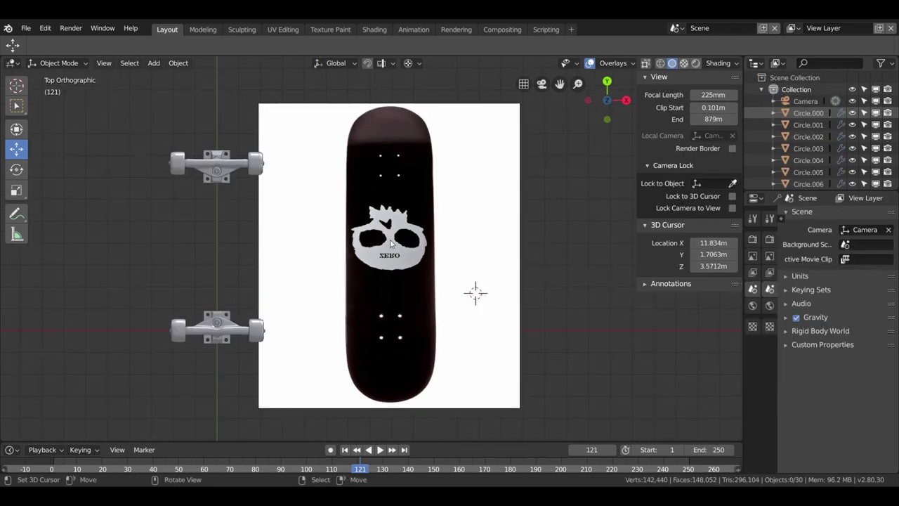
Add a plane, move it along Y over the skull graphic, and enter Edit Mode.
{"action": "key", "text": "shift+a"}
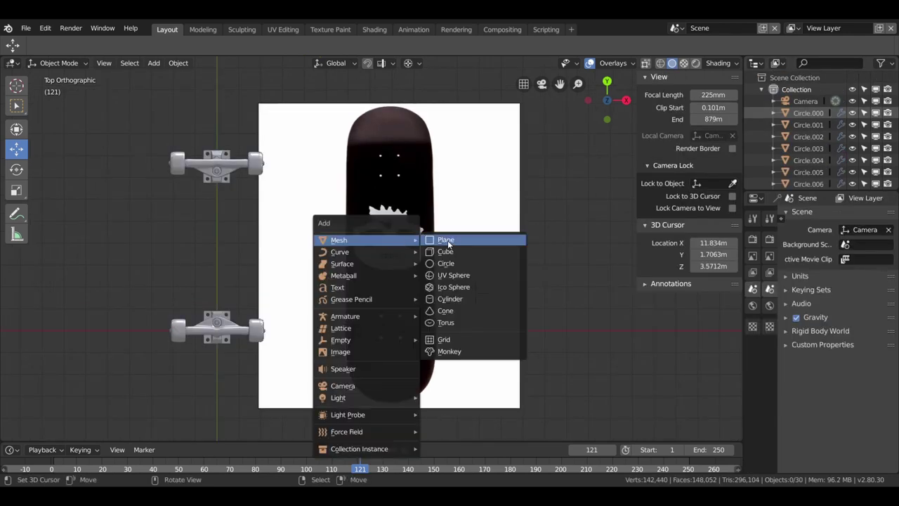
{"action": "left_click", "coordinate": [448, 242]}
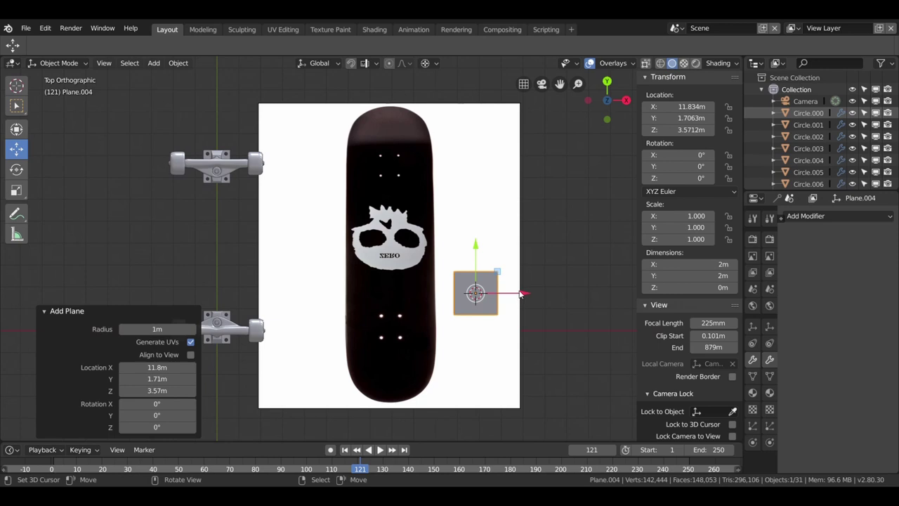
{"action": "key", "text": "g"}
{"action": "left_click", "coordinate": [434, 296]}
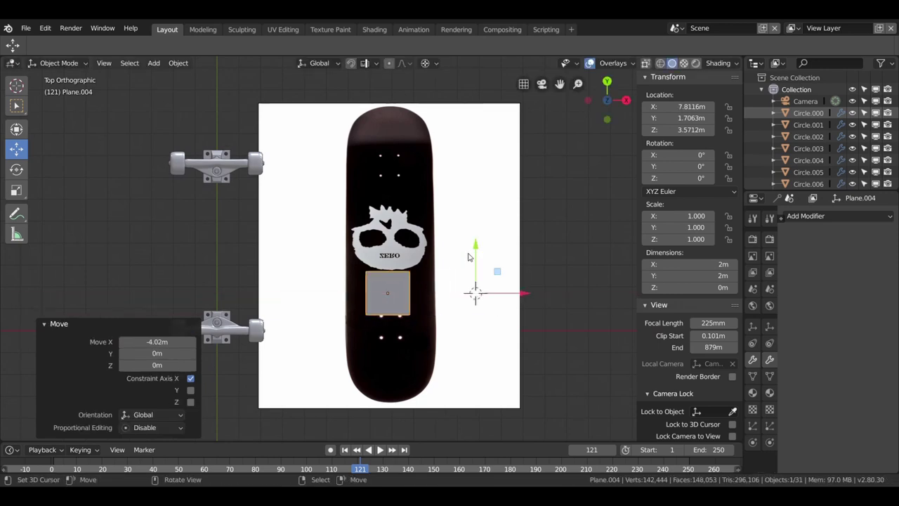
{"action": "key", "text": "g"}
{"action": "key", "text": "y"}
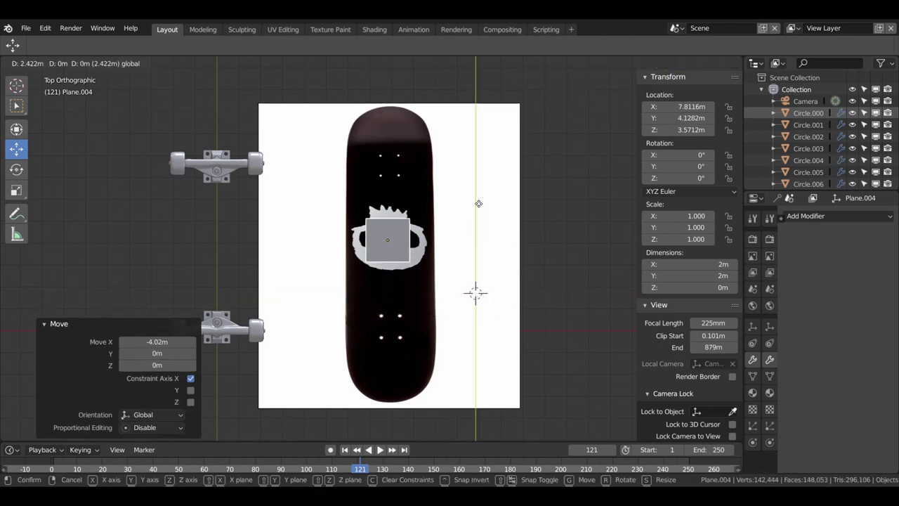
{"action": "left_click", "coordinate": [478, 216]}
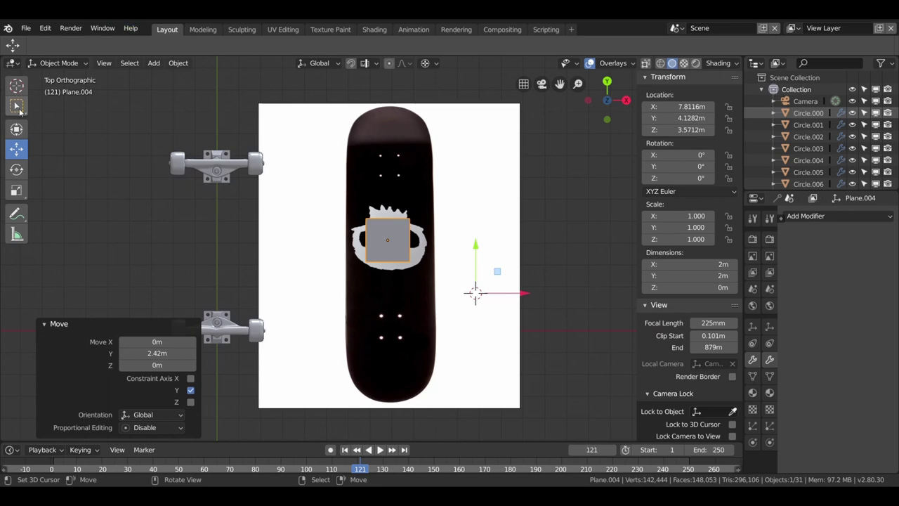
{"action": "key", "text": "Tab"}
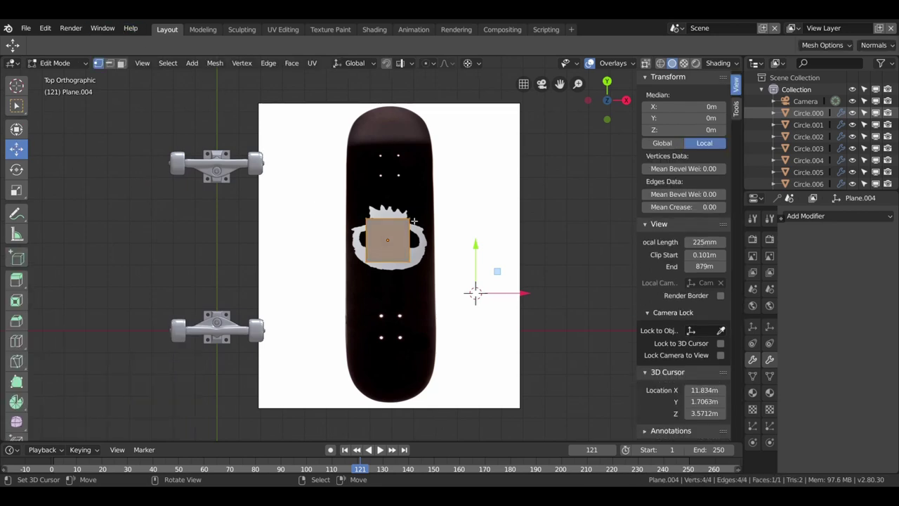
Drag the plane's top corners up to the nose and bottom corners down to the tail.
{"action": "left_click", "coordinate": [368, 209], "text": "shift"}
{"action": "key", "text": "g"}
{"action": "key", "text": "y"}
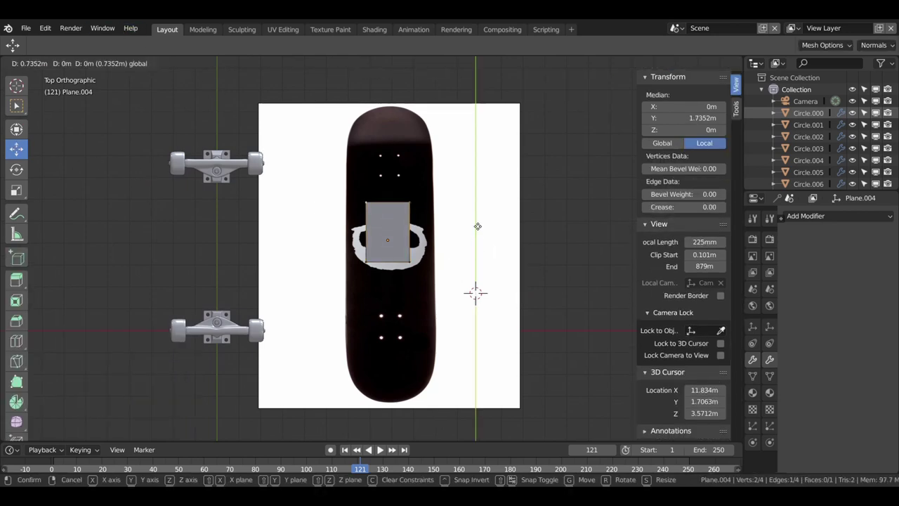
{"action": "left_click", "coordinate": [468, 140]}
{"action": "left_click", "coordinate": [408, 266]}
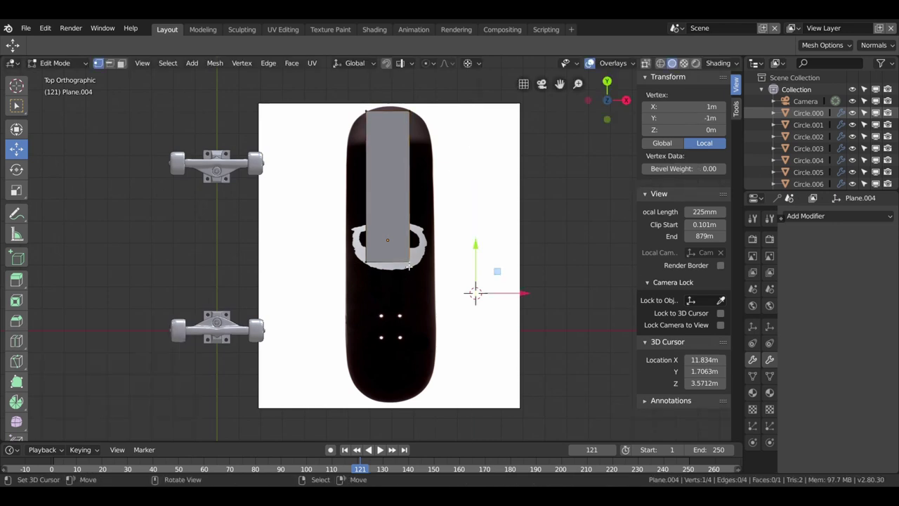
{"action": "left_click", "coordinate": [368, 264], "text": "shift"}
{"action": "key", "text": "g"}
{"action": "key", "text": "y"}
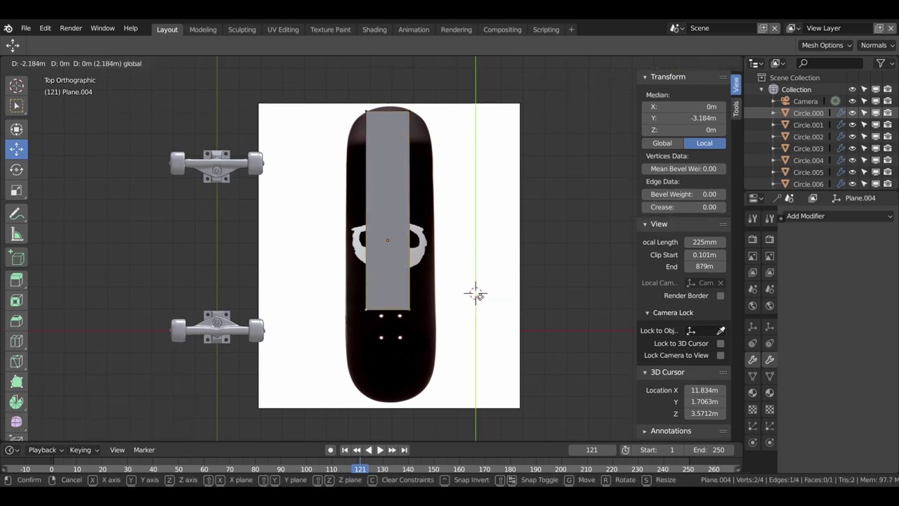
{"action": "left_click", "coordinate": [479, 386]}
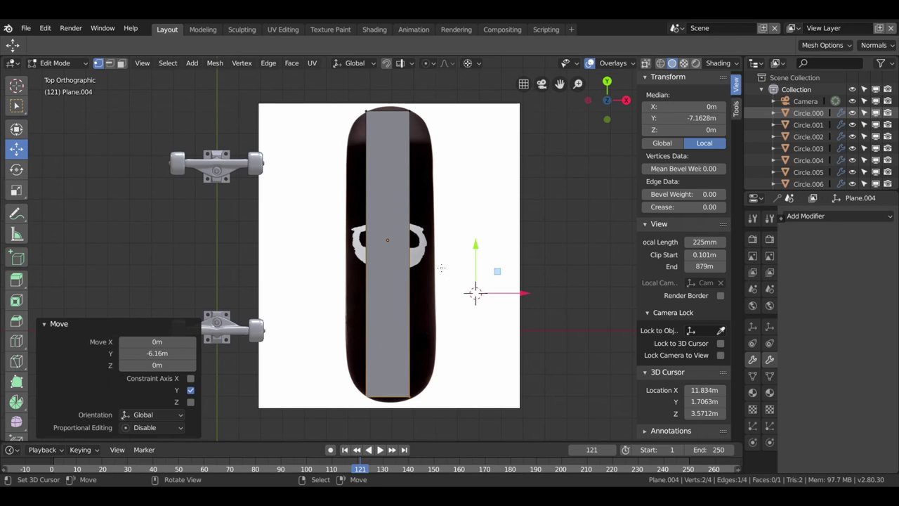
Select the whole strip and nudge it 0.13 m along X to centre it.
{"action": "key", "text": "alt+a"}
{"action": "key", "text": "a"}
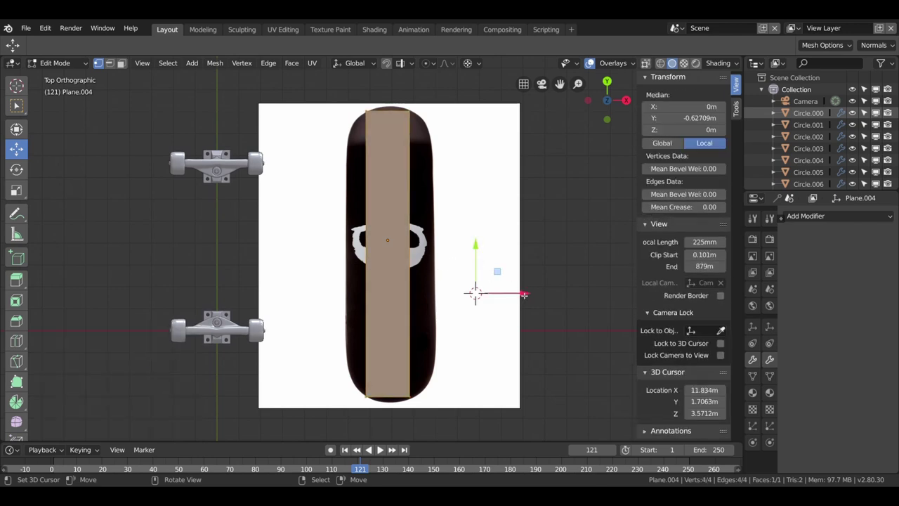
{"action": "key", "text": "g"}
{"action": "key", "text": "x"}
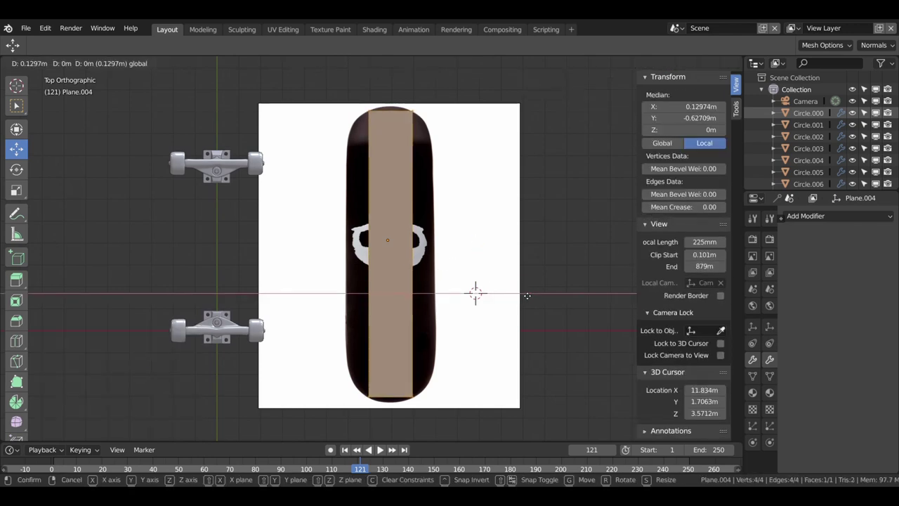
{"action": "left_click", "coordinate": [526, 296]}
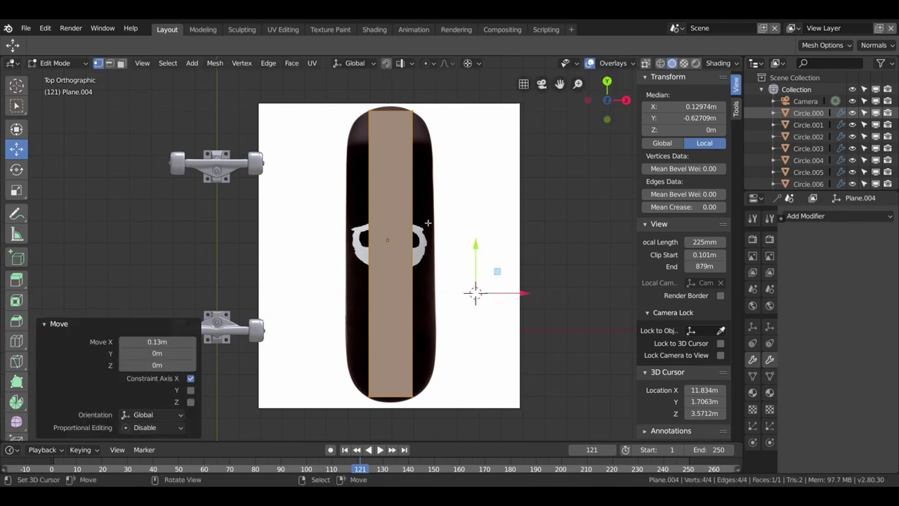
{"action": "scroll", "coordinate": [428, 223], "scroll_direction": "up", "scroll_amount": 1}
{"action": "scroll", "coordinate": [428, 222], "scroll_direction": "down", "scroll_amount": 2}
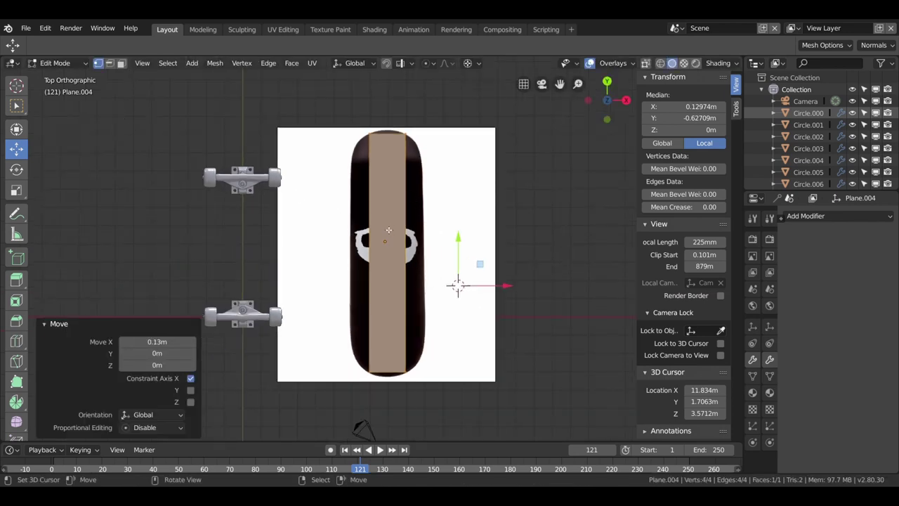
{"action": "key", "text": "ctrl+r"}
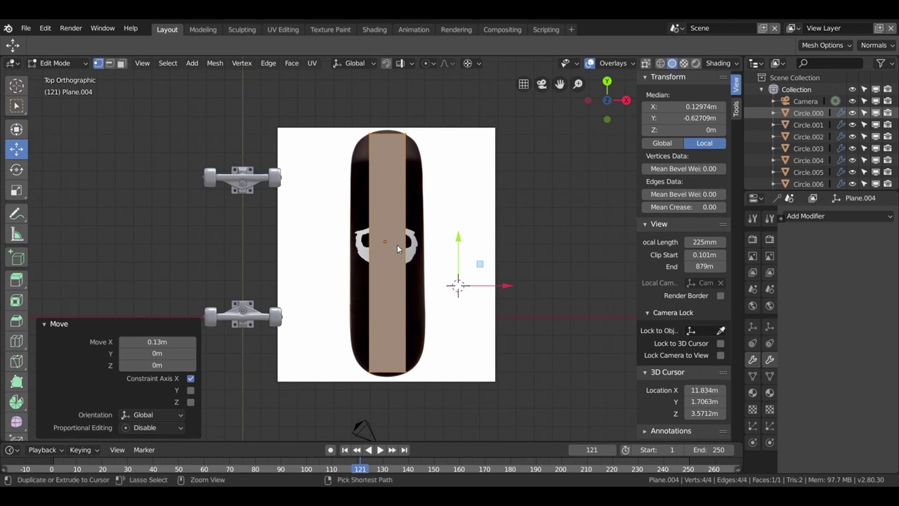
Cut a centre loop down the strip and delete the left half's face.
{"action": "left_click", "coordinate": [393, 141]}
{"action": "right_click", "coordinate": [393, 141]}
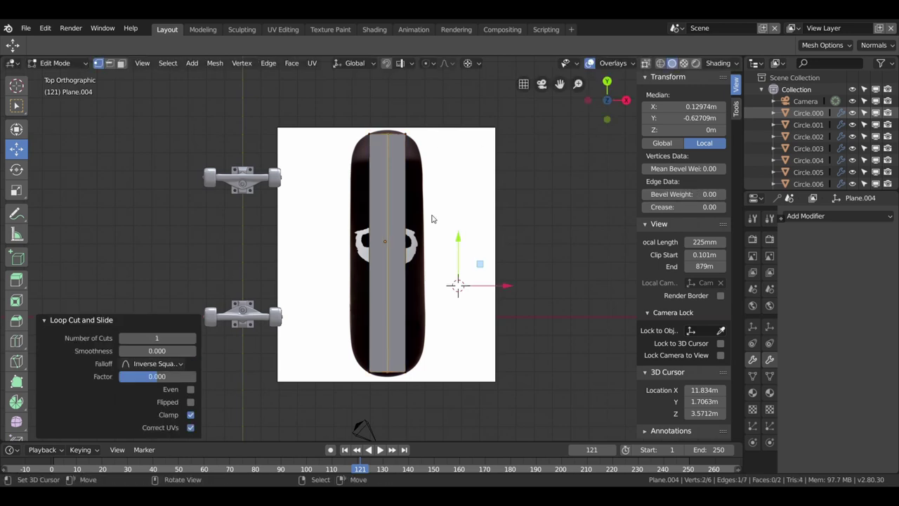
{"action": "left_click", "coordinate": [121, 62]}
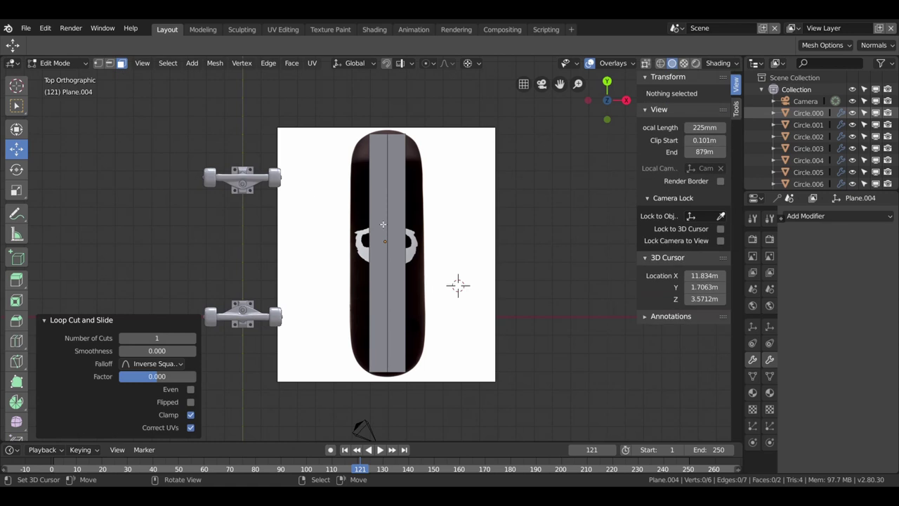
{"action": "left_click", "coordinate": [382, 224]}
{"action": "key", "text": "x"}
{"action": "left_click", "coordinate": [382, 222]}
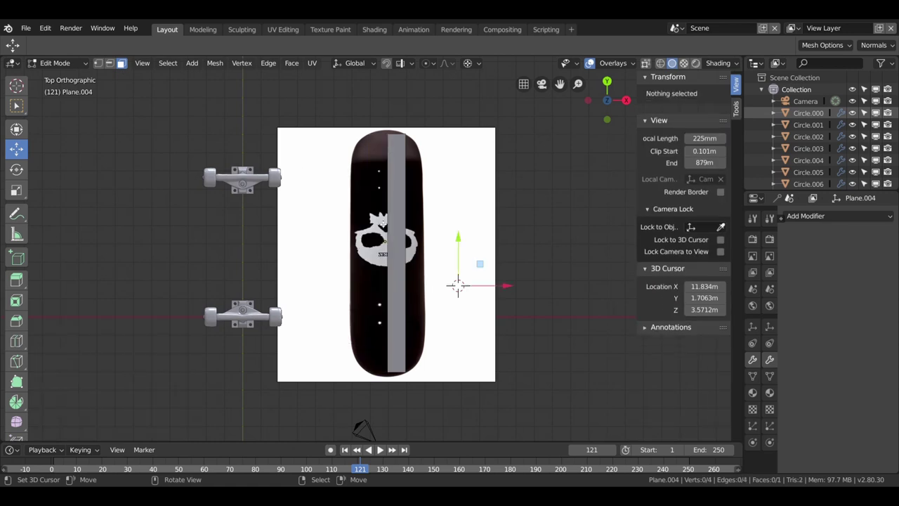
Add a Mirror modifier to the remaining half strip.
{"action": "left_click", "coordinate": [818, 217]}
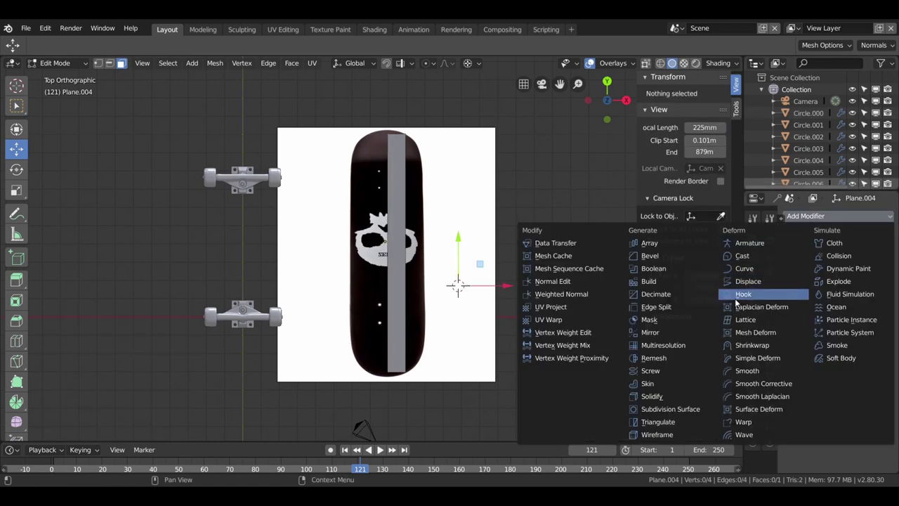
{"action": "left_click", "coordinate": [659, 333]}
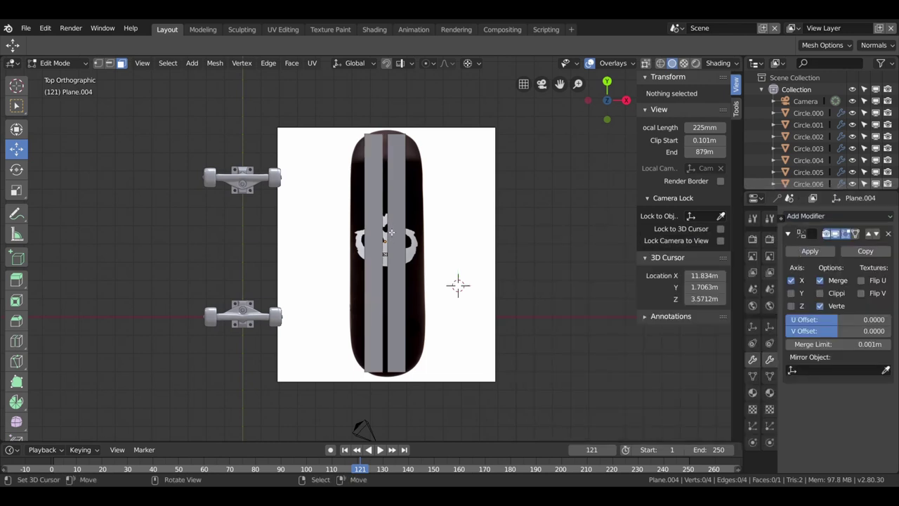
{"action": "scroll", "coordinate": [406, 267], "scroll_direction": "up", "scroll_amount": 1}
{"action": "scroll", "coordinate": [406, 217], "scroll_direction": "up", "scroll_amount": 4}
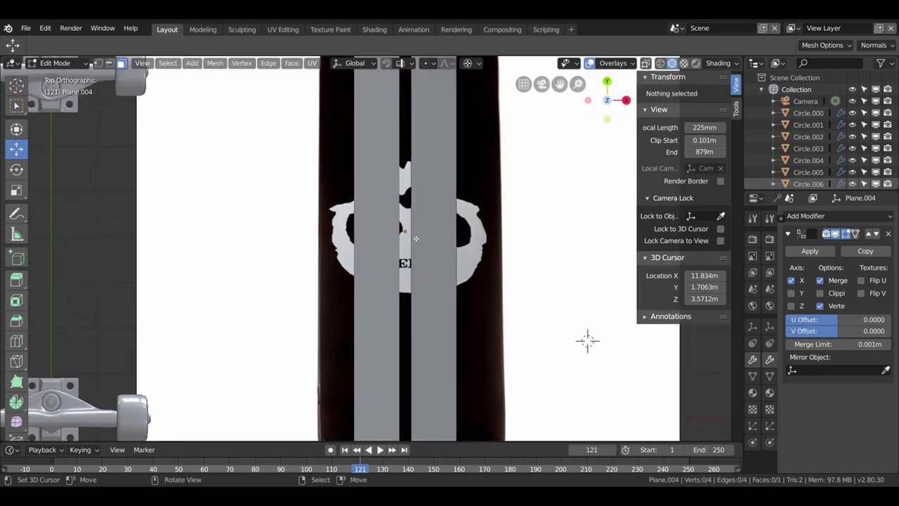
Select the strip's inner centre edge and snap the 3D cursor to it.
{"action": "right_click", "coordinate": [409, 245]}
{"action": "left_click", "coordinate": [409, 247]}
{"action": "scroll", "coordinate": [414, 245], "scroll_direction": "up", "scroll_amount": 1}
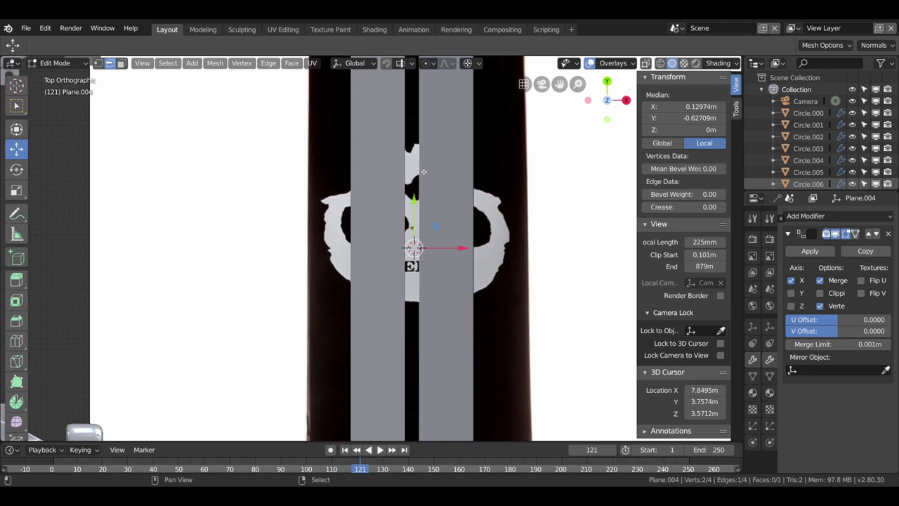
{"action": "key", "text": "shift+s"}
{"action": "left_click", "coordinate": [417, 240]}
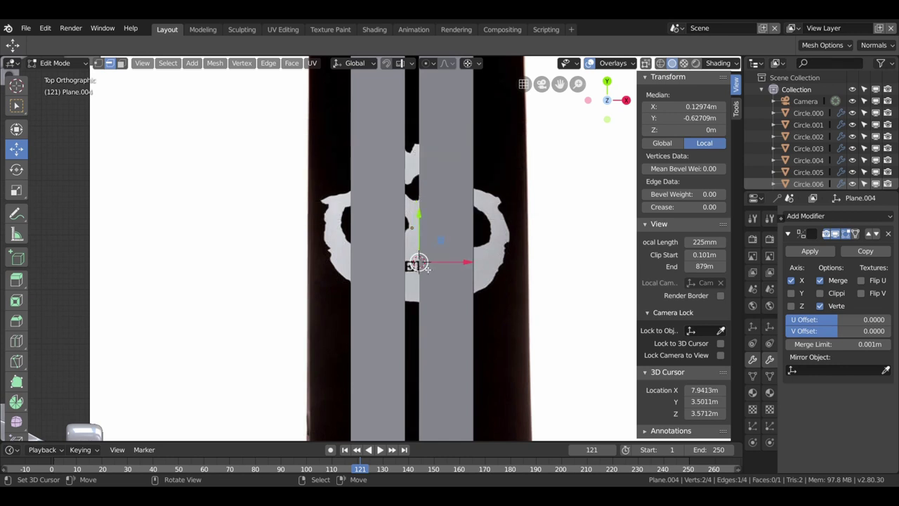
In Object Mode, set the plane's origin to the 3D cursor, then return to Edit Mode.
{"action": "key", "text": "Tab"}
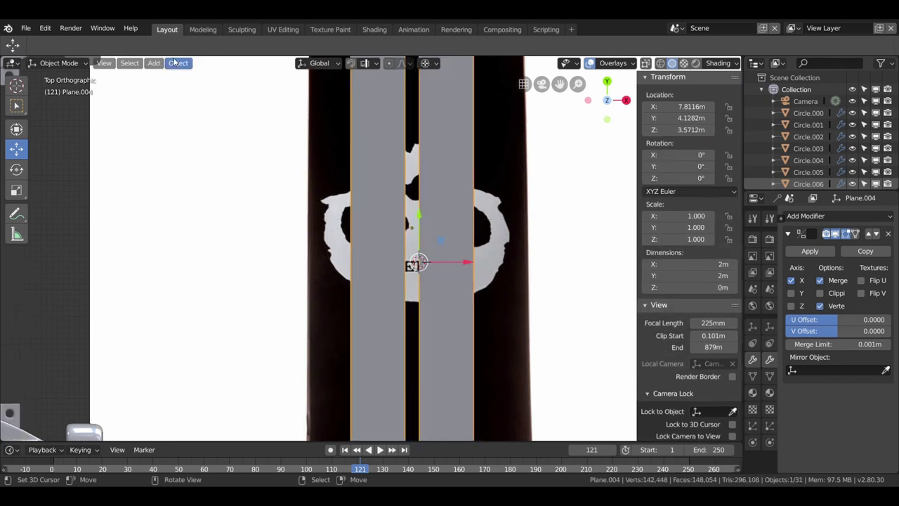
{"action": "left_click", "coordinate": [178, 63]}
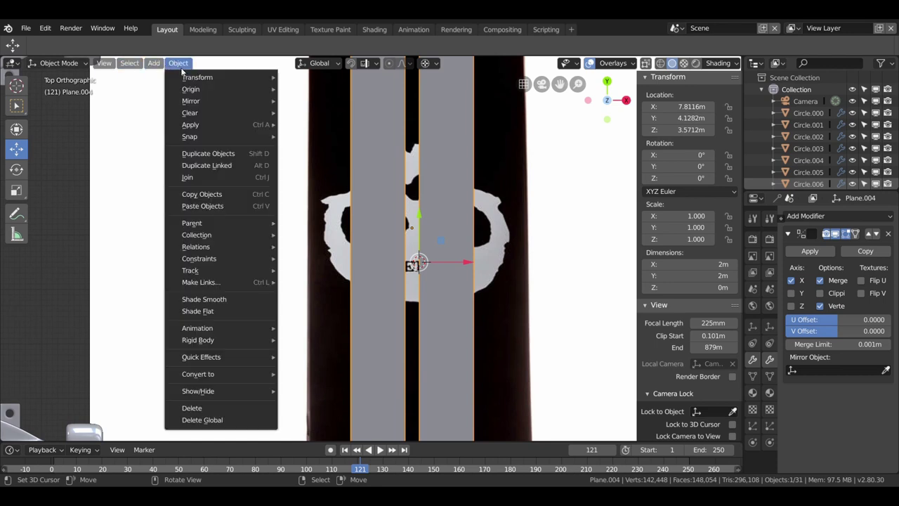
{"action": "mouse_move", "coordinate": [191, 89]}
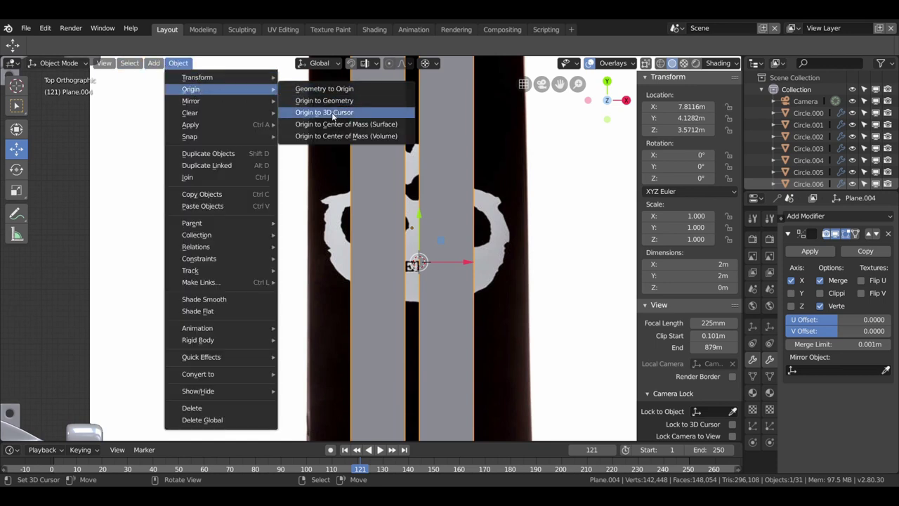
{"action": "left_click", "coordinate": [337, 114]}
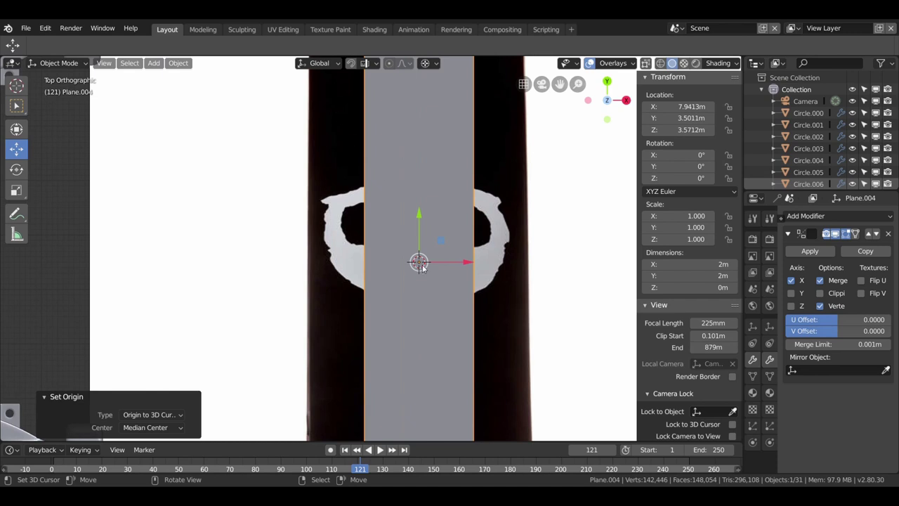
{"action": "scroll", "coordinate": [418, 259], "scroll_direction": "down", "scroll_amount": 3}
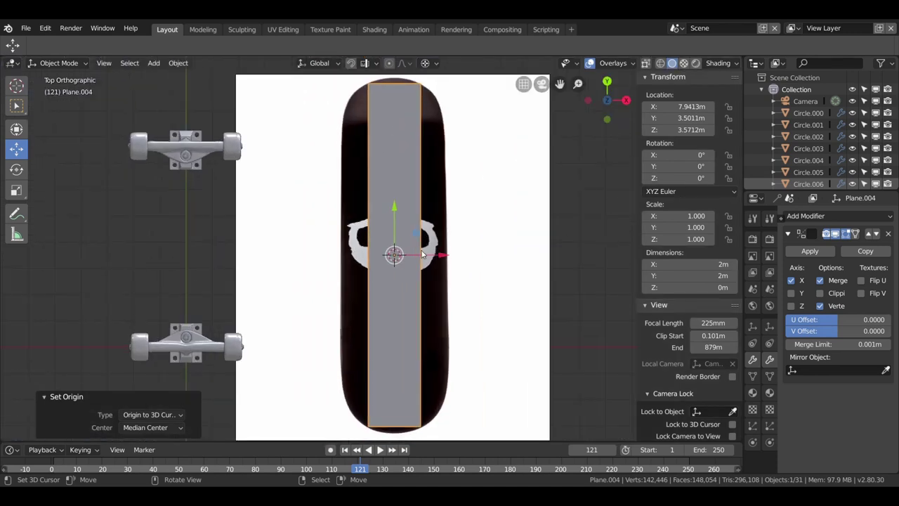
{"action": "key", "text": "Tab"}
Add several crosswise edge loops near the nose end of the strip.
{"action": "key", "text": "ctrl+r"}
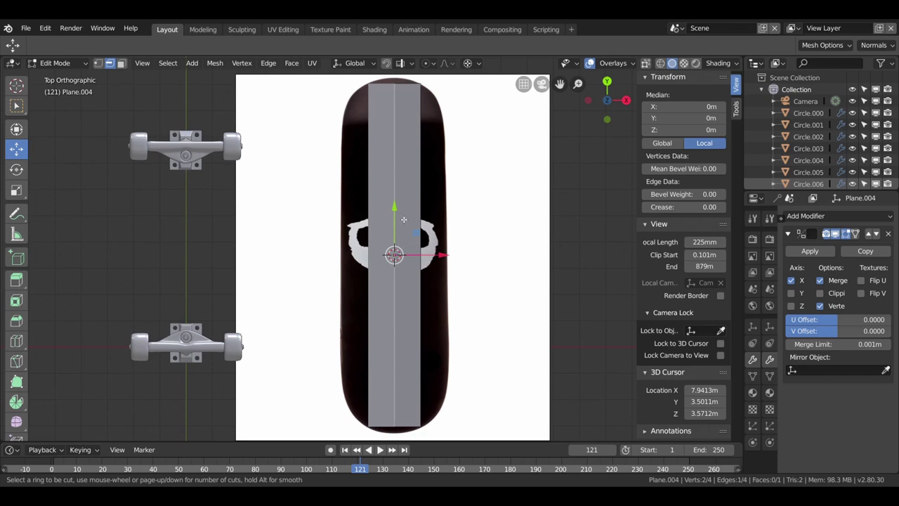
{"action": "left_click", "coordinate": [403, 170]}
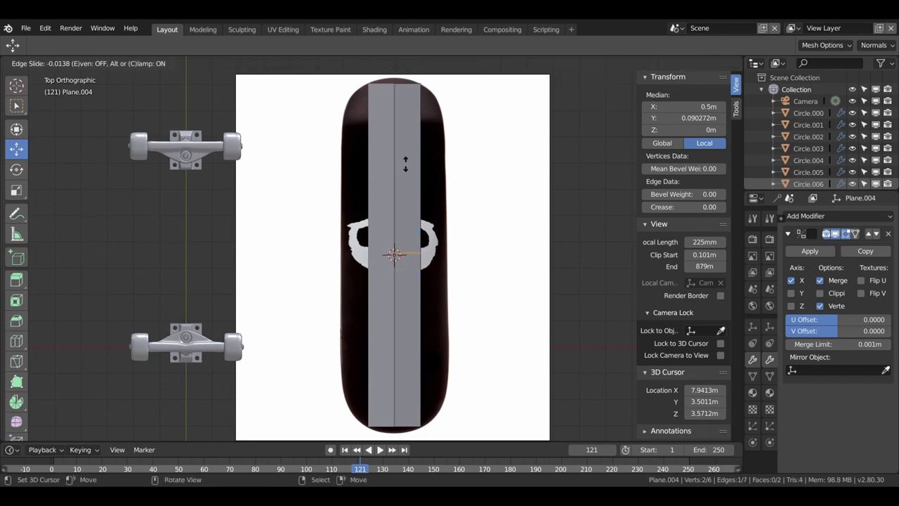
{"action": "left_click", "coordinate": [405, 165]}
{"action": "key", "text": "ctrl+r"}
{"action": "left_click", "coordinate": [411, 120]}
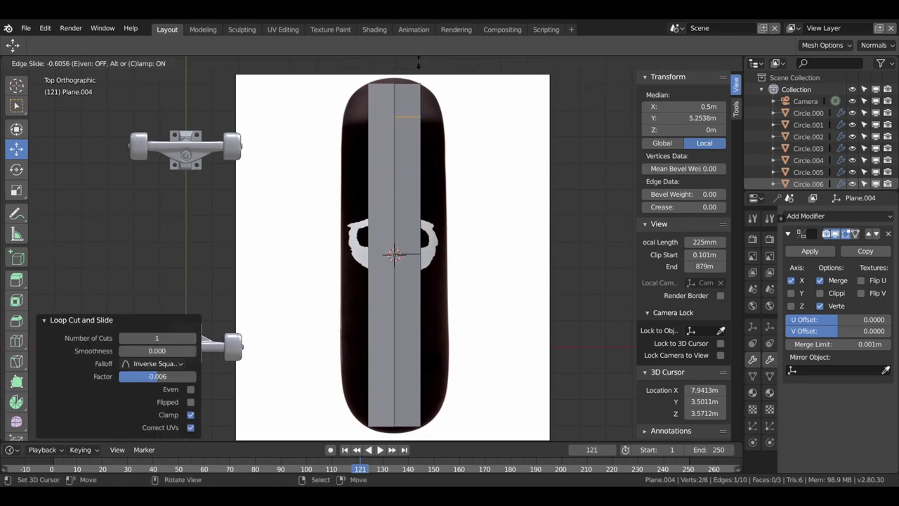
{"action": "left_click", "coordinate": [410, 118]}
{"action": "key", "text": "ctrl+r"}
{"action": "left_click", "coordinate": [410, 138]}
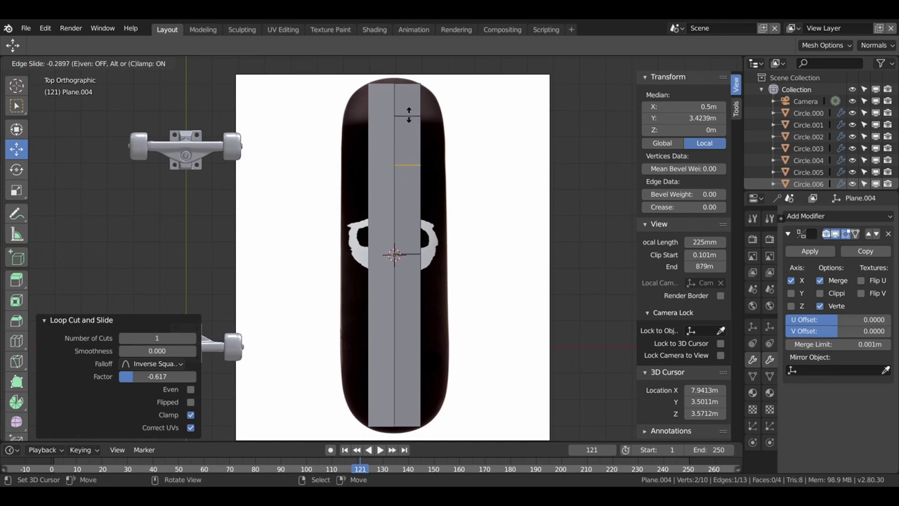
{"action": "left_click", "coordinate": [411, 99]}
{"action": "key", "text": "ctrl+r"}
{"action": "left_click", "coordinate": [411, 178]}
{"action": "right_click", "coordinate": [411, 177]}
{"action": "scroll", "coordinate": [408, 143], "scroll_direction": "up", "scroll_amount": 1}
{"action": "scroll", "coordinate": [408, 144], "scroll_direction": "down", "scroll_amount": 2}
Raise the top centre vertex along Y into a pointed nose tip, undoing stray moves.
{"action": "middle_click_drag", "start_coordinate": [391, 123], "coordinate": [390, 163], "text": "shift"}
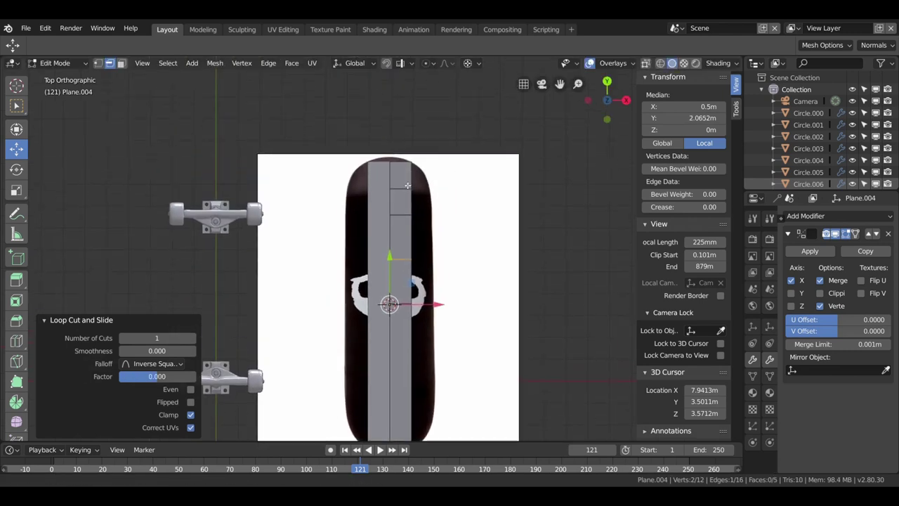
{"action": "left_click", "coordinate": [391, 164]}
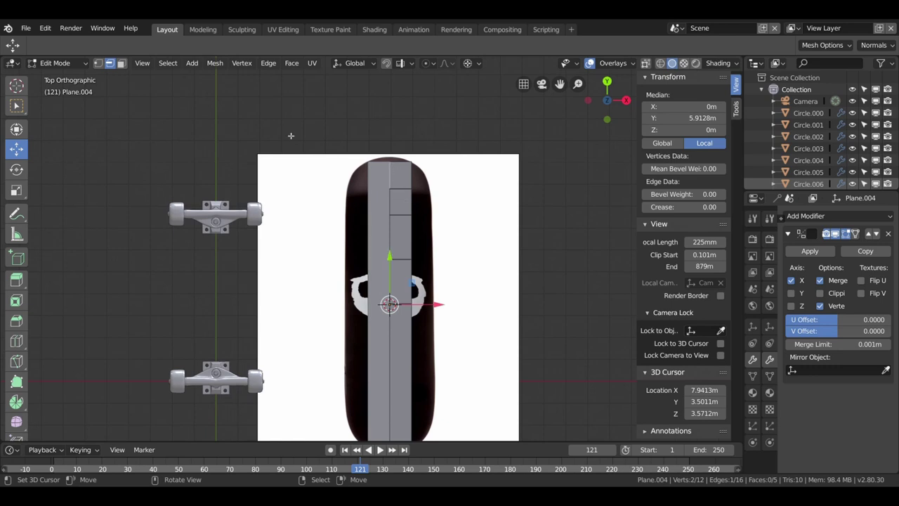
{"action": "left_click", "coordinate": [98, 62]}
{"action": "left_click", "coordinate": [397, 167]}
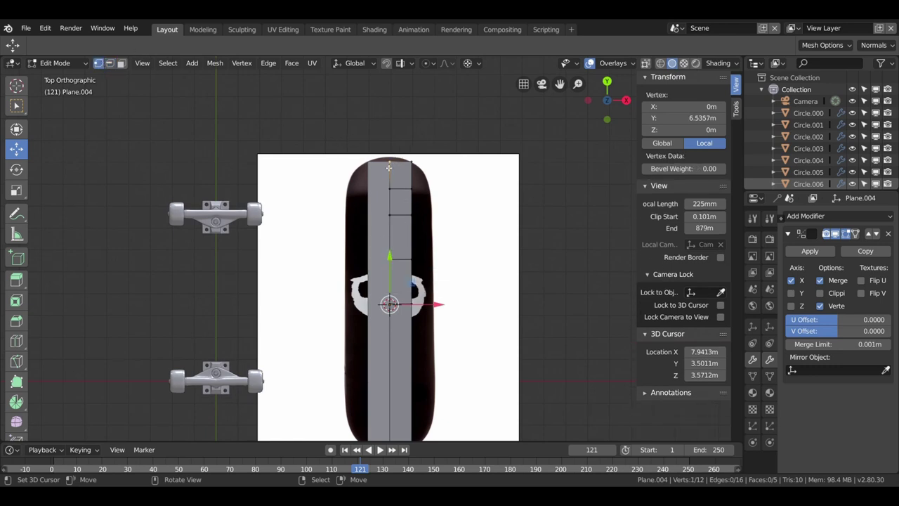
{"action": "left_click_drag", "start_coordinate": [391, 258], "coordinate": [393, 251]}
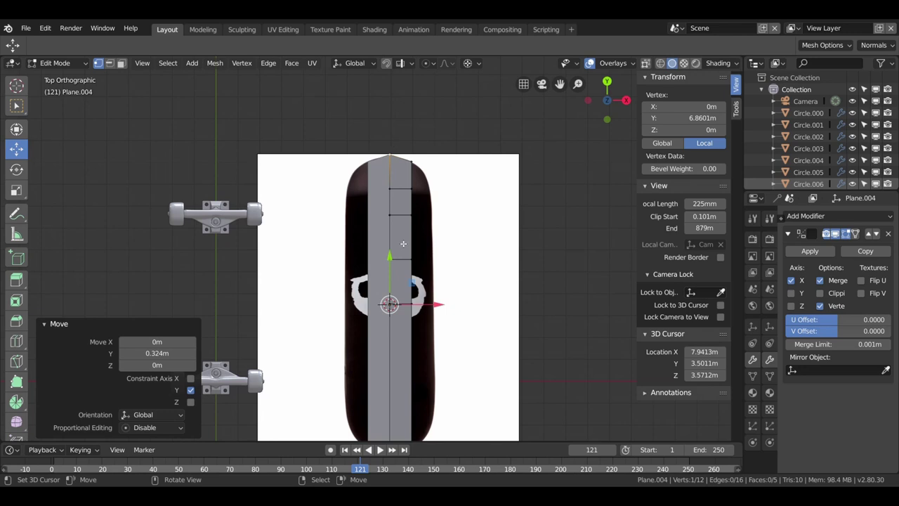
{"action": "key", "text": "g"}
{"action": "left_click", "coordinate": [537, 181]}
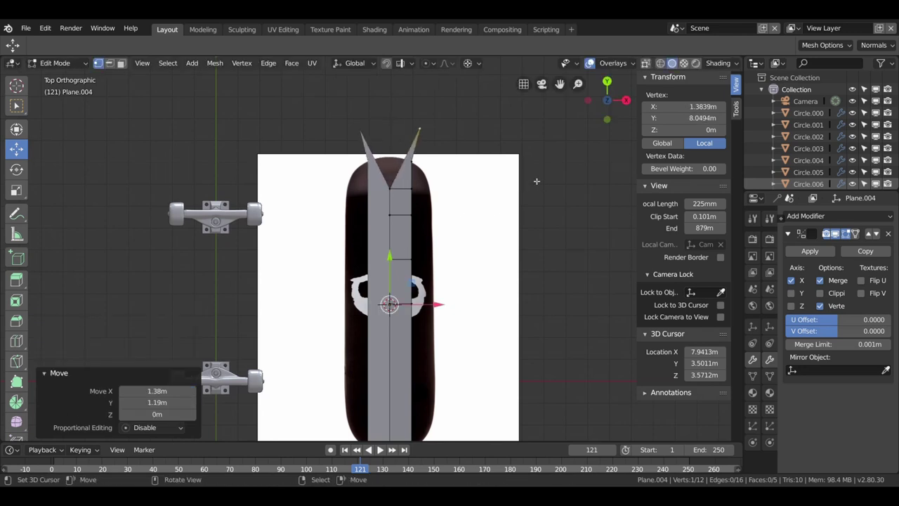
{"action": "key", "text": "g"}
{"action": "left_click", "coordinate": [510, 174]}
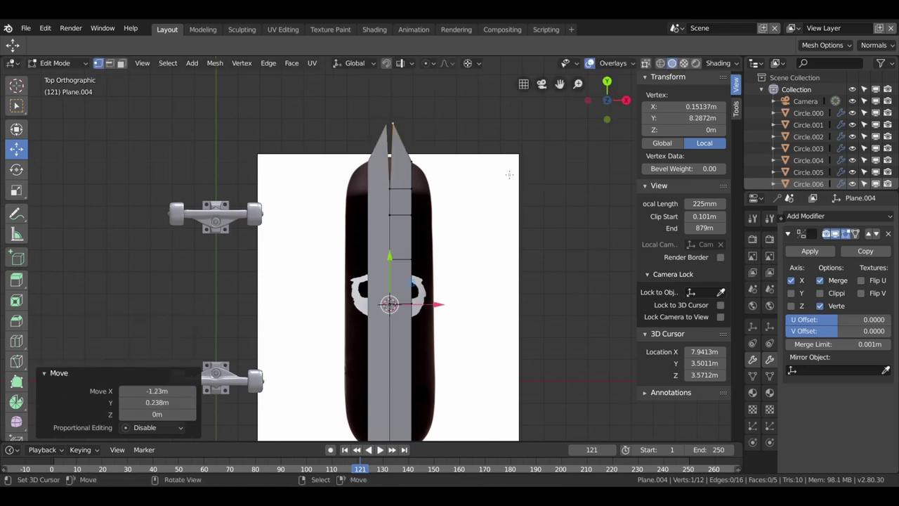
{"action": "key", "text": "ctrl+z"}
{"action": "key", "text": "ctrl+z"}
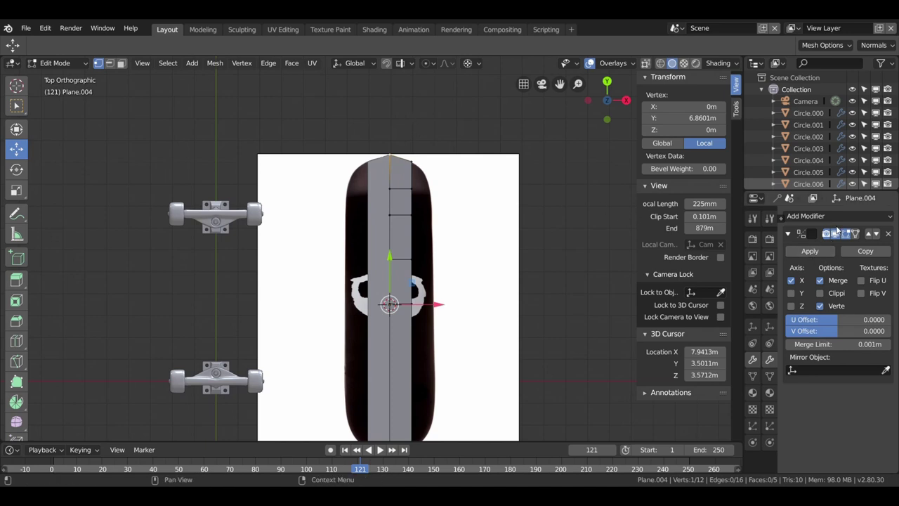
Add a Subdivision Surface modifier at viewport level 2 and push nose-end vertices 0.919 m along X.
{"action": "left_click", "coordinate": [814, 216]}
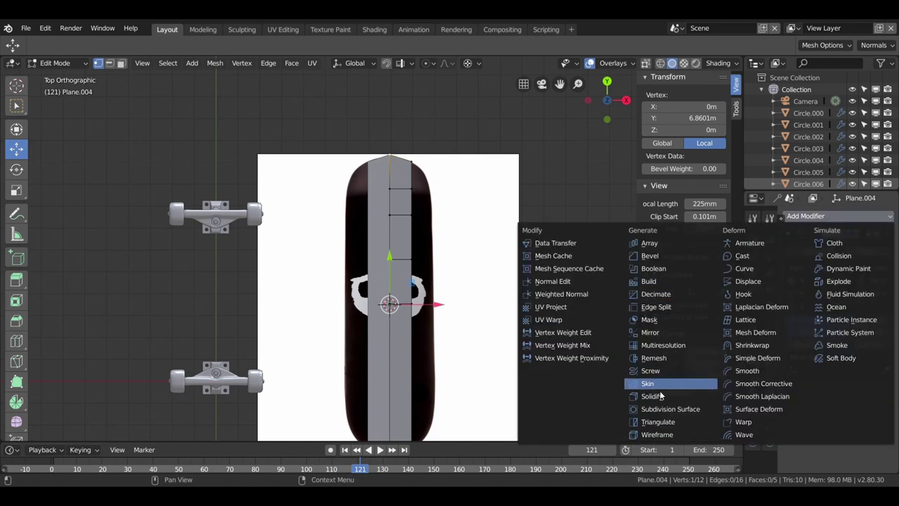
{"action": "left_click", "coordinate": [660, 410]}
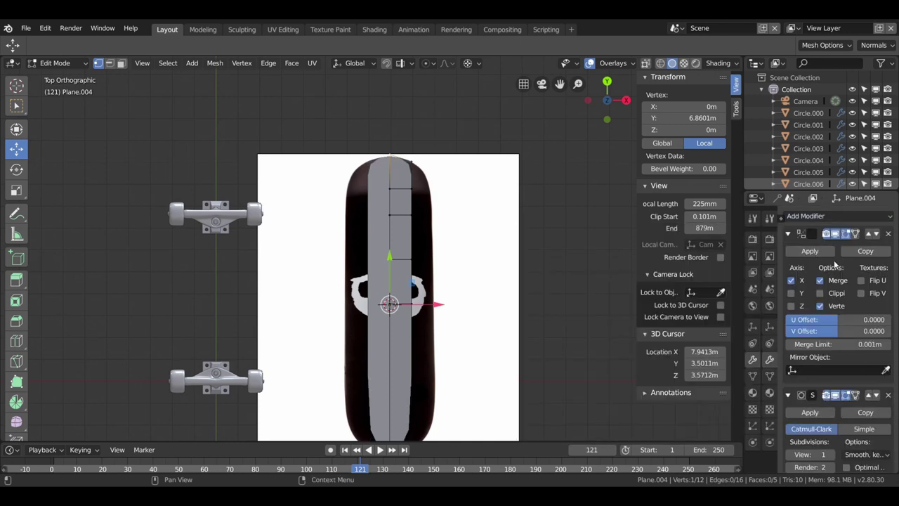
{"action": "scroll", "coordinate": [830, 422], "scroll_direction": "down", "scroll_amount": 1}
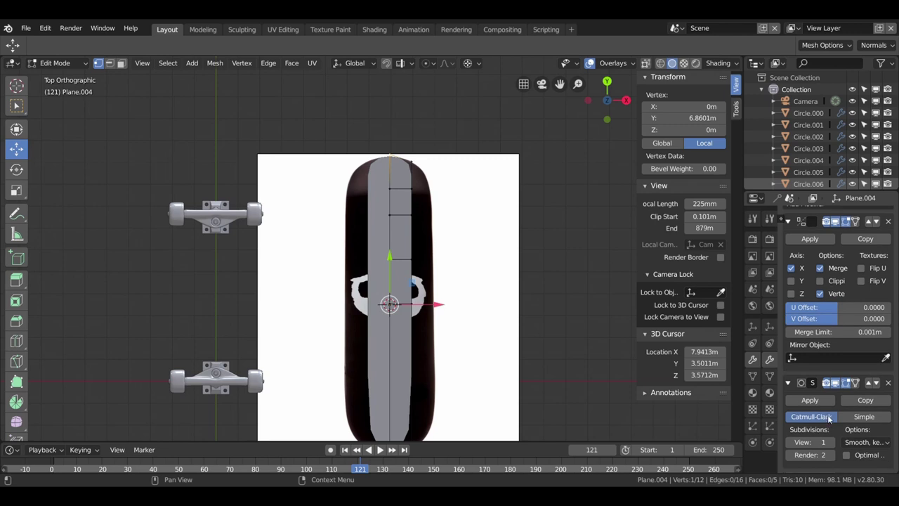
{"action": "left_click", "coordinate": [832, 442]}
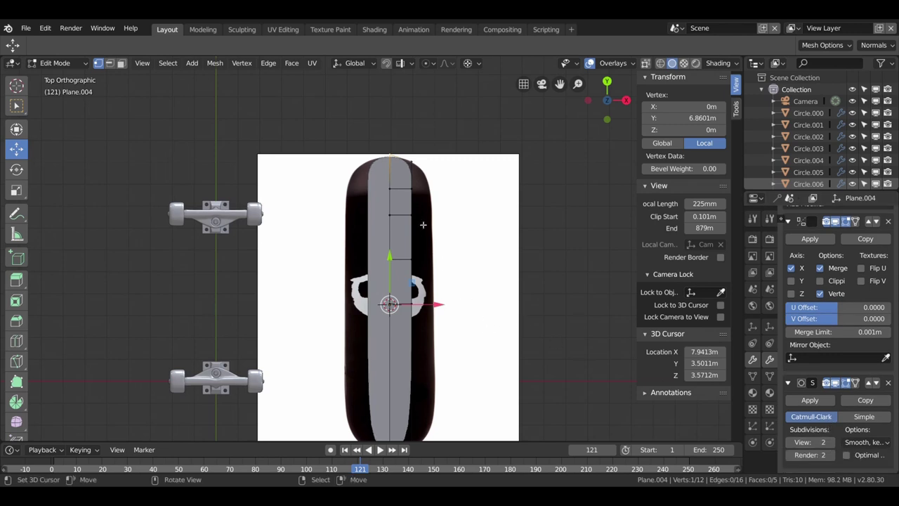
{"action": "scroll", "coordinate": [423, 224], "scroll_direction": "up", "scroll_amount": 1}
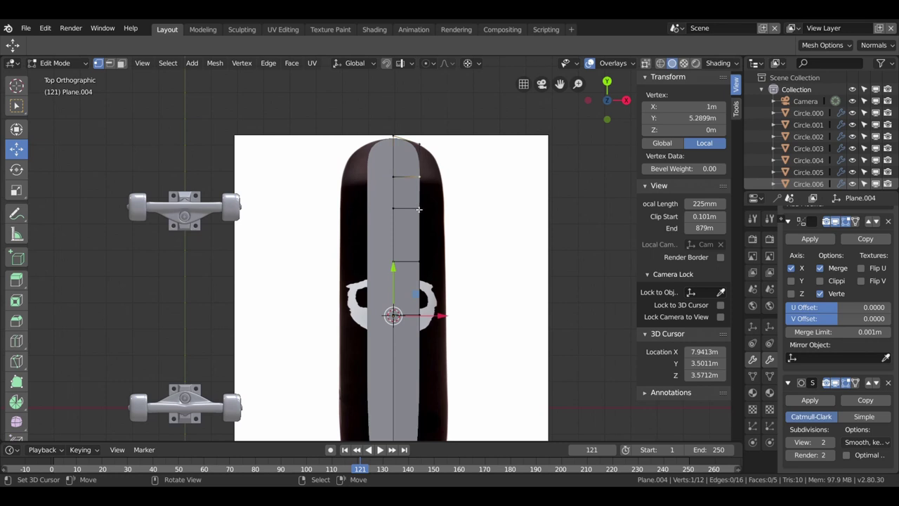
{"action": "left_click", "coordinate": [419, 207], "text": "shift"}
{"action": "left_click_drag", "start_coordinate": [440, 315], "coordinate": [464, 316]}
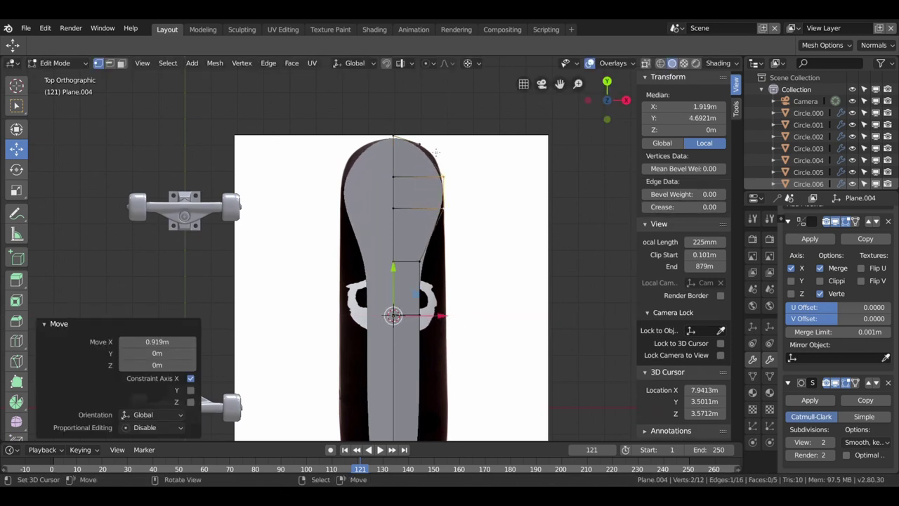
Push the nose and mid-board side vertices outward along X onto the outline, the last by 1.12 m.
{"action": "left_click", "coordinate": [425, 149]}
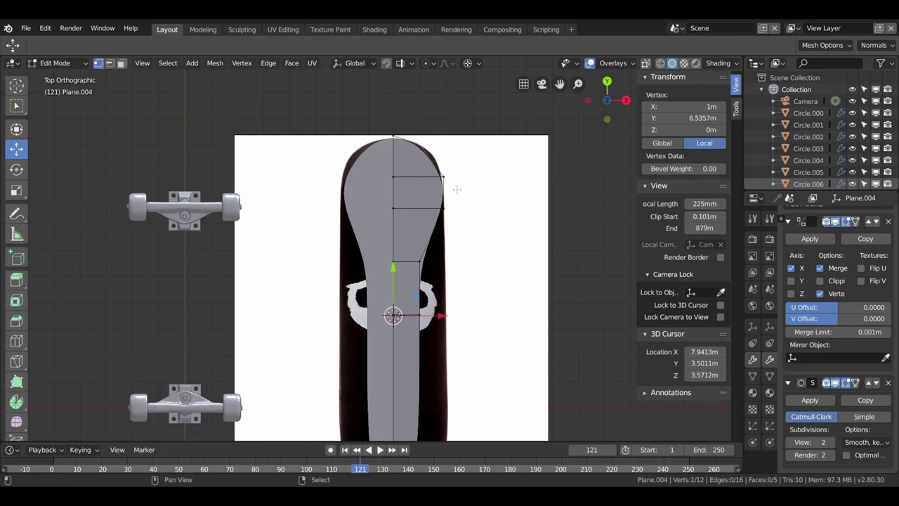
{"action": "left_click_drag", "start_coordinate": [395, 270], "coordinate": [396, 259]}
{"action": "left_click", "coordinate": [445, 176]}
{"action": "left_click", "coordinate": [446, 214]}
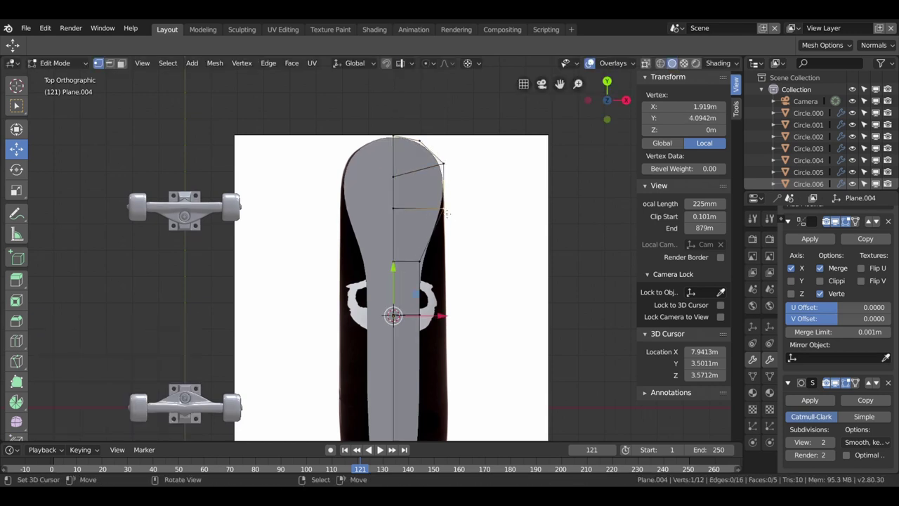
{"action": "left_click_drag", "start_coordinate": [439, 315], "coordinate": [466, 319]}
{"action": "left_click", "coordinate": [421, 264]}
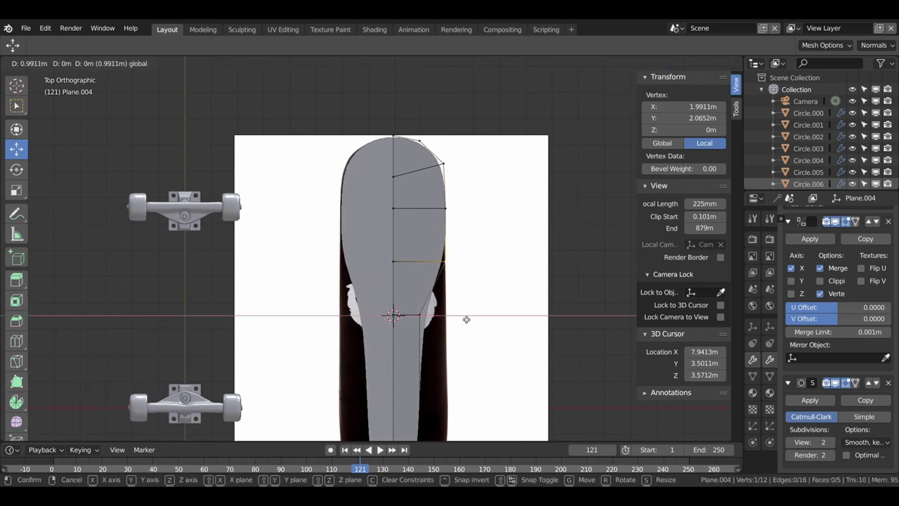
{"action": "left_click_drag", "start_coordinate": [466, 320], "coordinate": [464, 318]}
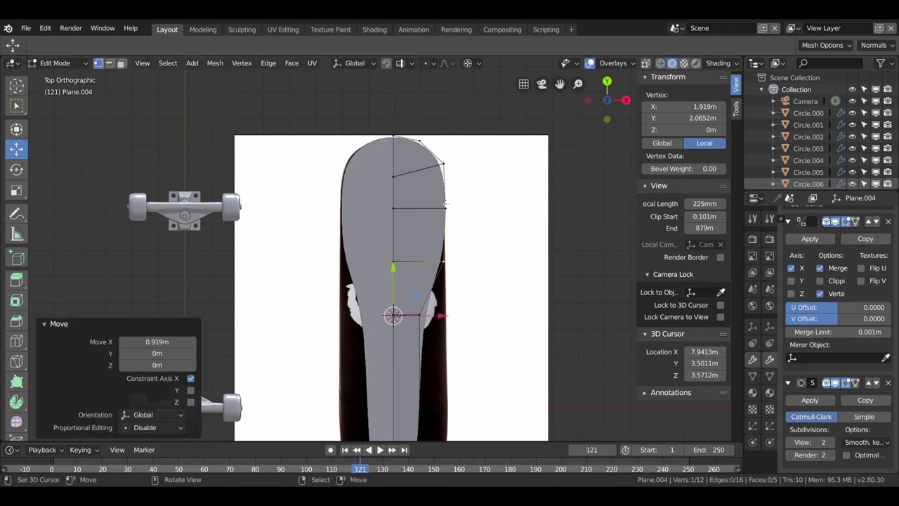
{"action": "left_click", "coordinate": [420, 318]}
{"action": "left_click_drag", "start_coordinate": [450, 316], "coordinate": [464, 313]}
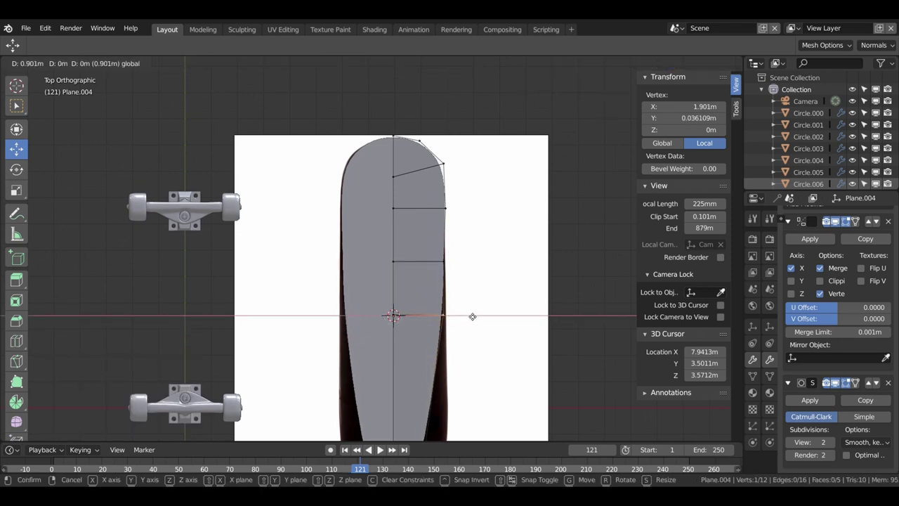
{"action": "middle_click_drag", "start_coordinate": [459, 304], "coordinate": [422, 246], "text": "shift"}
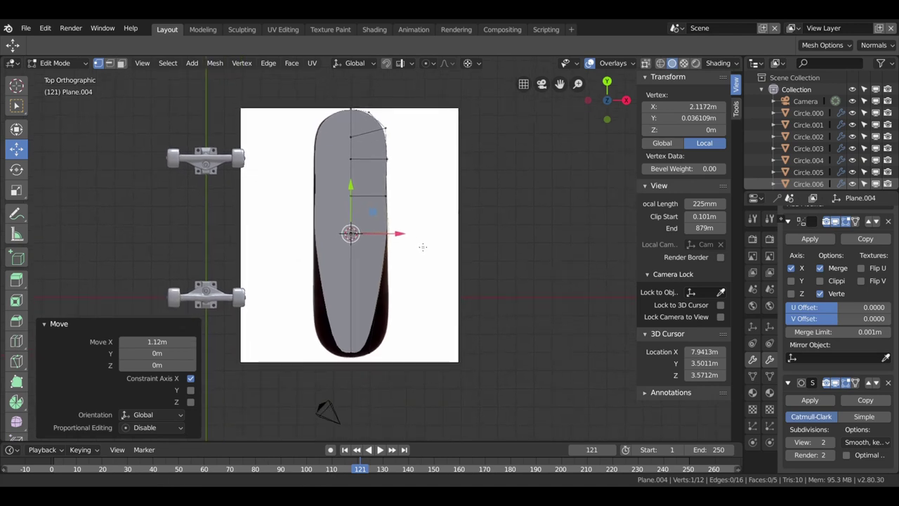
{"action": "key", "text": "ctrl+r"}
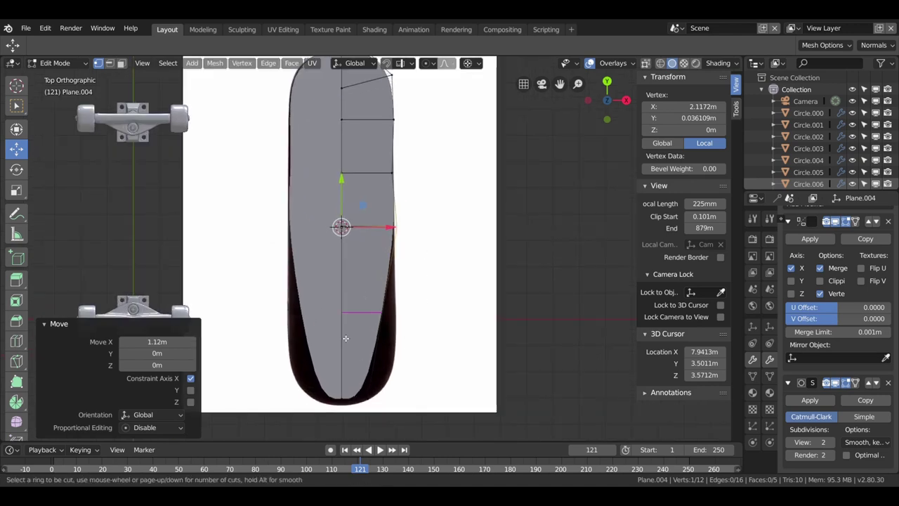
Add two crosswise edge loops in the lower half toward the tail.
{"action": "left_click", "coordinate": [341, 327]}
{"action": "left_click", "coordinate": [342, 336]}
{"action": "key", "text": "ctrl+r"}
{"action": "left_click", "coordinate": [343, 353]}
{"action": "left_click", "coordinate": [344, 355]}
Widen the new loops' side vertices and move tail vertices down to match the outline, then exit to Object Mode.
{"action": "left_click", "coordinate": [385, 313]}
{"action": "left_click_drag", "start_coordinate": [385, 229], "coordinate": [400, 232]}
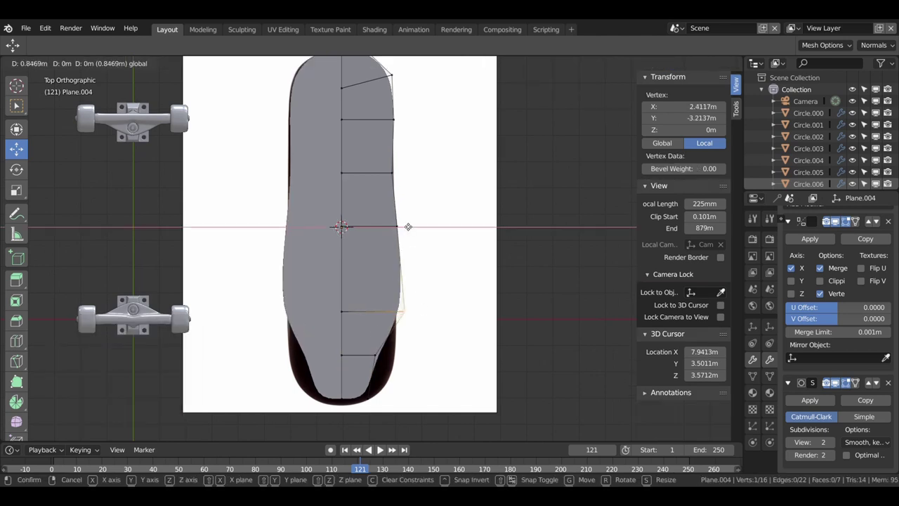
{"action": "left_click", "coordinate": [379, 358]}
{"action": "left_click_drag", "start_coordinate": [382, 229], "coordinate": [402, 231]}
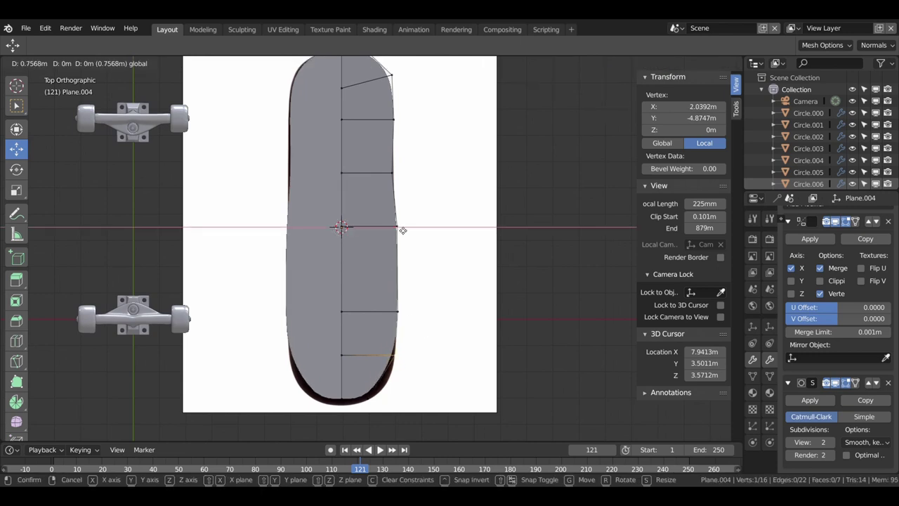
{"action": "left_click", "coordinate": [349, 360]}
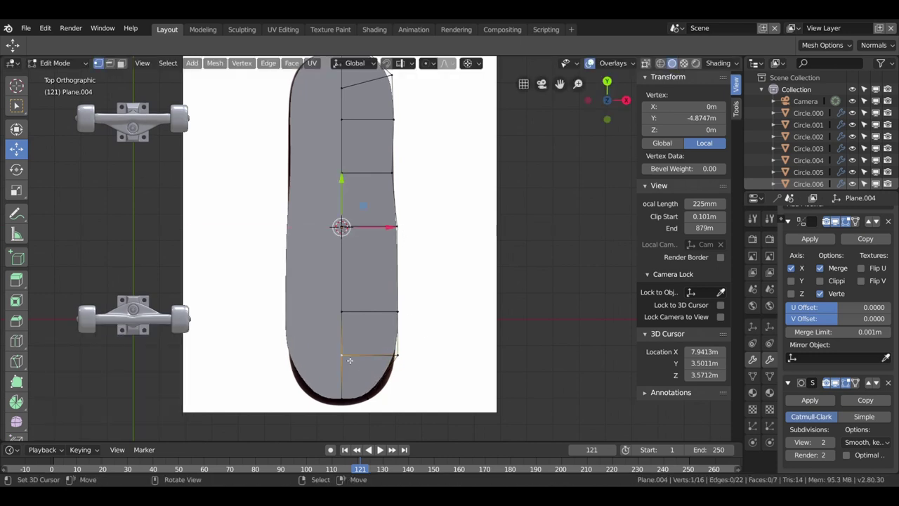
{"action": "left_click", "coordinate": [395, 357], "text": "shift"}
{"action": "left_click_drag", "start_coordinate": [342, 181], "coordinate": [342, 200]}
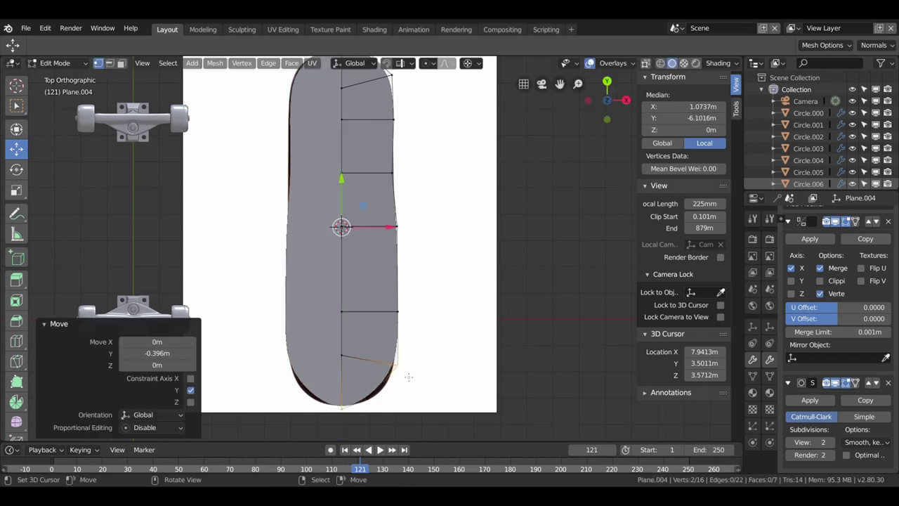
{"action": "left_click", "coordinate": [394, 228]}
{"action": "key", "text": "Tab"}
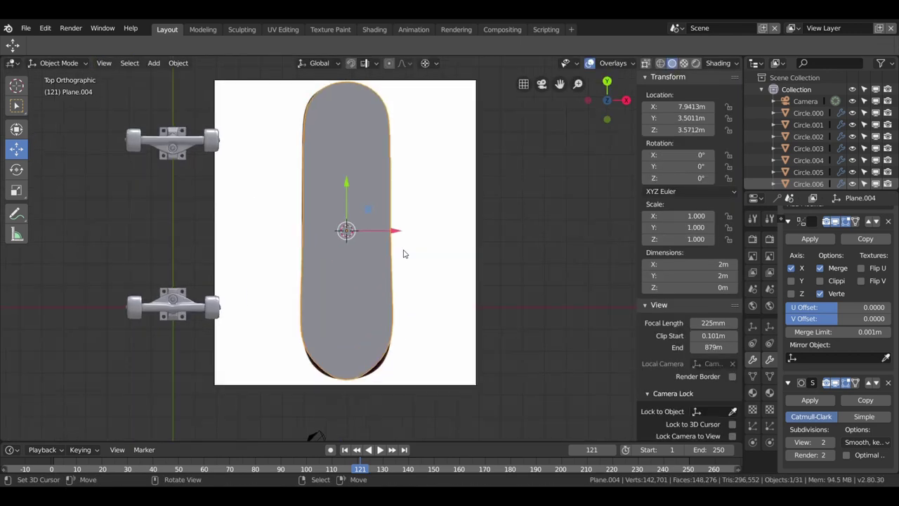
Re-enter Edit Mode on the single 24-vertex deck mesh after applying the Mirror modifier.
{"action": "key", "text": "Tab"}
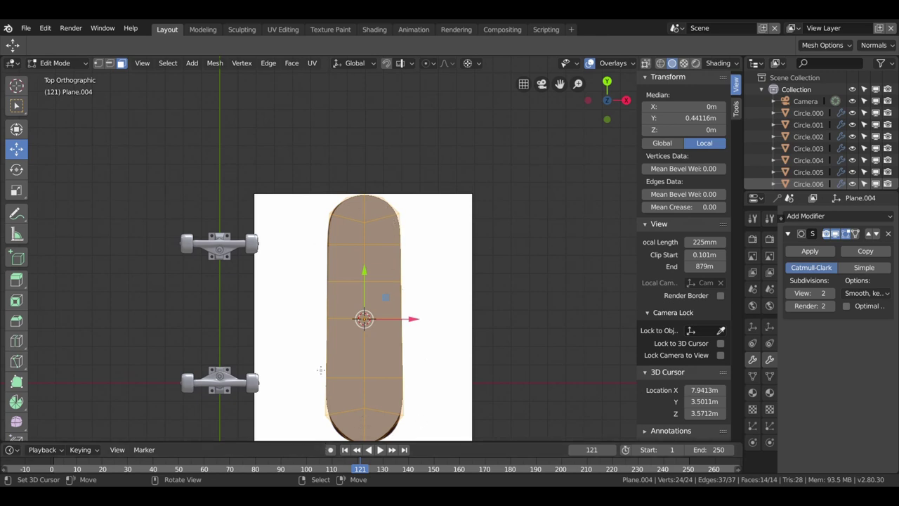
Inset the deck's faces twice to create two rings around the outline.
{"action": "key", "text": "i"}
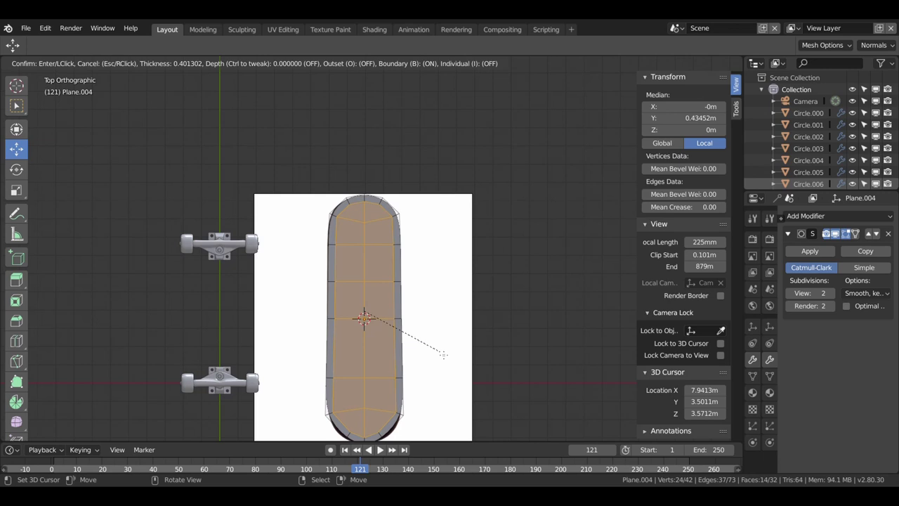
{"action": "left_click", "coordinate": [443, 354]}
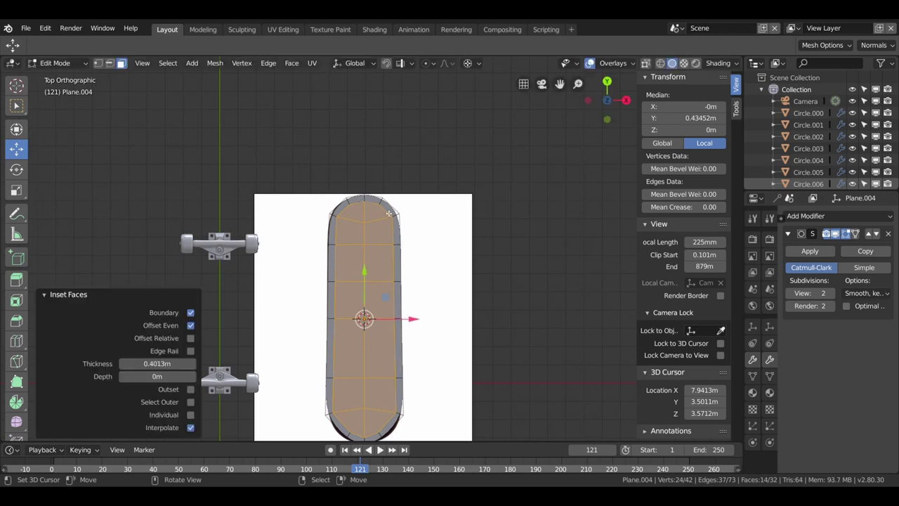
{"action": "key", "text": "i"}
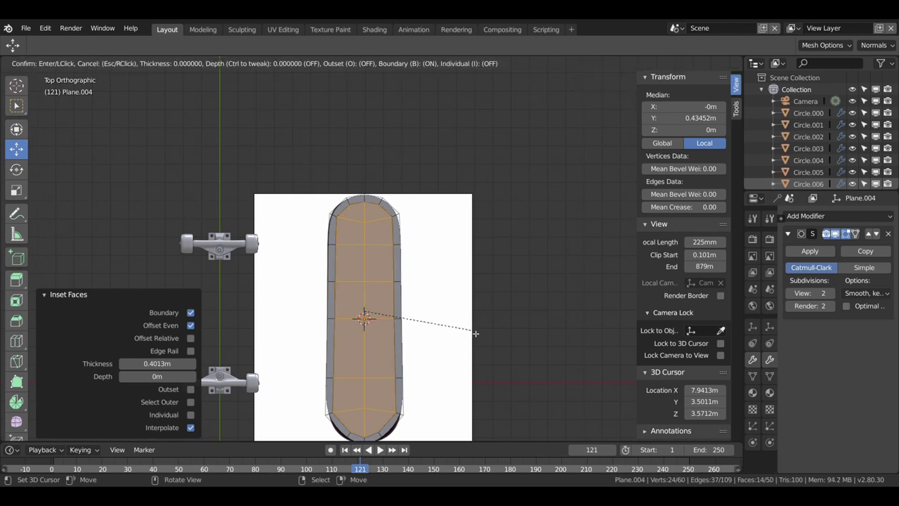
{"action": "left_click", "coordinate": [465, 327]}
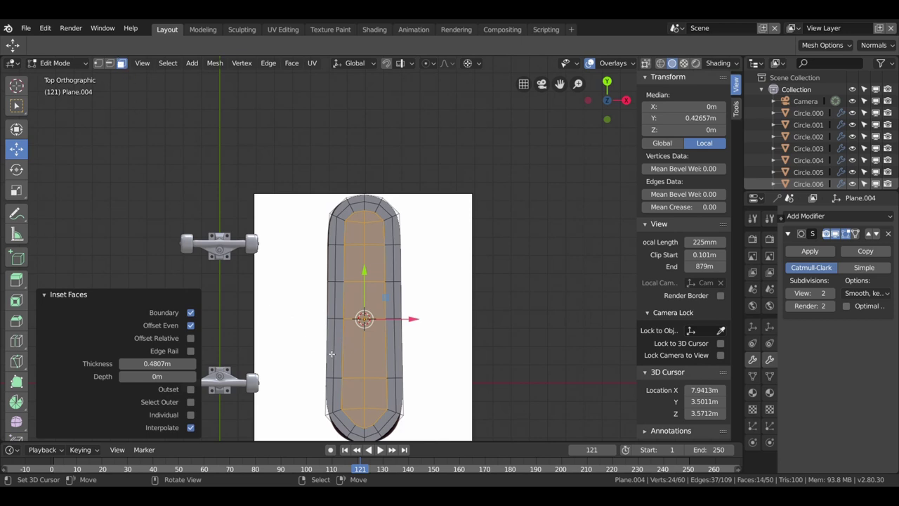
Box-select the faces of the board's lower half.
{"action": "left_click", "coordinate": [331, 353]}
{"action": "key", "text": "b"}
{"action": "left_click_drag", "start_coordinate": [309, 328], "coordinate": [419, 444]}
Delete the faces of the deck's lower half.
{"action": "scroll", "coordinate": [421, 435], "scroll_direction": "down", "scroll_amount": 1}
{"action": "scroll", "coordinate": [421, 428], "scroll_direction": "down", "scroll_amount": 2}
{"action": "scroll", "coordinate": [420, 425], "scroll_direction": "up", "scroll_amount": 2}
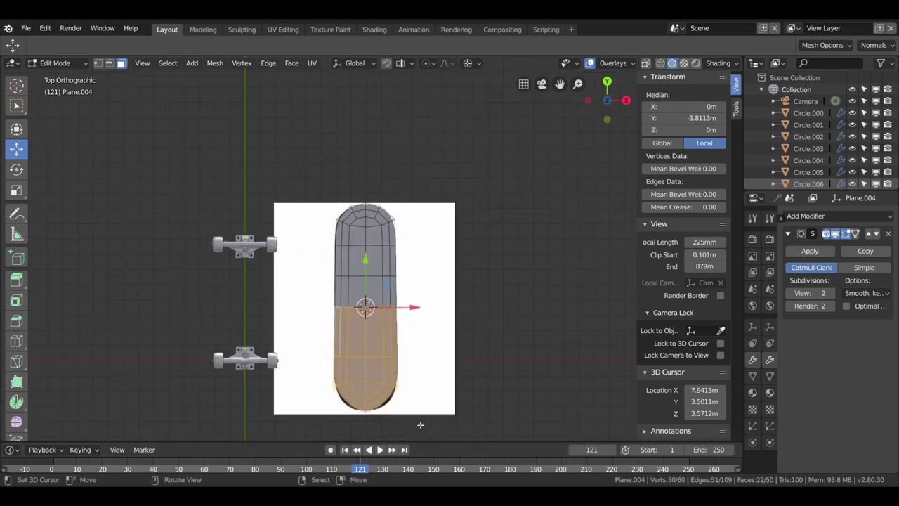
{"action": "key", "text": "x"}
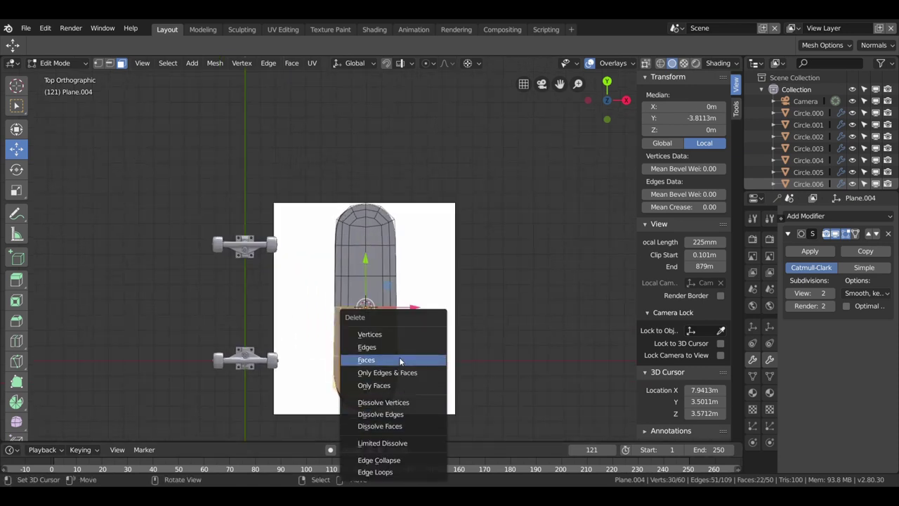
{"action": "left_click", "coordinate": [399, 356]}
Add a Mirror modifier above Subdivision Surface and turn off its X axis.
{"action": "scroll", "coordinate": [372, 319], "scroll_direction": "up", "scroll_amount": 2}
{"action": "scroll", "coordinate": [373, 319], "scroll_direction": "up", "scroll_amount": 2}
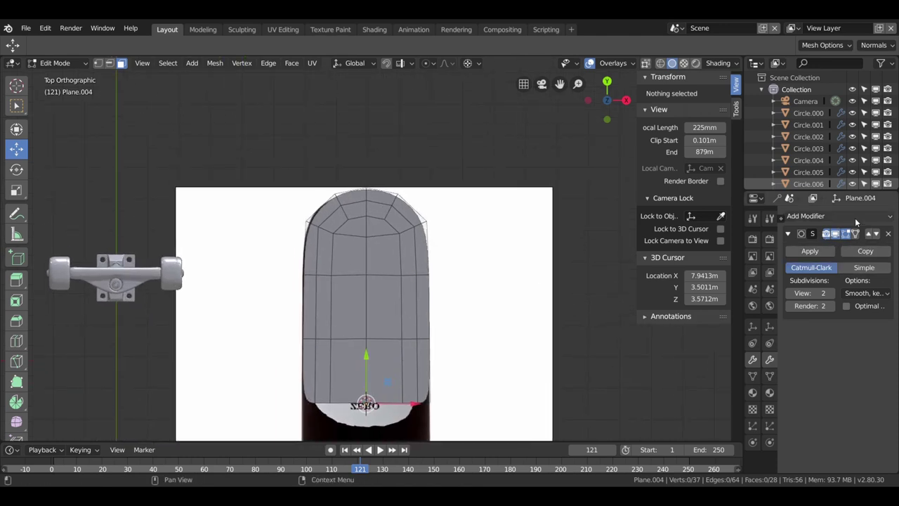
{"action": "left_click", "coordinate": [855, 220]}
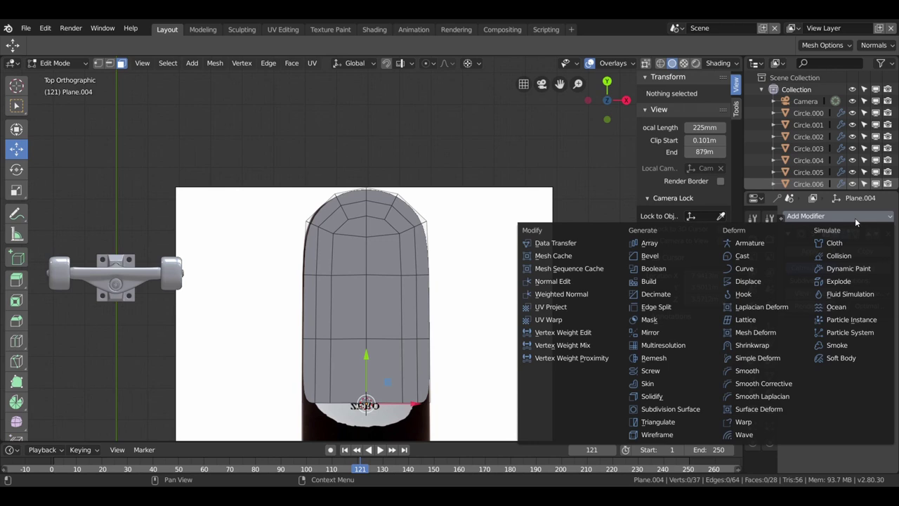
{"action": "left_click", "coordinate": [687, 331]}
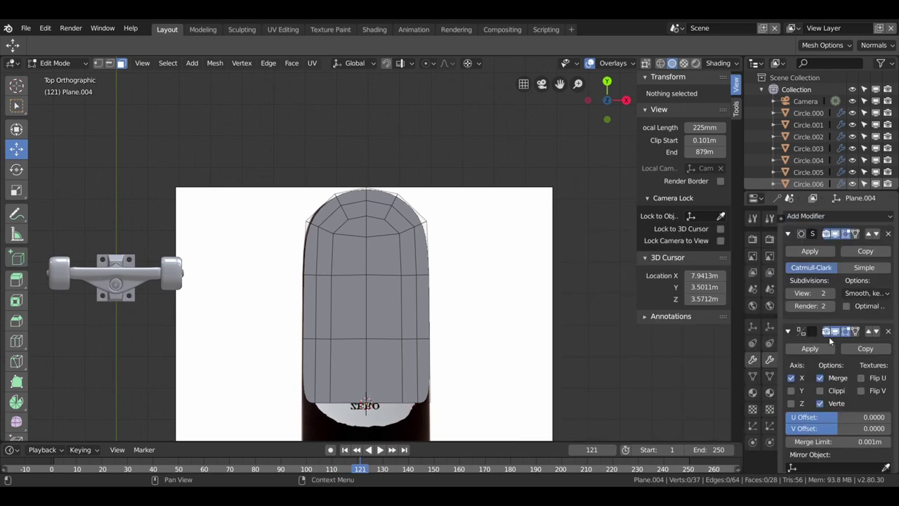
{"action": "left_click", "coordinate": [868, 330]}
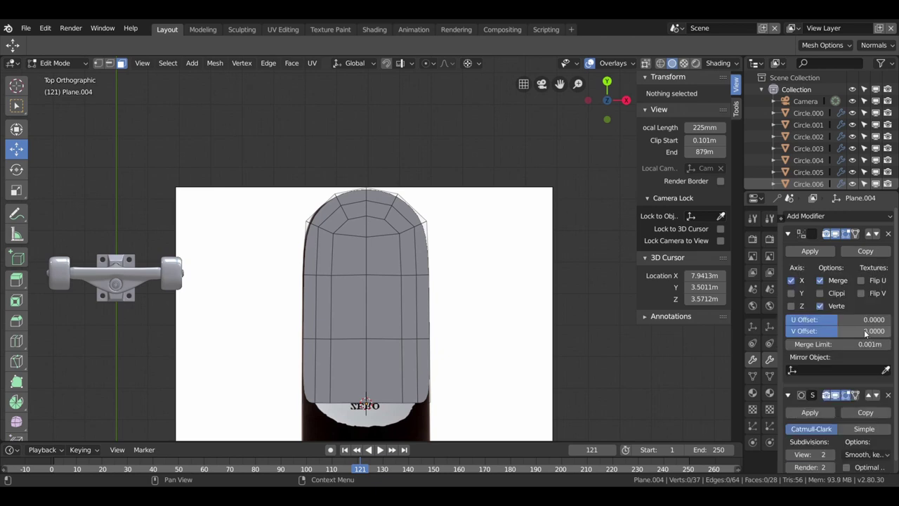
{"action": "scroll", "coordinate": [393, 306], "scroll_direction": "down", "scroll_amount": 1}
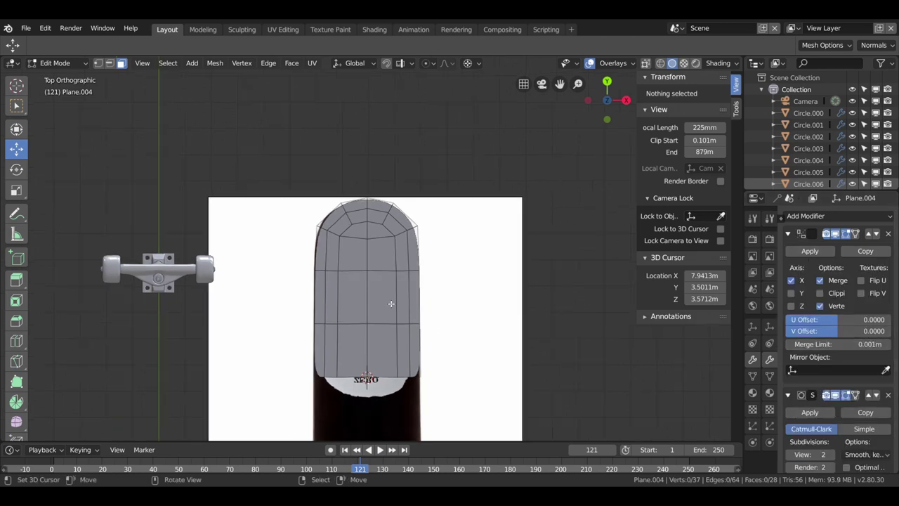
{"action": "left_click", "coordinate": [819, 293]}
Enable Clipping and the Y axis on the Mirror modifier.
{"action": "left_click", "coordinate": [791, 281]}
{"action": "left_click", "coordinate": [790, 293]}
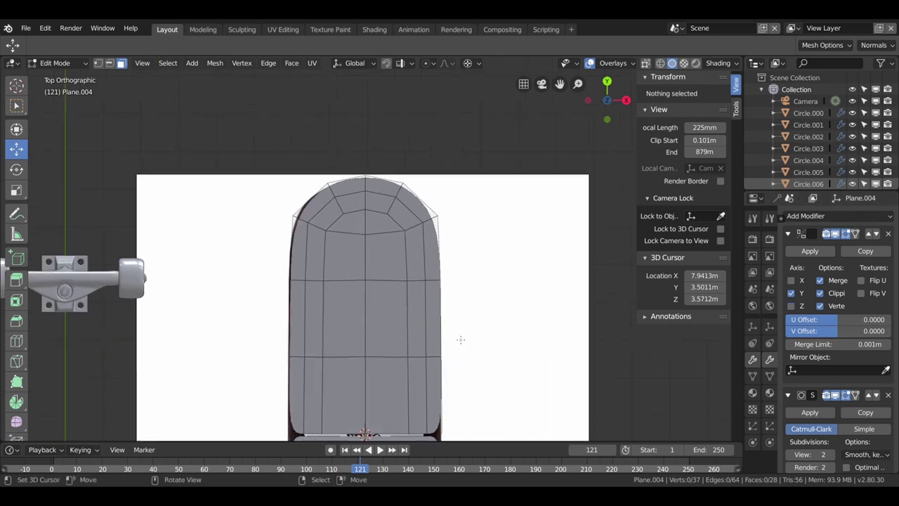
{"action": "scroll", "coordinate": [464, 281], "scroll_direction": "up", "scroll_amount": 1}
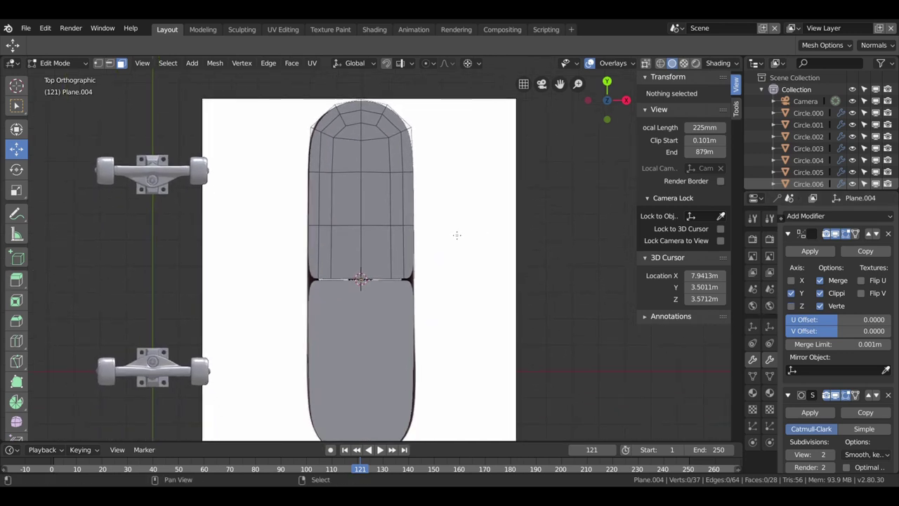
{"action": "scroll", "coordinate": [456, 237], "scroll_direction": "up", "scroll_amount": 2}
{"action": "scroll", "coordinate": [452, 236], "scroll_direction": "up", "scroll_amount": 2}
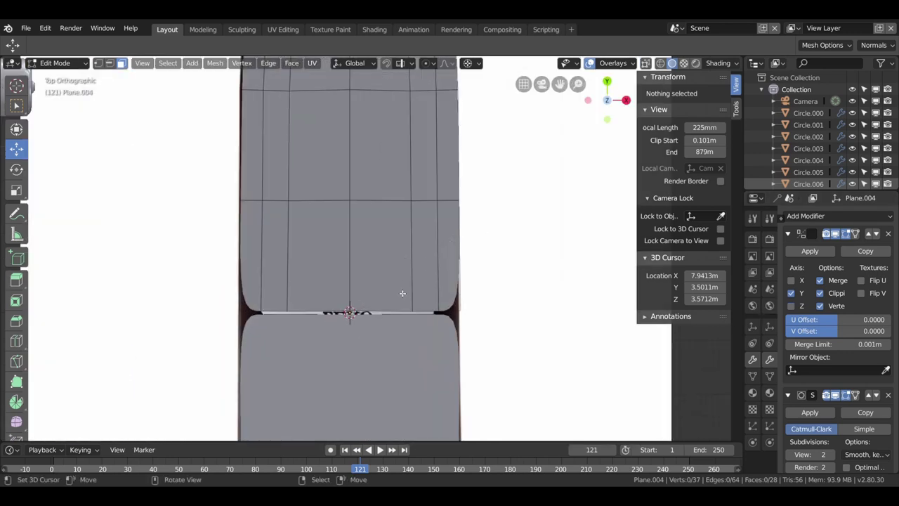
Select only the seam edge loop and snap the 3D cursor to it.
{"action": "left_click", "coordinate": [403, 316]}
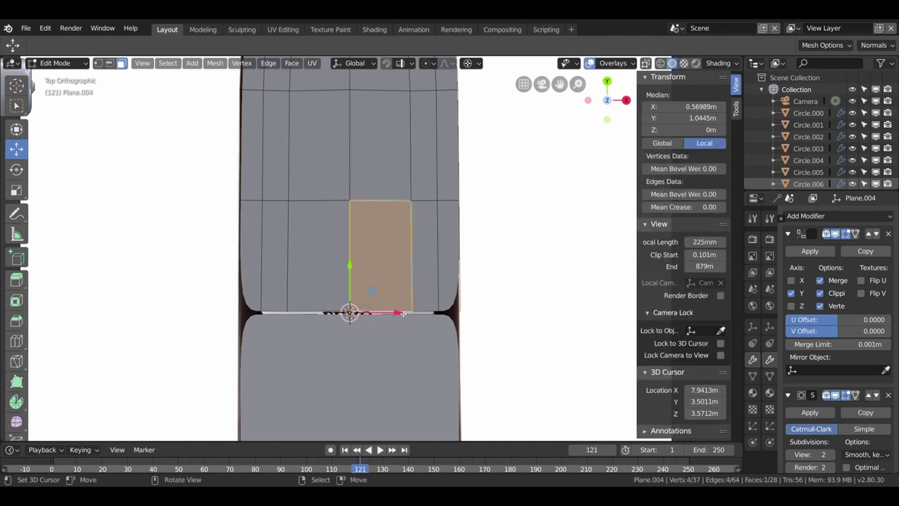
{"action": "left_click", "coordinate": [109, 63]}
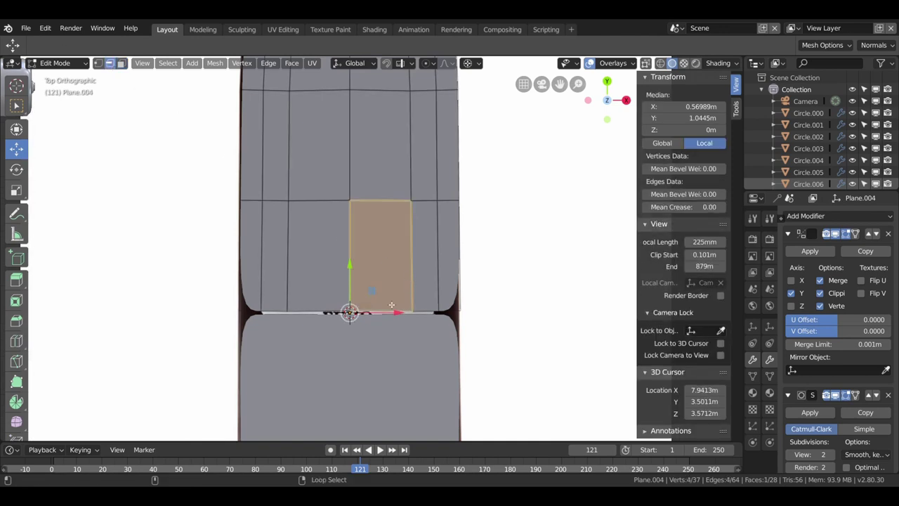
{"action": "left_click", "coordinate": [392, 314], "text": "alt+shift"}
{"action": "left_click", "coordinate": [393, 314], "text": "alt"}
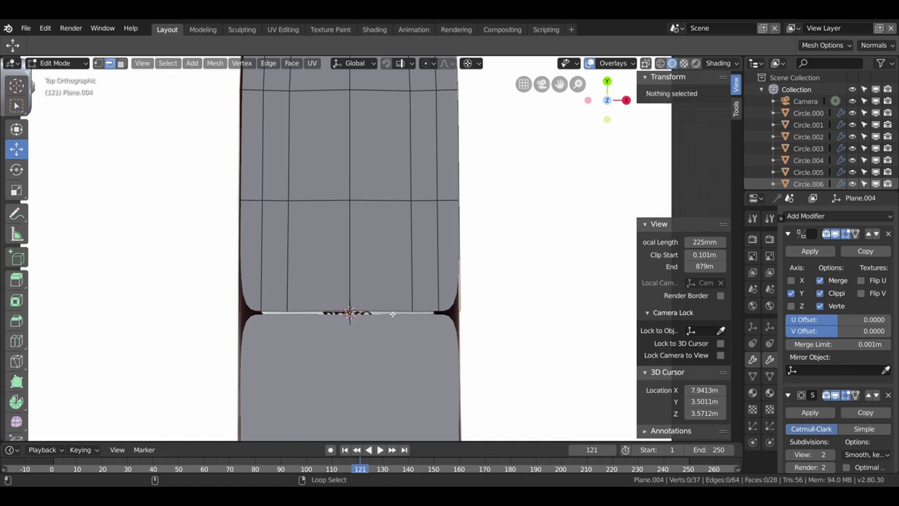
{"action": "key", "text": "shift+s"}
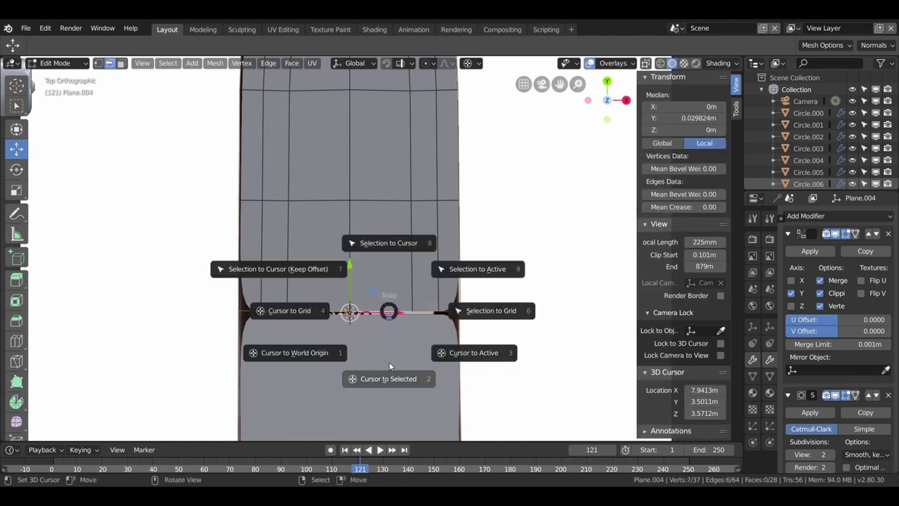
{"action": "left_click", "coordinate": [391, 383]}
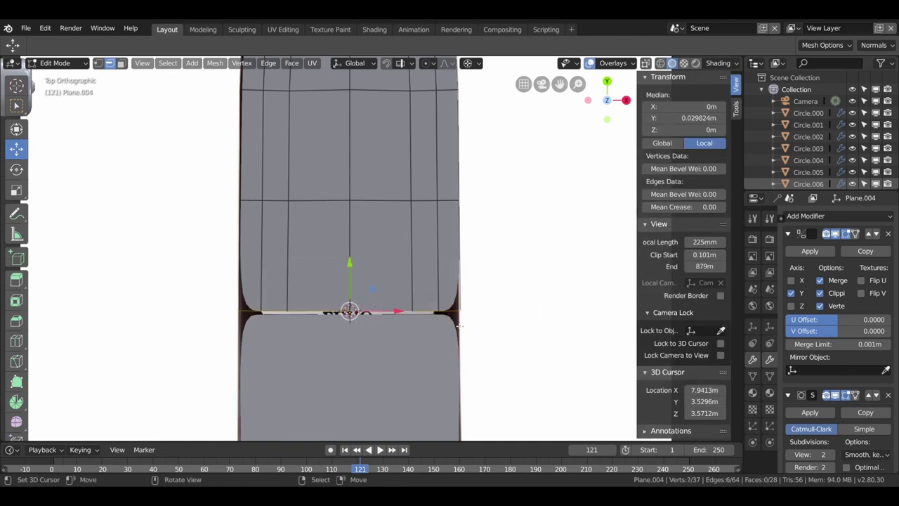
Set the deck's origin to the 3D cursor in Object Mode, then return to Edit Mode.
{"action": "key", "text": "Tab"}
{"action": "left_click", "coordinate": [177, 64]}
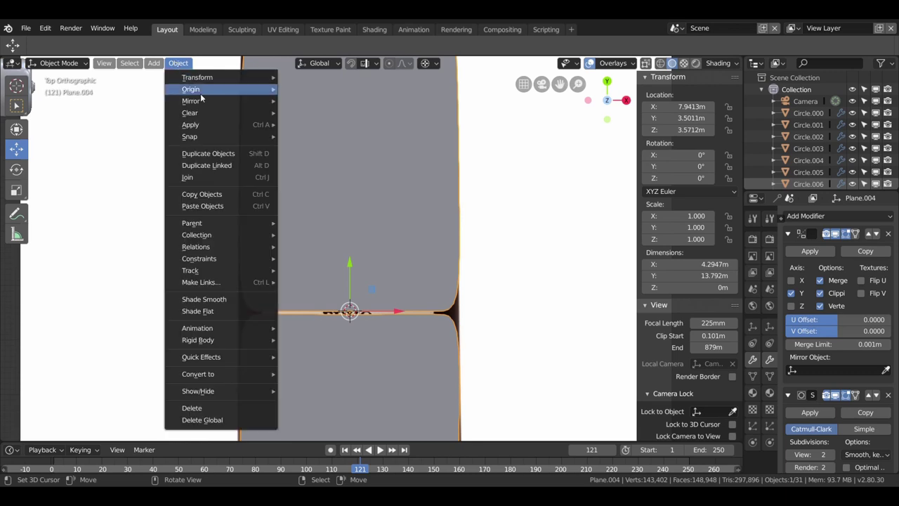
{"action": "left_click", "coordinate": [313, 112]}
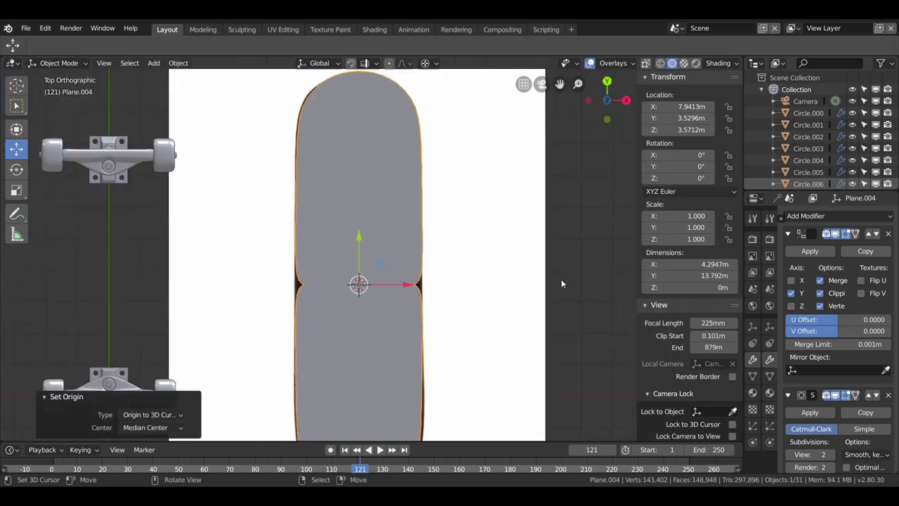
{"action": "scroll", "coordinate": [471, 281], "scroll_direction": "up", "scroll_amount": 3}
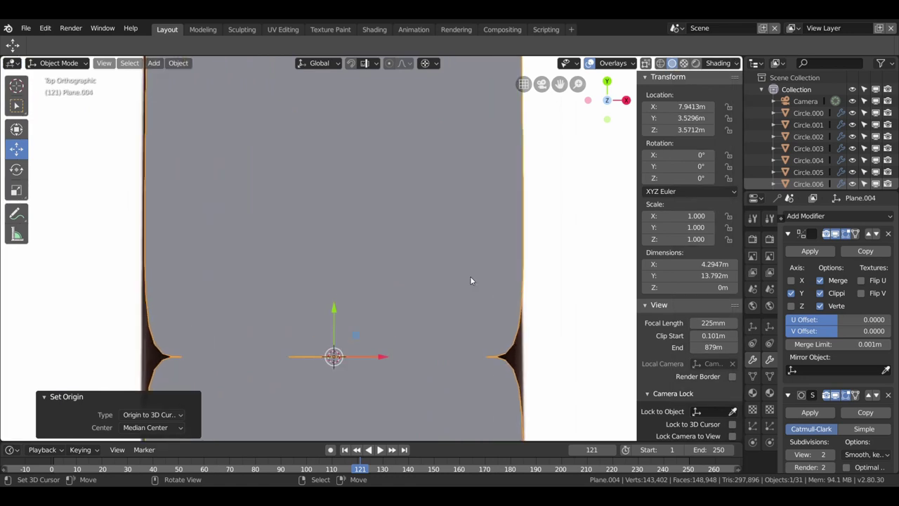
{"action": "scroll", "coordinate": [471, 280], "scroll_direction": "down", "scroll_amount": 3}
{"action": "scroll", "coordinate": [471, 280], "scroll_direction": "down", "scroll_amount": 3}
{"action": "key", "text": "Tab"}
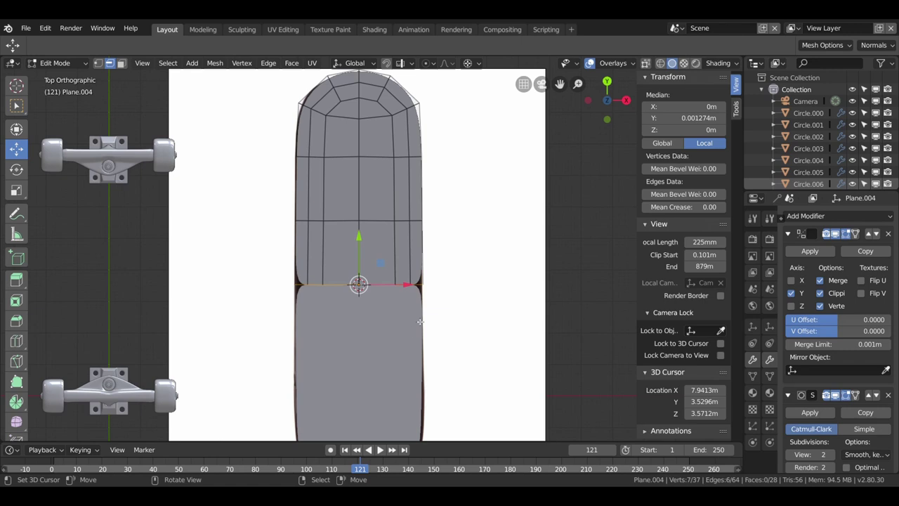
Move the seam edge loop along Y and then nudge it back into line.
{"action": "scroll", "coordinate": [426, 313], "scroll_direction": "up", "scroll_amount": 2}
{"action": "left_click", "coordinate": [447, 304], "text": "alt"}
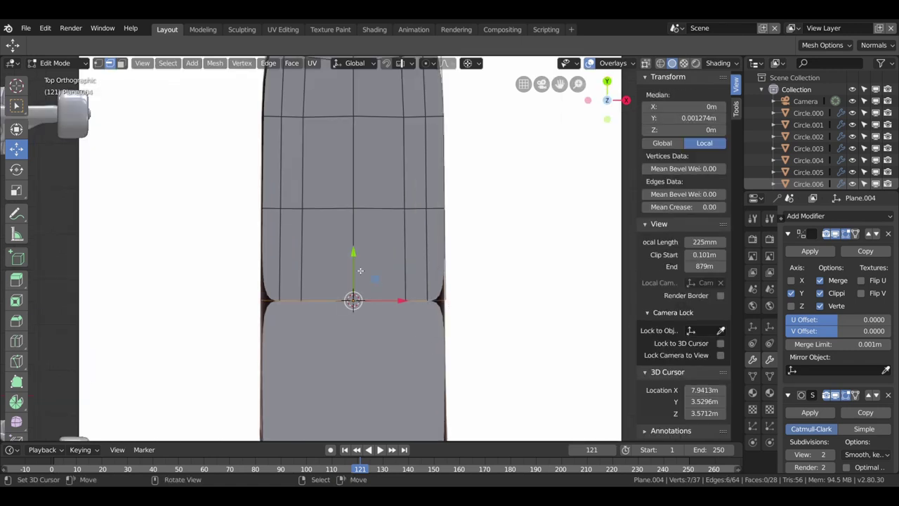
{"action": "key", "text": "g"}
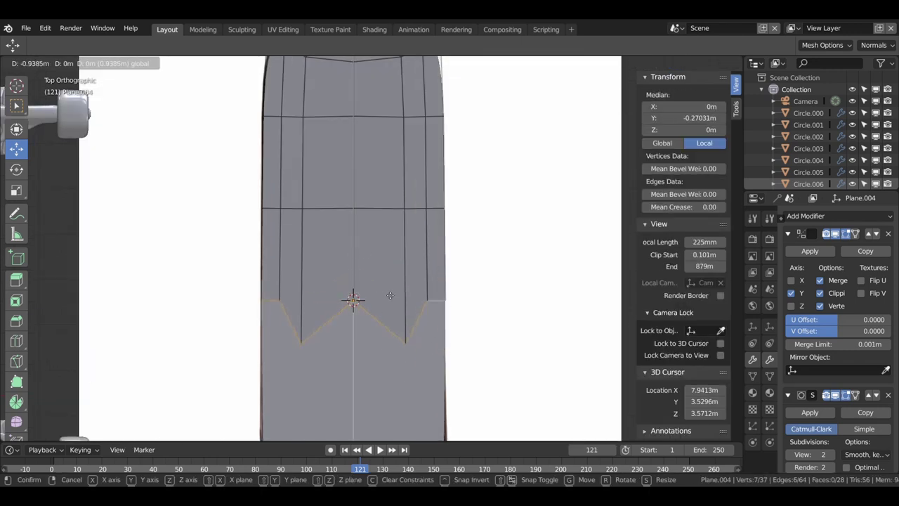
{"action": "left_click", "coordinate": [398, 259]}
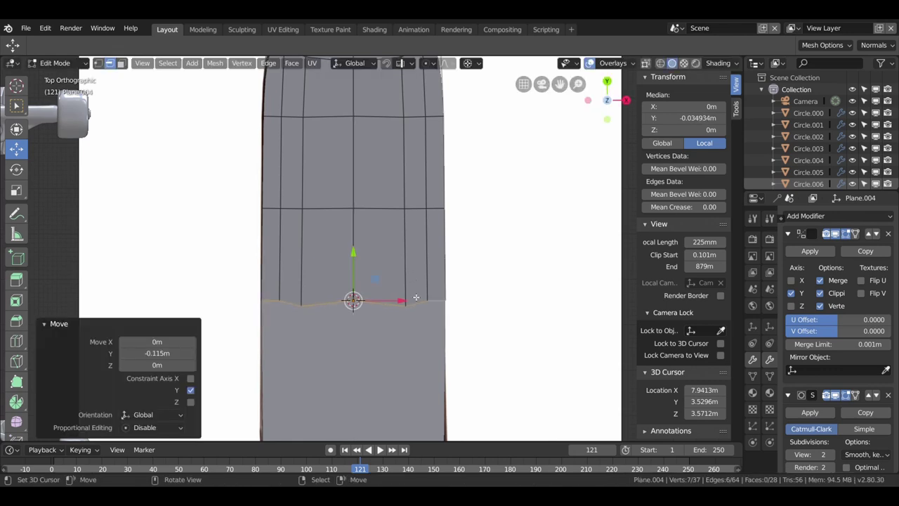
{"action": "key", "text": "g"}
{"action": "left_click", "coordinate": [358, 257]}
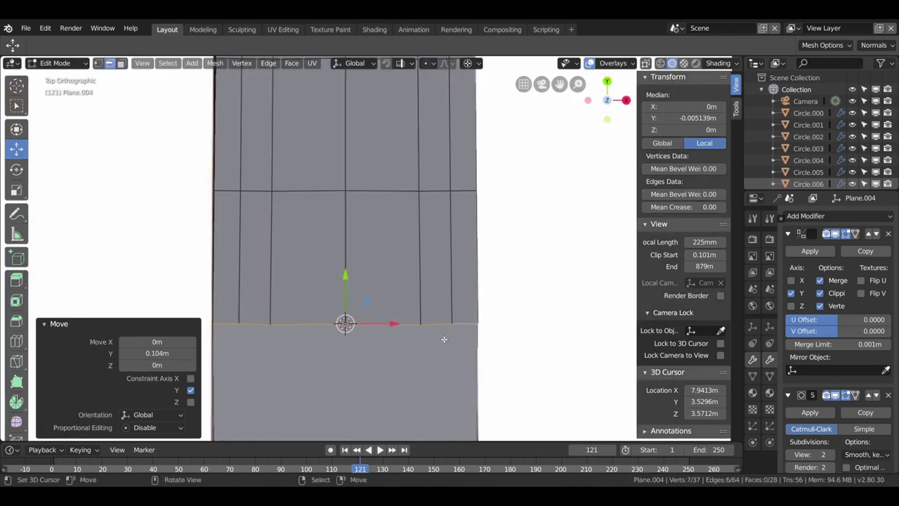
Preview the smoothed full deck outside Edit Mode, then recentre on the board and trucks.
{"action": "key", "text": "Tab"}
{"action": "scroll", "coordinate": [420, 338], "scroll_direction": "down", "scroll_amount": 1}
{"action": "scroll", "coordinate": [419, 338], "scroll_direction": "down", "scroll_amount": 1}
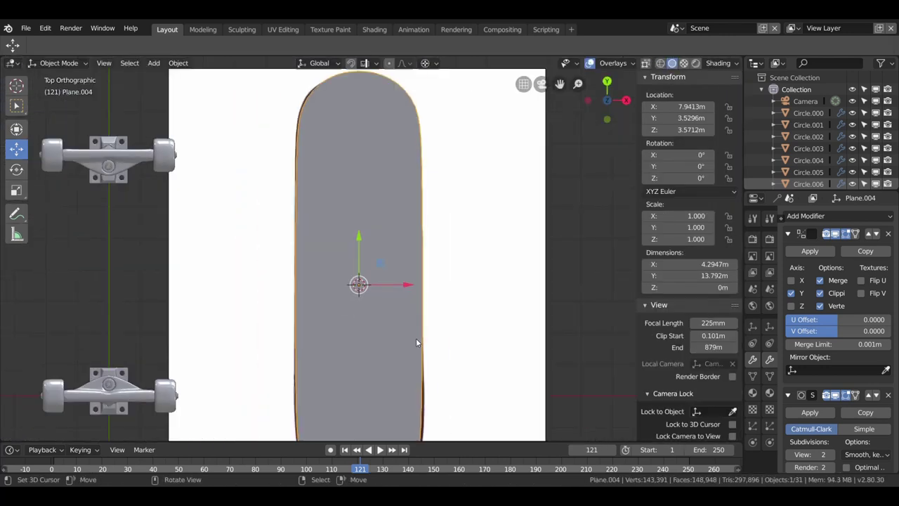
{"action": "key", "text": "Tab"}
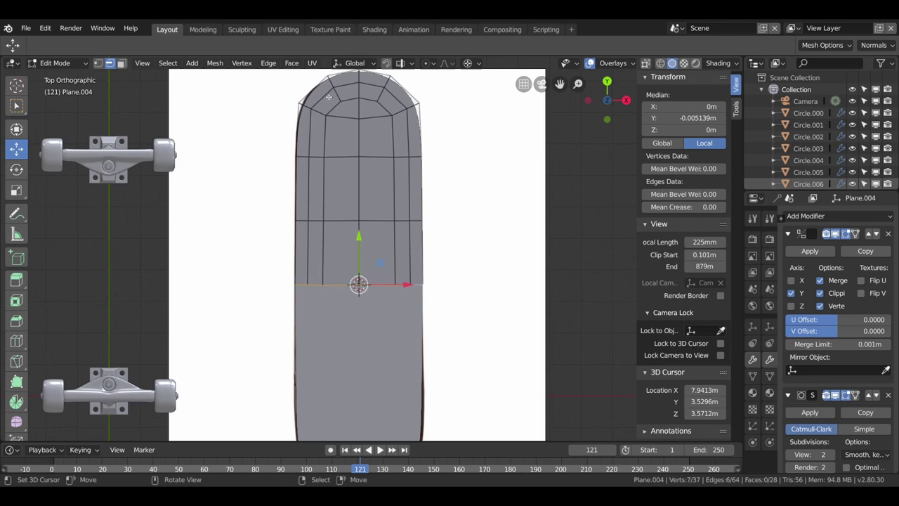
{"action": "middle_click_drag", "start_coordinate": [395, 226], "coordinate": [419, 273], "text": "shift"}
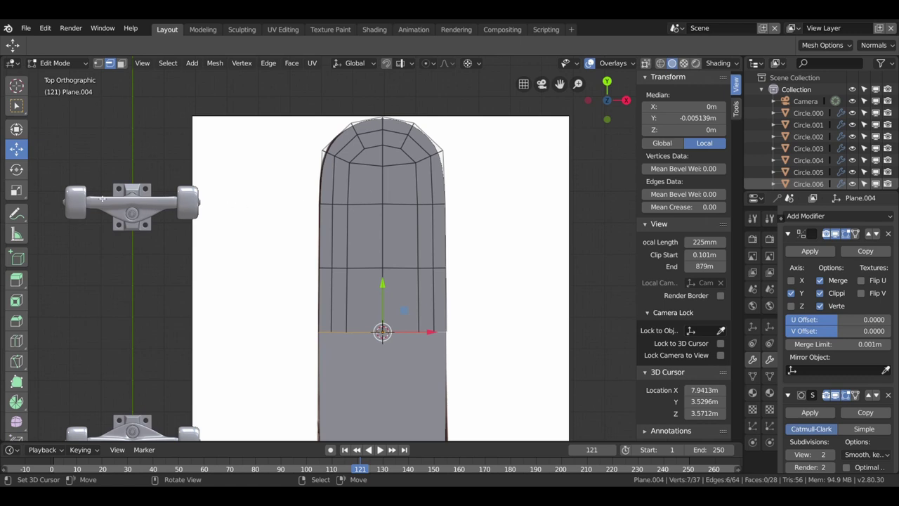
{"action": "scroll", "coordinate": [103, 199], "scroll_direction": "up", "scroll_amount": 2}
{"action": "scroll", "coordinate": [152, 205], "scroll_direction": "down", "scroll_amount": 2}
View the scene from underneath and centre the truck baseplate in view.
{"action": "scroll", "coordinate": [152, 205], "scroll_direction": "down", "scroll_amount": 2}
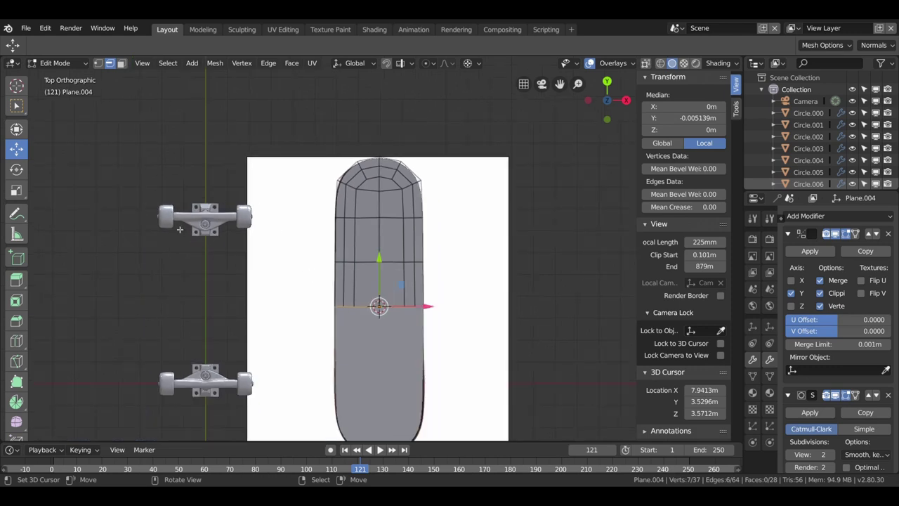
{"action": "key", "text": "ctrl+KP_7"}
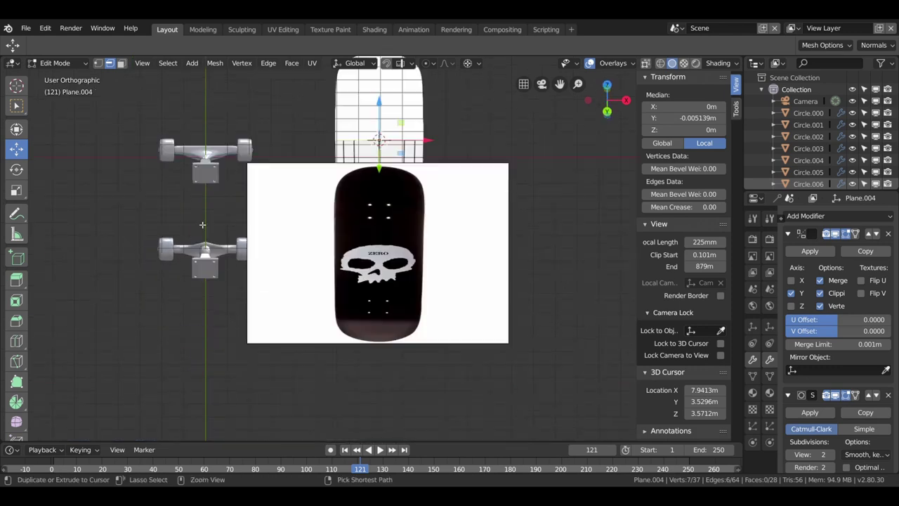
{"action": "scroll", "coordinate": [195, 261], "scroll_direction": "up", "scroll_amount": 2}
{"action": "scroll", "coordinate": [195, 261], "scroll_direction": "up", "scroll_amount": 2}
{"action": "middle_click_drag", "start_coordinate": [195, 261], "coordinate": [506, 237], "text": "shift"}
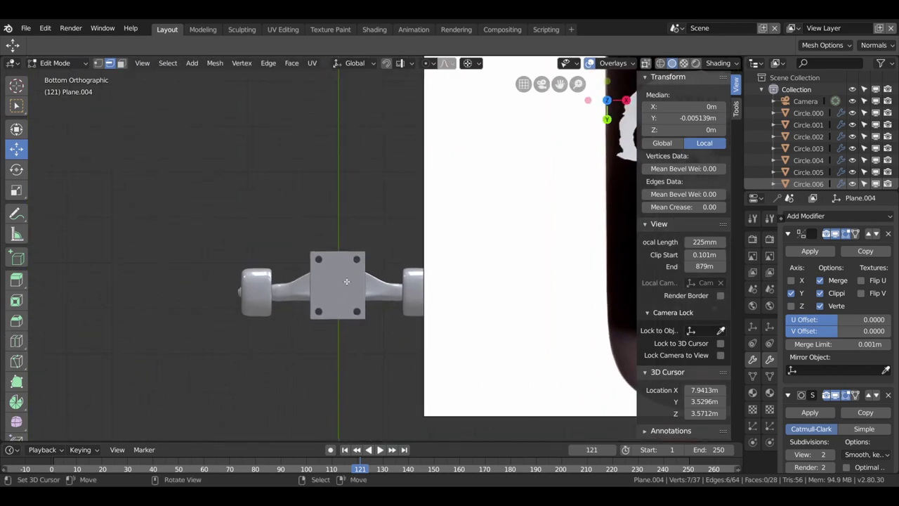
{"action": "scroll", "coordinate": [346, 282], "scroll_direction": "up", "scroll_amount": 2}
{"action": "scroll", "coordinate": [346, 282], "scroll_direction": "down", "scroll_amount": 2}
{"action": "mouse_move", "coordinate": [344, 286]}
{"action": "middle_mouse_down", "text": "shift"}
{"action": "mouse_move", "coordinate": [343, 246]}
{"action": "mouse_move", "coordinate": [335, 282]}
{"action": "middle_mouse_up", "text": "shift"}
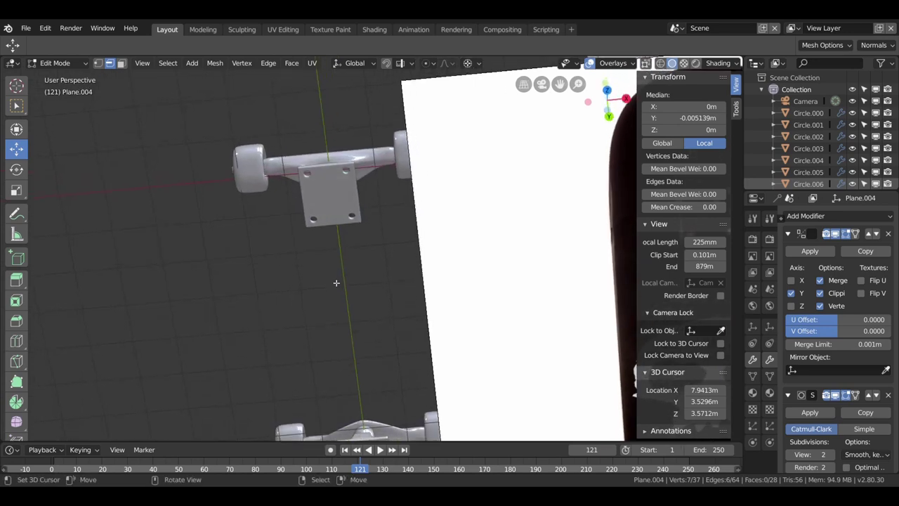
{"action": "key", "text": "ctrl+KP_7"}
{"action": "scroll", "coordinate": [335, 283], "scroll_direction": "up", "scroll_amount": 1}
{"action": "scroll", "coordinate": [337, 285], "scroll_direction": "up", "scroll_amount": 1}
{"action": "scroll", "coordinate": [338, 288], "scroll_direction": "up", "scroll_amount": 2}
{"action": "scroll", "coordinate": [344, 240], "scroll_direction": "up", "scroll_amount": 3}
{"action": "middle_click_drag", "start_coordinate": [344, 240], "coordinate": [411, 289], "text": "shift"}
{"action": "scroll", "coordinate": [412, 290], "scroll_direction": "down", "scroll_amount": 2}
{"action": "scroll", "coordinate": [404, 277], "scroll_direction": "up", "scroll_amount": 1}
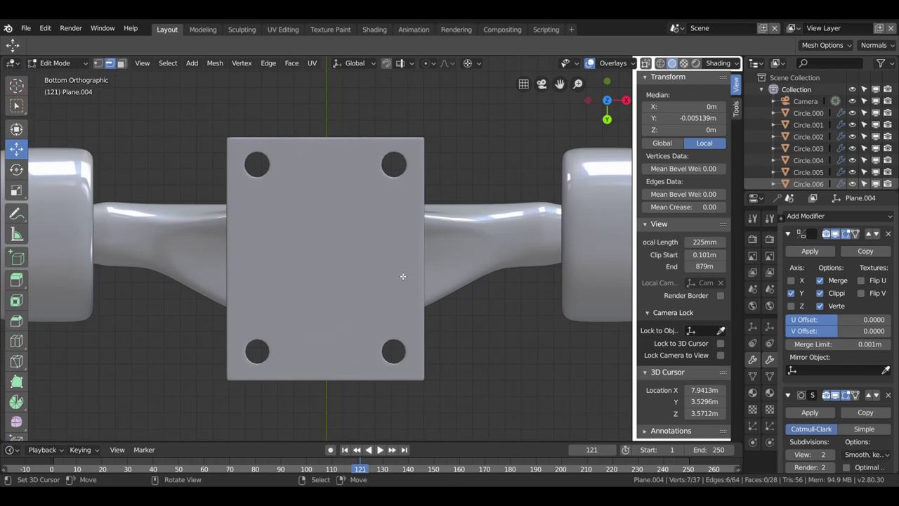
Select the 'parte inferior eje' baseplate, enter its Edit Mode and zoom toward a hole.
{"action": "key", "text": "Tab"}
{"action": "left_click", "coordinate": [323, 237]}
{"action": "key", "text": "Tab"}
{"action": "middle_click_drag", "start_coordinate": [322, 226], "coordinate": [410, 257], "text": "shift"}
{"action": "scroll", "coordinate": [409, 257], "scroll_direction": "up", "scroll_amount": 3}
{"action": "scroll", "coordinate": [409, 257], "scroll_direction": "up", "scroll_amount": 1}
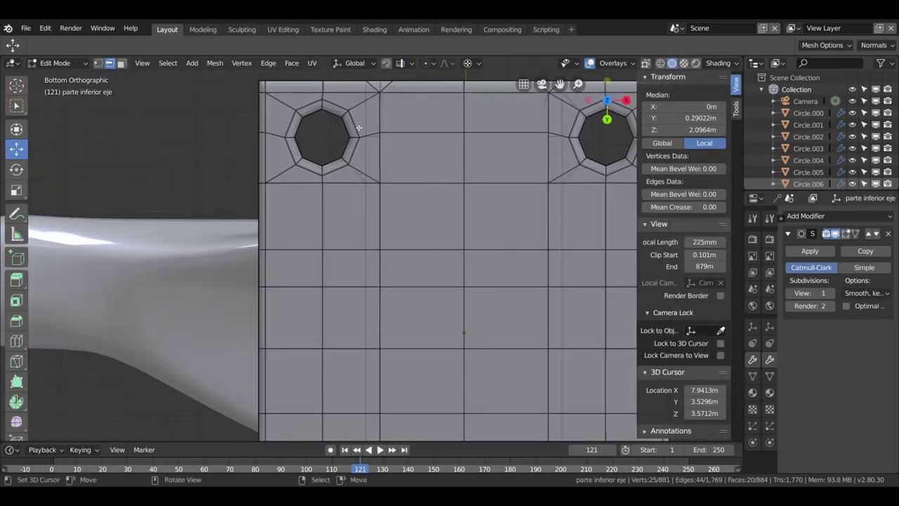
In face mode, select the face rings around the left and right upper holes.
{"action": "key", "text": "3"}
{"action": "left_click", "coordinate": [344, 109]}
{"action": "left_click", "coordinate": [352, 130], "text": "shift"}
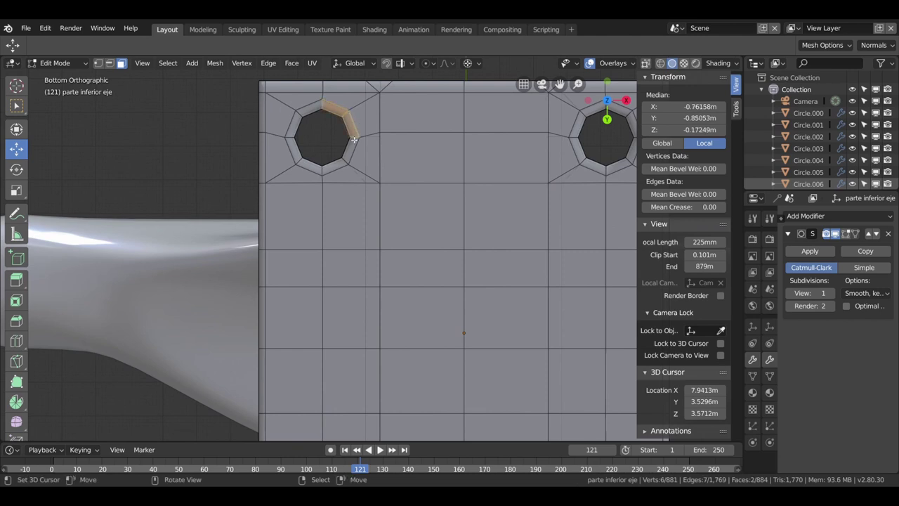
{"action": "left_click", "coordinate": [337, 112], "text": "alt"}
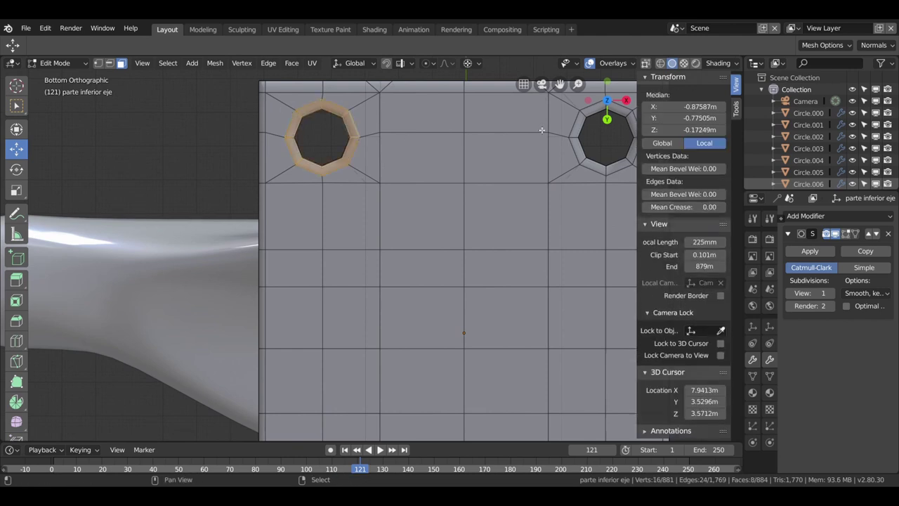
{"action": "left_click", "coordinate": [583, 139], "text": "alt+shift"}
Add the bottom-left and bottom-right holes' face rings to the selection.
{"action": "scroll", "coordinate": [583, 140], "scroll_direction": "down", "scroll_amount": 3}
{"action": "middle_click_drag", "start_coordinate": [464, 302], "coordinate": [359, 306]}
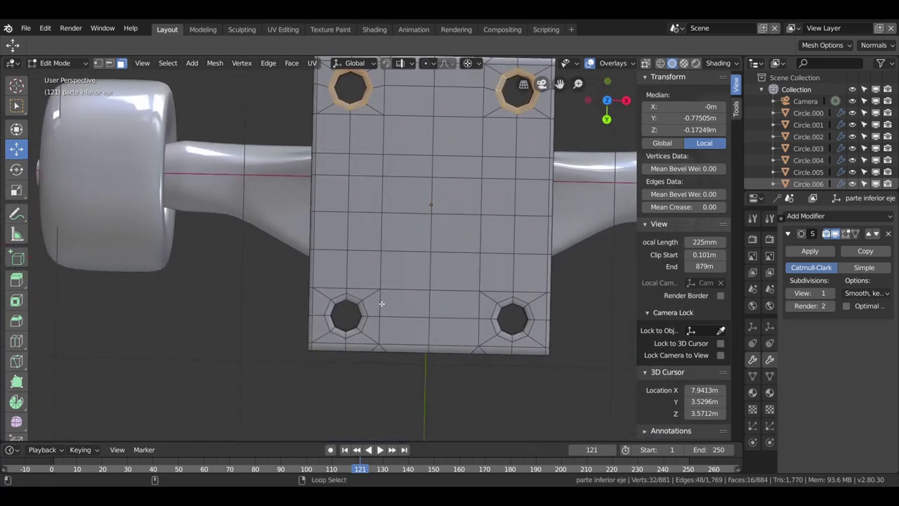
{"action": "left_click", "coordinate": [359, 305], "text": "alt+shift"}
{"action": "left_click", "coordinate": [362, 305], "text": "alt+shift"}
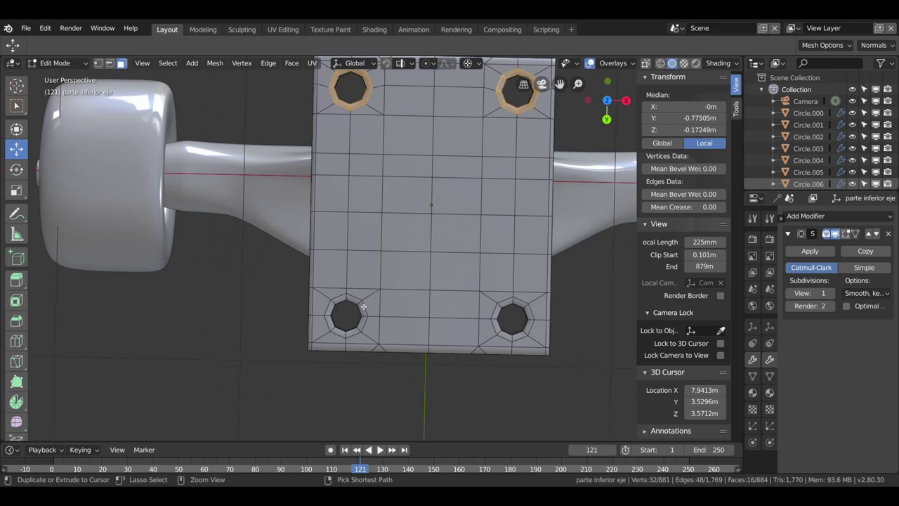
{"action": "left_click", "coordinate": [363, 305], "text": "alt+shift"}
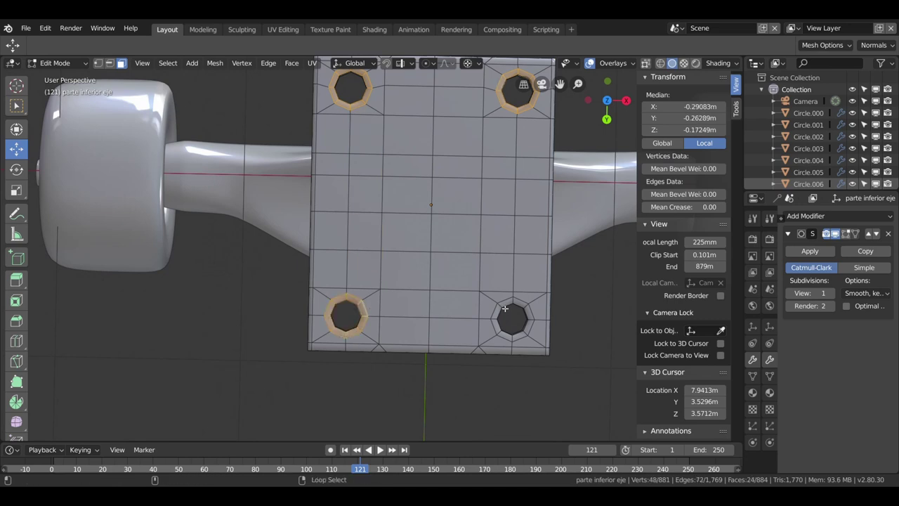
{"action": "left_click", "coordinate": [501, 308], "text": "alt+shift"}
Zoom out to the top view centred on the deck, then flip to the underside view.
{"action": "scroll", "coordinate": [442, 232], "scroll_direction": "down", "scroll_amount": 4}
{"action": "middle_click_drag", "start_coordinate": [442, 231], "coordinate": [437, 233]}
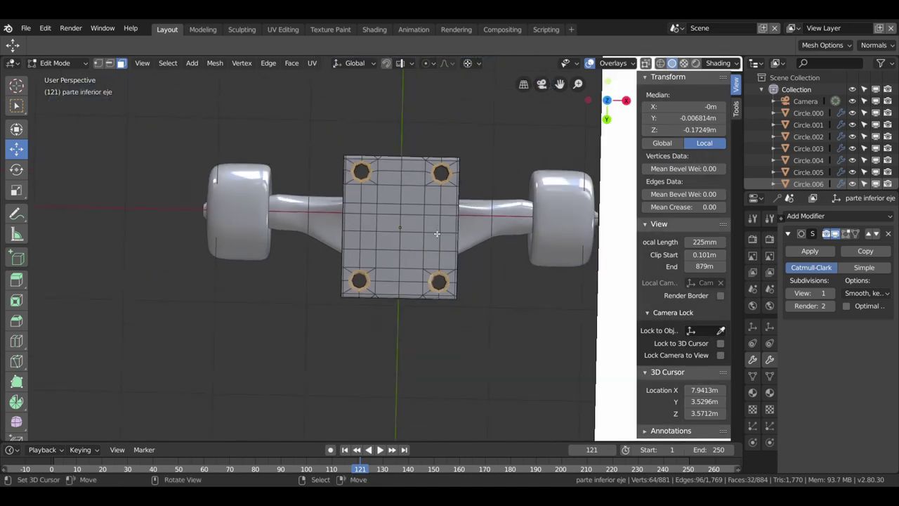
{"action": "scroll", "coordinate": [424, 247], "scroll_direction": "down", "scroll_amount": 2}
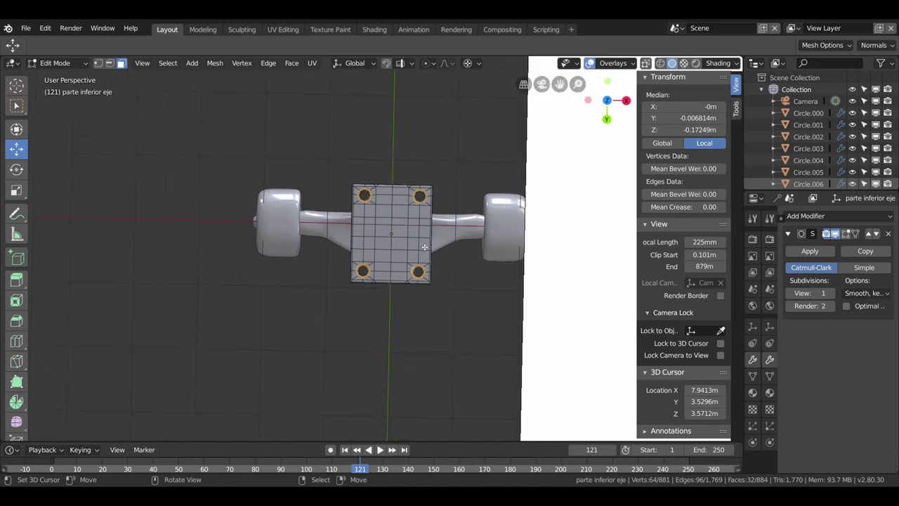
{"action": "scroll", "coordinate": [424, 247], "scroll_direction": "down", "scroll_amount": 1}
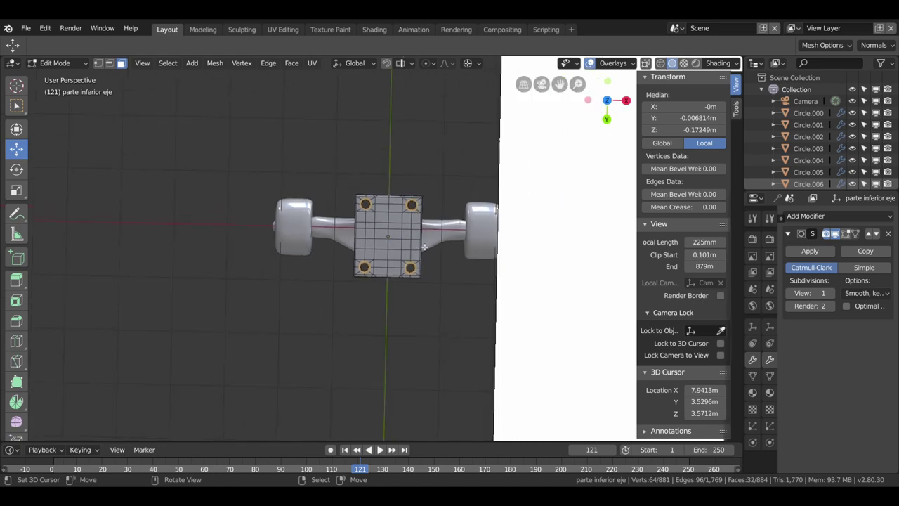
{"action": "key", "text": "KP_7"}
{"action": "scroll", "coordinate": [421, 243], "scroll_direction": "down", "scroll_amount": 1}
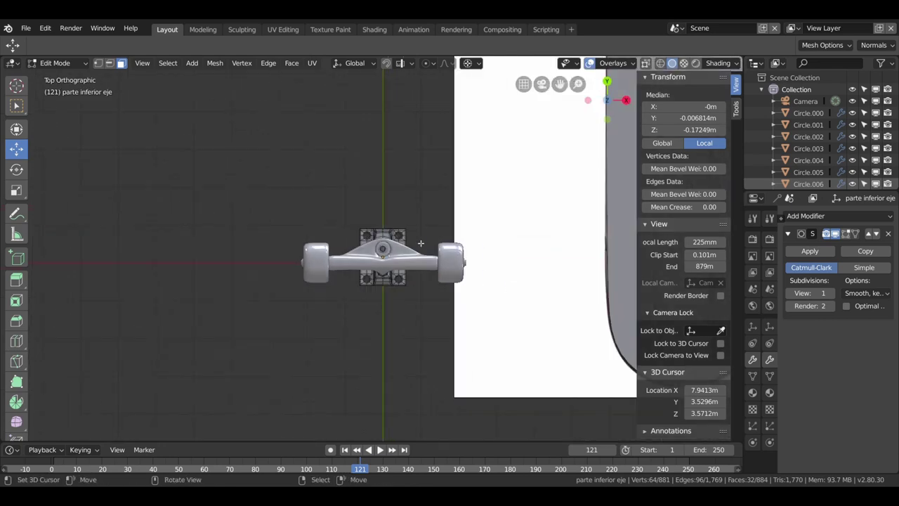
{"action": "scroll", "coordinate": [420, 243], "scroll_direction": "down", "scroll_amount": 2}
{"action": "scroll", "coordinate": [365, 281], "scroll_direction": "down", "scroll_amount": 3, "text": "ctrl"}
{"action": "scroll", "coordinate": [313, 311], "scroll_direction": "down", "scroll_amount": 3, "text": "shift"}
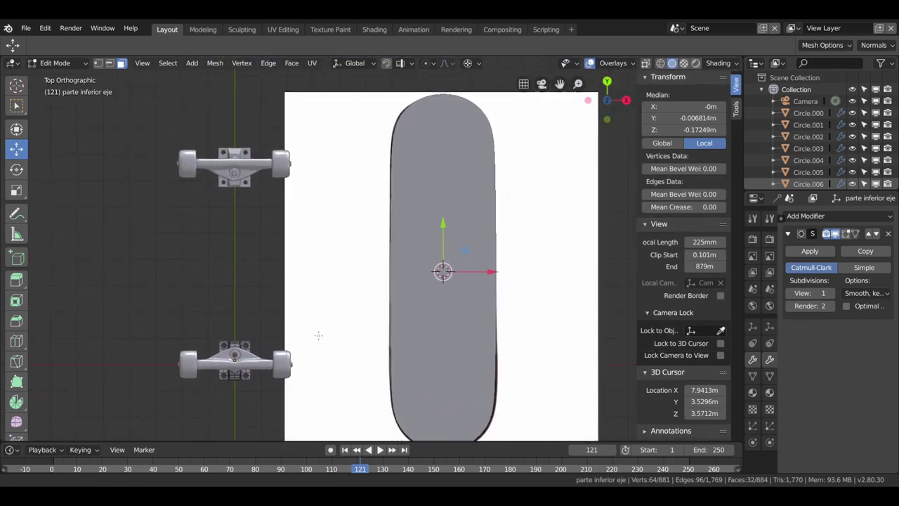
{"action": "middle_click_drag", "start_coordinate": [317, 335], "coordinate": [315, 314], "text": "shift"}
{"action": "key", "text": "ctrl+KP_7"}
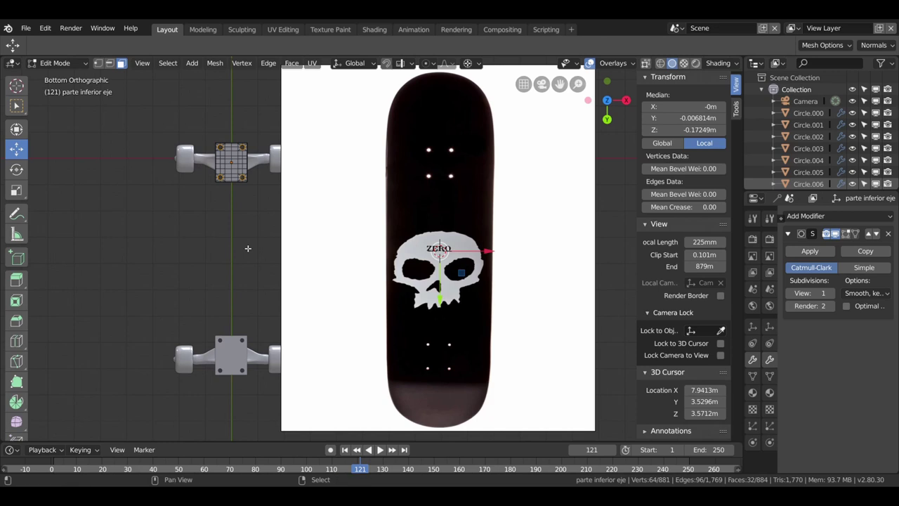
Duplicate the hole rings in place and separate them into a new object.
{"action": "key", "text": "g"}
{"action": "right_click", "coordinate": [248, 248]}
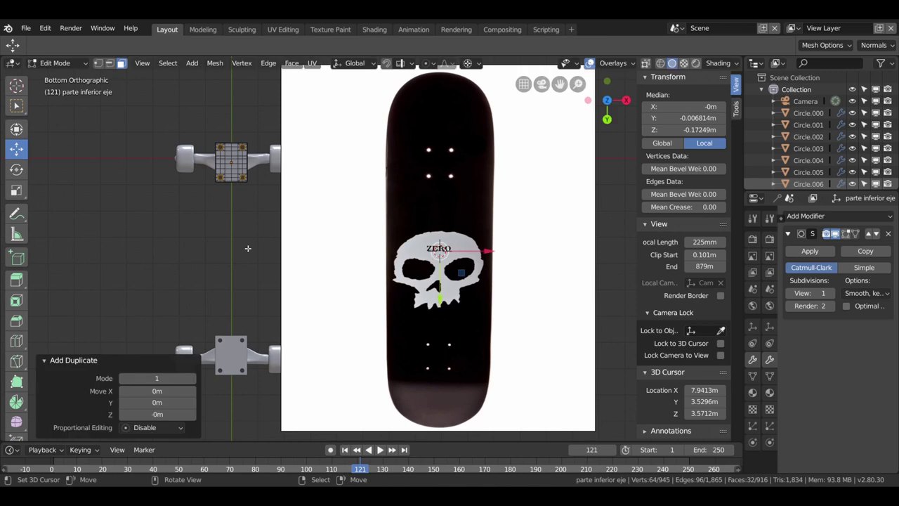
{"action": "key", "text": "p"}
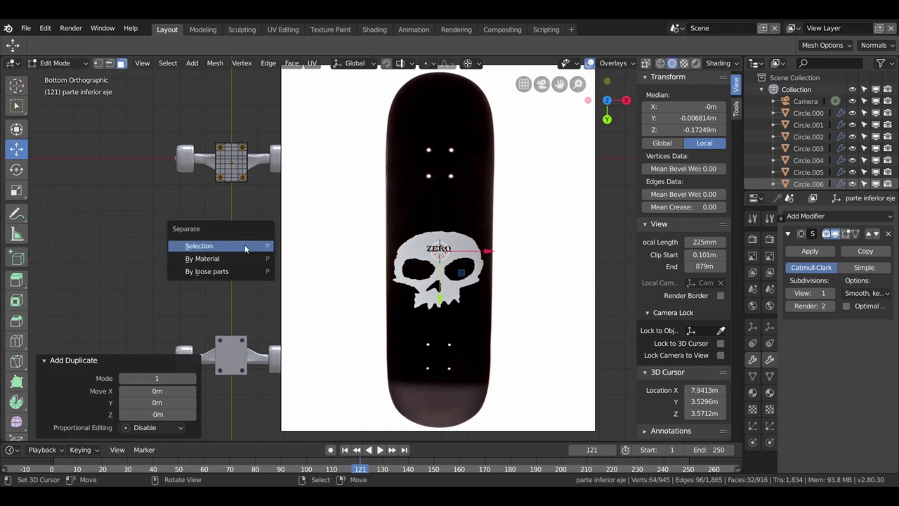
{"action": "left_click", "coordinate": [245, 248]}
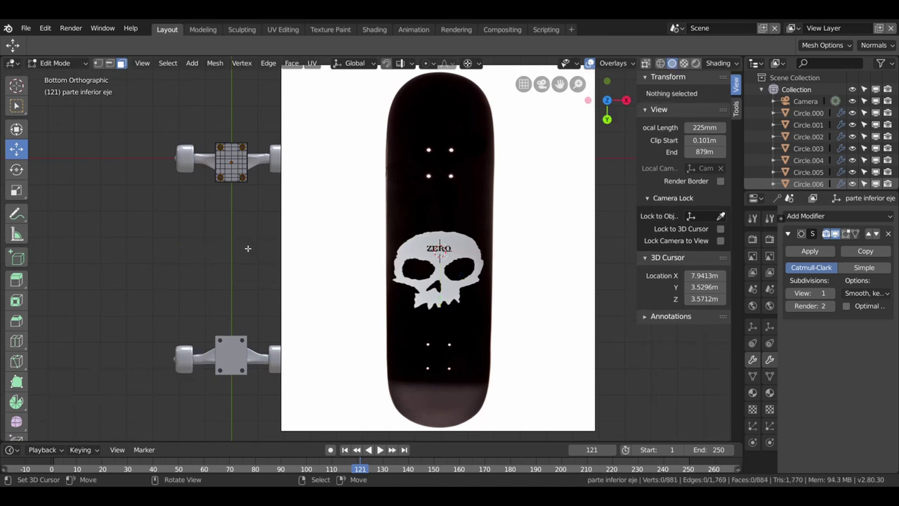
Make 'parte inferior eje.002' active, enter its Edit Mode and select all its geometry.
{"action": "key", "text": "Tab"}
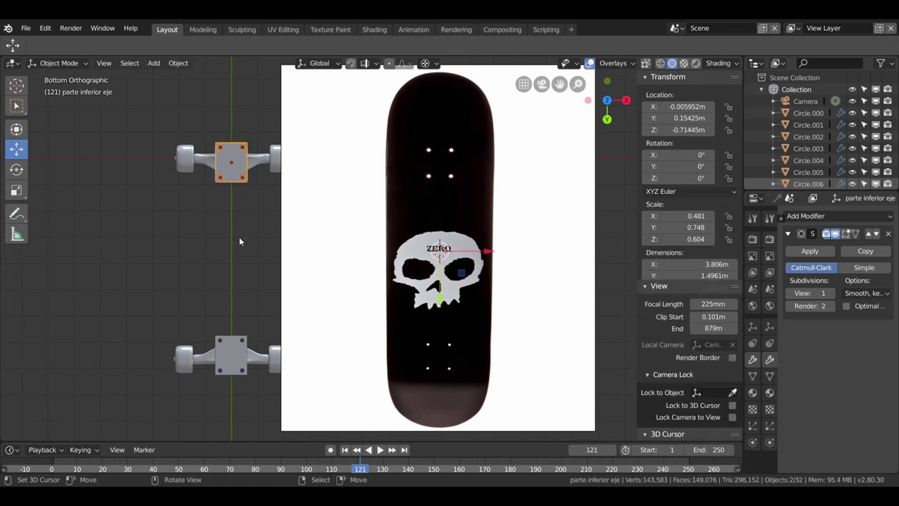
{"action": "left_click", "coordinate": [242, 176]}
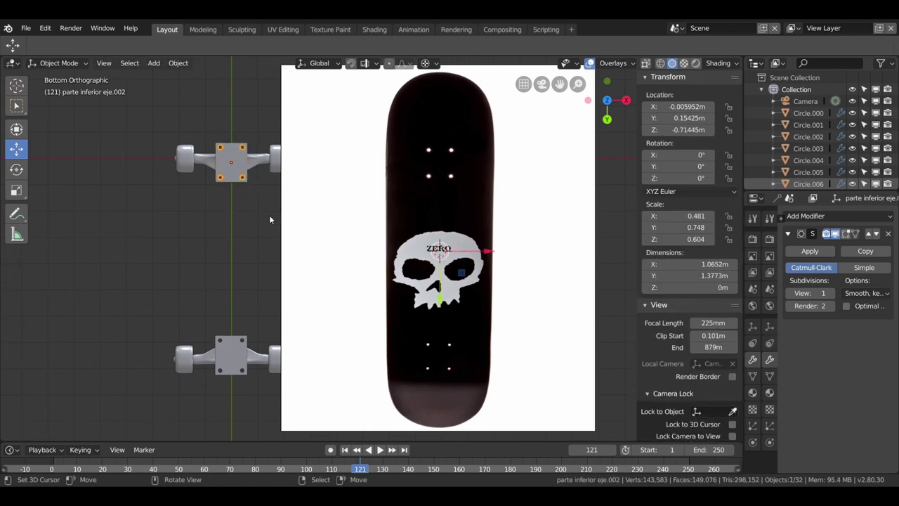
{"action": "key", "text": "Tab"}
{"action": "key", "text": "a"}
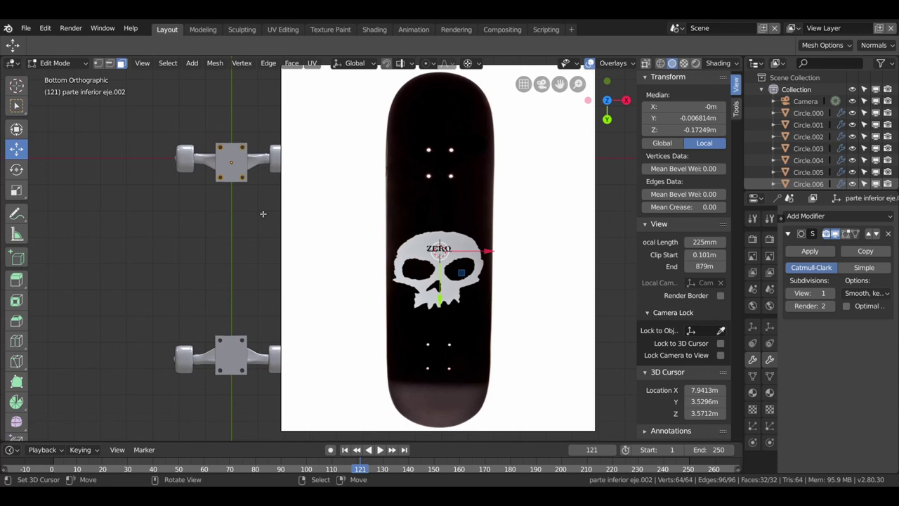
Slide the separated hole rings along X toward the deck, refining the position in top view.
{"action": "left_click", "coordinate": [468, 65]}
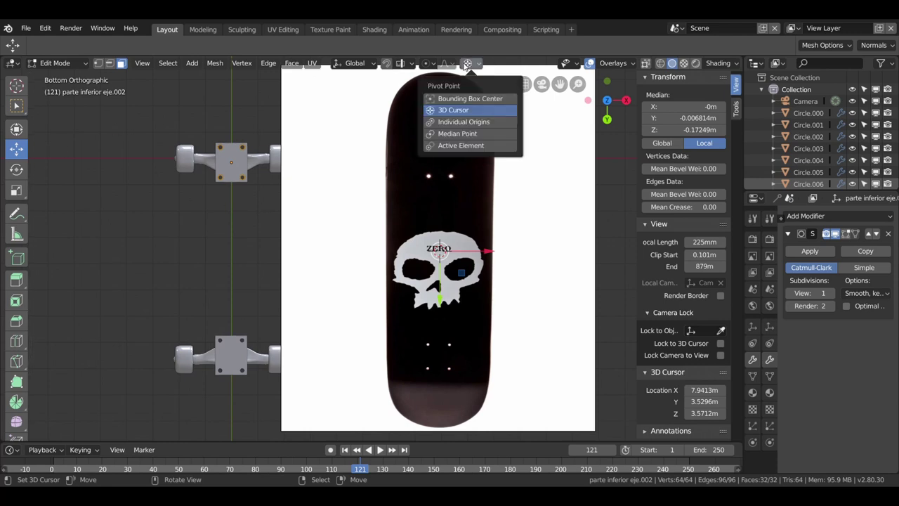
{"action": "scroll", "coordinate": [455, 270], "scroll_direction": "down", "scroll_amount": 2}
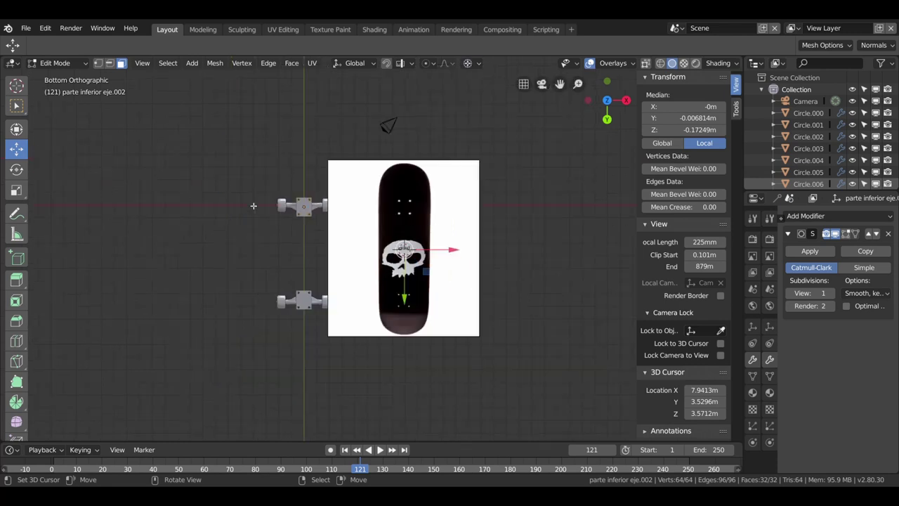
{"action": "scroll", "coordinate": [454, 270], "scroll_direction": "down", "scroll_amount": 2}
{"action": "left_click_drag", "start_coordinate": [466, 248], "coordinate": [547, 253]}
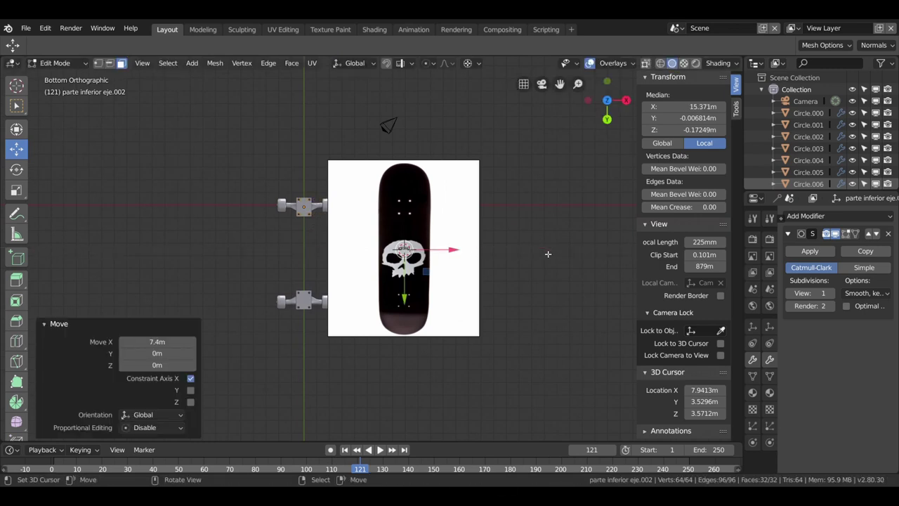
{"action": "key", "text": "KP_7"}
{"action": "scroll", "coordinate": [547, 254], "scroll_direction": "up", "scroll_amount": 2}
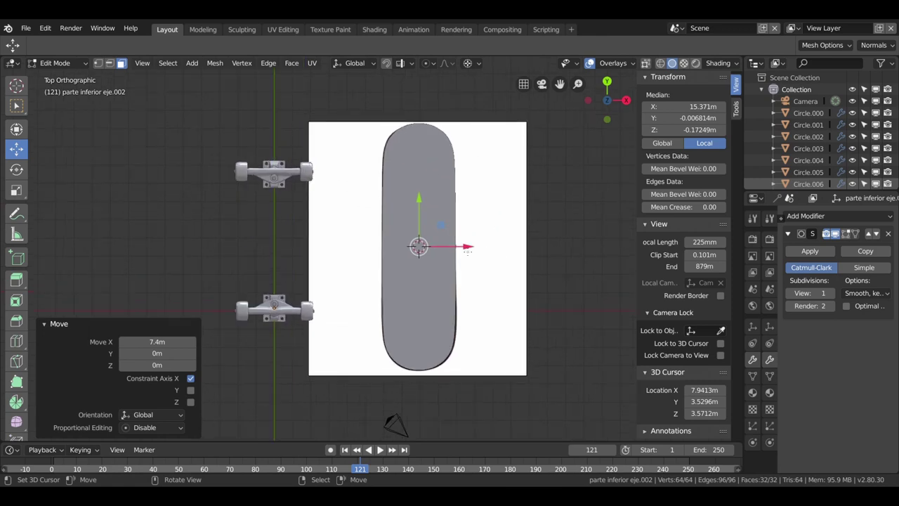
{"action": "key", "text": "g"}
{"action": "key", "text": "x"}
{"action": "left_click", "coordinate": [538, 250]}
Shift the holes along Y and X, then raise them 4.75 m along Z.
{"action": "key", "text": "g"}
{"action": "key", "text": "y"}
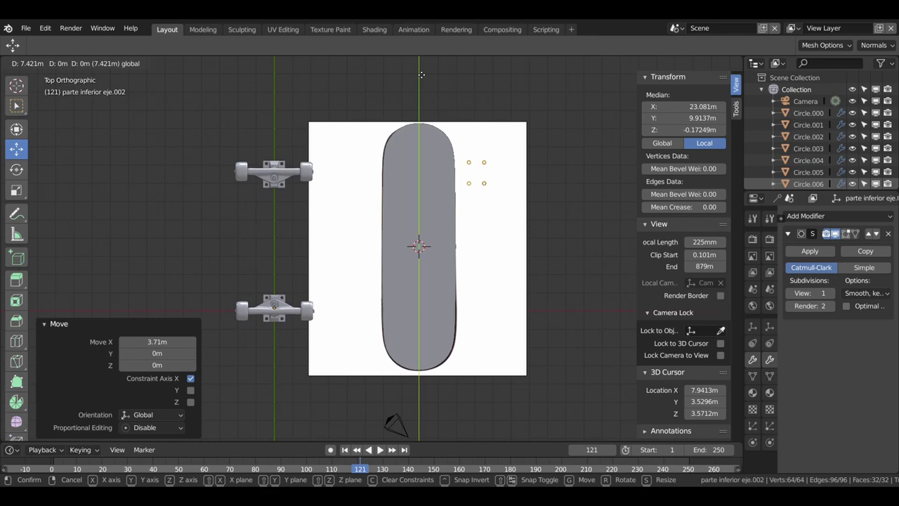
{"action": "left_click", "coordinate": [421, 74]}
{"action": "key", "text": "g"}
{"action": "key", "text": "x"}
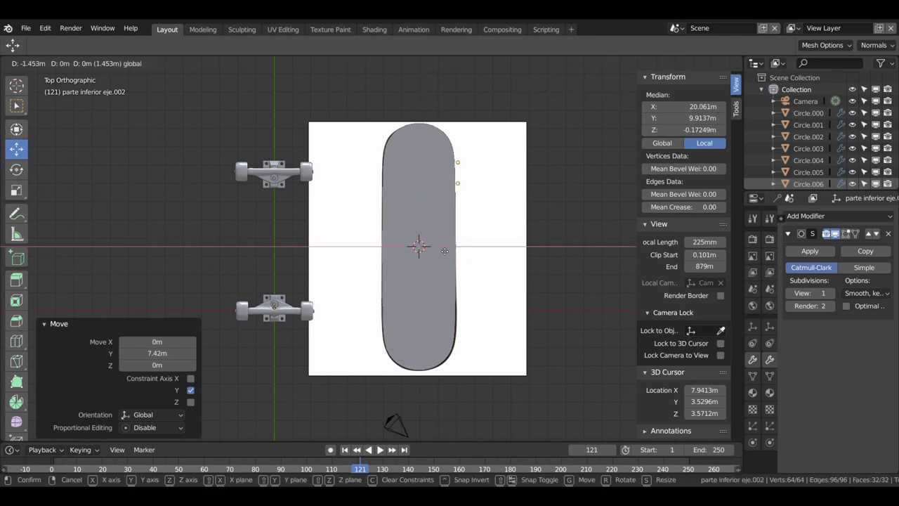
{"action": "left_click", "coordinate": [462, 251]}
{"action": "middle_click_drag", "start_coordinate": [462, 251], "coordinate": [392, 135]}
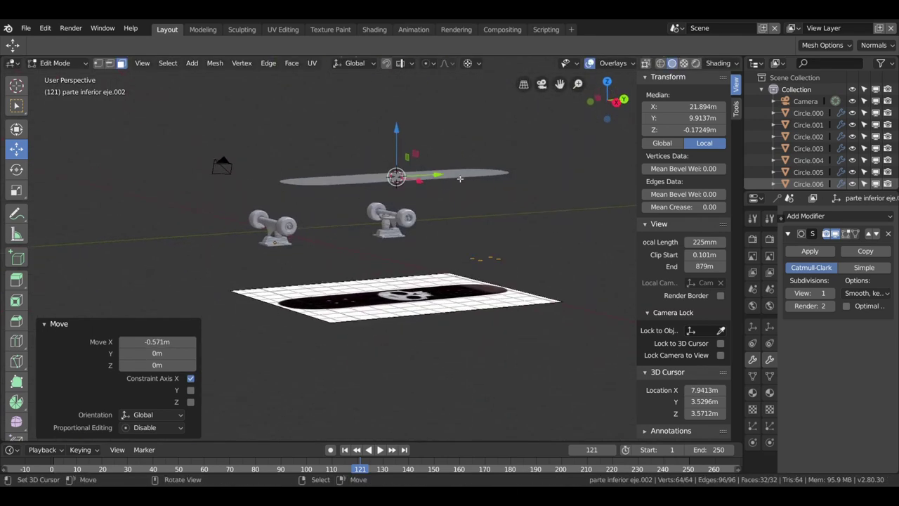
{"action": "type", "text": "gz4.75"}
{"action": "key", "text": "Return"}
{"action": "key", "text": "KP_7"}
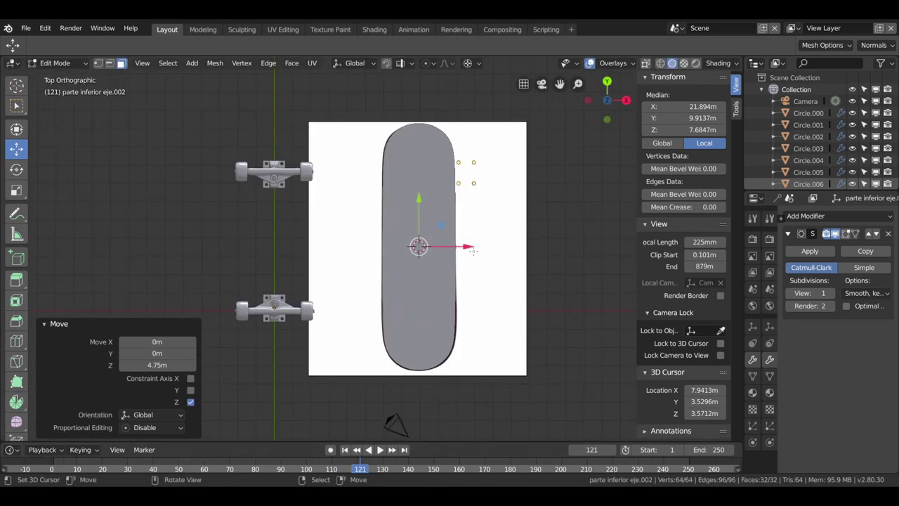
Slide the holes along X onto the deck's nose area and deselect all vertices.
{"action": "key", "text": "g"}
{"action": "key", "text": "x"}
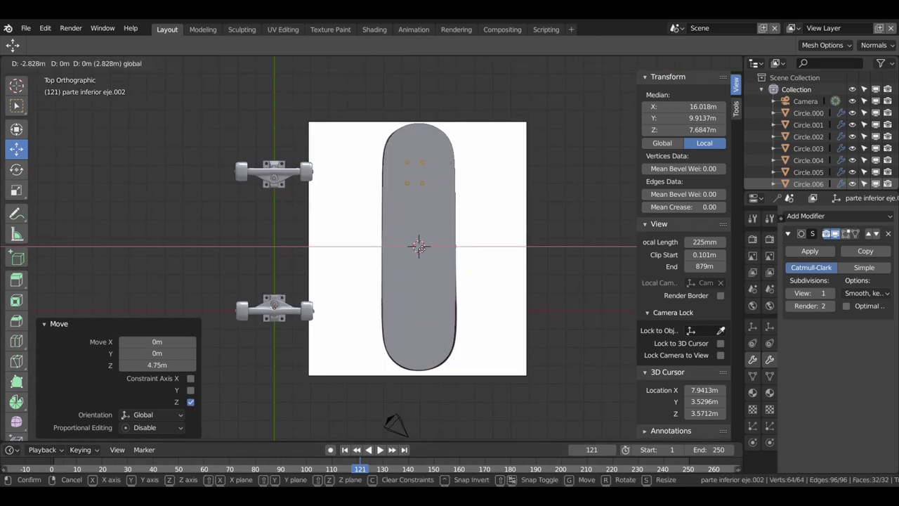
{"action": "left_click", "coordinate": [423, 247]}
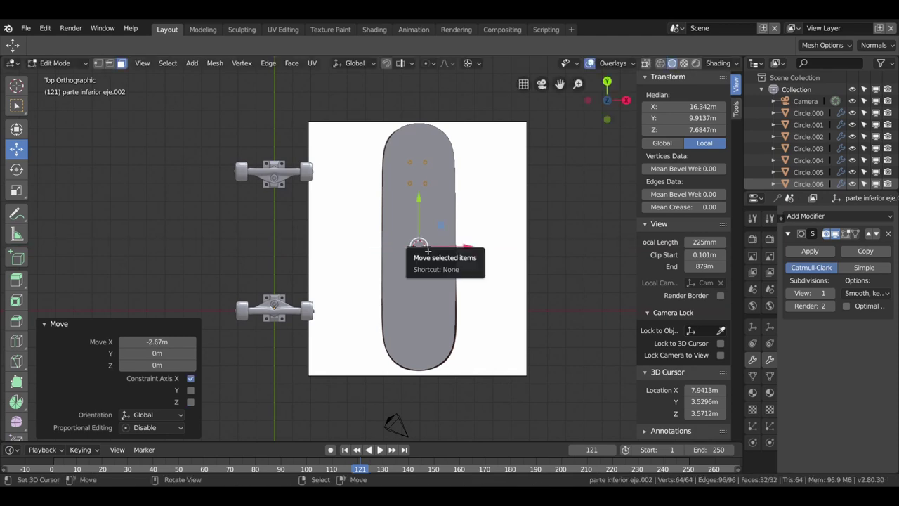
{"action": "middle_click_drag", "start_coordinate": [421, 245], "coordinate": [385, 267], "text": "shift"}
{"action": "scroll", "coordinate": [385, 268], "scroll_direction": "up", "scroll_amount": 2}
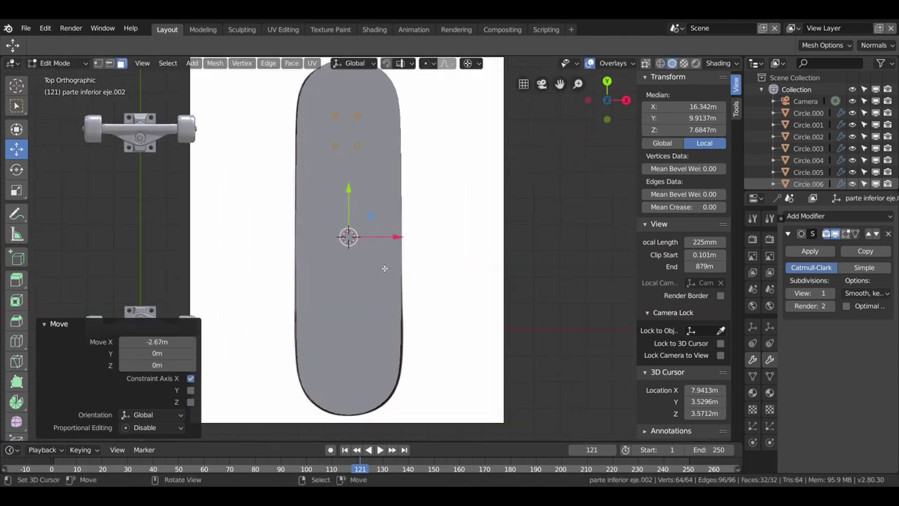
{"action": "key", "text": "Tab"}
{"action": "key", "text": "Tab"}
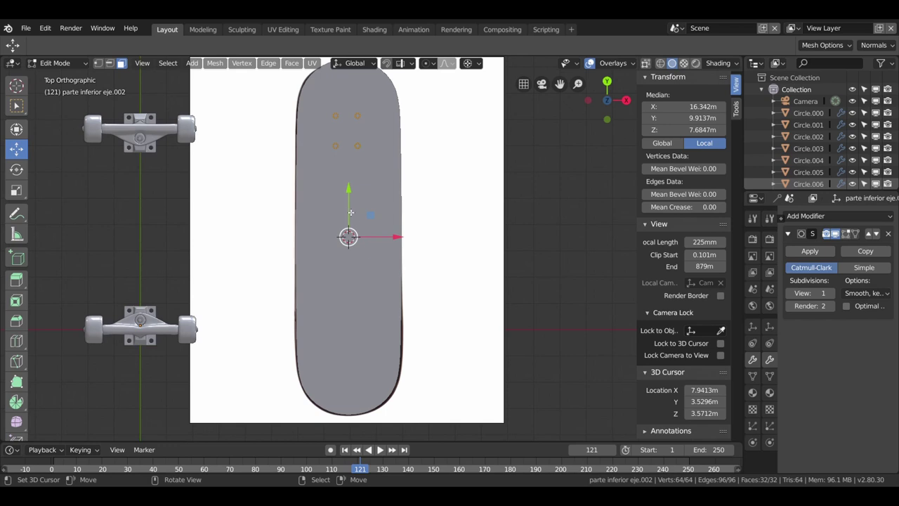
{"action": "key", "text": "Tab"}
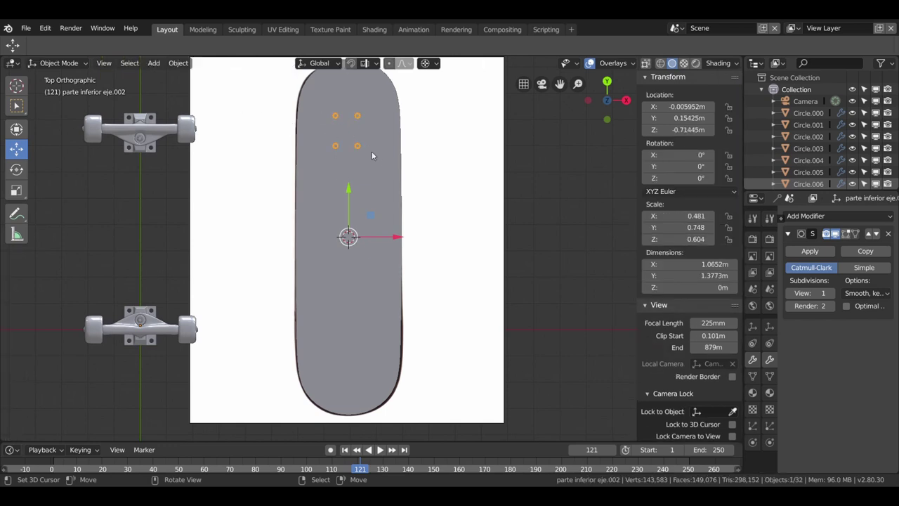
{"action": "key", "text": "Tab"}
{"action": "key", "text": "alt+a"}
In Object Mode, select the deck then the bolt-hole object and join them with Ctrl+J.
{"action": "key", "text": "a"}
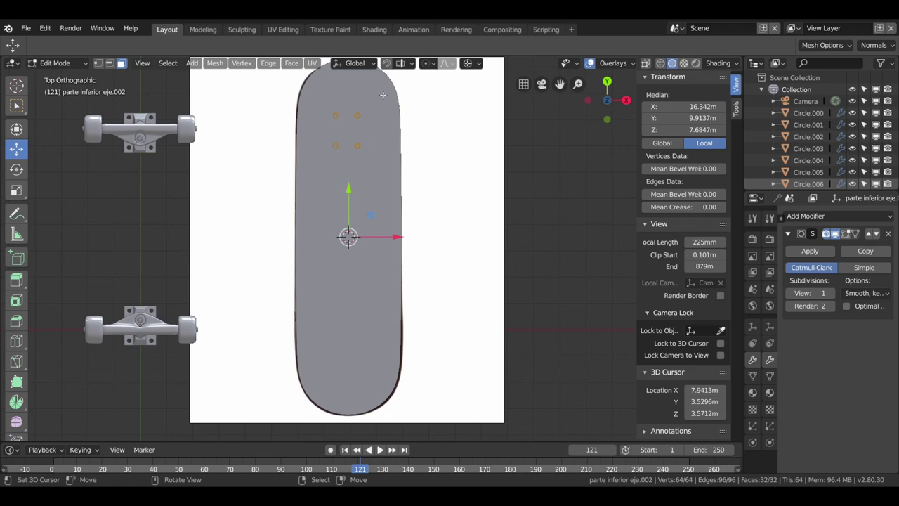
{"action": "left_click", "coordinate": [57, 63]}
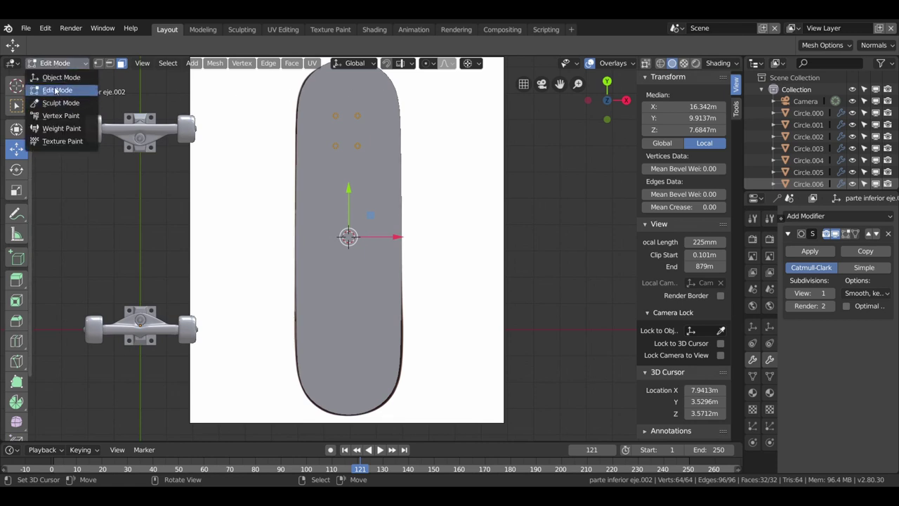
{"action": "left_click", "coordinate": [60, 77]}
{"action": "left_click", "coordinate": [366, 95]}
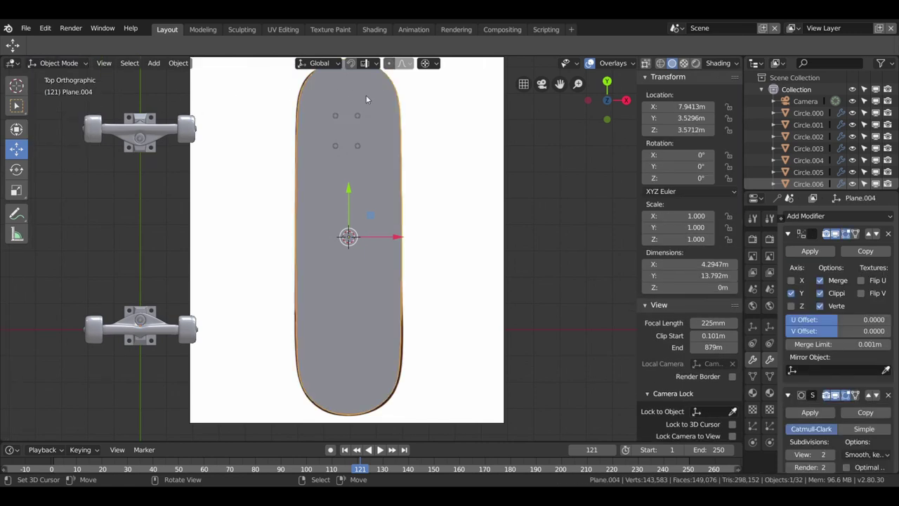
{"action": "left_click", "coordinate": [356, 115], "text": "shift"}
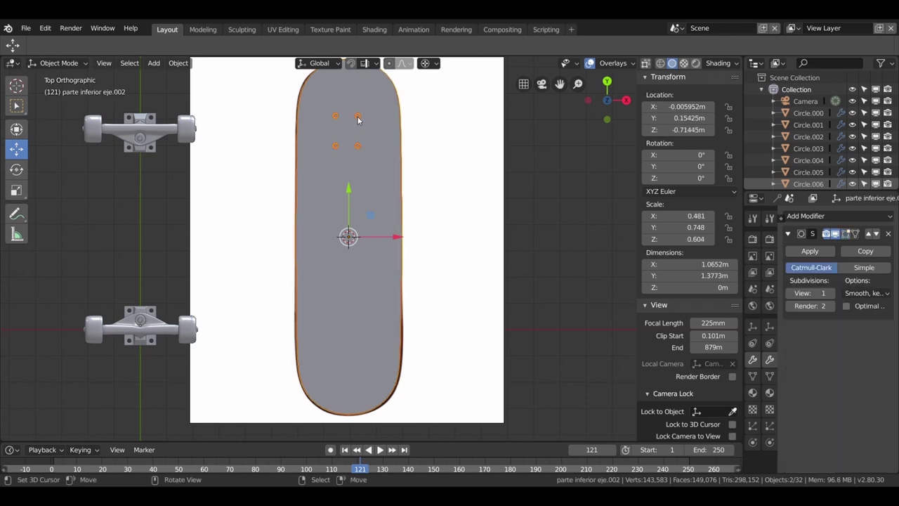
{"action": "key", "text": "ctrl+j"}
Enter Edit Mode on the joined 'parte inferior eje.002' mesh in side orthographic view.
{"action": "mouse_move", "coordinate": [357, 116]}
{"action": "middle_mouse_down"}
{"action": "mouse_move", "coordinate": [372, 95]}
{"action": "mouse_move", "coordinate": [519, 187]}
{"action": "mouse_move", "coordinate": [361, 147]}
{"action": "middle_mouse_up"}
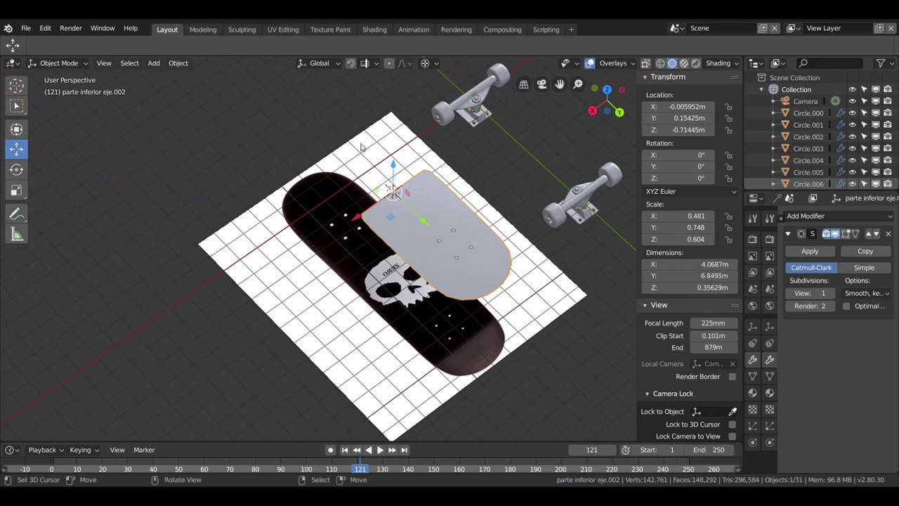
{"action": "middle_click_drag", "start_coordinate": [361, 146], "coordinate": [360, 141], "text": "alt"}
{"action": "middle_click_drag", "start_coordinate": [378, 226], "coordinate": [352, 224]}
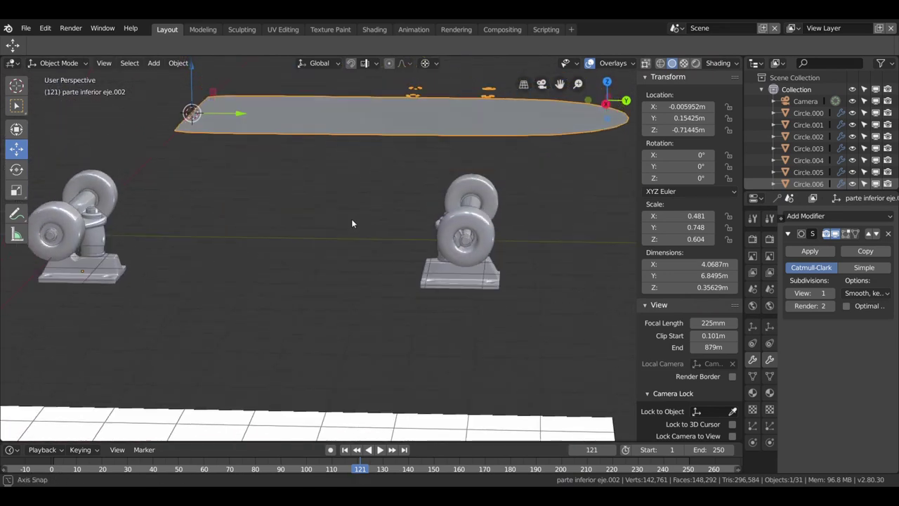
{"action": "middle_click_drag", "start_coordinate": [352, 223], "coordinate": [315, 273]}
{"action": "left_click", "coordinate": [59, 63]}
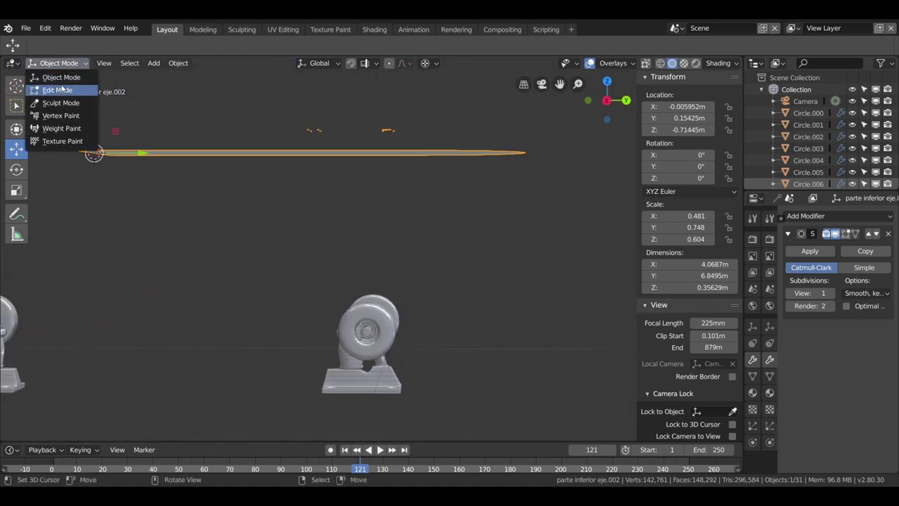
{"action": "left_click", "coordinate": [59, 89]}
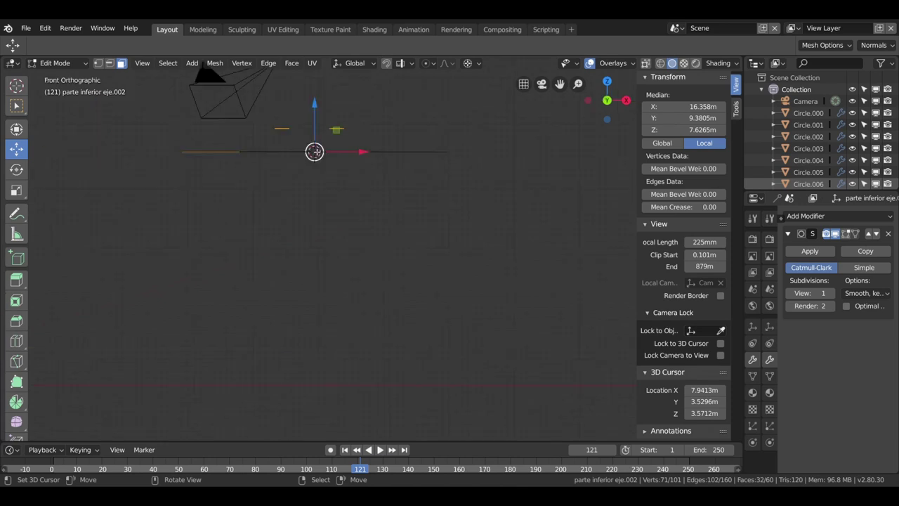
{"action": "key", "text": "KP_3"}
{"action": "key", "text": "alt+a"}
In vertex mode and Right Ortho view, box-select the two bolt-hole rings above the deck.
{"action": "key", "text": "a"}
{"action": "key", "text": "alt+a"}
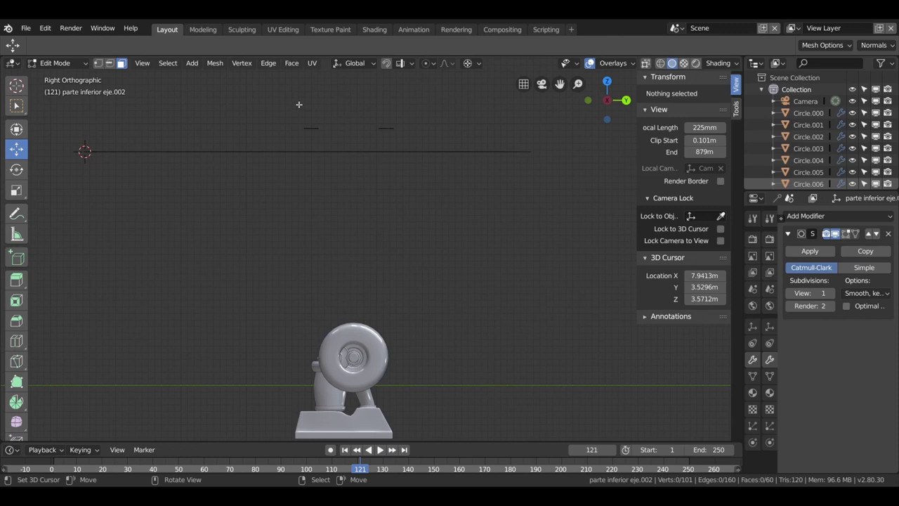
{"action": "left_click_drag", "start_coordinate": [282, 103], "coordinate": [417, 138]}
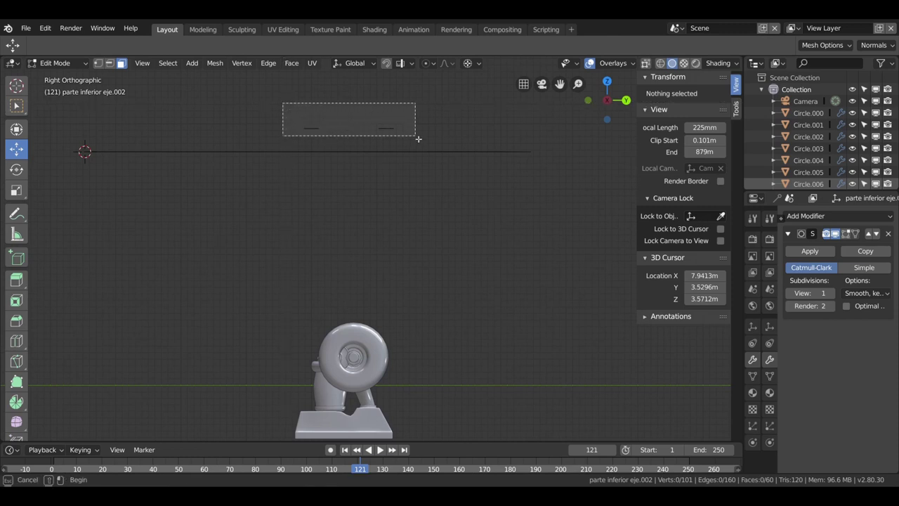
{"action": "left_click_drag", "start_coordinate": [288, 116], "coordinate": [428, 143]}
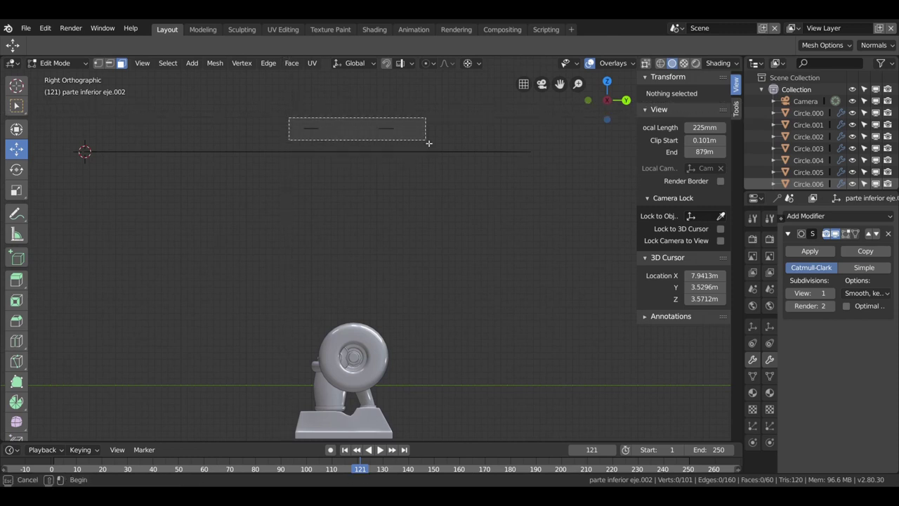
{"action": "middle_click_drag", "start_coordinate": [426, 142], "coordinate": [385, 150]}
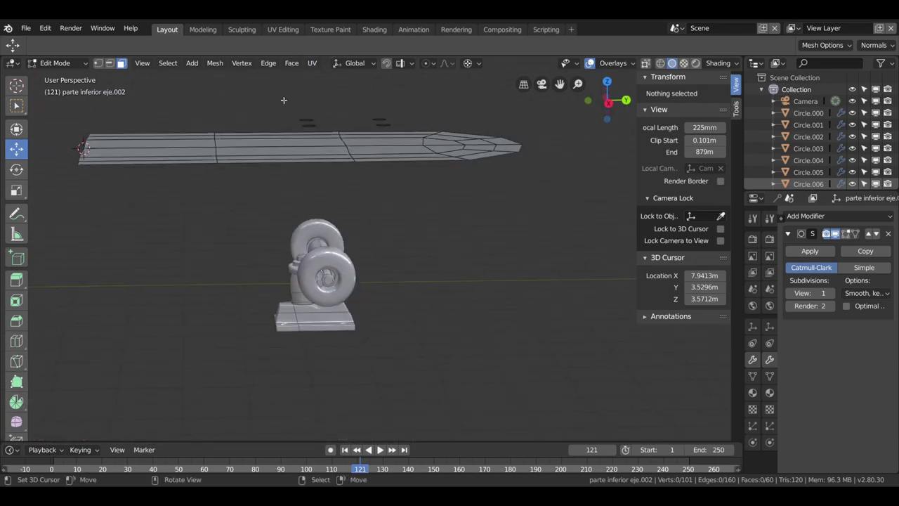
{"action": "key", "text": "n"}
{"action": "left_click", "coordinate": [98, 63]}
{"action": "key", "text": "KP_3"}
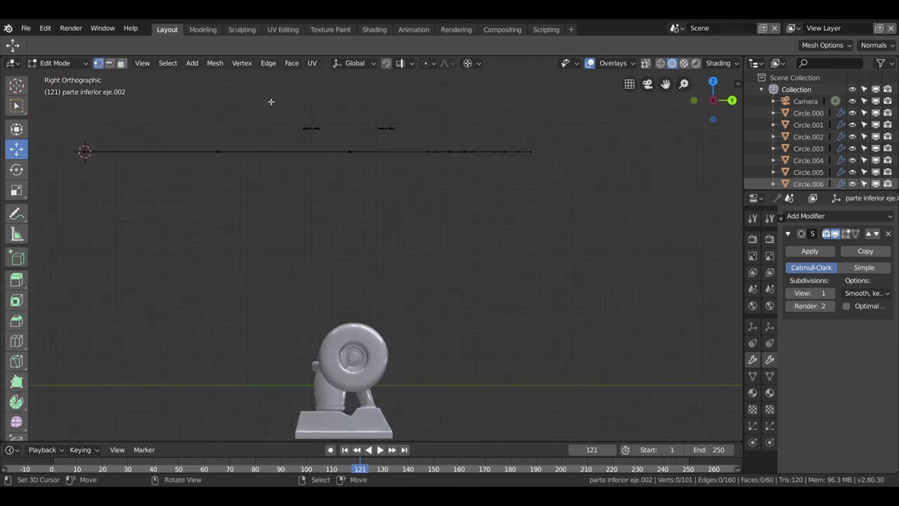
{"action": "left_click_drag", "start_coordinate": [264, 103], "coordinate": [411, 135]}
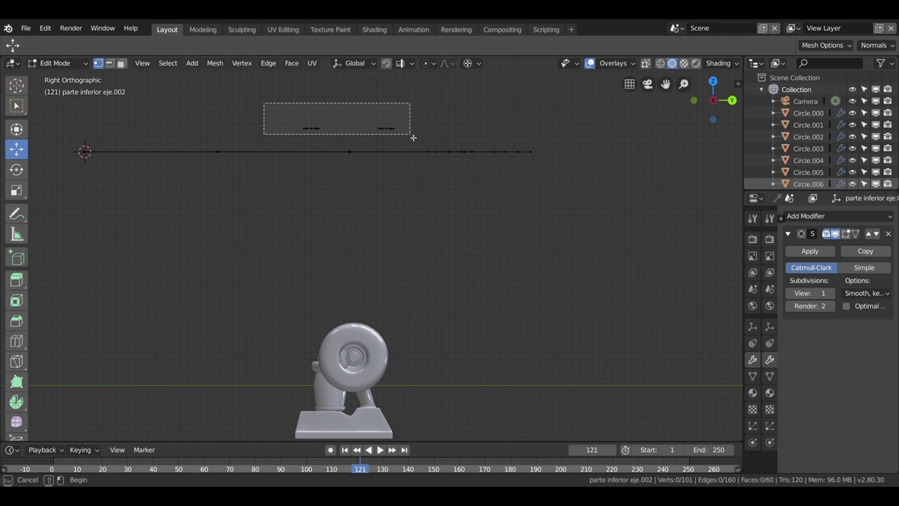
Switch the viewport to wireframe shading in the right-side view.
{"action": "middle_click_drag", "start_coordinate": [413, 138], "coordinate": [413, 148]}
{"action": "key", "text": "KP_3"}
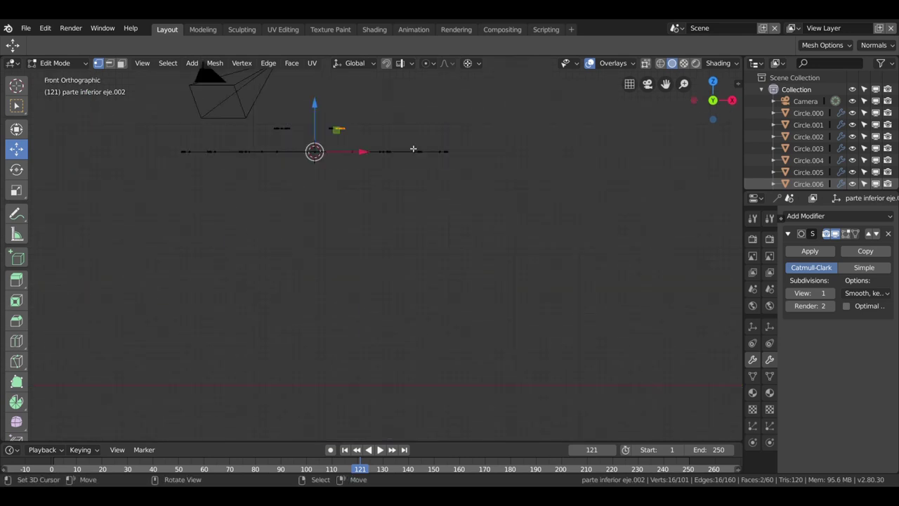
{"action": "key", "text": "z"}
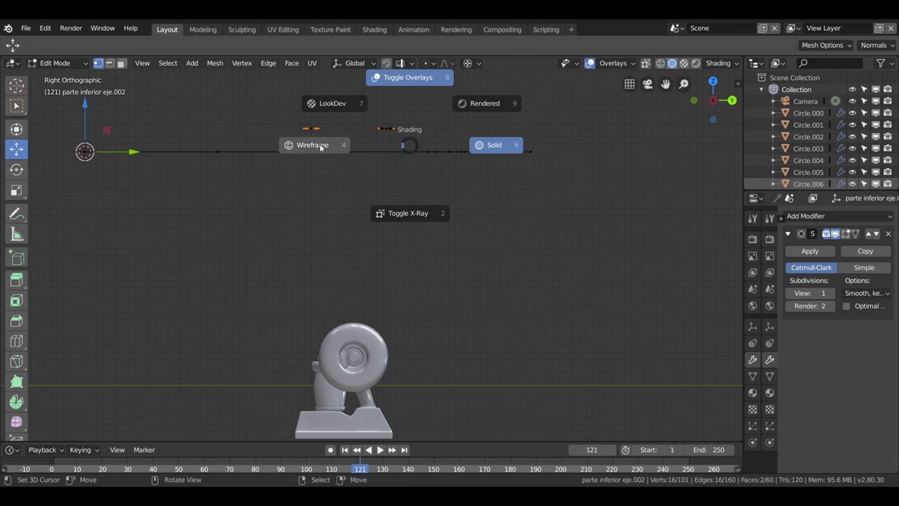
{"action": "left_click", "coordinate": [313, 145]}
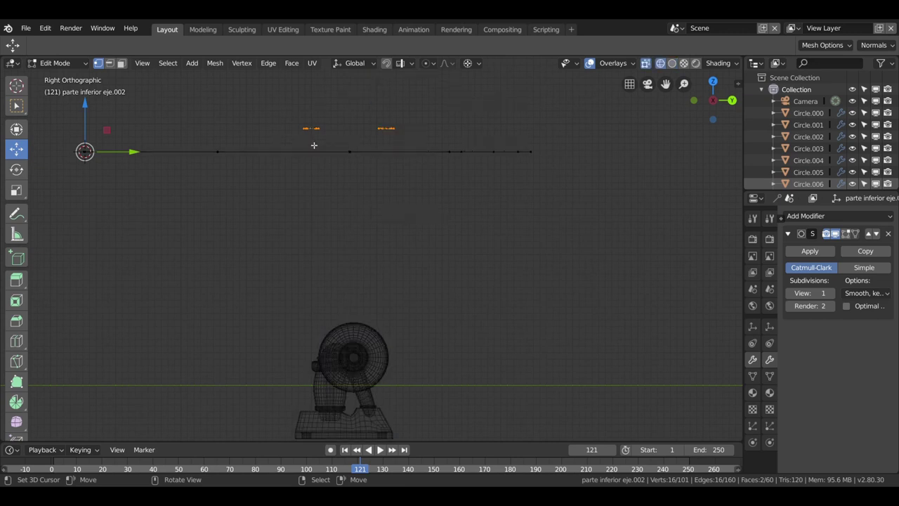
Add the remaining ring vertices so all four bolt-hole rings are selected.
{"action": "key", "text": "n"}
{"action": "right_click", "coordinate": [290, 103], "text": "shift"}
{"action": "left_click_drag", "start_coordinate": [280, 96], "coordinate": [413, 139]}
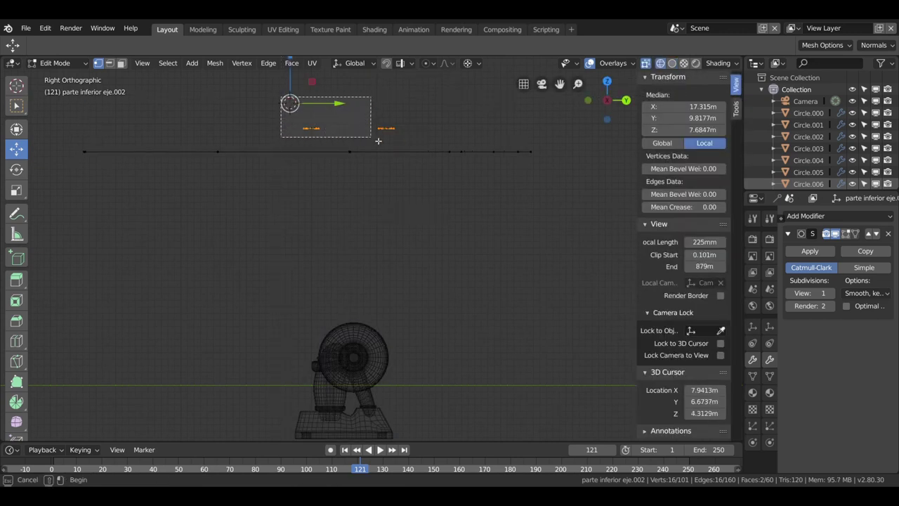
{"action": "middle_click_drag", "start_coordinate": [414, 140], "coordinate": [419, 196]}
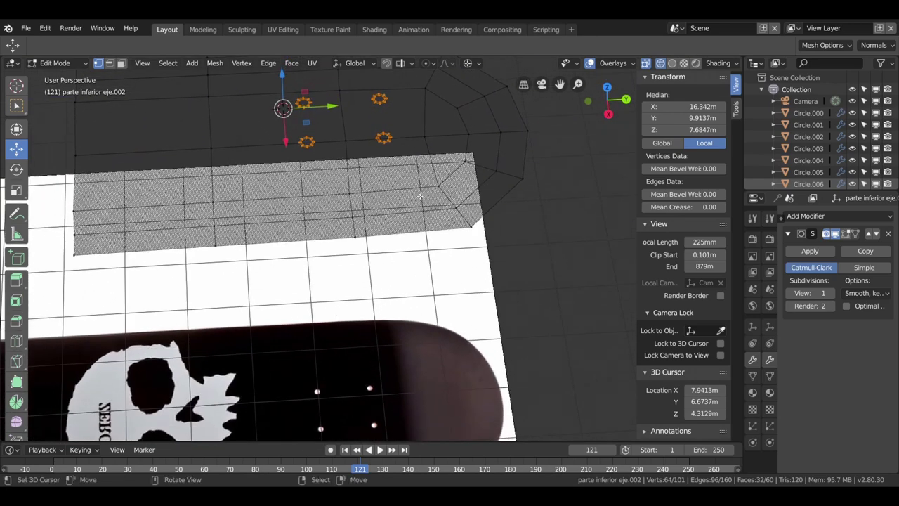
{"action": "key", "text": "KP_1"}
{"action": "key", "text": "KP_3"}
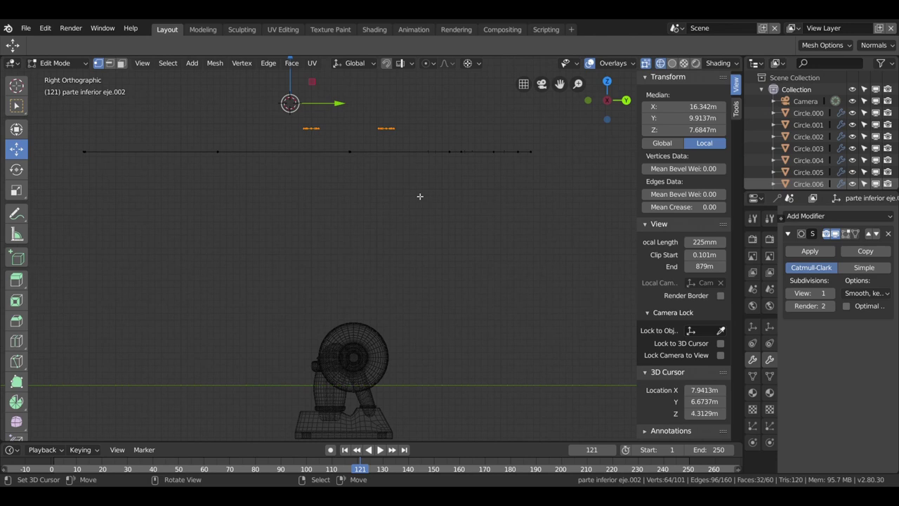
Move the selected rings down 0.337 m along Z onto the deck surface.
{"action": "left_click", "coordinate": [424, 164]}
{"action": "scroll", "coordinate": [424, 164], "scroll_direction": "up", "scroll_amount": 1}
{"action": "scroll", "coordinate": [403, 136], "scroll_direction": "up", "scroll_amount": 1}
{"action": "left_click_drag", "start_coordinate": [448, 85], "coordinate": [453, 120]}
{"action": "scroll", "coordinate": [391, 106], "scroll_direction": "up", "scroll_amount": 2}
{"action": "mouse_move", "coordinate": [392, 106]}
{"action": "middle_mouse_down", "text": "shift"}
{"action": "mouse_move", "coordinate": [387, 185]}
{"action": "mouse_move", "coordinate": [409, 217]}
{"action": "middle_mouse_up", "text": "shift"}
{"action": "scroll", "coordinate": [389, 214], "scroll_direction": "up", "scroll_amount": 1}
{"action": "scroll", "coordinate": [388, 215], "scroll_direction": "up", "scroll_amount": 1}
{"action": "key", "text": "g"}
{"action": "left_click", "coordinate": [282, 194]}
{"action": "left_click", "coordinate": [320, 187]}
{"action": "scroll", "coordinate": [320, 187], "scroll_direction": "up", "scroll_amount": 2}
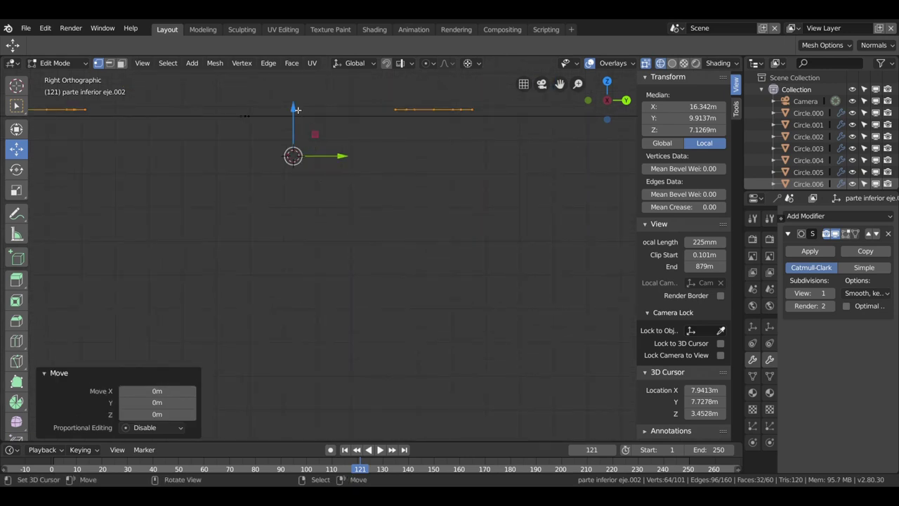
{"action": "key", "text": "KP_7"}
{"action": "key", "text": "3"}
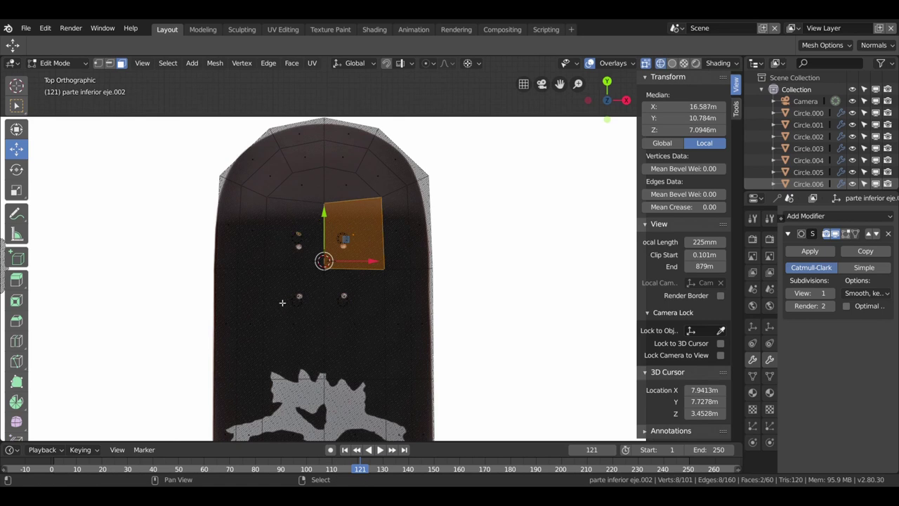
In wireframe, select deck faces around the bolt holes, deselecting a stray hole face.
{"action": "left_click", "coordinate": [295, 234]}
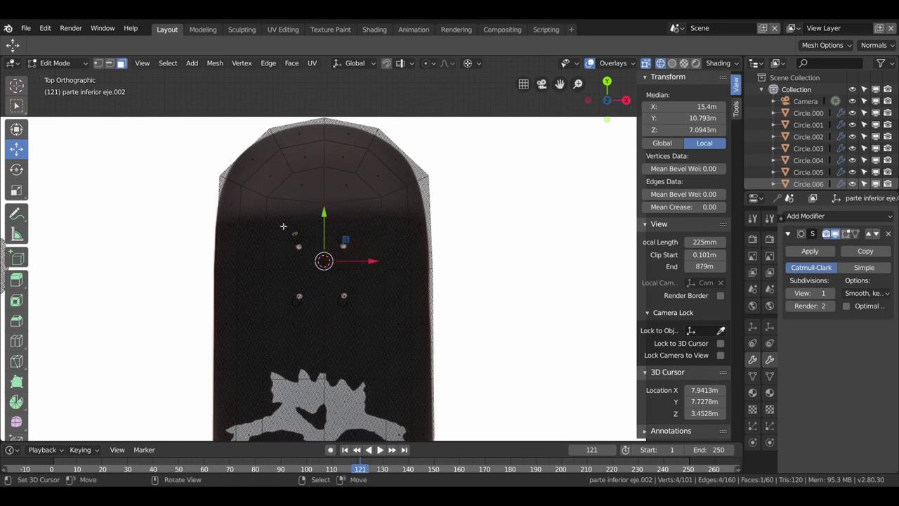
{"action": "left_click", "coordinate": [309, 337]}
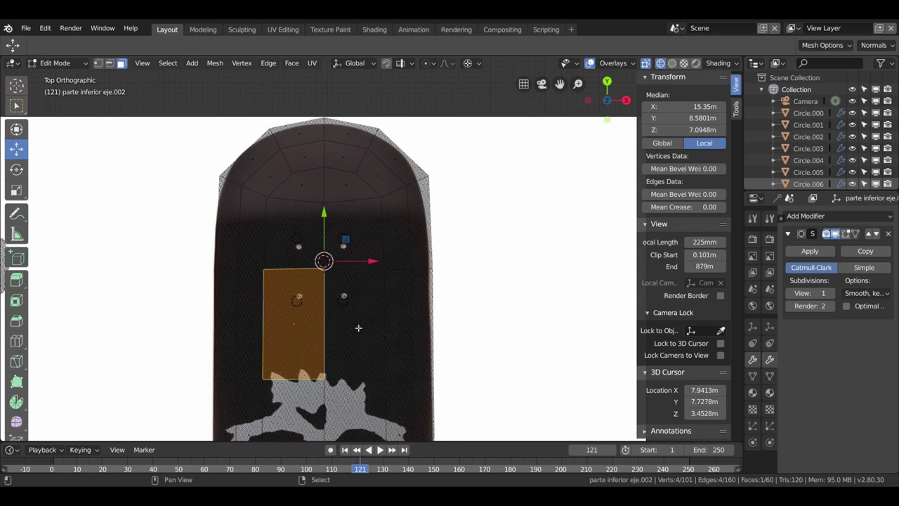
{"action": "left_click", "coordinate": [361, 330], "text": "shift"}
{"action": "left_click", "coordinate": [363, 236], "text": "shift"}
{"action": "left_click", "coordinate": [306, 234], "text": "shift"}
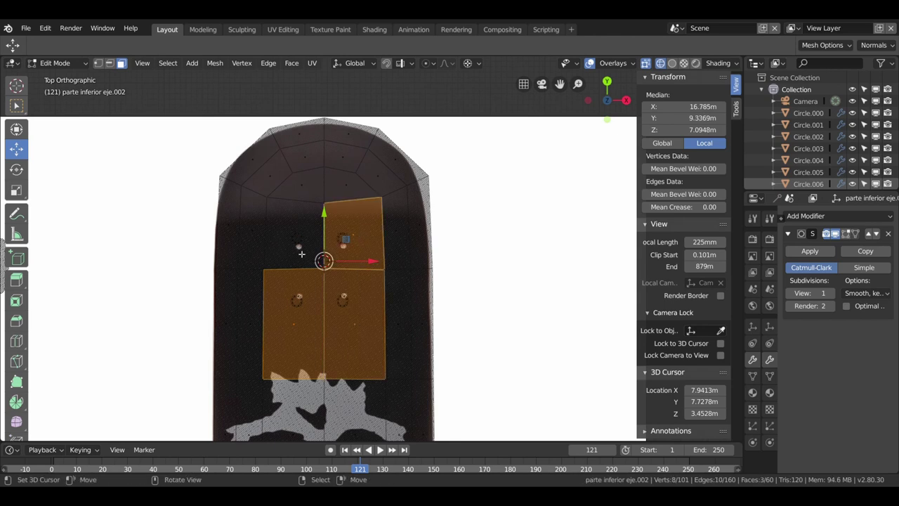
{"action": "left_click", "coordinate": [304, 258], "text": "shift"}
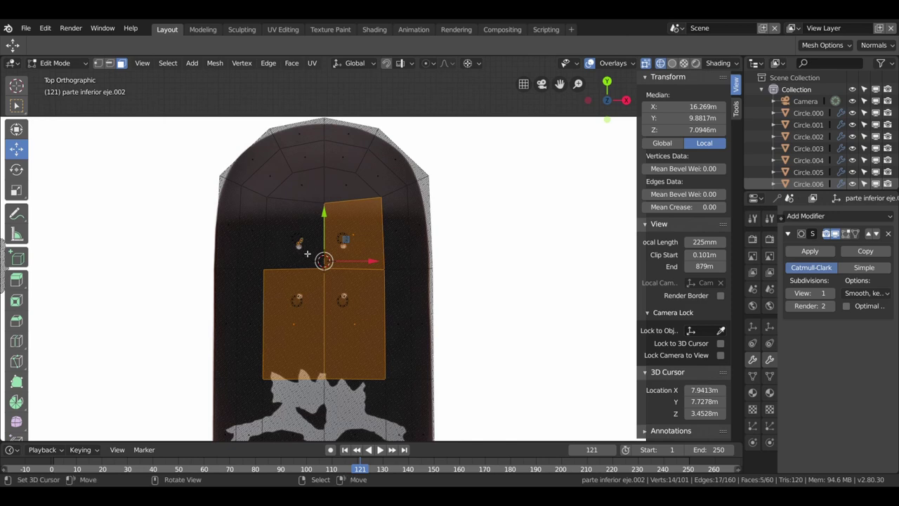
{"action": "left_click", "coordinate": [312, 251], "text": "shift"}
{"action": "middle_click_drag", "start_coordinate": [312, 251], "coordinate": [363, 237]}
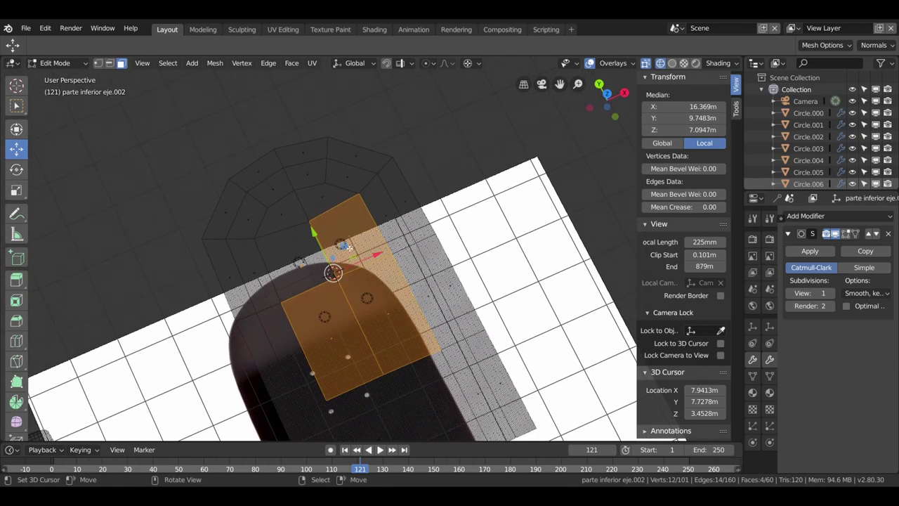
Switch to solid shading and select the upper-right, upper-left, lower-left and lower-right deck faces.
{"action": "key", "text": "z"}
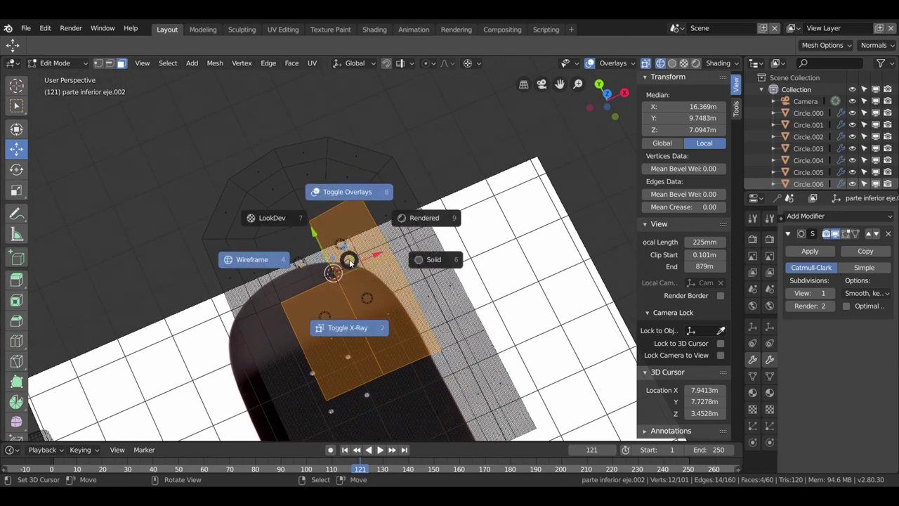
{"action": "left_click", "coordinate": [430, 257]}
{"action": "scroll", "coordinate": [393, 246], "scroll_direction": "up", "scroll_amount": 2}
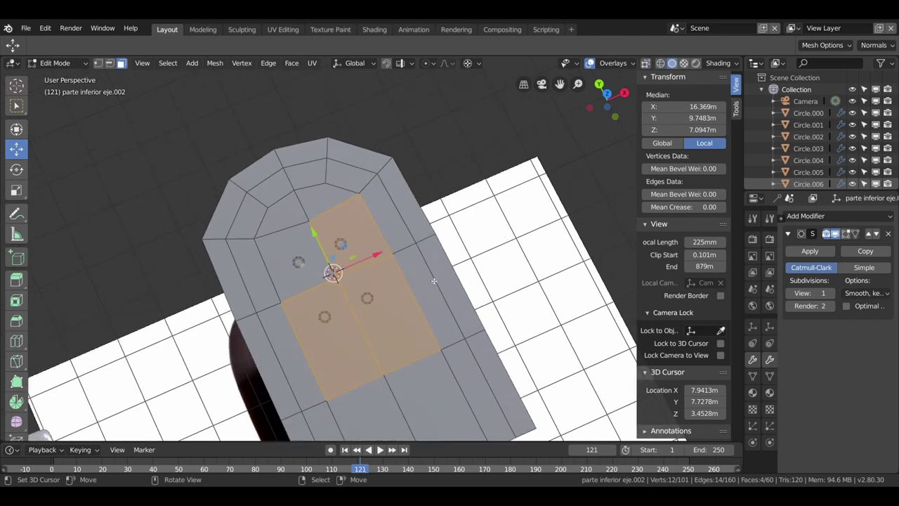
{"action": "scroll", "coordinate": [386, 231], "scroll_direction": "up", "scroll_amount": 2}
{"action": "scroll", "coordinate": [379, 224], "scroll_direction": "up", "scroll_amount": 2}
{"action": "left_click", "coordinate": [377, 221]}
{"action": "left_click", "coordinate": [239, 189], "text": "shift"}
{"action": "left_click", "coordinate": [243, 375], "text": "shift"}
{"action": "left_click", "coordinate": [346, 384], "text": "shift"}
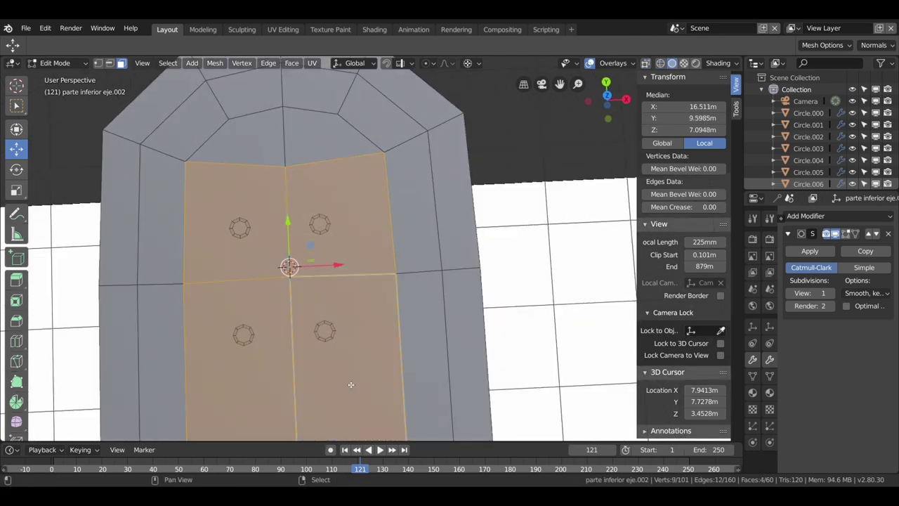
Delete the four selected faces, opening a gap around the bolt-hole rings.
{"action": "key", "text": "x"}
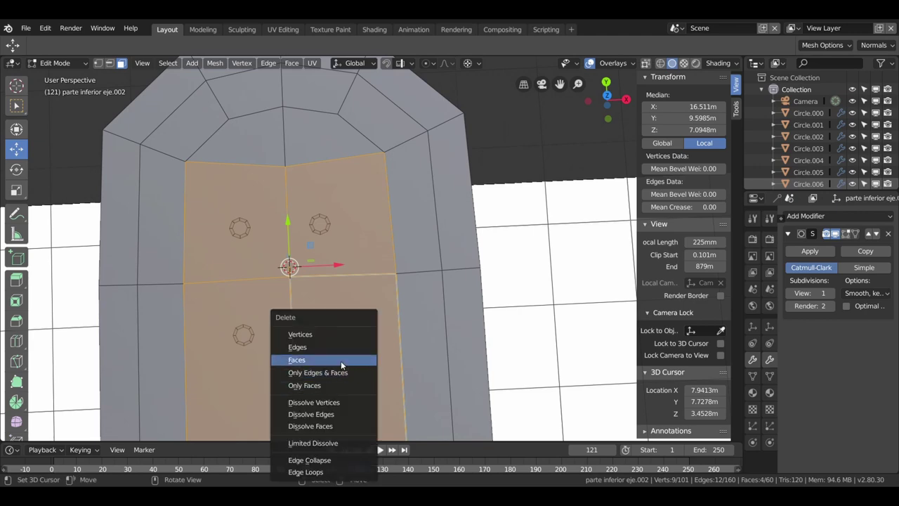
{"action": "left_click", "coordinate": [340, 360]}
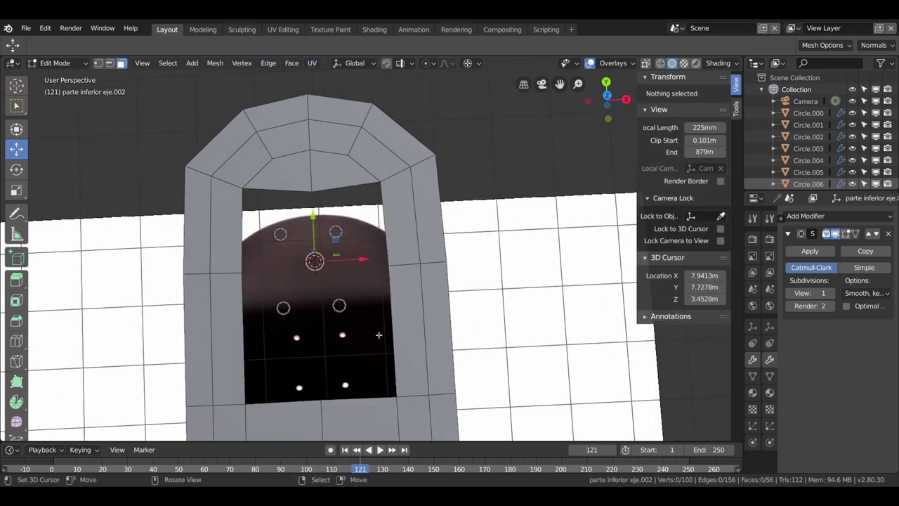
{"action": "key", "text": "KP_7"}
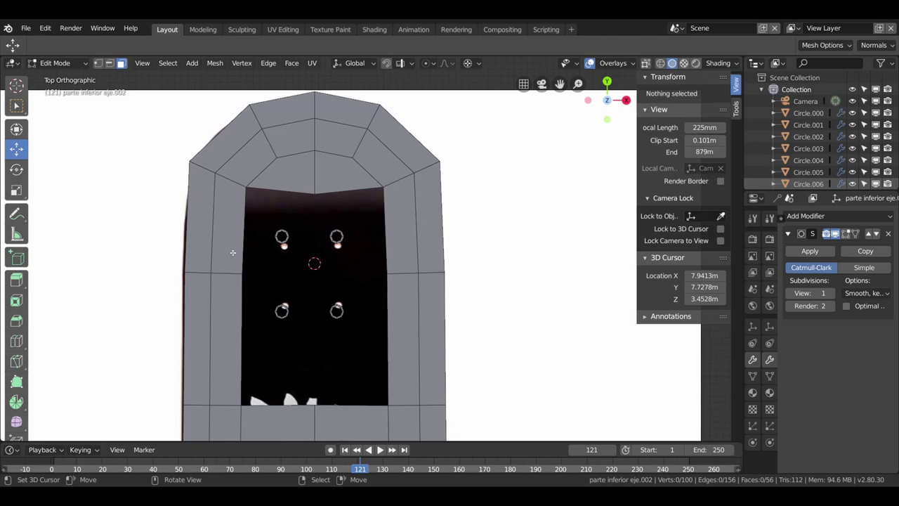
{"action": "scroll", "coordinate": [264, 147], "scroll_direction": "up", "scroll_amount": 1}
{"action": "middle_click_drag", "start_coordinate": [275, 163], "coordinate": [293, 203]}
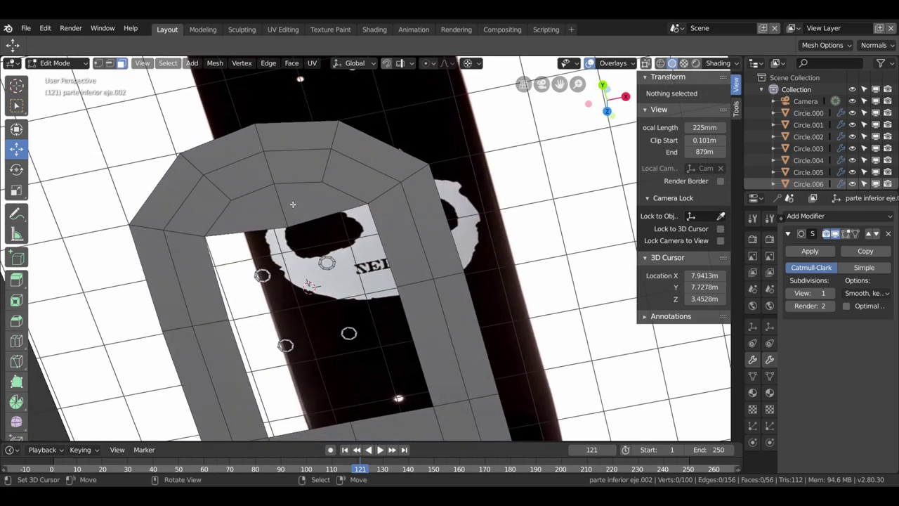
{"action": "key", "text": "KP_7"}
In top view, switch to vertex select and pick a vertex on the gap's top edge.
{"action": "scroll", "coordinate": [291, 206], "scroll_direction": "up", "scroll_amount": 1}
{"action": "scroll", "coordinate": [307, 220], "scroll_direction": "up", "scroll_amount": 1}
{"action": "scroll", "coordinate": [307, 221], "scroll_direction": "up", "scroll_amount": 1}
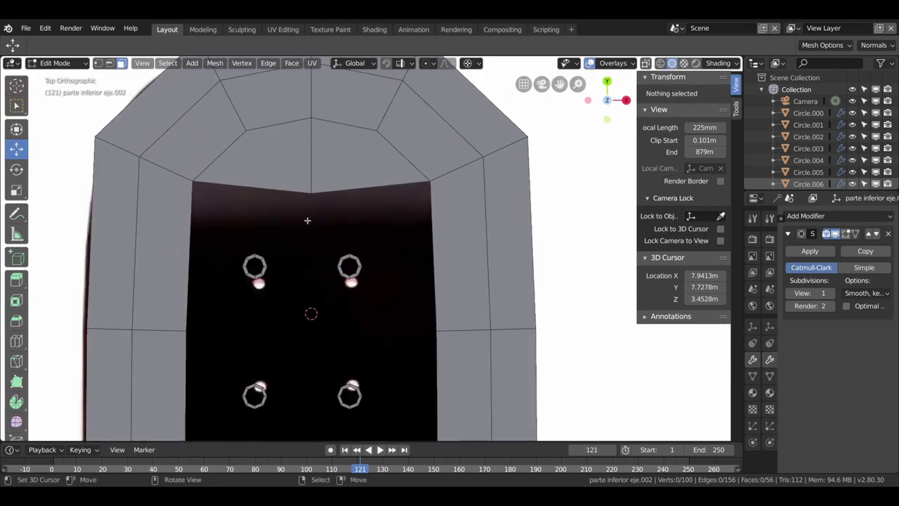
{"action": "left_click", "coordinate": [97, 63]}
{"action": "left_click", "coordinate": [265, 260]}
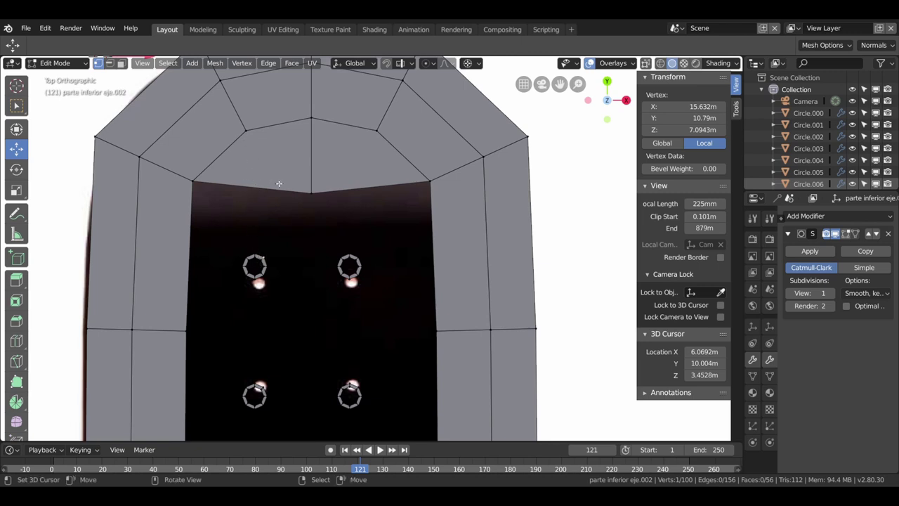
Knife-cut a new edge from the gap's lower edge up to the upper vertex.
{"action": "key", "text": "k"}
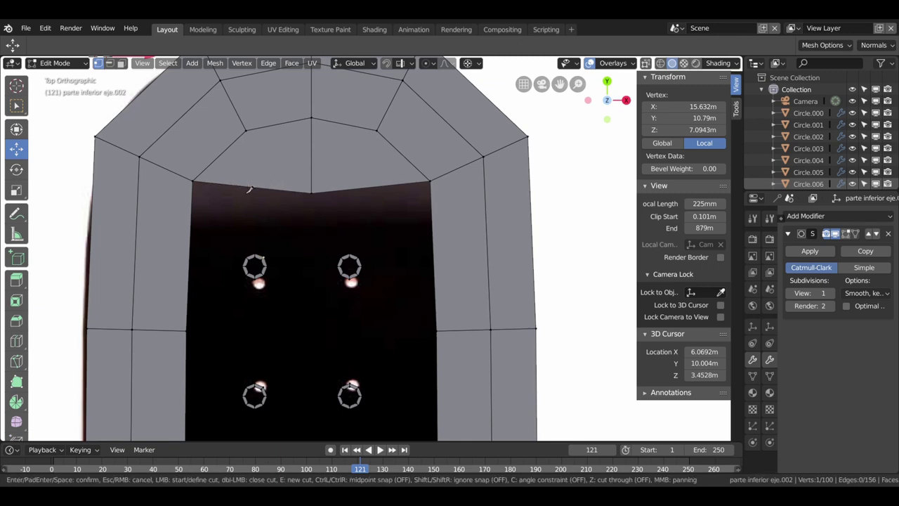
{"action": "left_click", "coordinate": [253, 187]}
{"action": "left_click", "coordinate": [246, 131]}
{"action": "key", "text": "Return"}
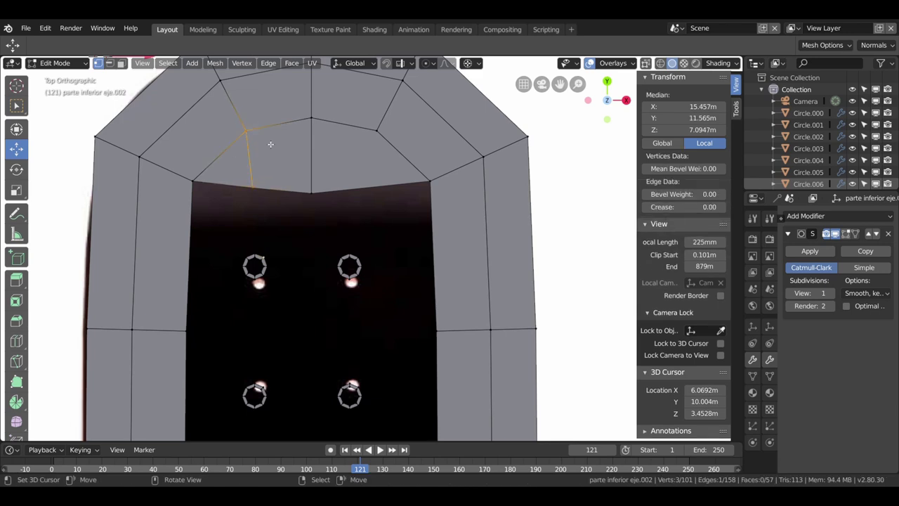
Fill a triangular face between three vertices beside the new edge.
{"action": "left_click", "coordinate": [269, 259]}
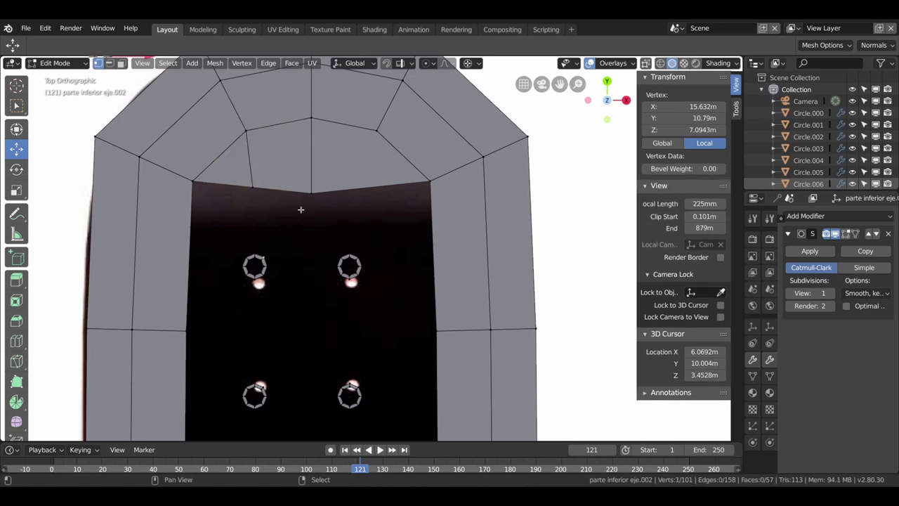
{"action": "left_click", "coordinate": [312, 195], "text": "shift"}
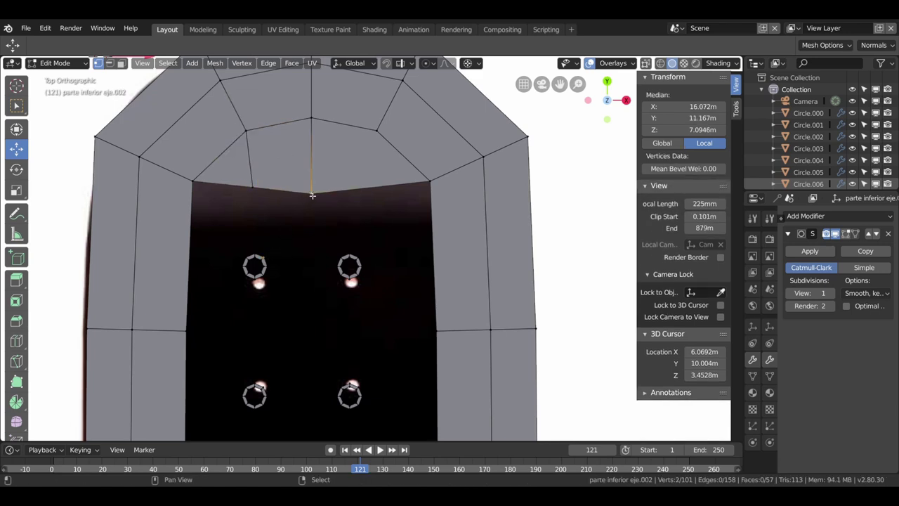
{"action": "left_click", "coordinate": [259, 190], "text": "shift"}
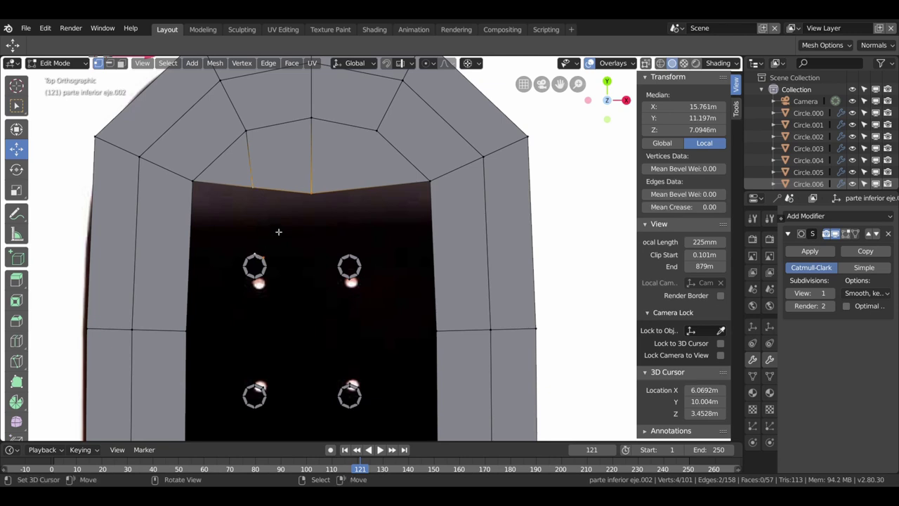
{"action": "key", "text": "j"}
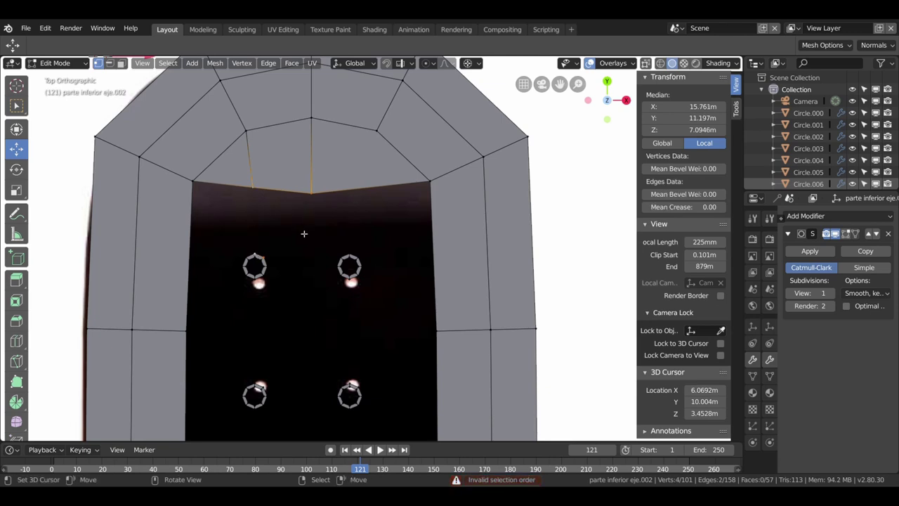
{"action": "key", "text": "f"}
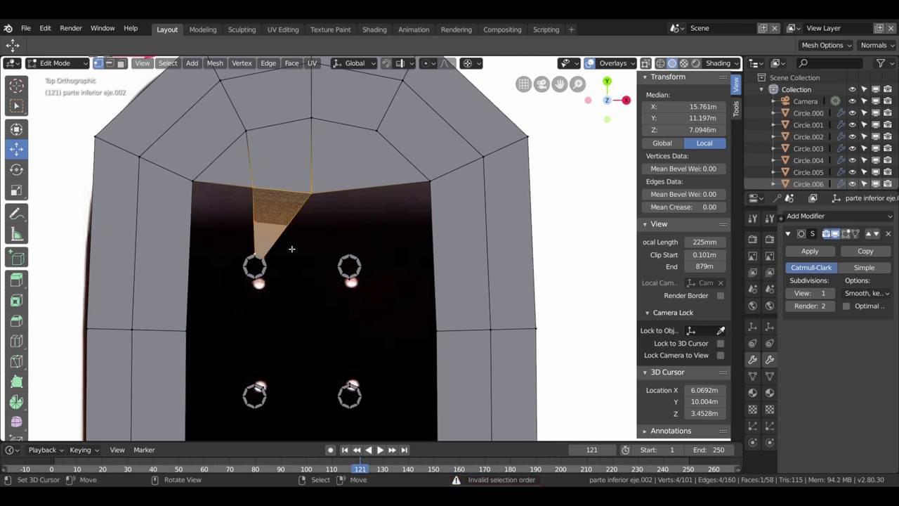
{"action": "key", "text": "ctrl+z"}
{"action": "key", "text": "f"}
Fill another triangle from the lower vertices next to the first face.
{"action": "left_click", "coordinate": [255, 188]}
{"action": "left_click", "coordinate": [197, 180], "text": "shift"}
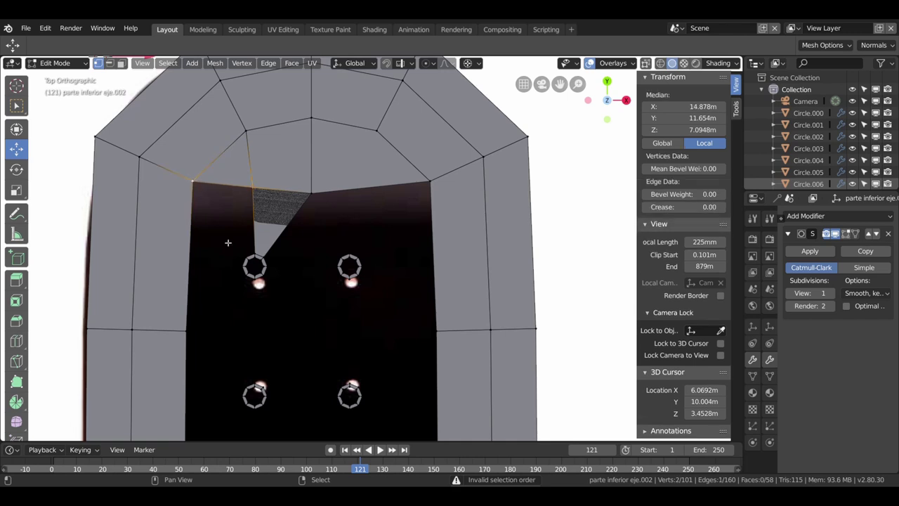
{"action": "left_click", "coordinate": [249, 258], "text": "shift"}
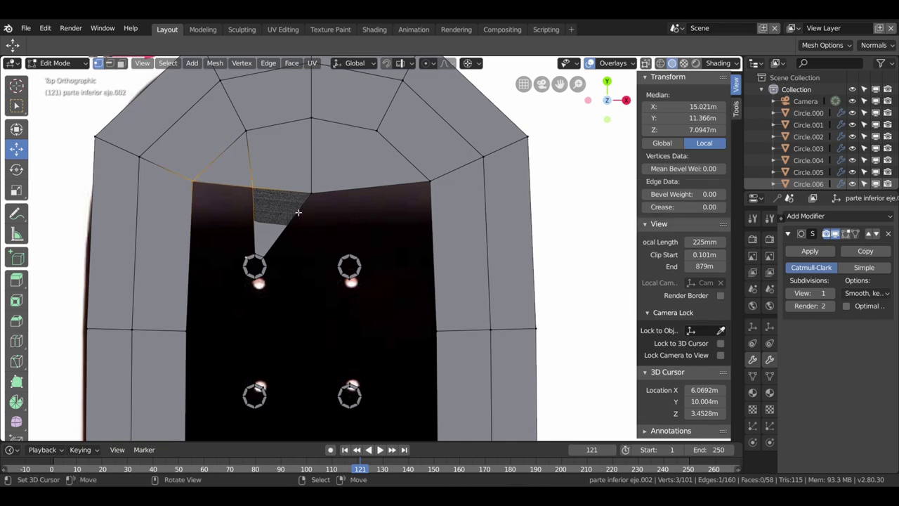
{"action": "key", "text": "f"}
{"action": "key", "text": "ctrl+z"}
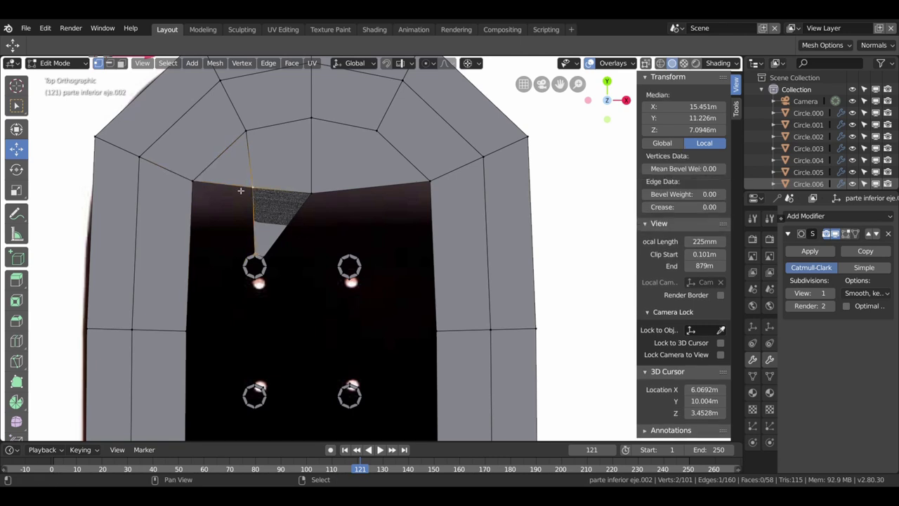
{"action": "right_click", "coordinate": [231, 265], "text": "shift"}
{"action": "right_click", "coordinate": [250, 261], "text": "shift"}
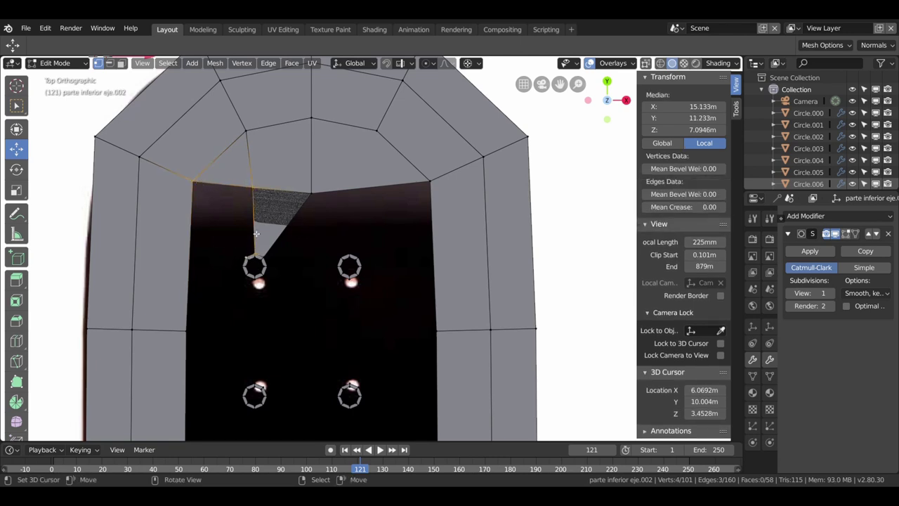
{"action": "key", "text": "f"}
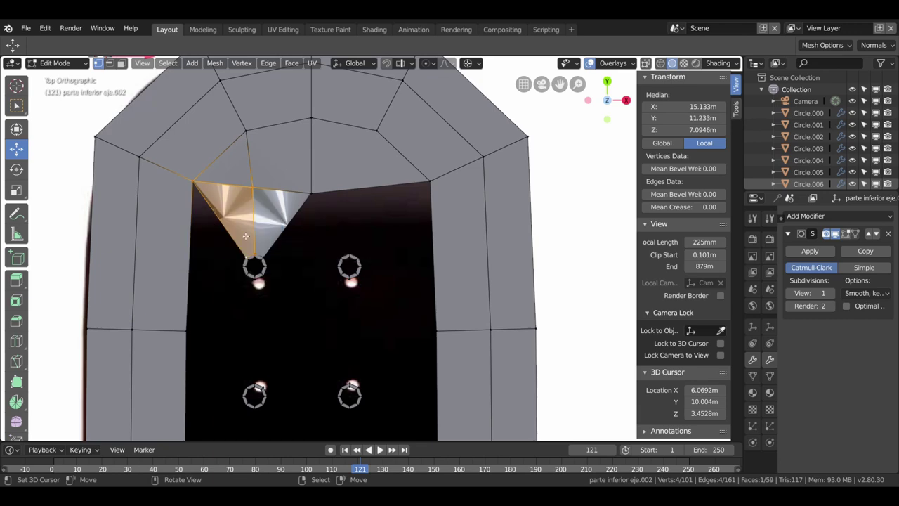
Recalculate normals so the new faces and the whole deck face consistently.
{"action": "key", "text": "shift+n"}
{"action": "middle_click_drag", "start_coordinate": [242, 235], "coordinate": [234, 226]}
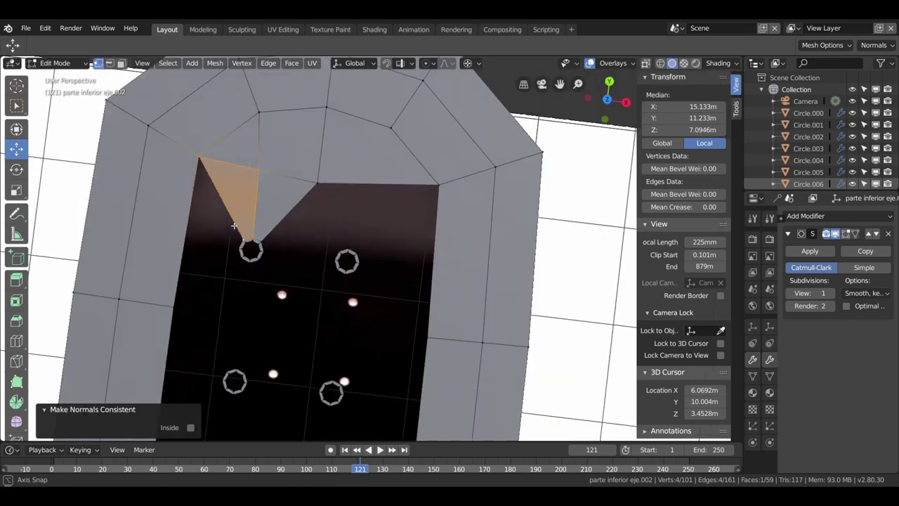
{"action": "scroll", "coordinate": [466, 300], "scroll_direction": "up", "scroll_amount": 5}
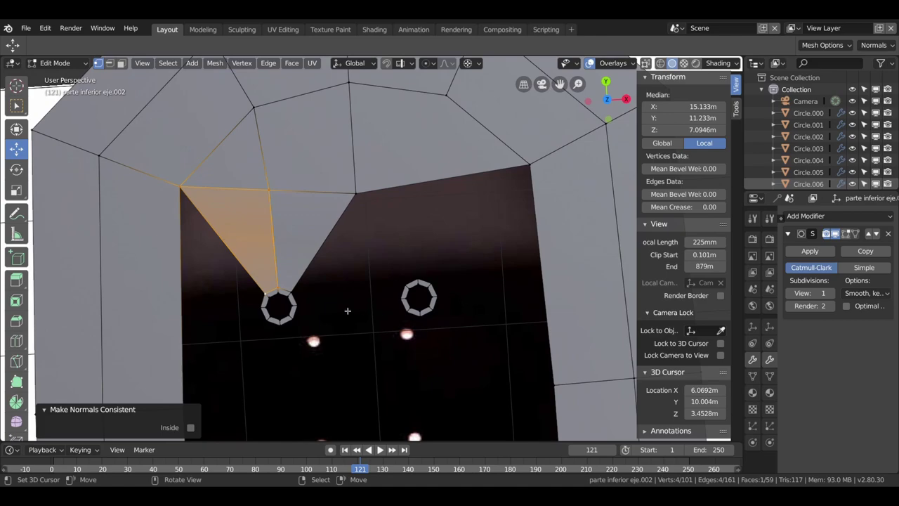
{"action": "left_click", "coordinate": [292, 295]}
{"action": "middle_click_drag", "start_coordinate": [447, 277], "coordinate": [436, 294]}
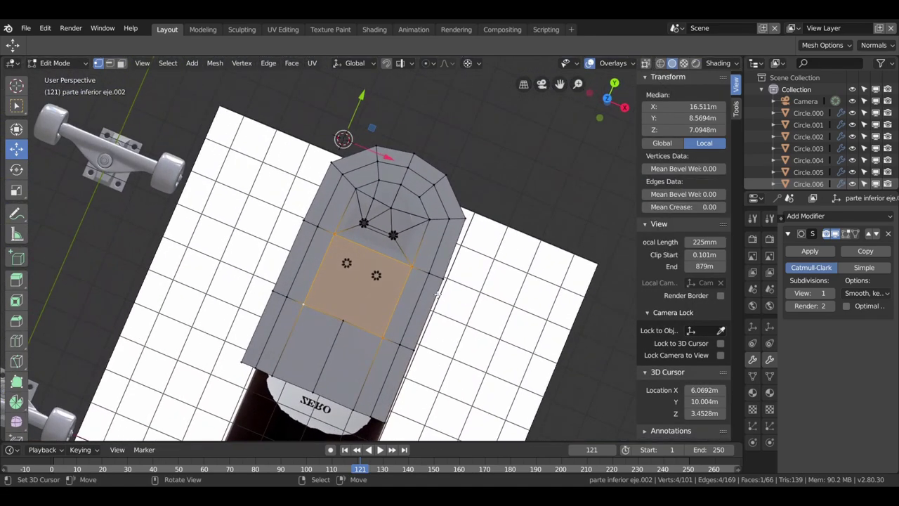
{"action": "key", "text": "a"}
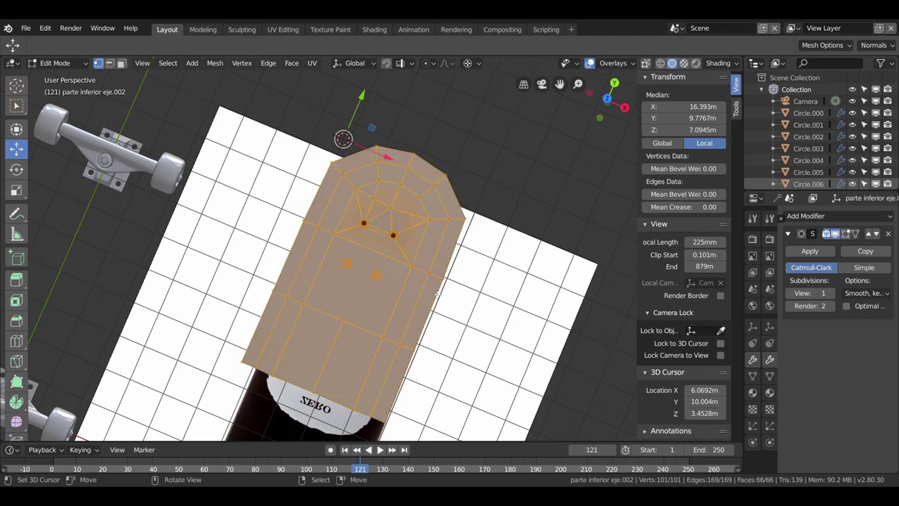
{"action": "key", "text": "ctrl+n"}
{"action": "key", "text": "shift+n"}
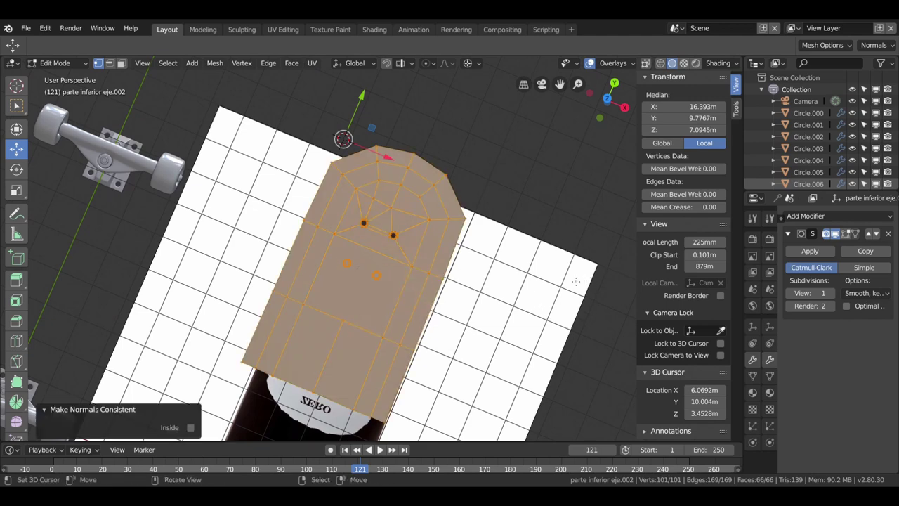
In top view, connect the top vertex to the left bolt hole with J.
{"action": "key", "text": "KP_7"}
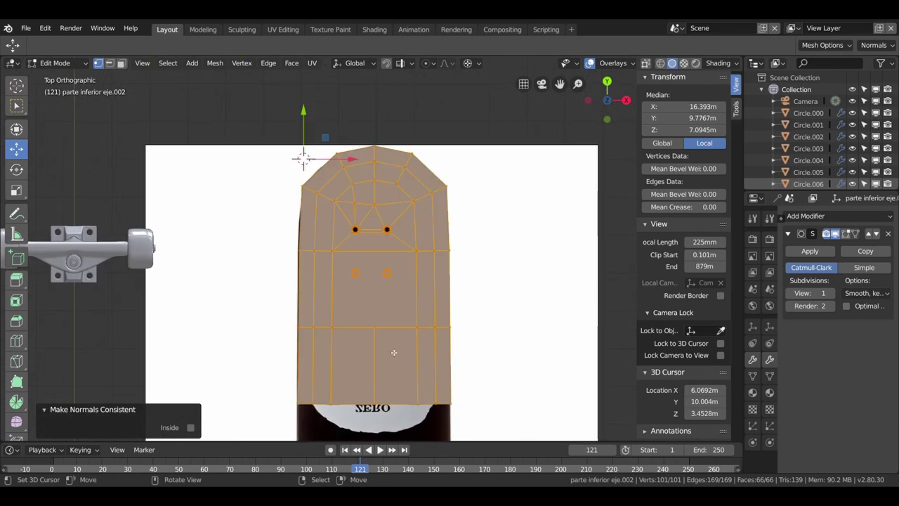
{"action": "middle_click_drag", "start_coordinate": [395, 321], "coordinate": [371, 311], "text": "shift"}
{"action": "scroll", "coordinate": [371, 310], "scroll_direction": "up", "scroll_amount": 2}
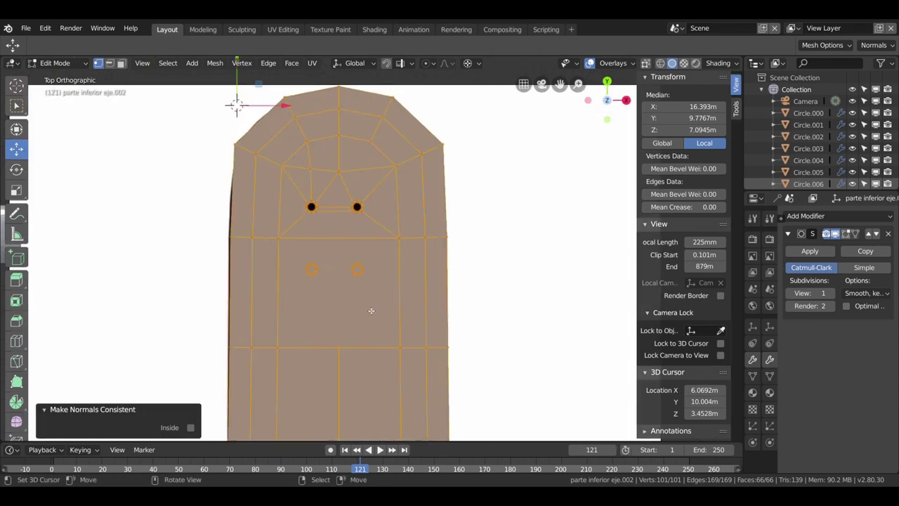
{"action": "scroll", "coordinate": [315, 259], "scroll_direction": "up", "scroll_amount": 2}
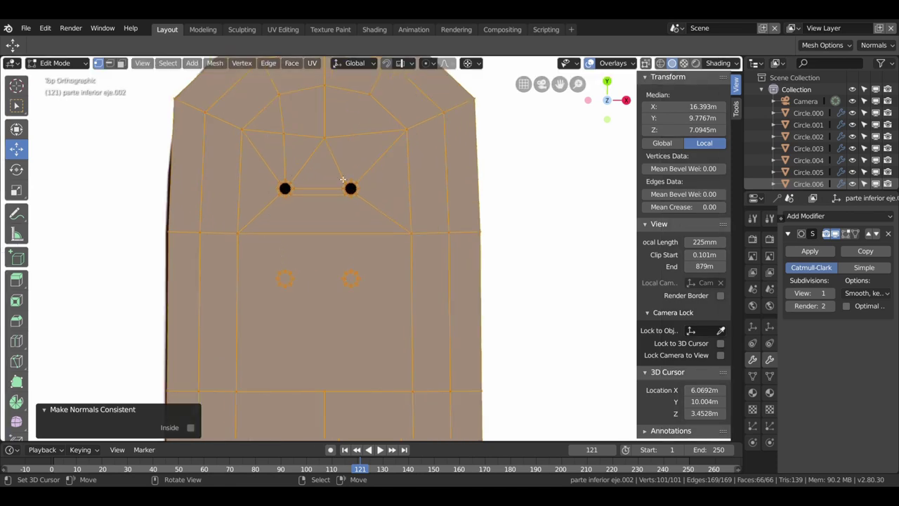
{"action": "key", "text": "j"}
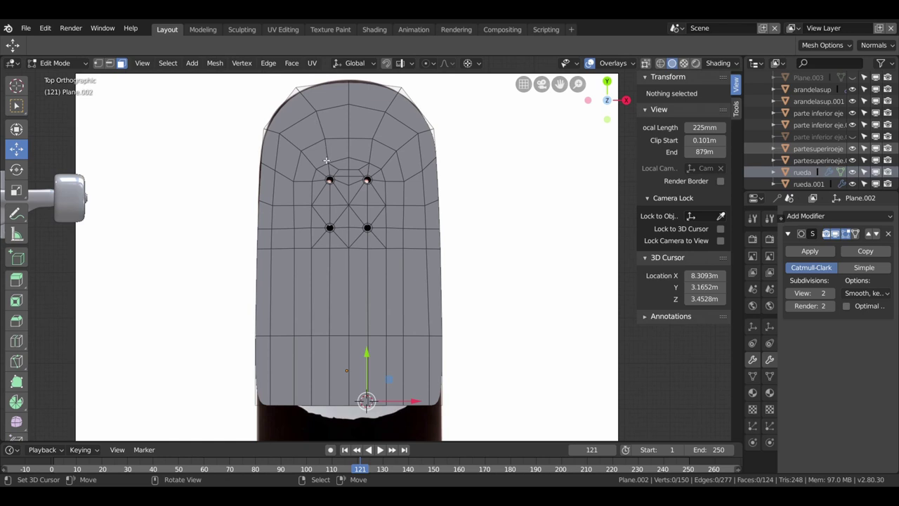
Zoom out to the deck's rounded end and switch to vertex select mode.
{"action": "scroll", "coordinate": [371, 191], "scroll_direction": "up", "scroll_amount": 2}
{"action": "scroll", "coordinate": [371, 191], "scroll_direction": "up", "scroll_amount": 2}
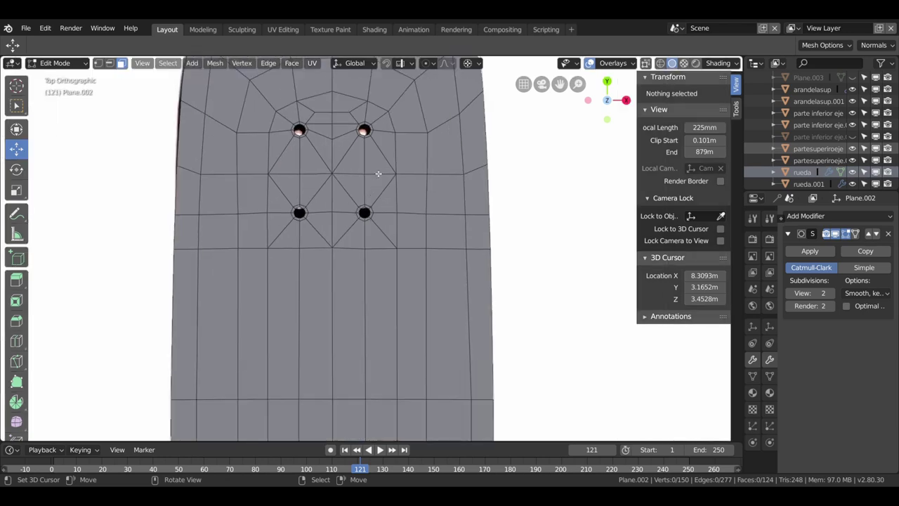
{"action": "middle_click_drag", "start_coordinate": [372, 184], "coordinate": [367, 264], "text": "shift"}
{"action": "scroll", "coordinate": [367, 263], "scroll_direction": "up", "scroll_amount": 3}
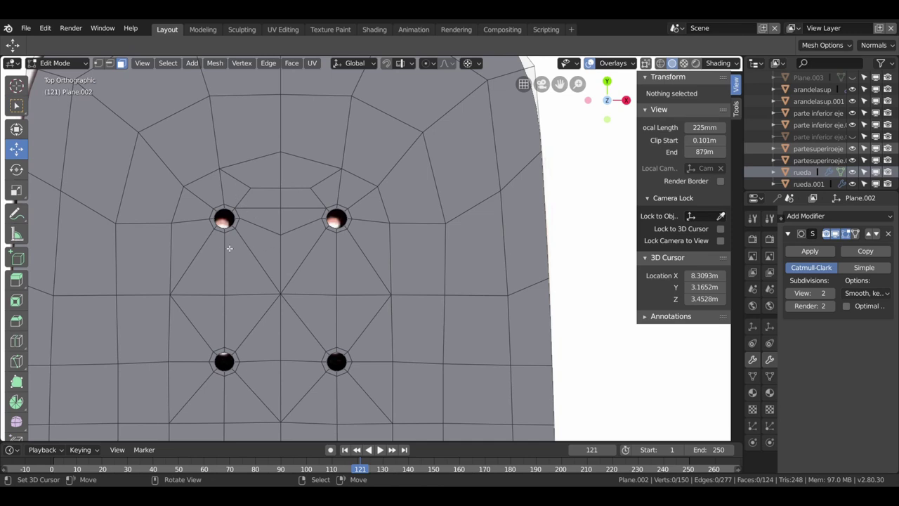
{"action": "scroll", "coordinate": [364, 204], "scroll_direction": "down", "scroll_amount": 3}
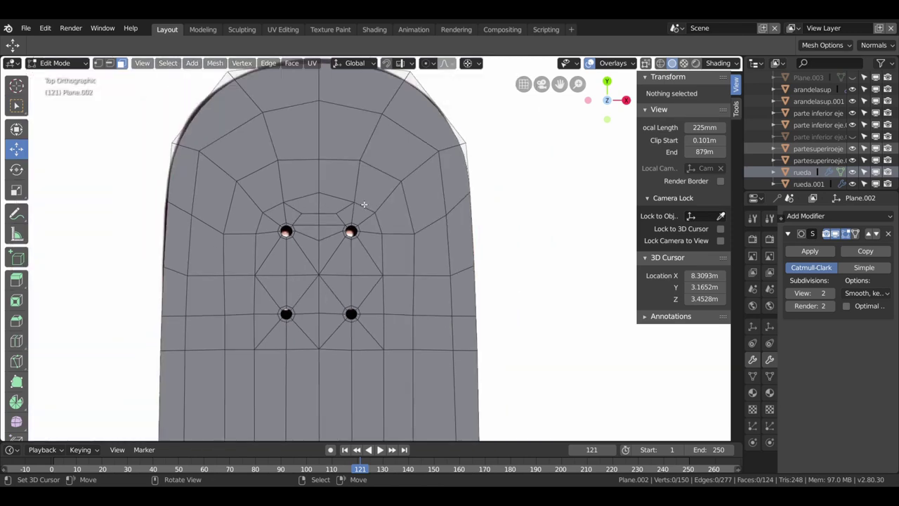
{"action": "scroll", "coordinate": [367, 205], "scroll_direction": "down", "scroll_amount": 2}
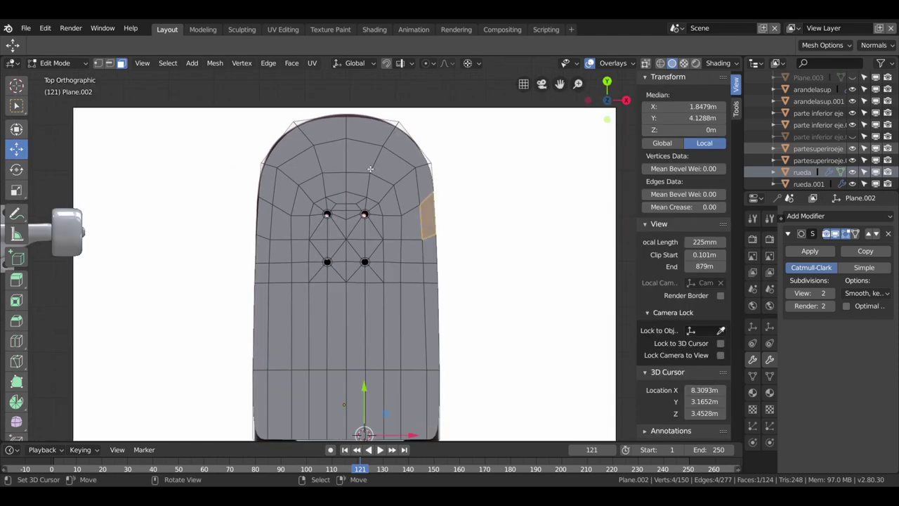
{"action": "scroll", "coordinate": [370, 169], "scroll_direction": "down", "scroll_amount": 2}
{"action": "scroll", "coordinate": [330, 188], "scroll_direction": "down", "scroll_amount": 2}
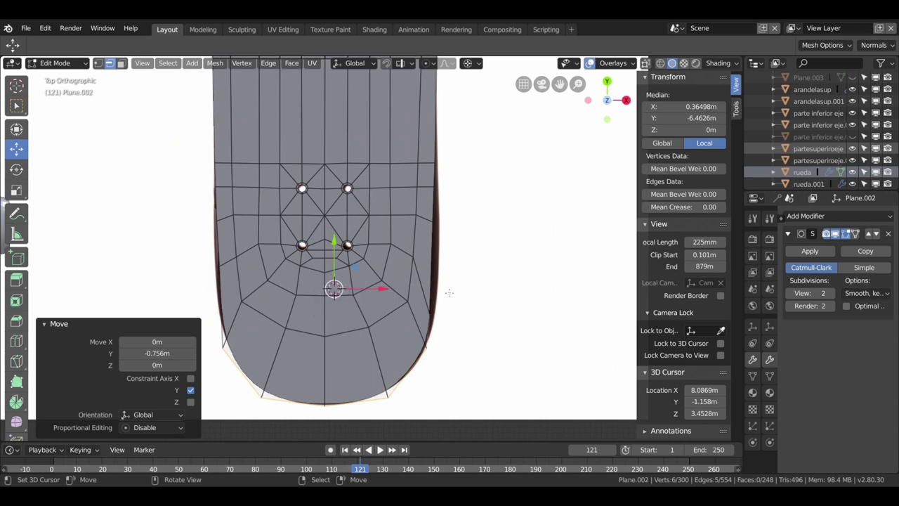
{"action": "key", "text": "1"}
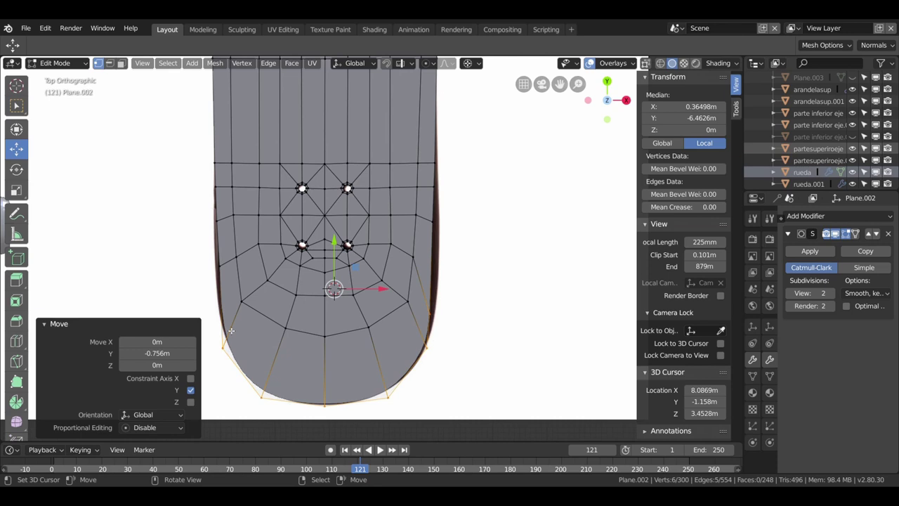
Vertex-slide the right and left side vertices along their edges near the rear holes.
{"action": "left_click", "coordinate": [432, 317]}
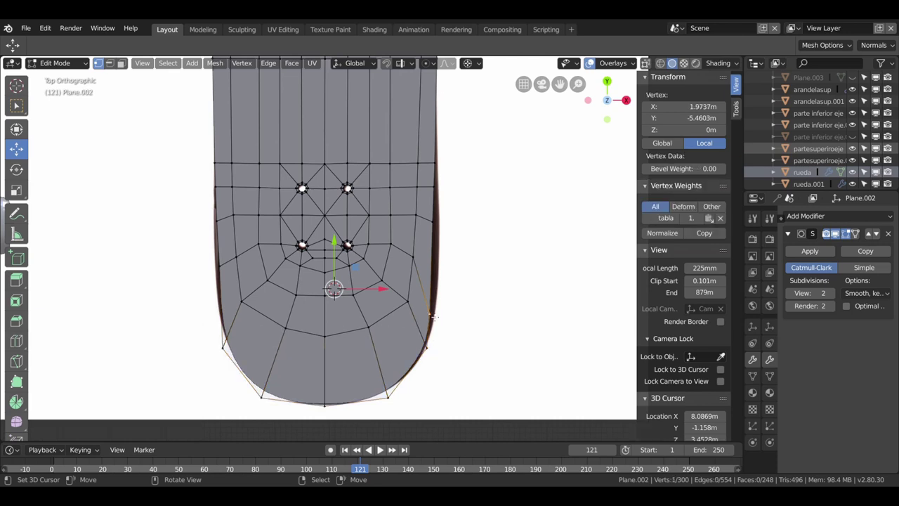
{"action": "key", "text": "shift+v"}
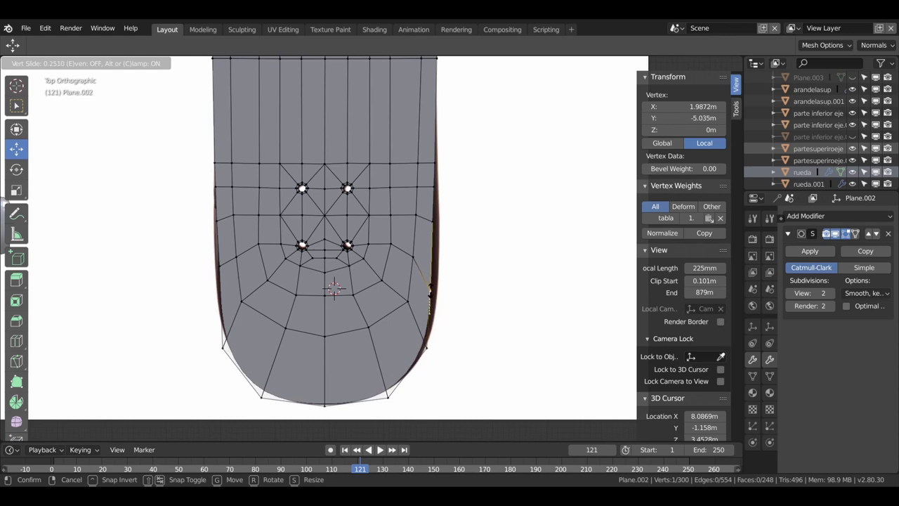
{"action": "left_click", "coordinate": [432, 283]}
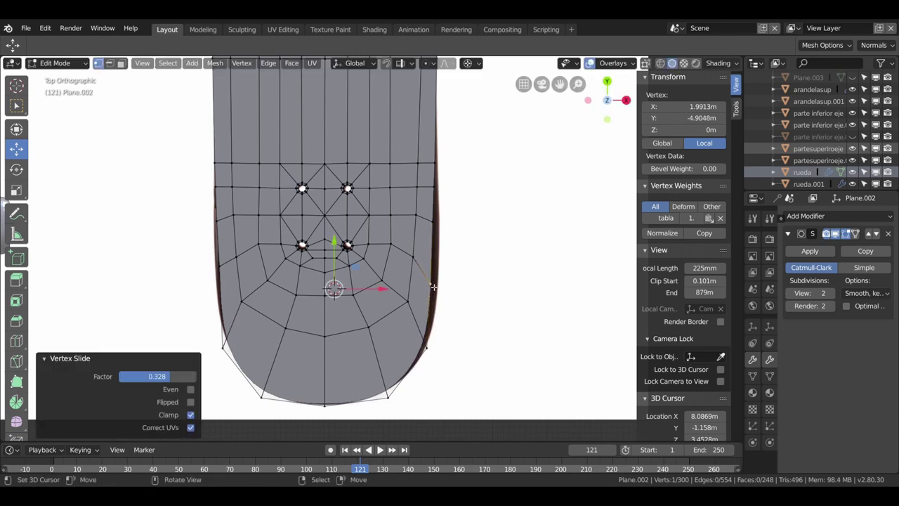
{"action": "left_click", "coordinate": [220, 270]}
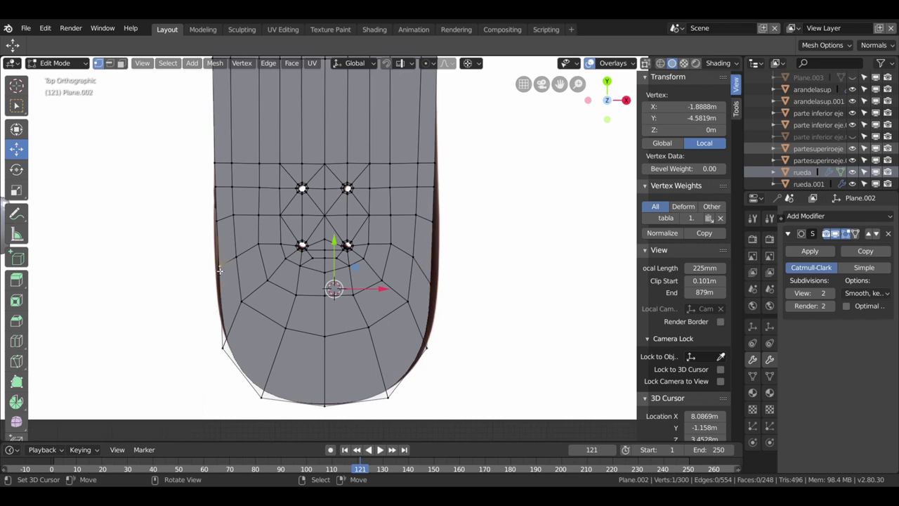
{"action": "key", "text": "shift+v"}
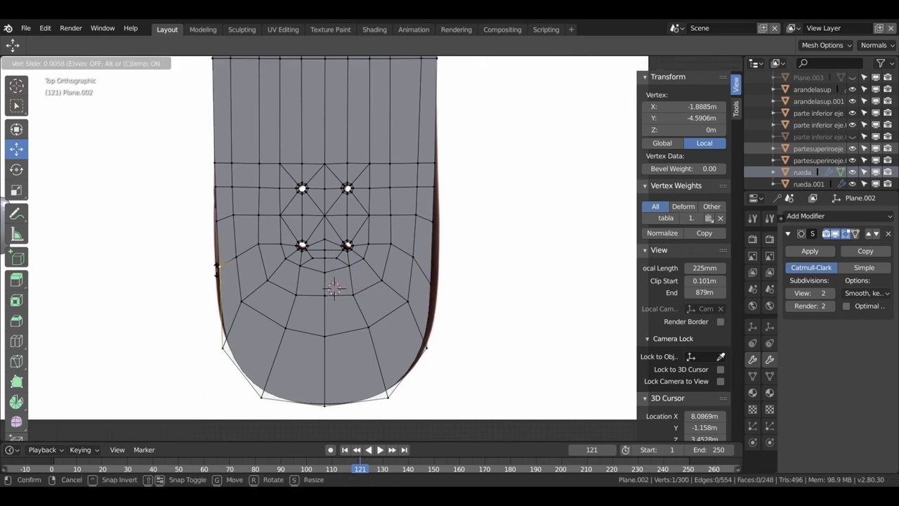
{"action": "left_click", "coordinate": [218, 277]}
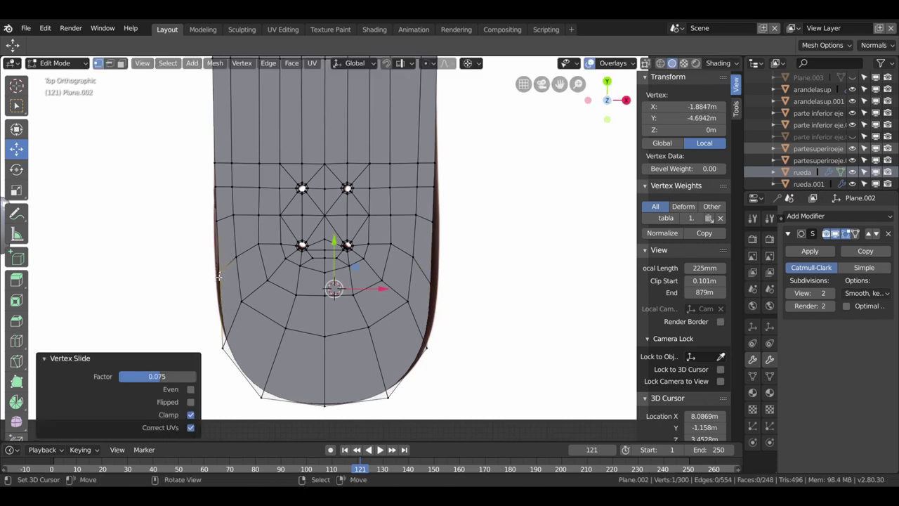
Slide the right vertex beside the holes, mirror-select its partner and scale the pair outward.
{"action": "left_click", "coordinate": [436, 285]}
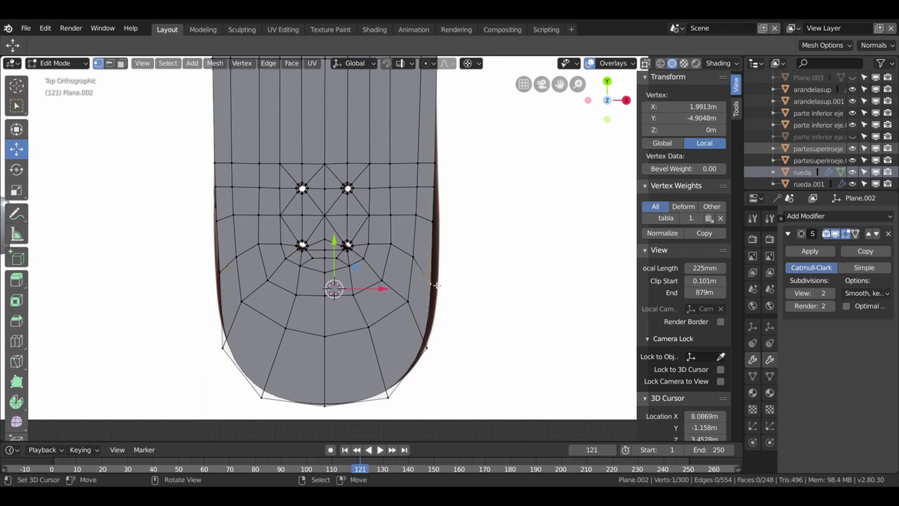
{"action": "key", "text": "shift+v"}
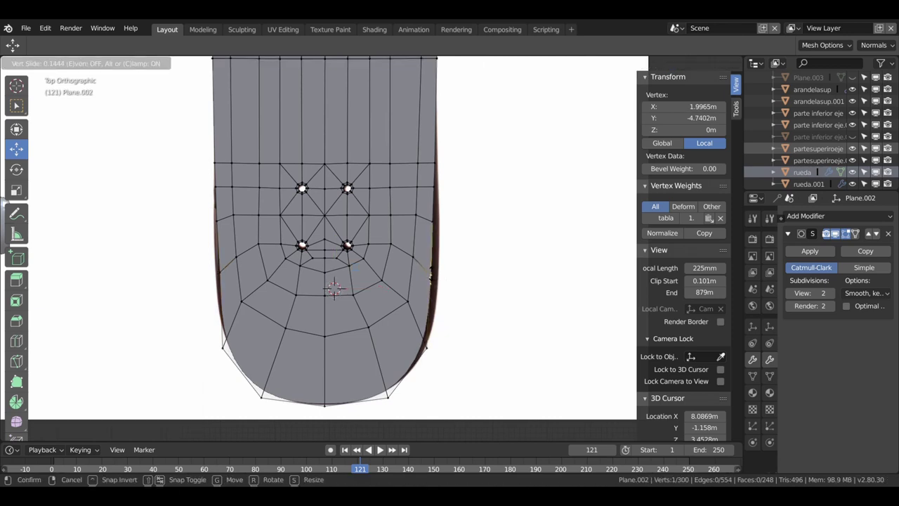
{"action": "left_click", "coordinate": [435, 302]}
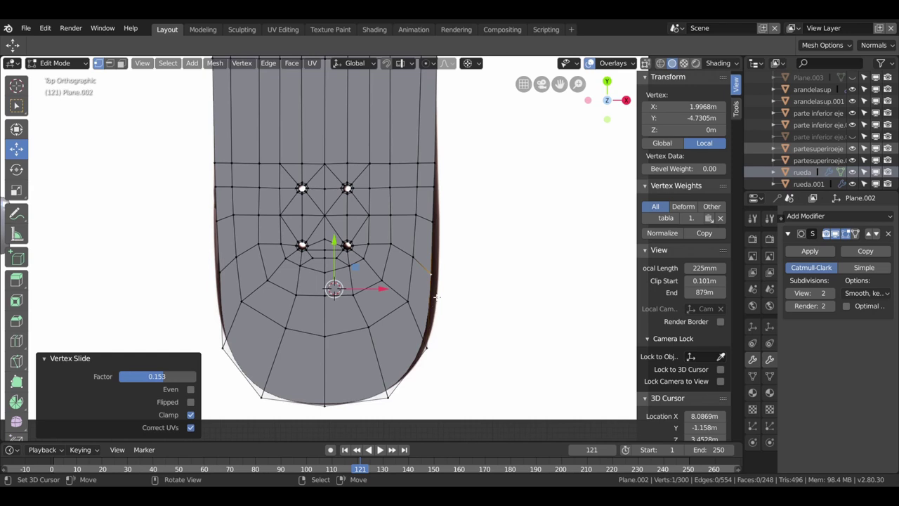
{"action": "key", "text": "shift+ctrl+m"}
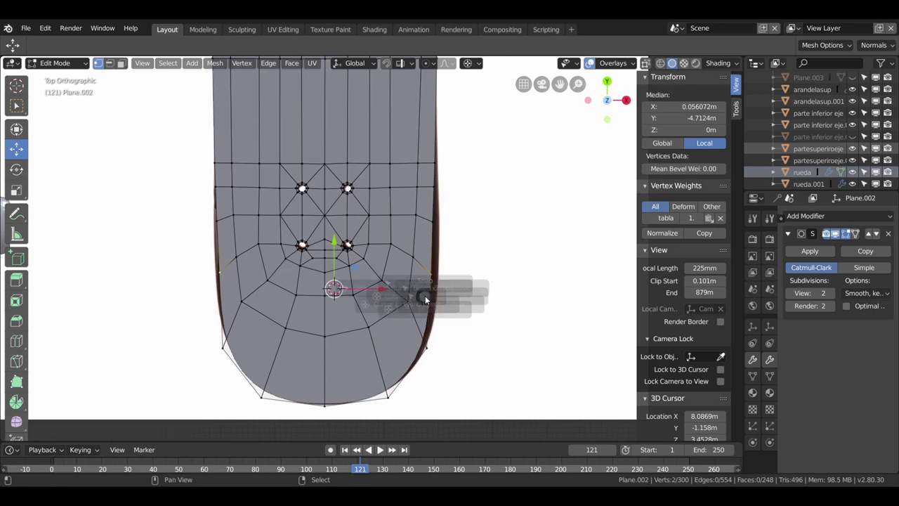
{"action": "left_click", "coordinate": [409, 362]}
{"action": "key", "text": "s"}
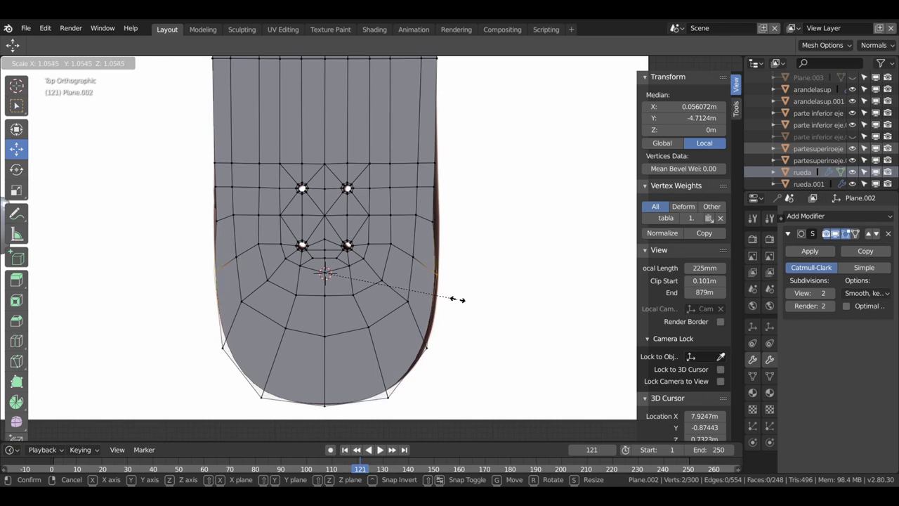
{"action": "left_click", "coordinate": [453, 301]}
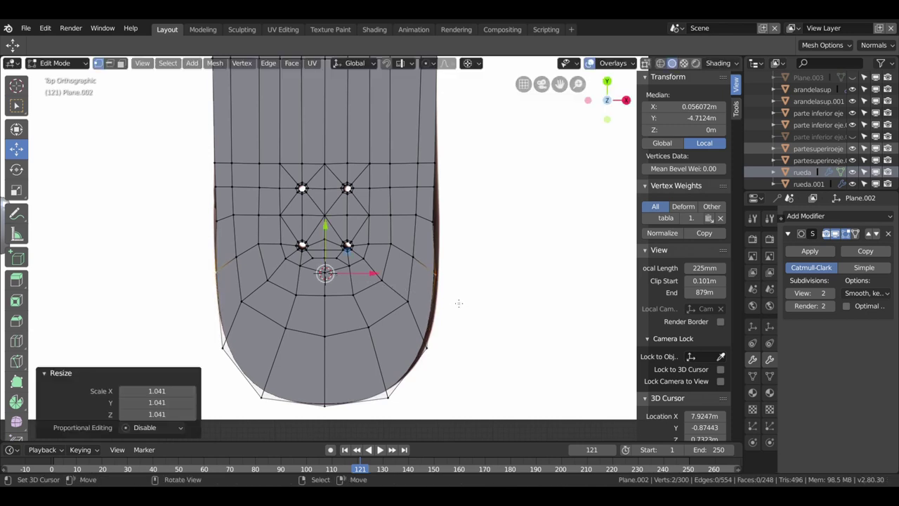
Snap the cursor between the next loop's side vertices and scale that pair slightly wider.
{"action": "left_click", "coordinate": [425, 221]}
{"action": "left_click", "coordinate": [219, 223], "text": "shift"}
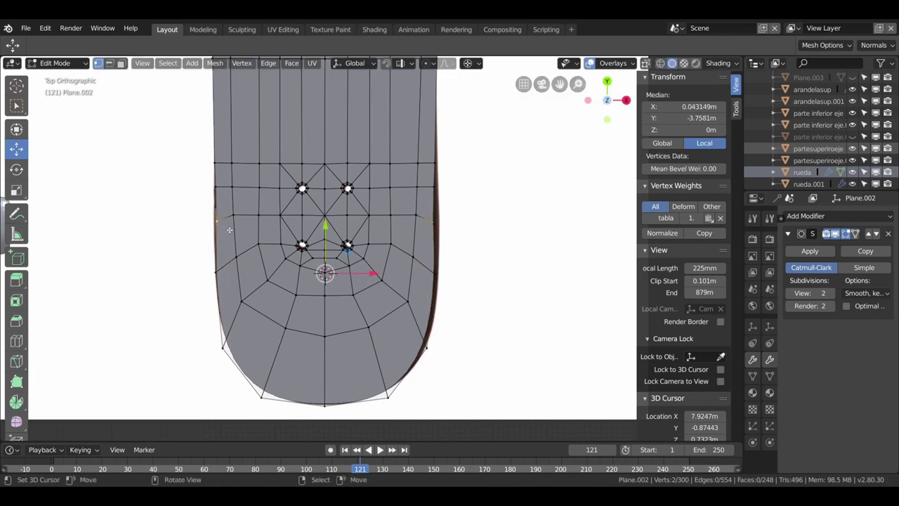
{"action": "key", "text": "shift+s"}
{"action": "left_click", "coordinate": [413, 332]}
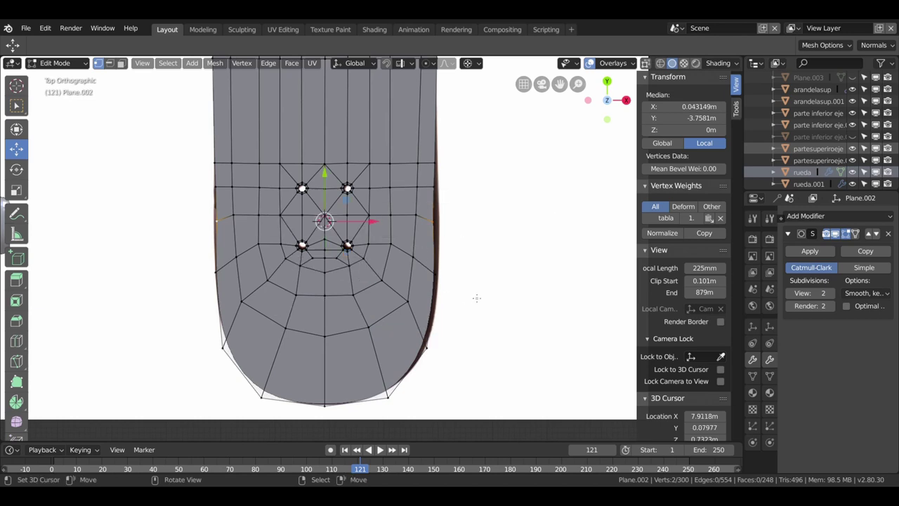
{"action": "key", "text": "s"}
{"action": "left_click", "coordinate": [479, 294]}
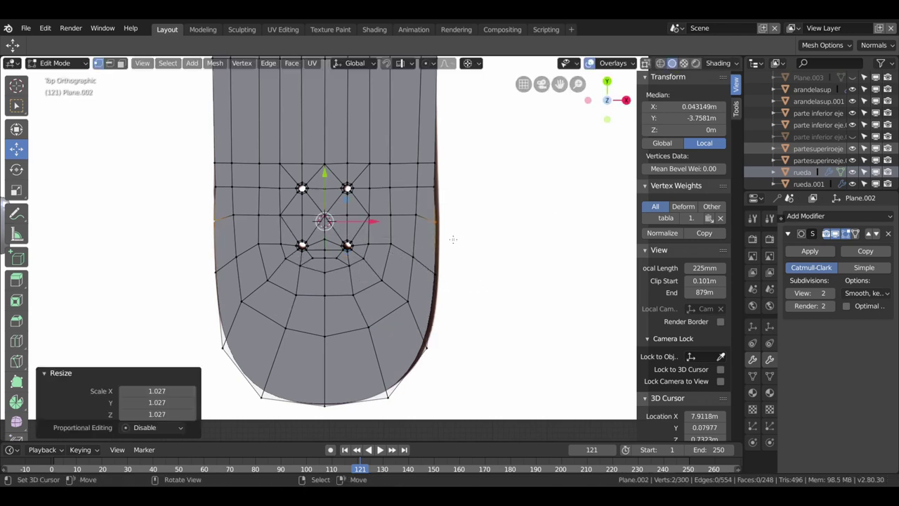
Scale the upper loop's side vertex pair by 1.007 about the cursor between them.
{"action": "left_click", "coordinate": [433, 186]}
{"action": "left_click", "coordinate": [216, 187], "text": "shift"}
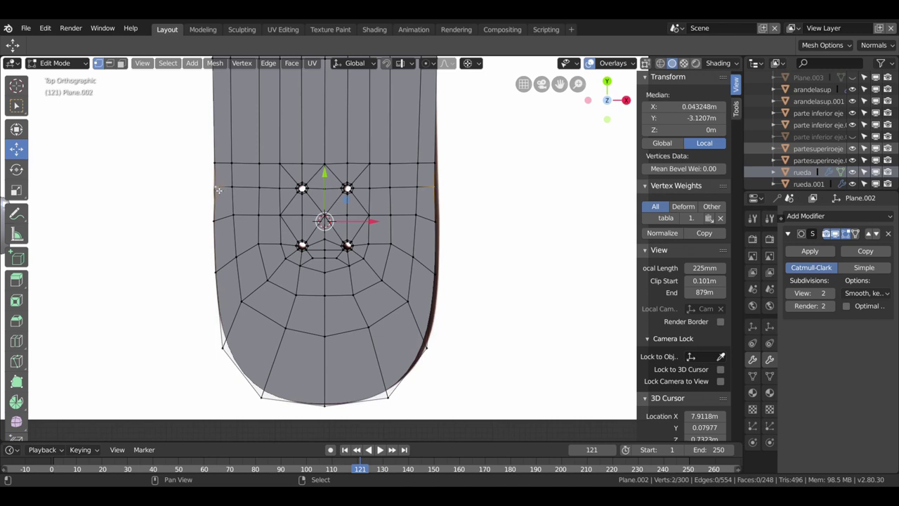
{"action": "key", "text": "shift+s"}
{"action": "left_click", "coordinate": [436, 286]}
{"action": "key", "text": "s"}
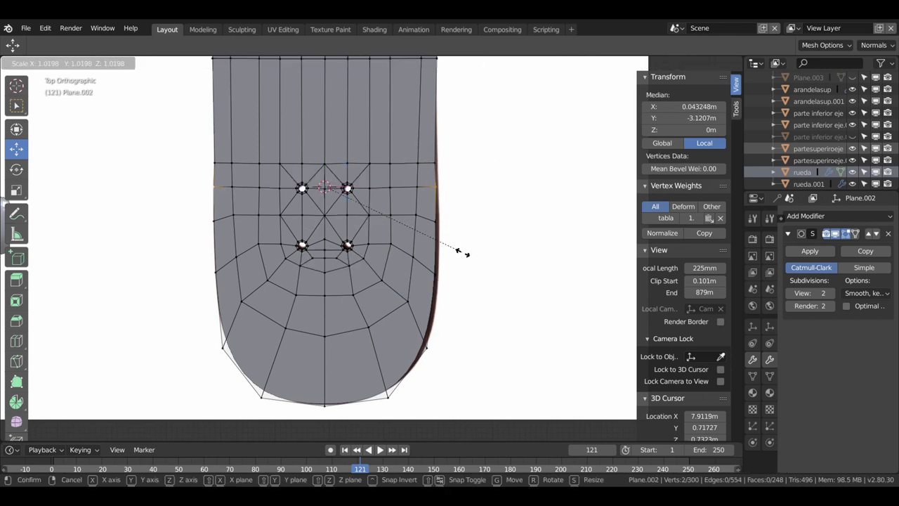
{"action": "left_click", "coordinate": [460, 254]}
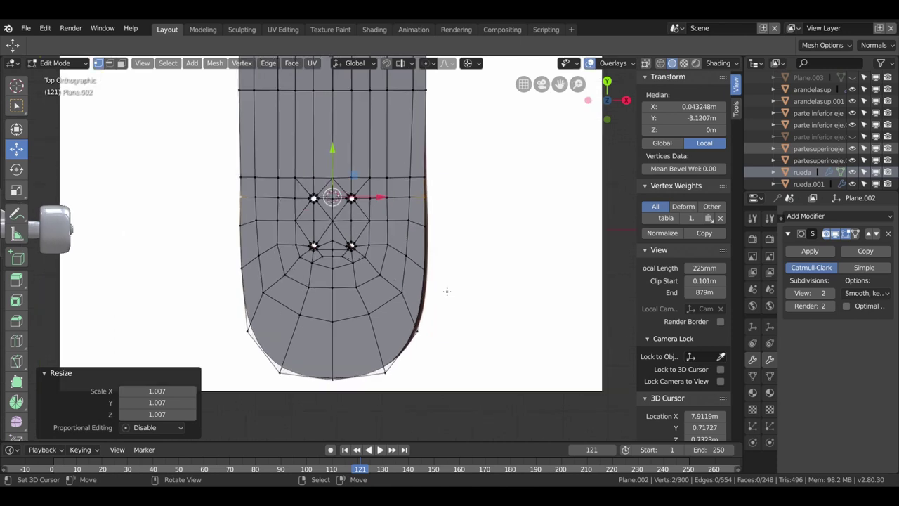
{"action": "scroll", "coordinate": [447, 290], "scroll_direction": "down", "scroll_amount": 2}
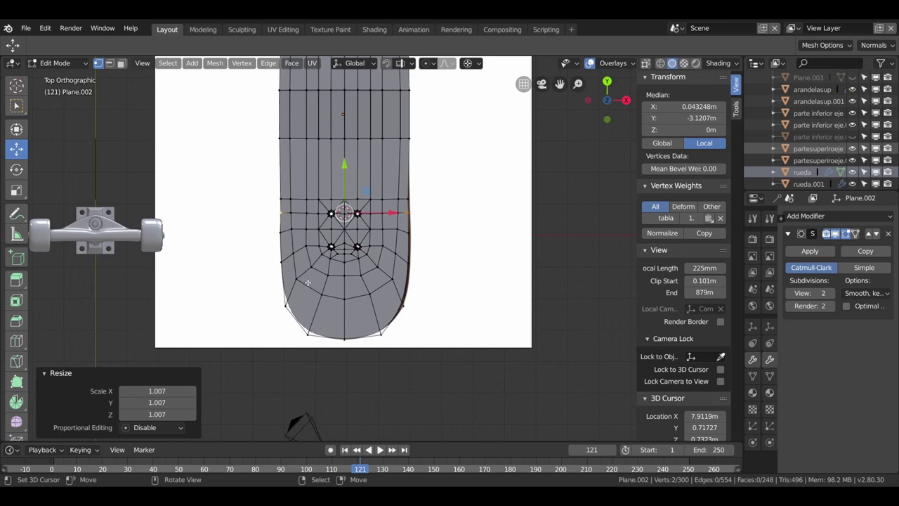
Edge-slide the lower loop near the tail to a factor of about 0.576.
{"action": "left_click", "coordinate": [307, 285]}
{"action": "left_click", "coordinate": [337, 301], "text": "shift"}
{"action": "left_click", "coordinate": [358, 297], "text": "shift"}
{"action": "left_click", "coordinate": [394, 284], "text": "shift"}
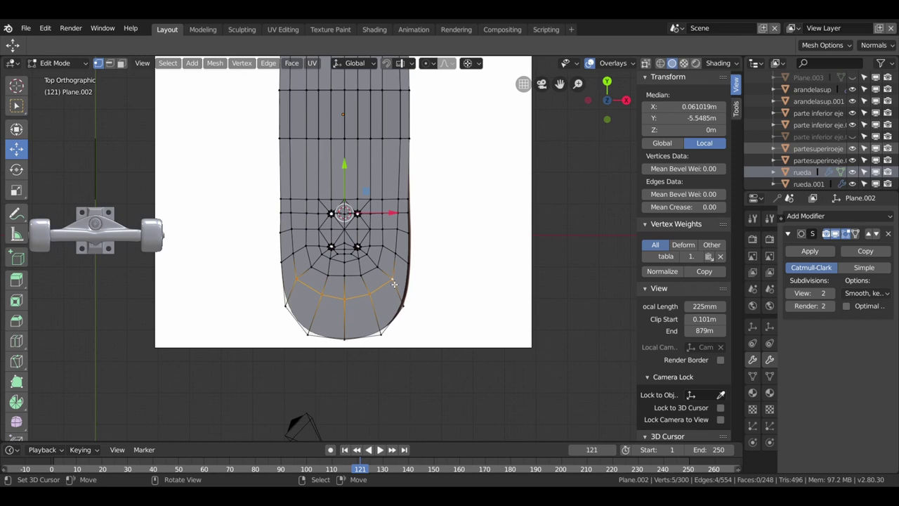
{"action": "key", "text": "g"}
{"action": "key", "text": "g"}
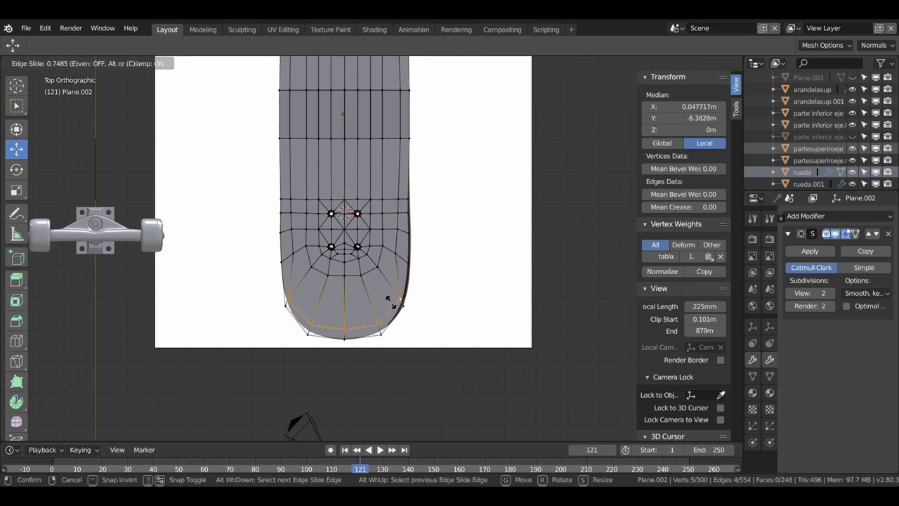
{"action": "left_click", "coordinate": [392, 302]}
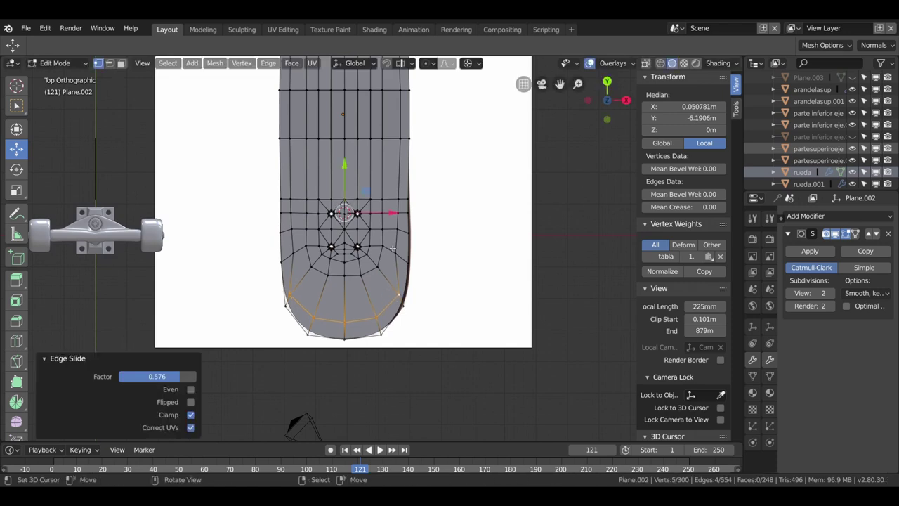
Vertex-slide the right and left side vertices beside the tail holes, the left by 0.209.
{"action": "left_click", "coordinate": [395, 252]}
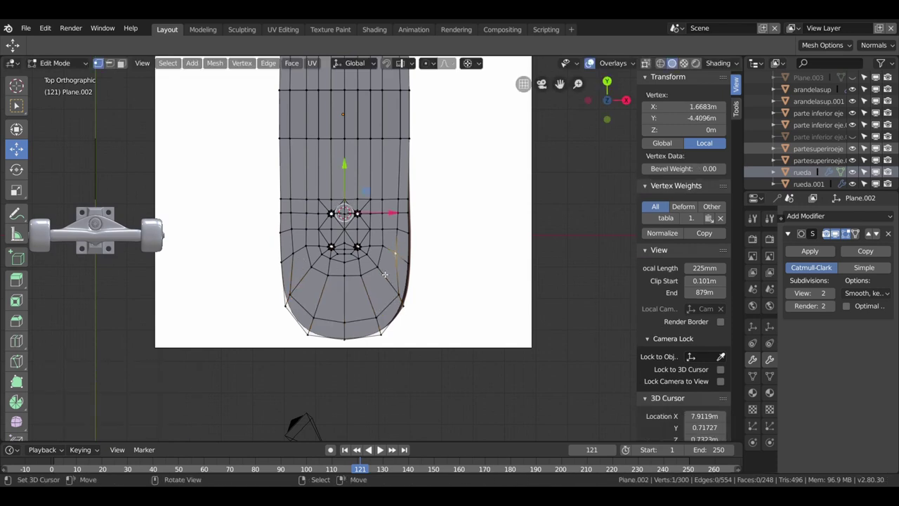
{"action": "key", "text": "g"}
{"action": "key", "text": "g"}
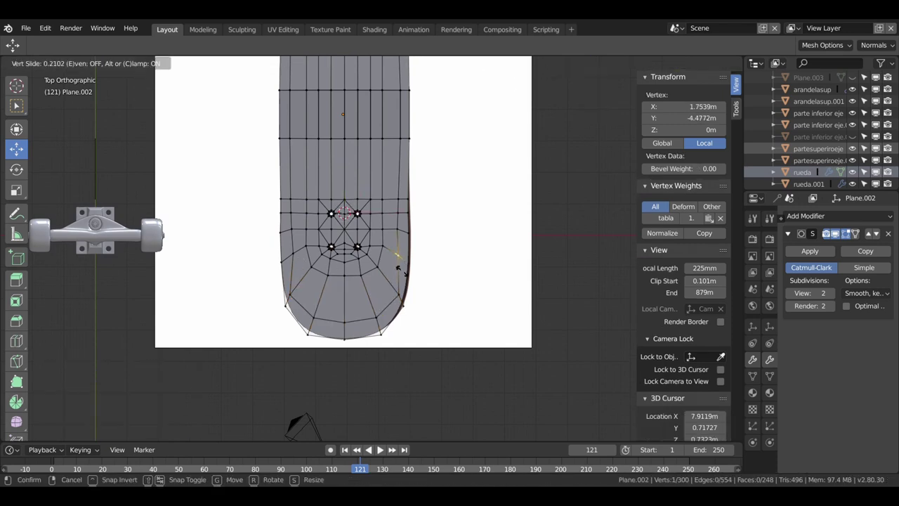
{"action": "left_click", "coordinate": [398, 269]}
{"action": "left_click", "coordinate": [281, 199]}
{"action": "key", "text": "g"}
{"action": "key", "text": "g"}
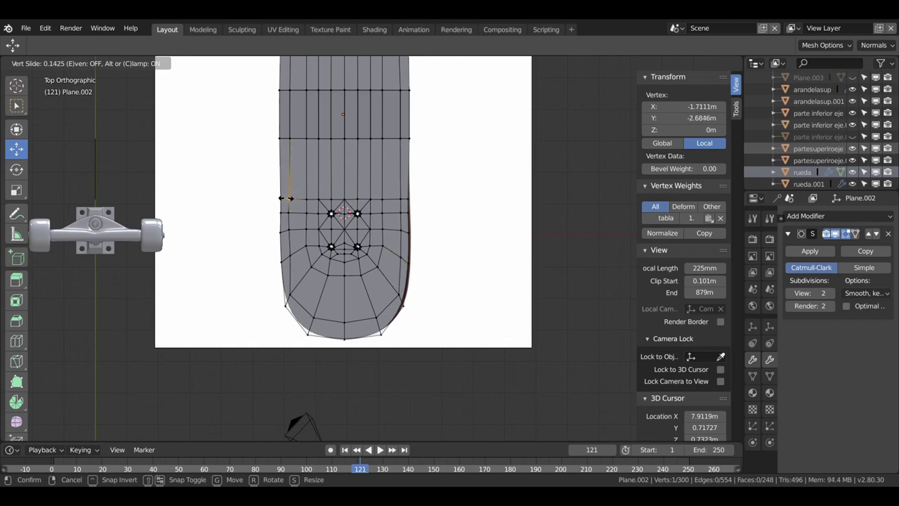
{"action": "left_click", "coordinate": [290, 199]}
{"action": "scroll", "coordinate": [290, 199], "scroll_direction": "down", "scroll_amount": 3}
{"action": "mouse_move", "coordinate": [290, 199]}
{"action": "middle_mouse_down"}
{"action": "mouse_move", "coordinate": [308, 142]}
{"action": "mouse_move", "coordinate": [443, 170]}
{"action": "mouse_move", "coordinate": [467, 161]}
{"action": "middle_mouse_up"}
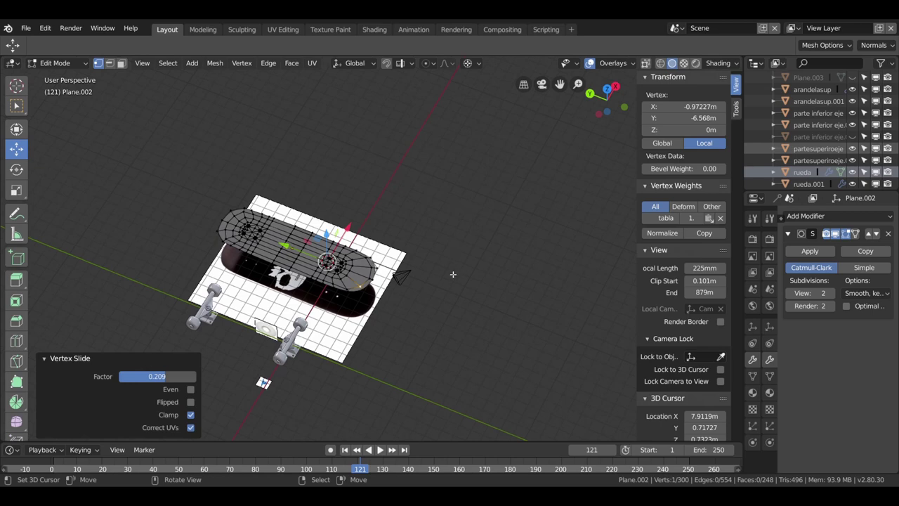
Orbit and pan around the skateboard scene to look down on the deck and trucks.
{"action": "middle_click_drag", "start_coordinate": [459, 209], "coordinate": [317, 235]}
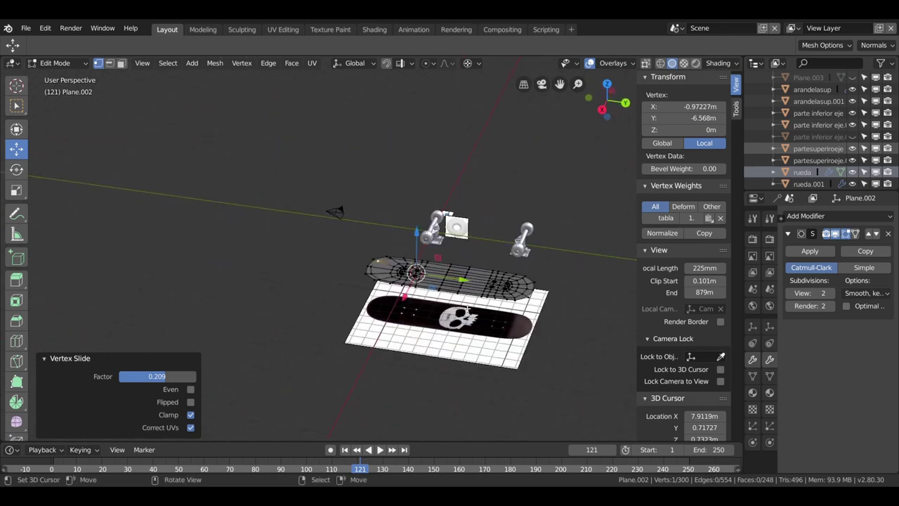
{"action": "middle_click_drag", "start_coordinate": [463, 304], "coordinate": [317, 272], "text": "shift"}
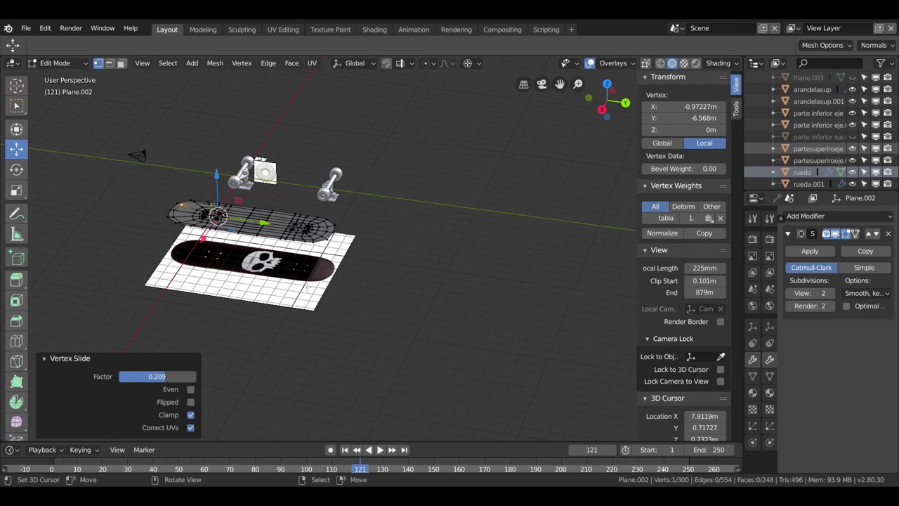
{"action": "mouse_move", "coordinate": [394, 230]}
{"action": "middle_mouse_down"}
{"action": "mouse_move", "coordinate": [354, 156]}
{"action": "mouse_move", "coordinate": [269, 171]}
{"action": "middle_mouse_up"}
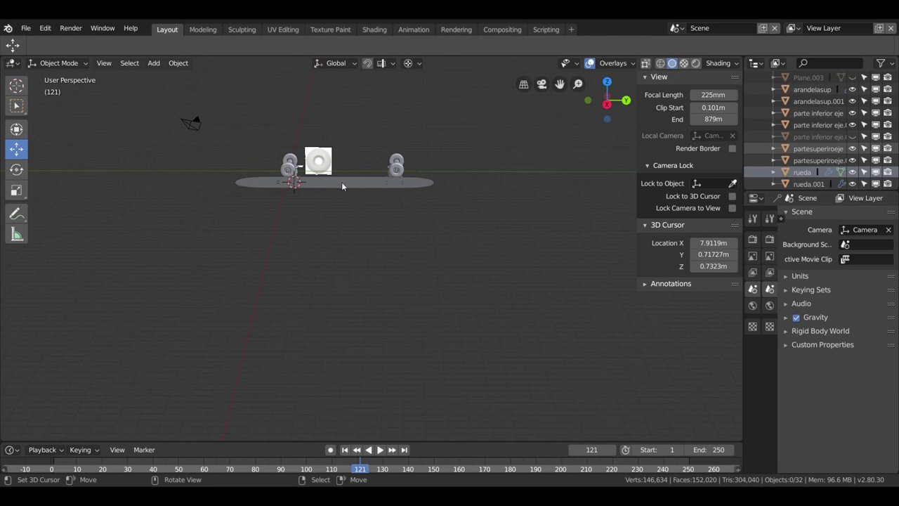
{"action": "middle_click_drag", "start_coordinate": [353, 186], "coordinate": [336, 206]}
{"action": "scroll", "coordinate": [336, 206], "scroll_direction": "up", "scroll_amount": 3}
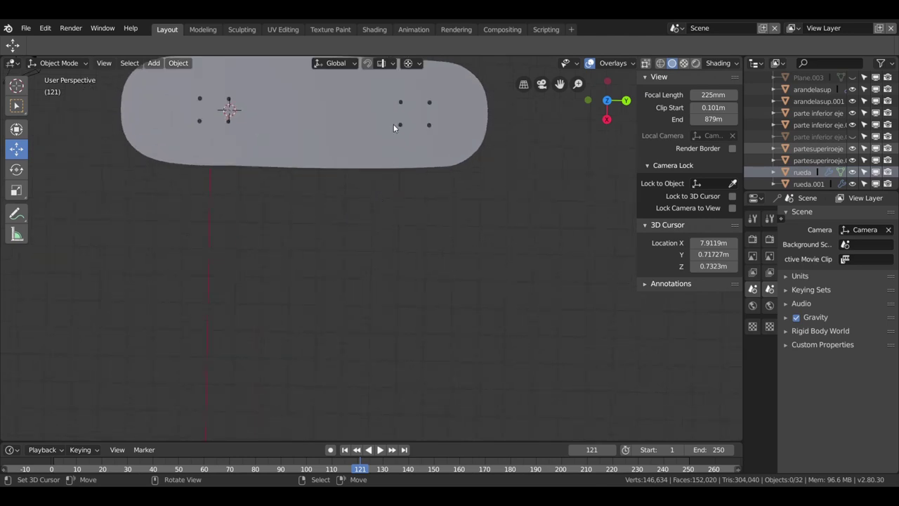
Put the deck in Edit Mode in top orthographic view, framing the whole board and trucks.
{"action": "left_click", "coordinate": [394, 124]}
{"action": "key", "text": "Tab"}
{"action": "middle_click_drag", "start_coordinate": [393, 123], "coordinate": [376, 221]}
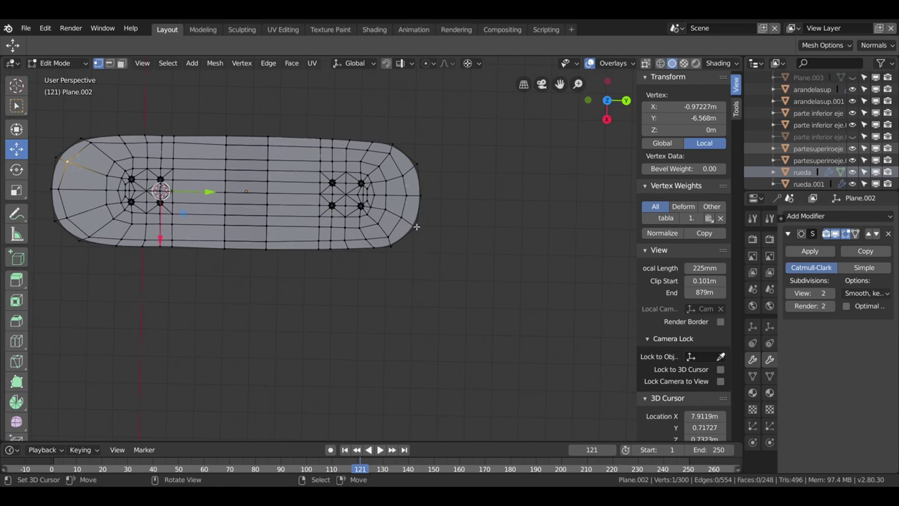
{"action": "key", "text": "KP_7"}
{"action": "mouse_move", "coordinate": [460, 235]}
{"action": "middle_mouse_down", "text": "shift"}
{"action": "mouse_move", "coordinate": [472, 184]}
{"action": "mouse_move", "coordinate": [430, 170]}
{"action": "middle_mouse_up", "text": "shift"}
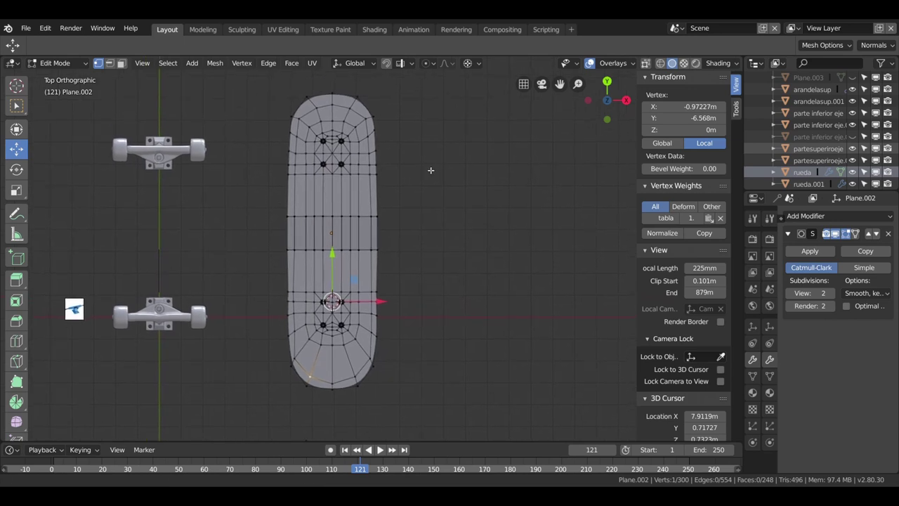
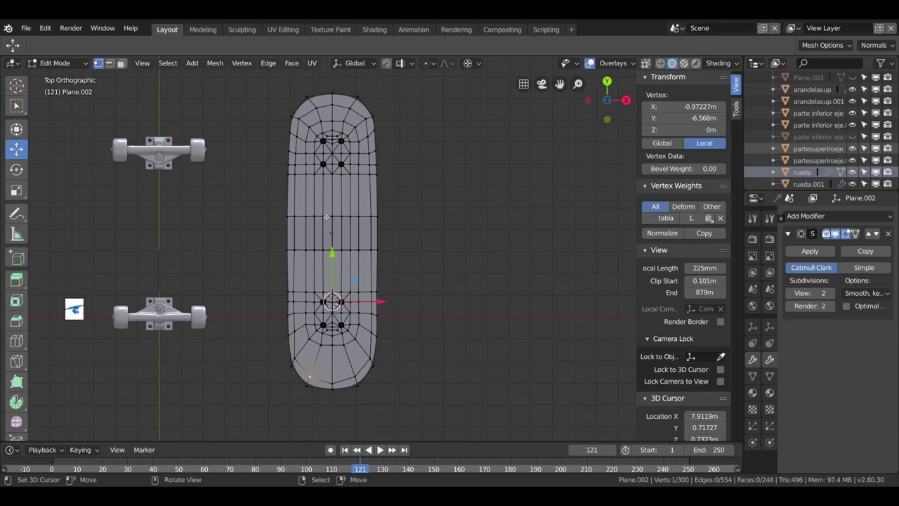
Switch to Object Mode and add a new plane at the 3D cursor.
{"action": "key", "text": "Tab"}
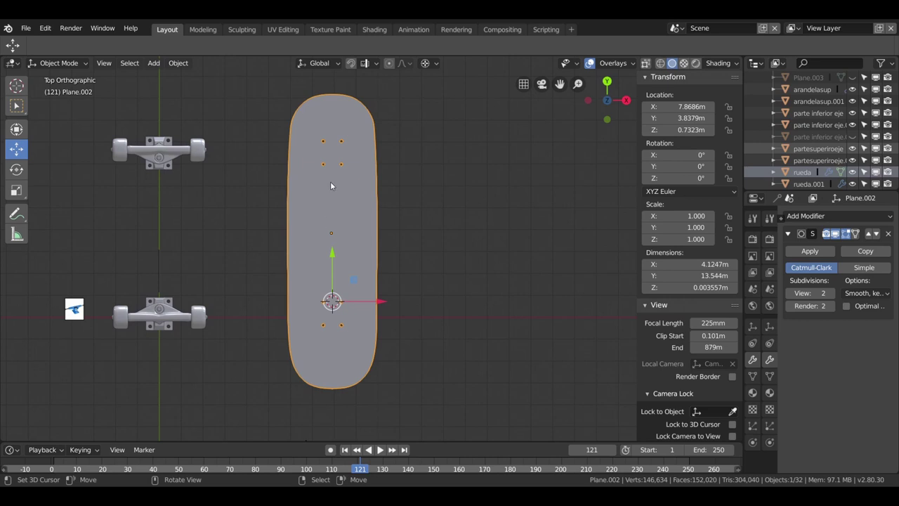
{"action": "key", "text": "shift+a"}
{"action": "left_click", "coordinate": [381, 186]}
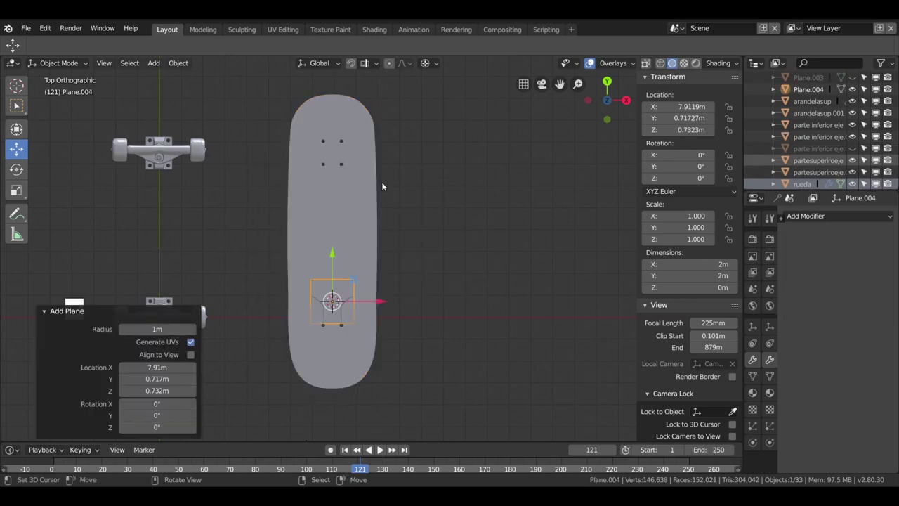
Move the plane 2.66 m up the deck and raise it 0.371 m, then edit it from top view.
{"action": "left_click_drag", "start_coordinate": [332, 260], "coordinate": [334, 203]}
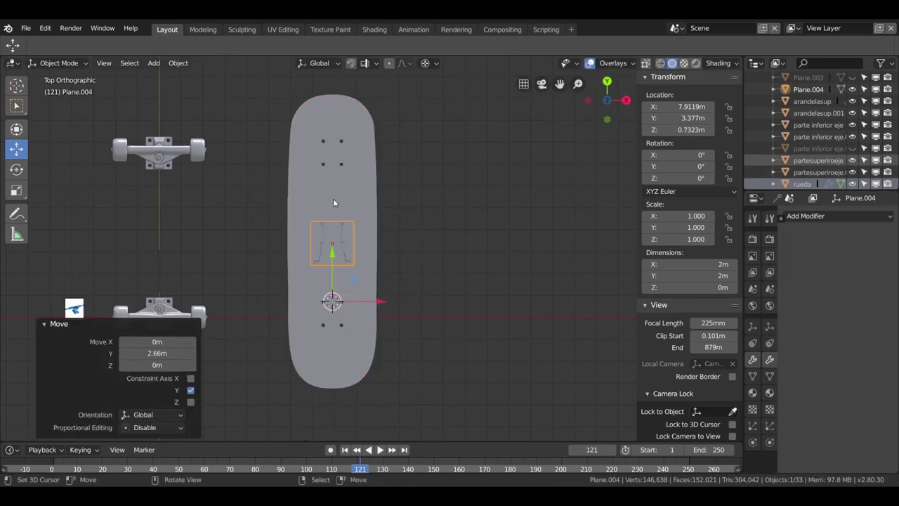
{"action": "middle_click_drag", "start_coordinate": [363, 208], "coordinate": [323, 156]}
{"action": "left_click_drag", "start_coordinate": [323, 156], "coordinate": [324, 152]}
{"action": "key", "text": "KP_5"}
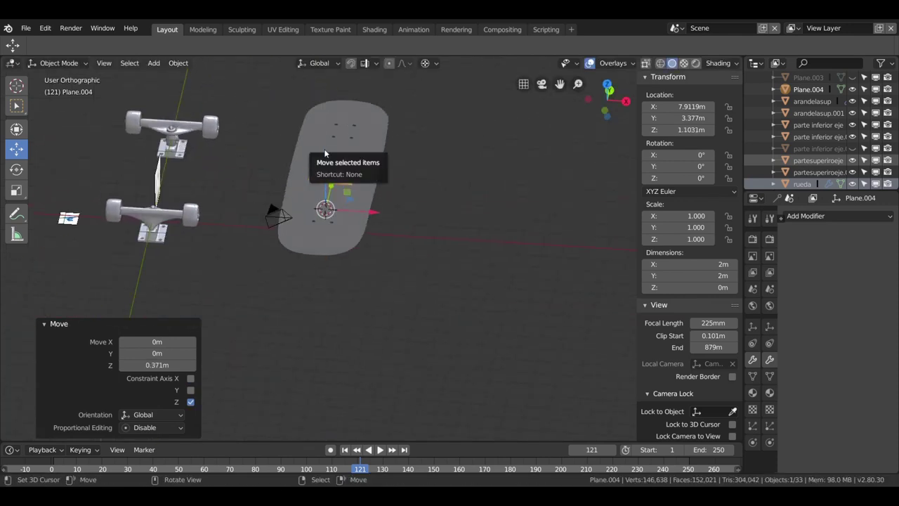
{"action": "key", "text": "KP_7"}
{"action": "scroll", "coordinate": [324, 152], "scroll_direction": "up", "scroll_amount": 2}
{"action": "scroll", "coordinate": [330, 158], "scroll_direction": "up", "scroll_amount": 2}
{"action": "scroll", "coordinate": [335, 164], "scroll_direction": "down", "scroll_amount": 2}
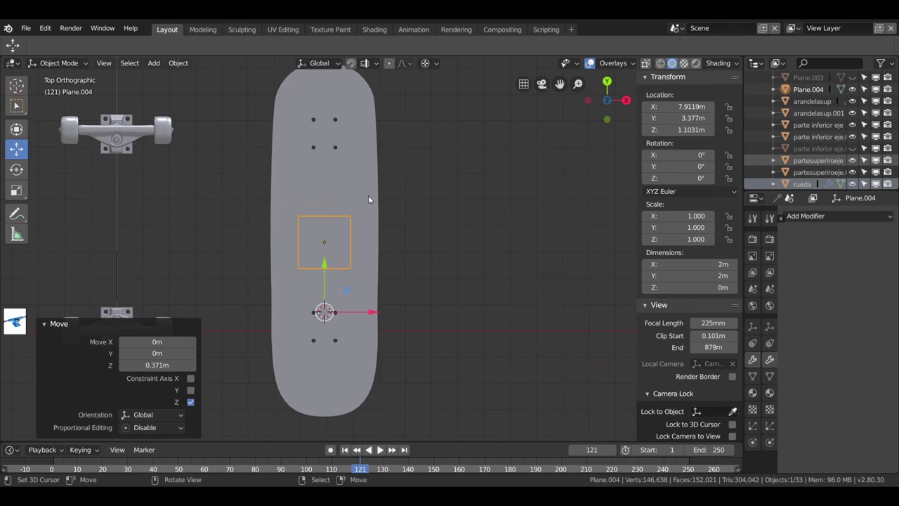
{"action": "scroll", "coordinate": [368, 196], "scroll_direction": "down", "scroll_amount": 1}
{"action": "key", "text": "Tab"}
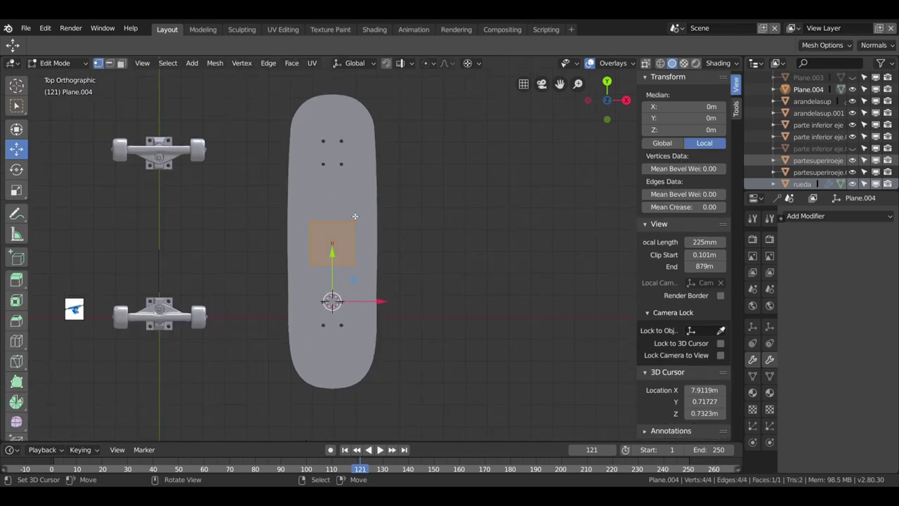
Stretch the plane's top and bottom edges along Y to the deck's two ends.
{"action": "left_click", "coordinate": [353, 222]}
{"action": "left_click", "coordinate": [311, 222], "text": "shift"}
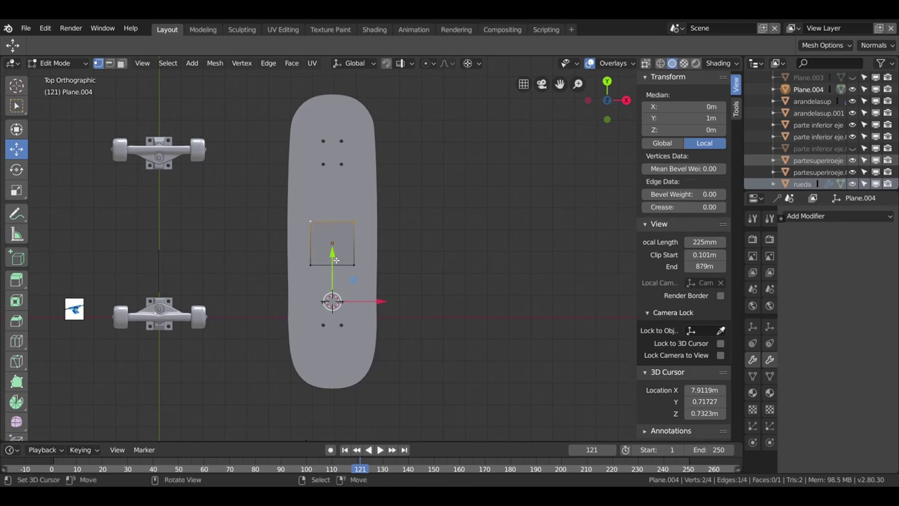
{"action": "key", "text": "g"}
{"action": "key", "text": "y"}
{"action": "left_click", "coordinate": [346, 136]}
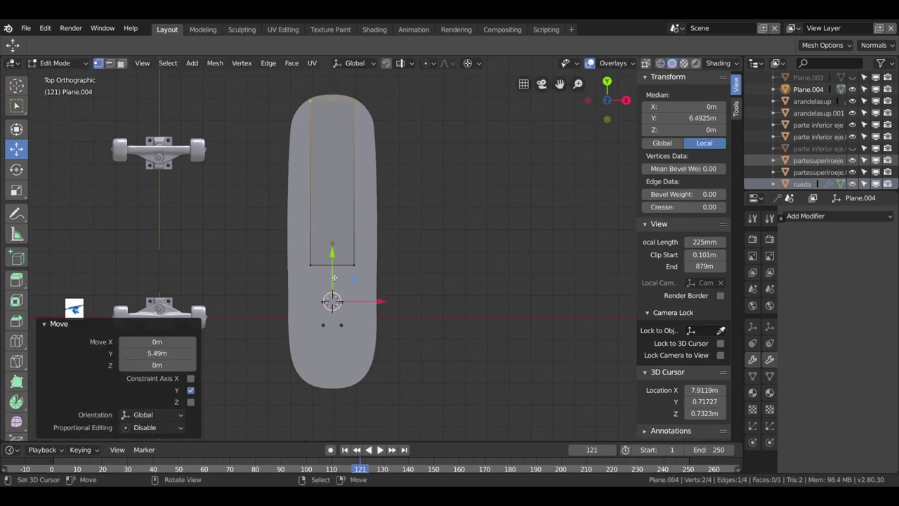
{"action": "left_click", "coordinate": [354, 265]}
{"action": "left_click", "coordinate": [311, 265], "text": "shift"}
{"action": "left_click_drag", "start_coordinate": [333, 255], "coordinate": [341, 368]}
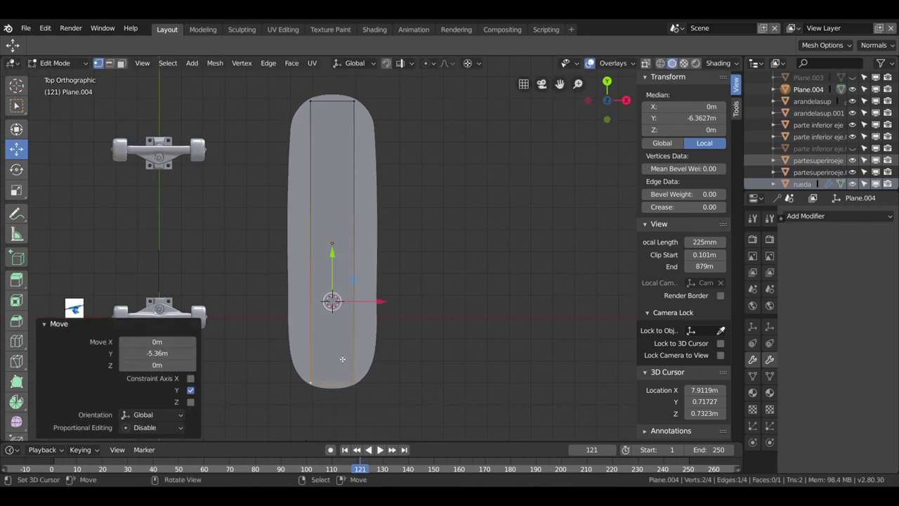
Add loop cuts: one across the middle, two across the lower half, one lengthwise centre seam.
{"action": "key", "text": "ctrl+r"}
{"action": "left_click", "coordinate": [355, 228]}
{"action": "right_click", "coordinate": [354, 228]}
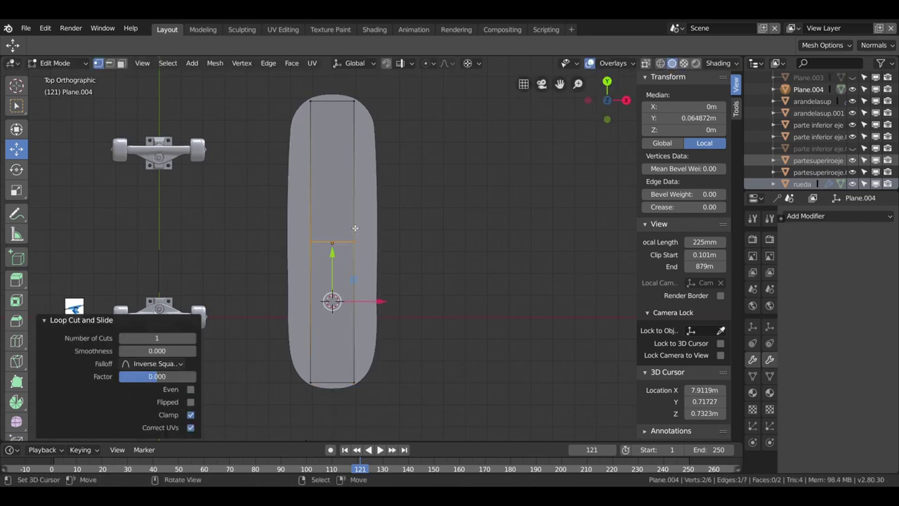
{"action": "key", "text": "ctrl+r"}
{"action": "scroll", "coordinate": [353, 153], "scroll_direction": "up", "scroll_amount": 1}
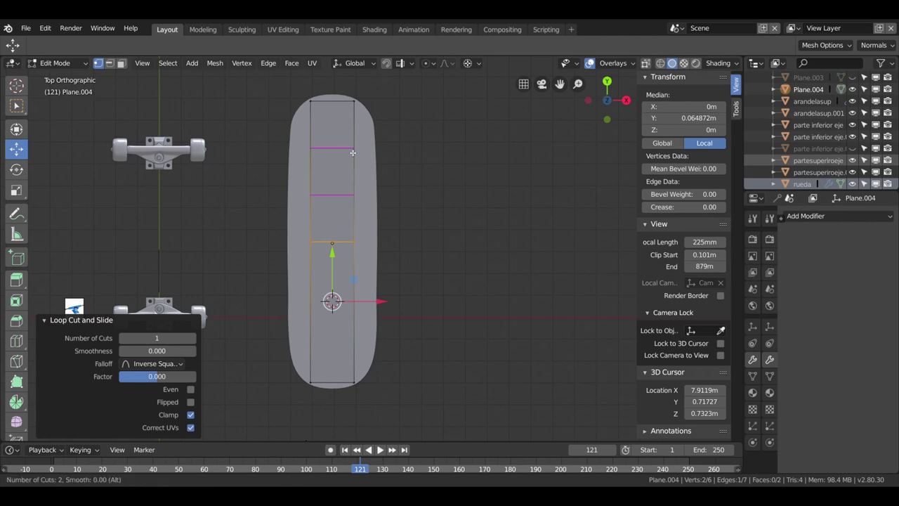
{"action": "left_click", "coordinate": [328, 313]}
{"action": "right_click", "coordinate": [331, 321]}
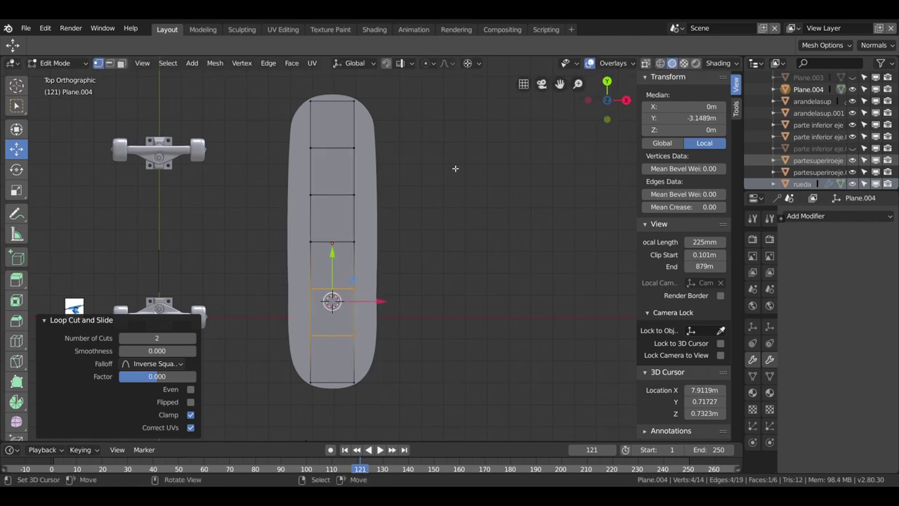
{"action": "key", "text": "ctrl+r"}
{"action": "left_click", "coordinate": [337, 104]}
{"action": "right_click", "coordinate": [337, 103]}
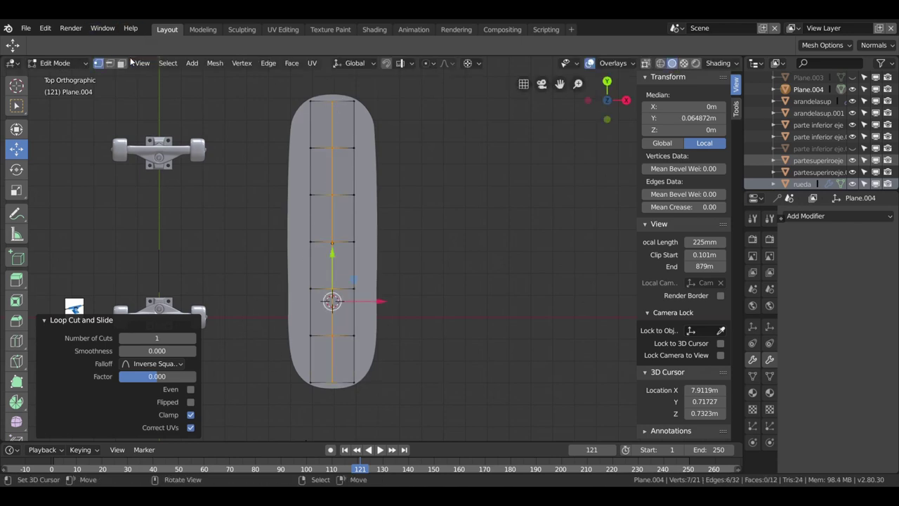
Delete the left column of faces, leaving the right half strip.
{"action": "left_click", "coordinate": [186, 92]}
{"action": "left_click", "coordinate": [322, 122]}
{"action": "left_click", "coordinate": [320, 365], "text": "ctrl"}
{"action": "key", "text": "x"}
{"action": "left_click", "coordinate": [319, 363]}
{"action": "left_click", "coordinate": [821, 216]}
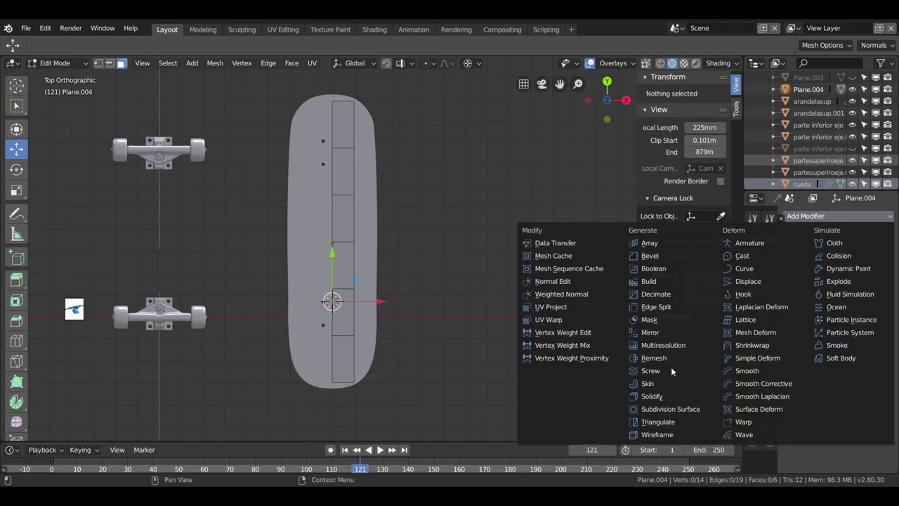
Add a Mirror modifier and snap the 3D cursor to the centre-seam vertices.
{"action": "left_click", "coordinate": [656, 334]}
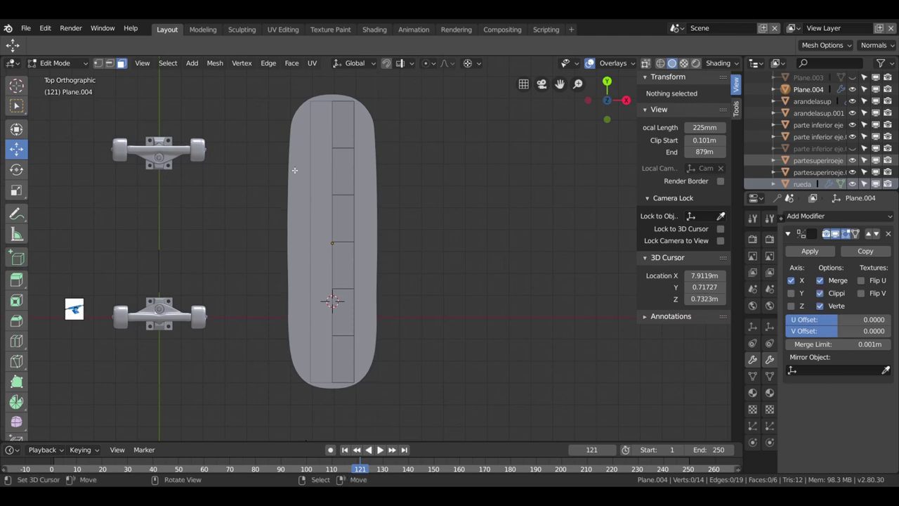
{"action": "left_click", "coordinate": [98, 63]}
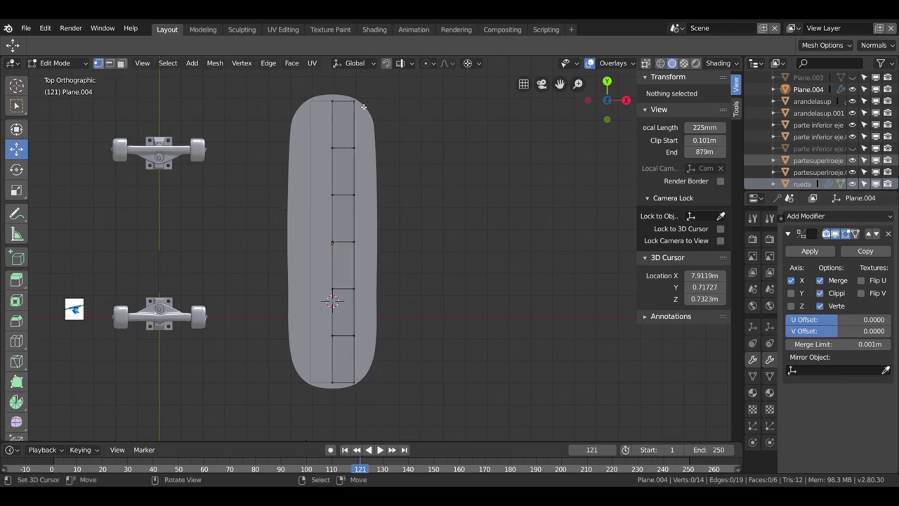
{"action": "left_click", "coordinate": [338, 104]}
{"action": "left_click", "coordinate": [342, 391], "text": "shift"}
{"action": "key", "text": "shift+s"}
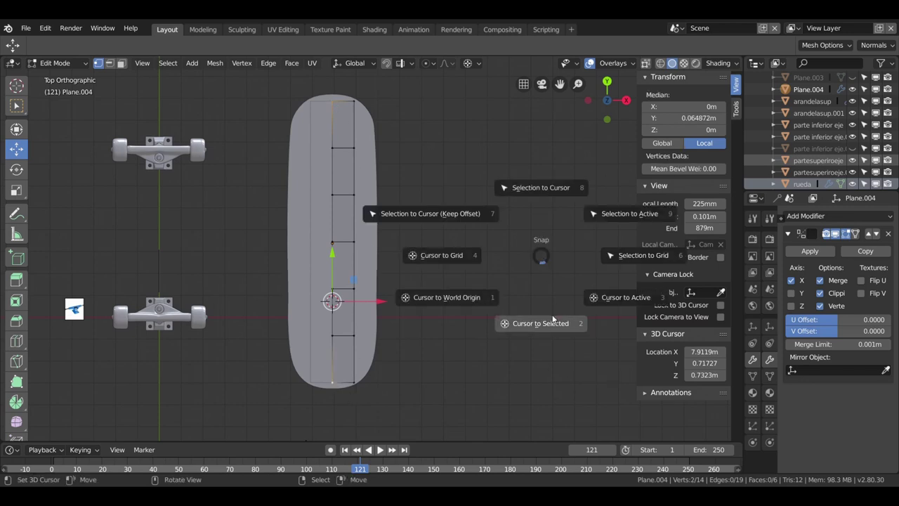
{"action": "left_click", "coordinate": [552, 320]}
{"action": "key", "text": "s"}
{"action": "left_click", "coordinate": [552, 290]}
Shift the top-right and bottom-right corner vertices outward.
{"action": "left_click", "coordinate": [358, 103]}
{"action": "left_click", "coordinate": [360, 382], "text": "shift"}
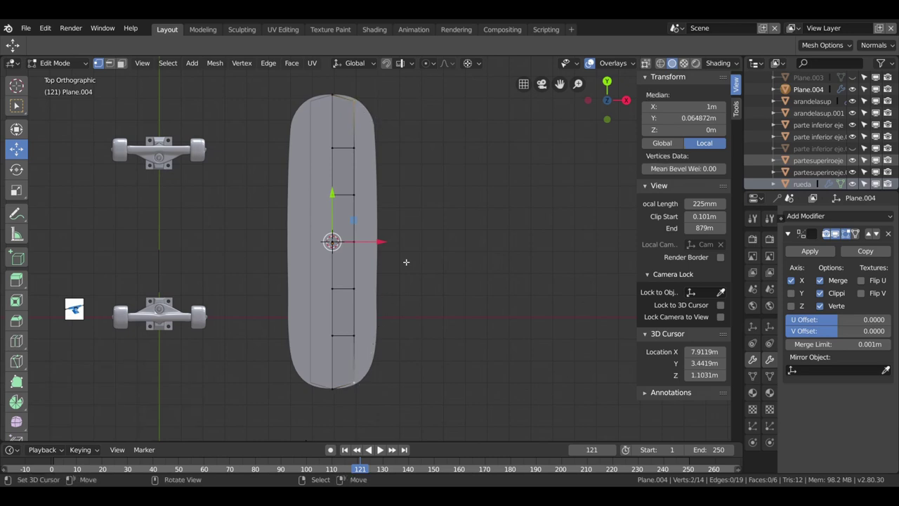
{"action": "key", "text": "g"}
{"action": "left_click", "coordinate": [394, 249]}
Move the five right-edge vertices 0.995 m out along X onto the deck outline.
{"action": "left_click", "coordinate": [356, 155]}
{"action": "left_click", "coordinate": [359, 189], "text": "shift"}
{"action": "left_click", "coordinate": [360, 247], "text": "shift"}
{"action": "left_click", "coordinate": [361, 290], "text": "shift"}
{"action": "left_click", "coordinate": [362, 333], "text": "shift"}
{"action": "key", "text": "g"}
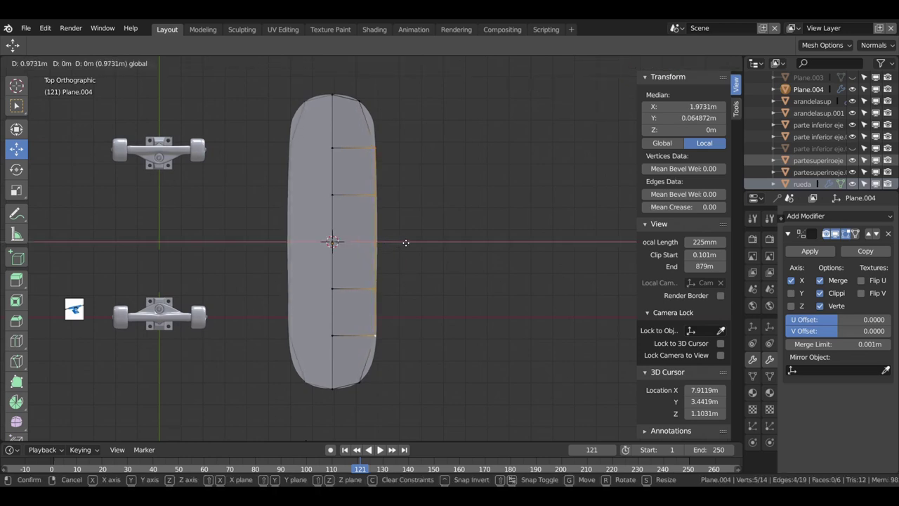
{"action": "left_click", "coordinate": [407, 243]}
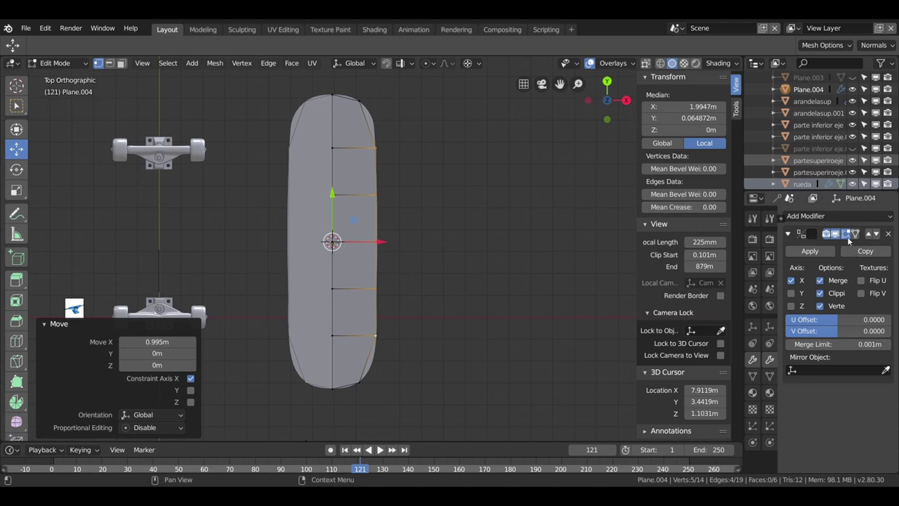
{"action": "left_click", "coordinate": [811, 218]}
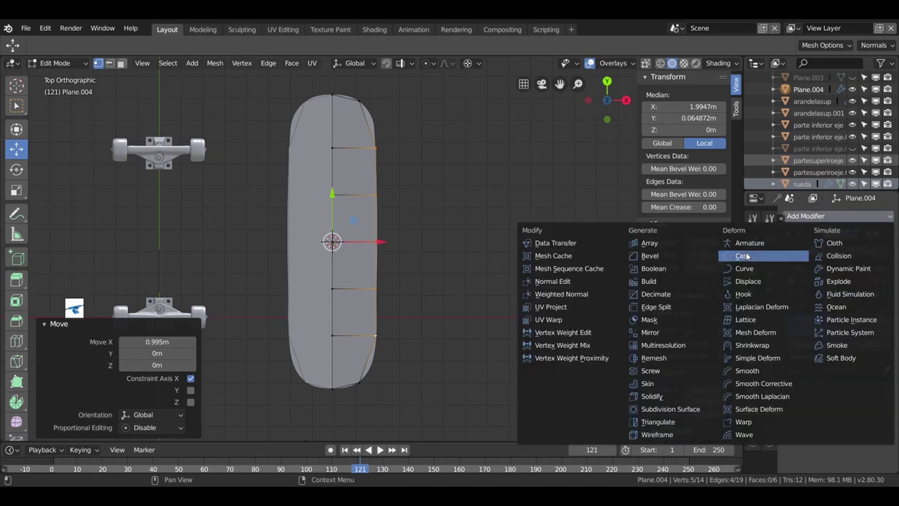
Add a Subdivision Surface modifier with viewport level 2.
{"action": "left_click", "coordinate": [667, 409]}
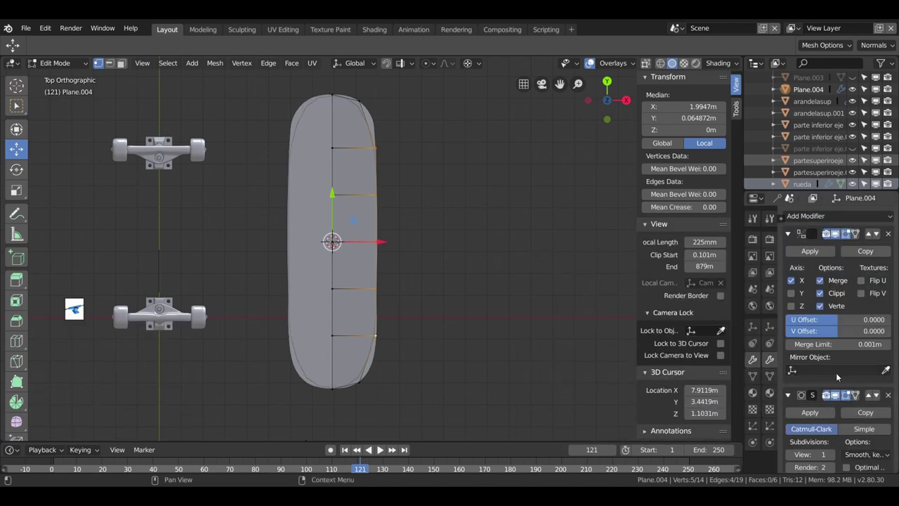
{"action": "left_click", "coordinate": [833, 454]}
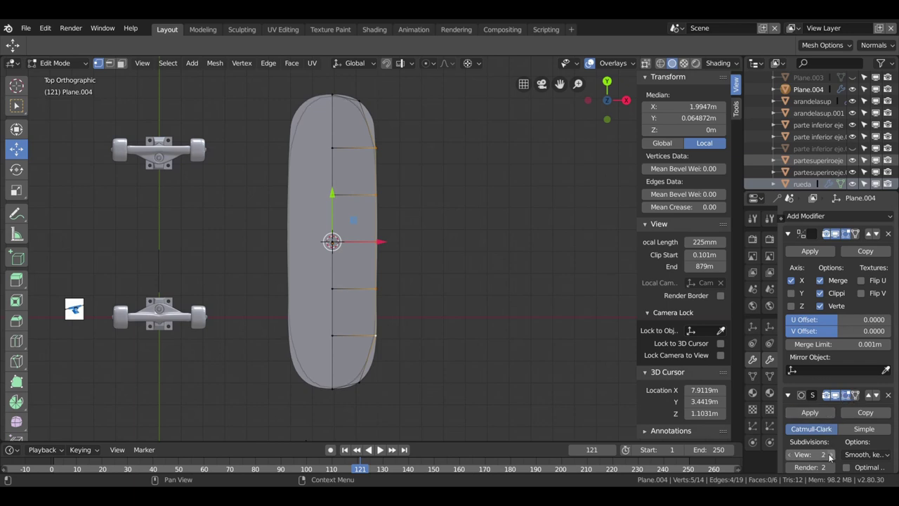
{"action": "scroll", "coordinate": [449, 253], "scroll_direction": "up", "scroll_amount": 2}
{"action": "scroll", "coordinate": [437, 225], "scroll_direction": "up", "scroll_amount": 1, "text": "shift"}
{"action": "scroll", "coordinate": [411, 222], "scroll_direction": "up", "scroll_amount": 2, "text": "shift"}
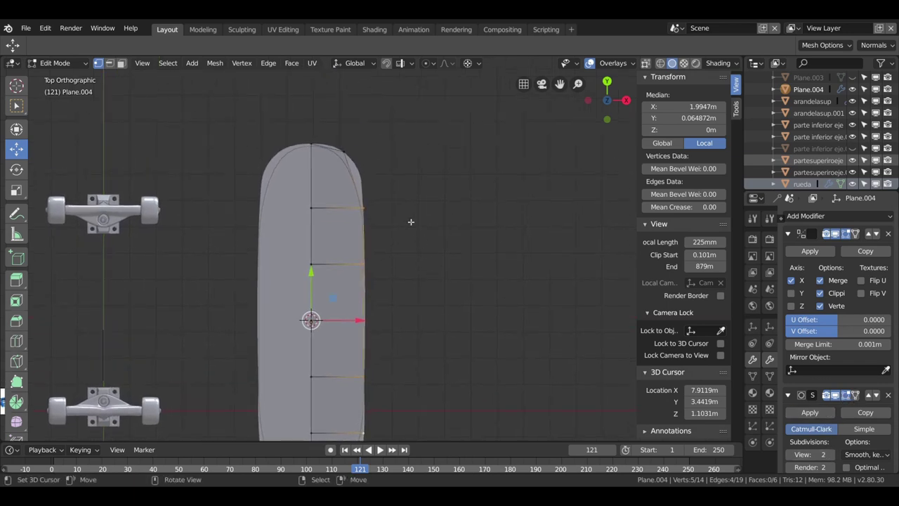
Cut a new edge loop across the board near its top.
{"action": "left_click", "coordinate": [370, 207]}
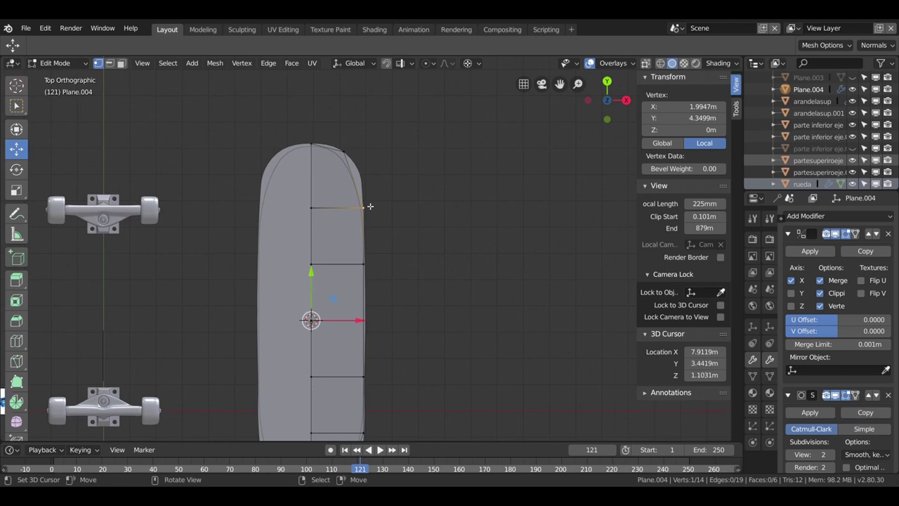
{"action": "key", "text": "ctrl+r"}
{"action": "left_click", "coordinate": [333, 182]}
{"action": "right_click", "coordinate": [332, 181]}
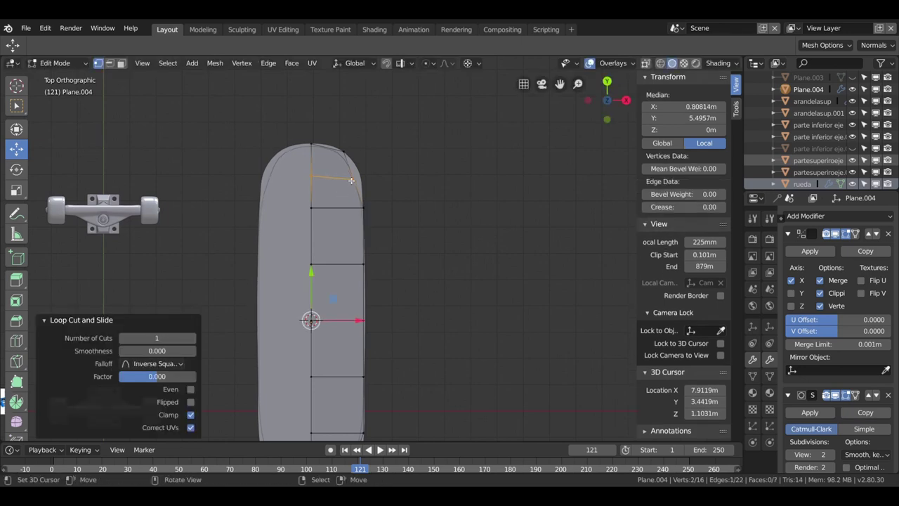
Reshape the tip vertices to the deck's rounded nose, moving one 0.27 m up along Y.
{"action": "left_click", "coordinate": [351, 181]}
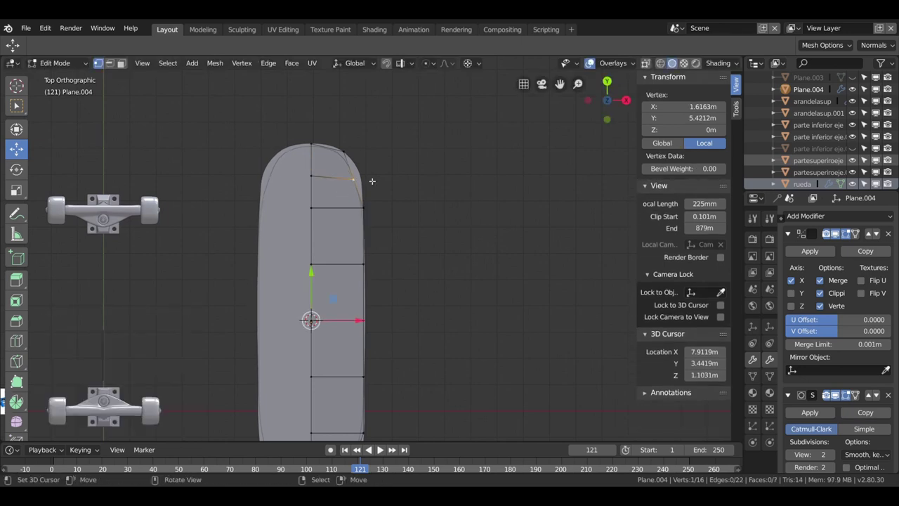
{"action": "left_click_drag", "start_coordinate": [361, 320], "coordinate": [367, 323]}
{"action": "left_click", "coordinate": [370, 321]}
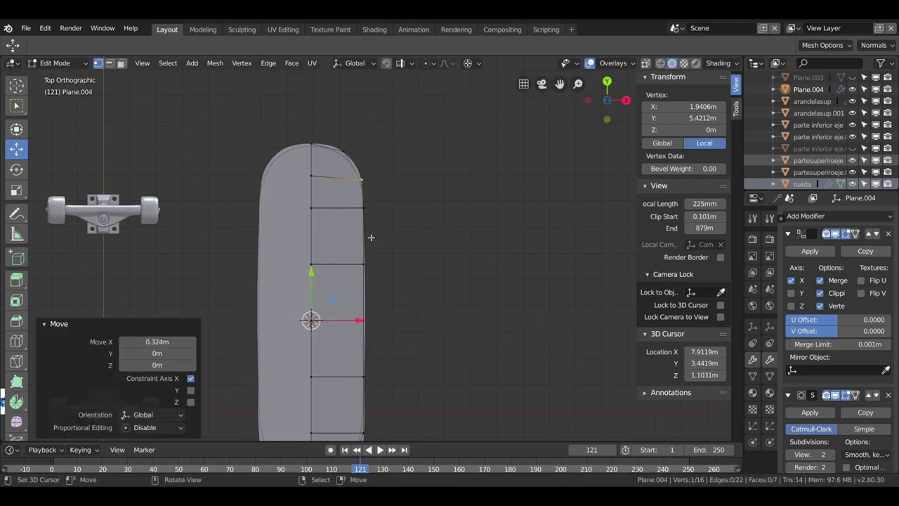
{"action": "left_click_drag", "start_coordinate": [319, 277], "coordinate": [311, 204]}
{"action": "left_click", "coordinate": [342, 150]}
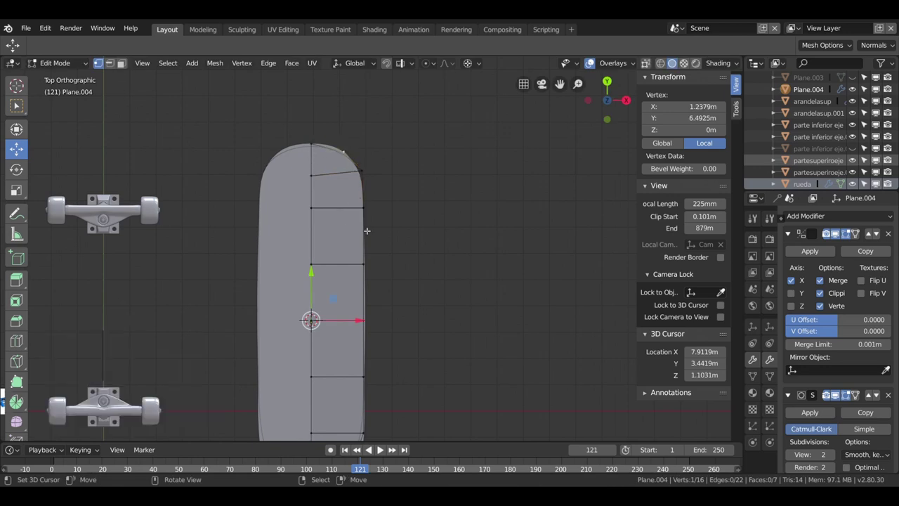
{"action": "left_click_drag", "start_coordinate": [352, 324], "coordinate": [356, 265]}
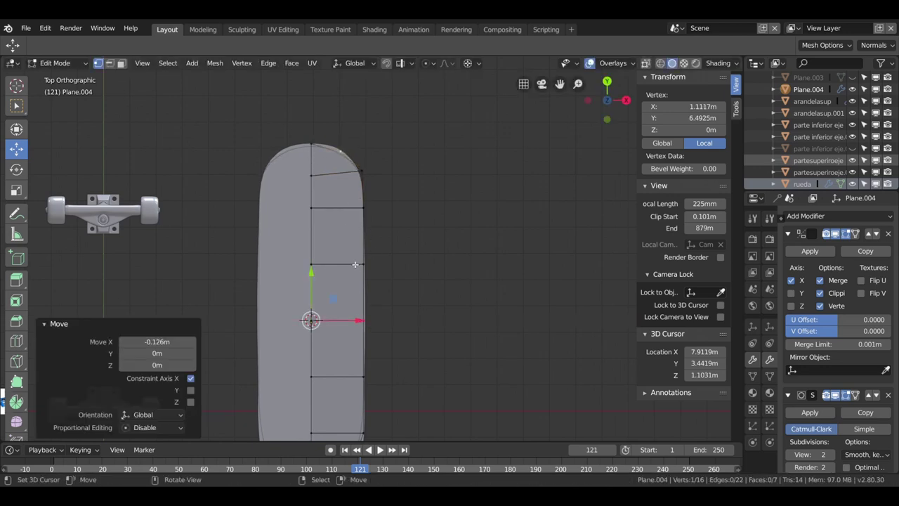
{"action": "type", "text": "gy0.27"}
{"action": "key", "text": "Return"}
{"action": "scroll", "coordinate": [327, 283], "scroll_direction": "down", "scroll_amount": 2}
{"action": "middle_click_drag", "start_coordinate": [327, 283], "coordinate": [327, 161], "text": "shift"}
{"action": "scroll", "coordinate": [313, 318], "scroll_direction": "up", "scroll_amount": 3}
{"action": "scroll", "coordinate": [313, 318], "scroll_direction": "up", "scroll_amount": 2}
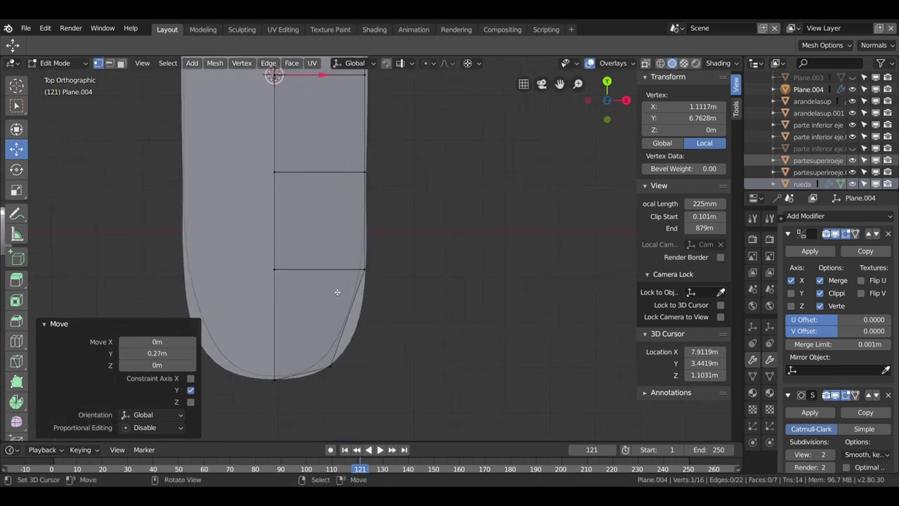
Cut an edge loop across the rounded end and move its outer vertex down and outward.
{"action": "key", "text": "ctrl+r"}
{"action": "left_click", "coordinate": [350, 336]}
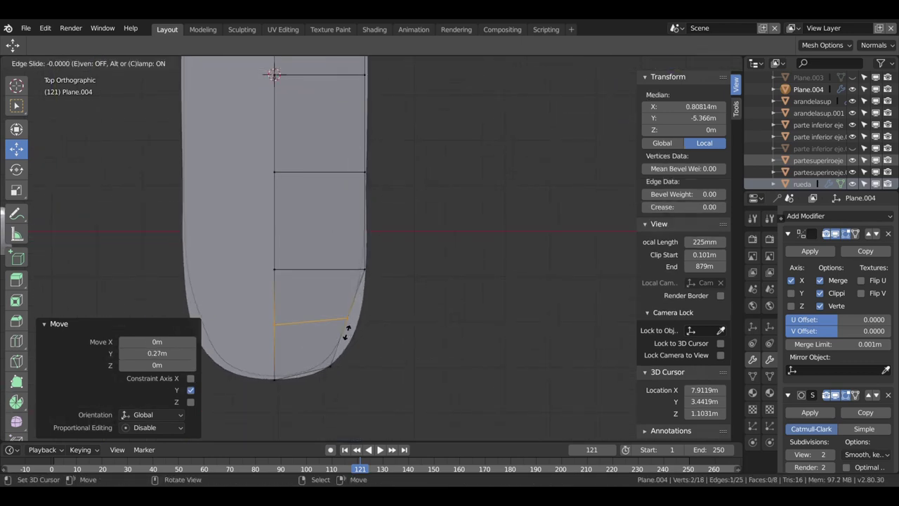
{"action": "left_click", "coordinate": [350, 335]}
{"action": "left_click", "coordinate": [348, 318]}
{"action": "right_click", "coordinate": [388, 331], "text": "shift"}
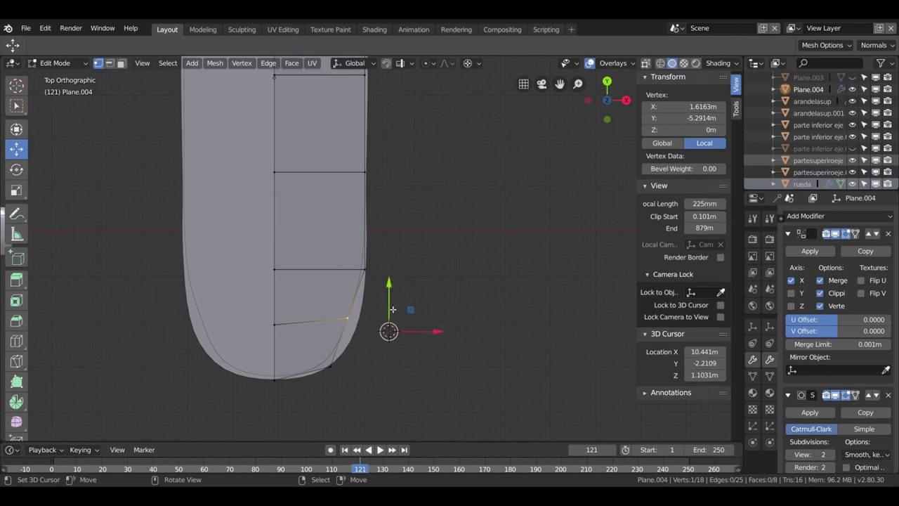
{"action": "left_click_drag", "start_coordinate": [389, 298], "coordinate": [404, 346]}
{"action": "key", "text": "g"}
{"action": "key", "text": "x"}
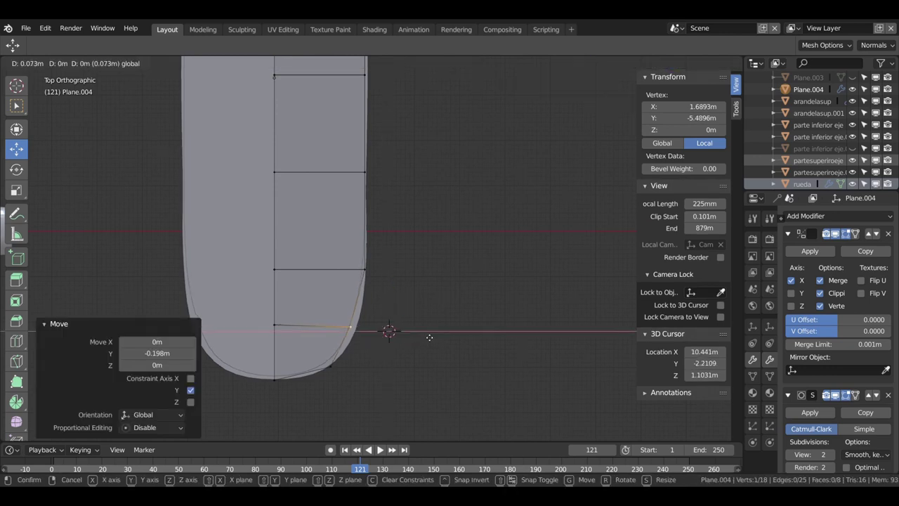
{"action": "left_click", "coordinate": [437, 337]}
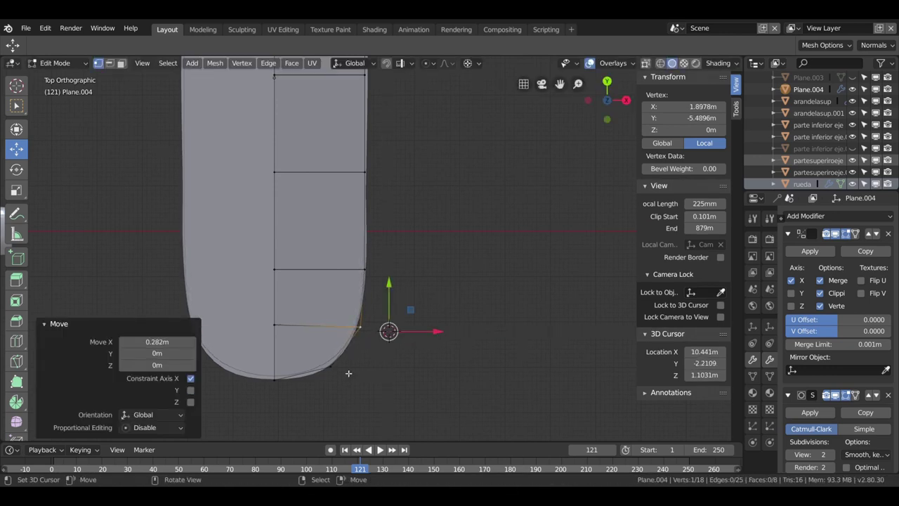
Place the tail vertex on the centre line and lower it 0.0417 m along Y.
{"action": "left_click", "coordinate": [342, 367]}
{"action": "key", "text": "g"}
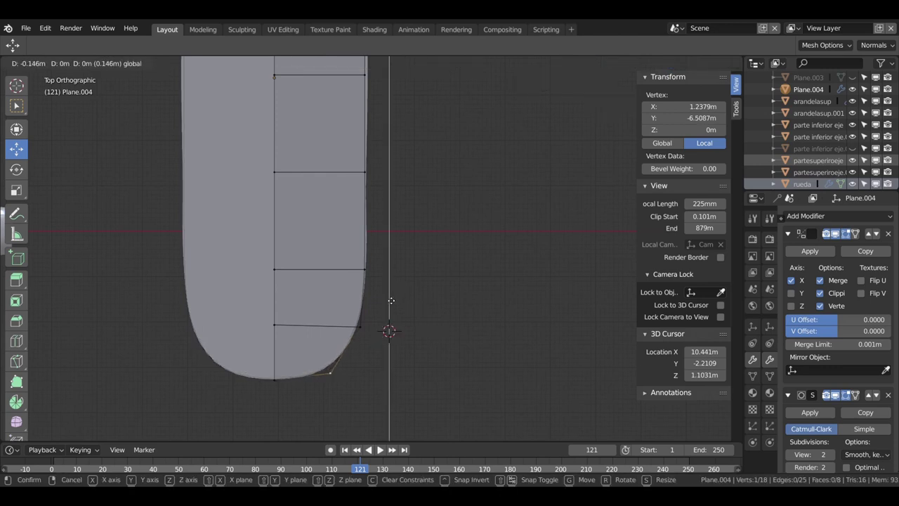
{"action": "left_click", "coordinate": [284, 372]}
{"action": "key", "text": "g"}
{"action": "key", "text": "y"}
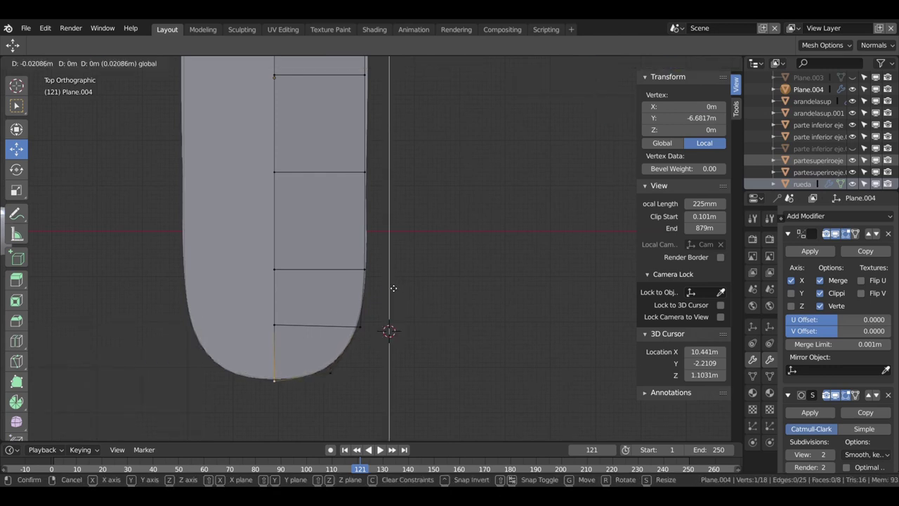
{"action": "left_click", "coordinate": [400, 284]}
{"action": "scroll", "coordinate": [388, 244], "scroll_direction": "down", "scroll_amount": 1}
{"action": "scroll", "coordinate": [388, 245], "scroll_direction": "down", "scroll_amount": 2}
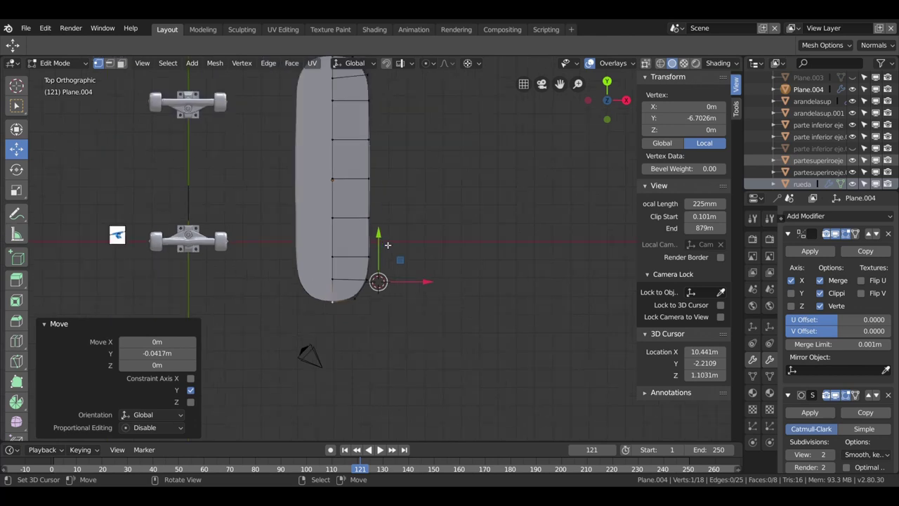
Push the right-edge vertices 0.0778 m further out along X to hug the deck outline.
{"action": "left_click", "coordinate": [383, 184]}
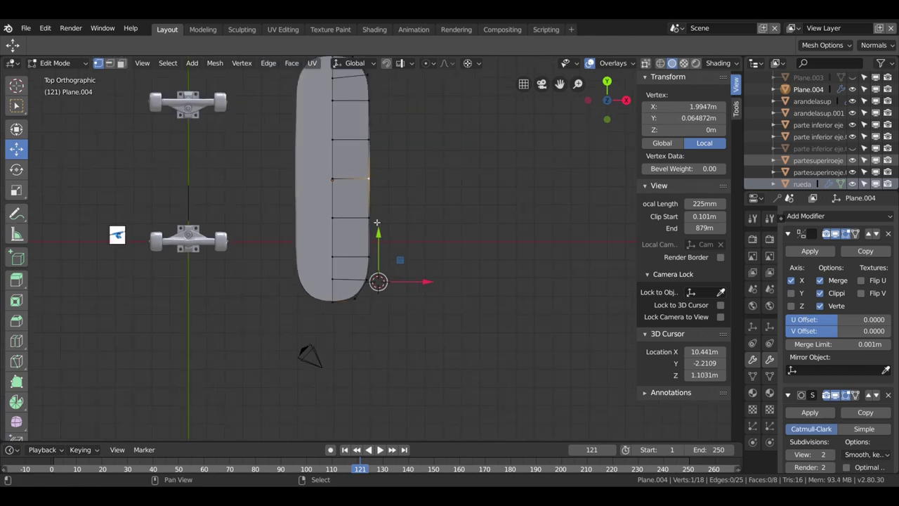
{"action": "left_click", "coordinate": [369, 256], "text": "shift"}
{"action": "left_click", "coordinate": [369, 216], "text": "shift"}
{"action": "left_click", "coordinate": [367, 138], "text": "shift"}
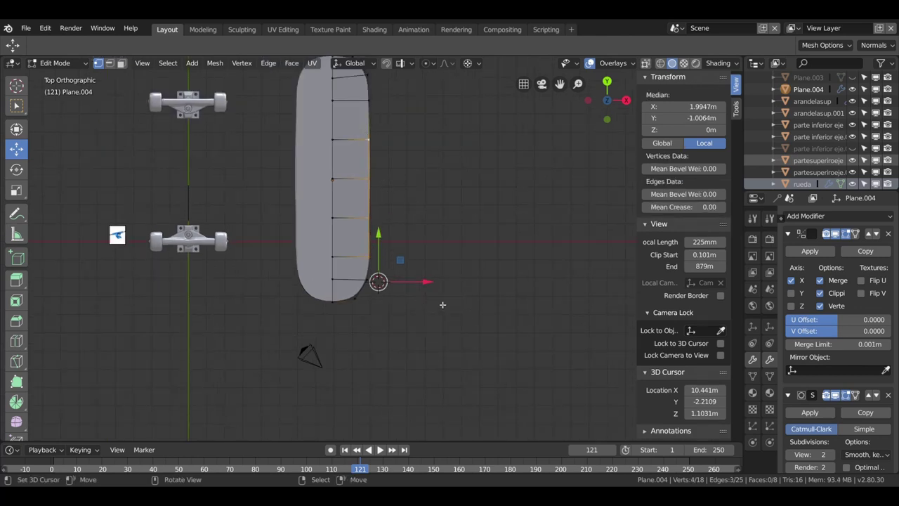
{"action": "left_click_drag", "start_coordinate": [423, 288], "coordinate": [427, 286]}
{"action": "scroll", "coordinate": [452, 172], "scroll_direction": "up", "scroll_amount": 1}
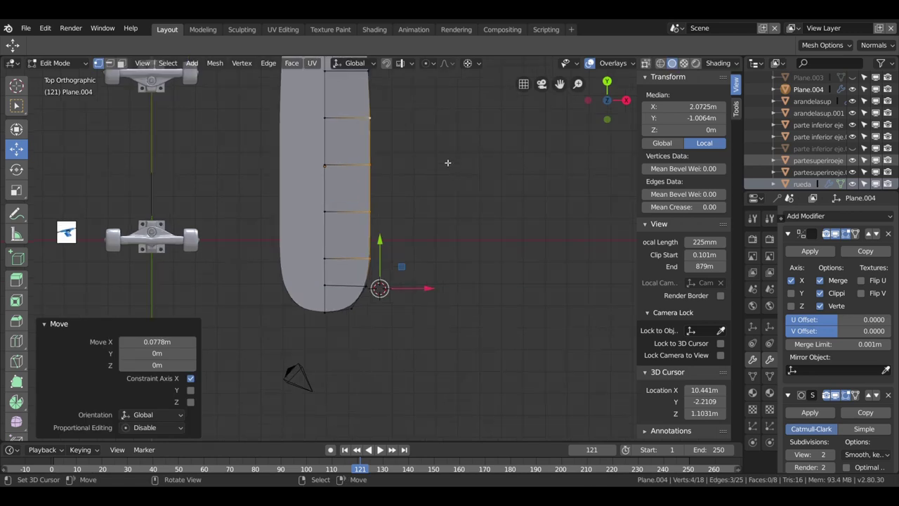
{"action": "scroll", "coordinate": [445, 157], "scroll_direction": "down", "scroll_amount": 2}
{"action": "left_click", "coordinate": [374, 123]}
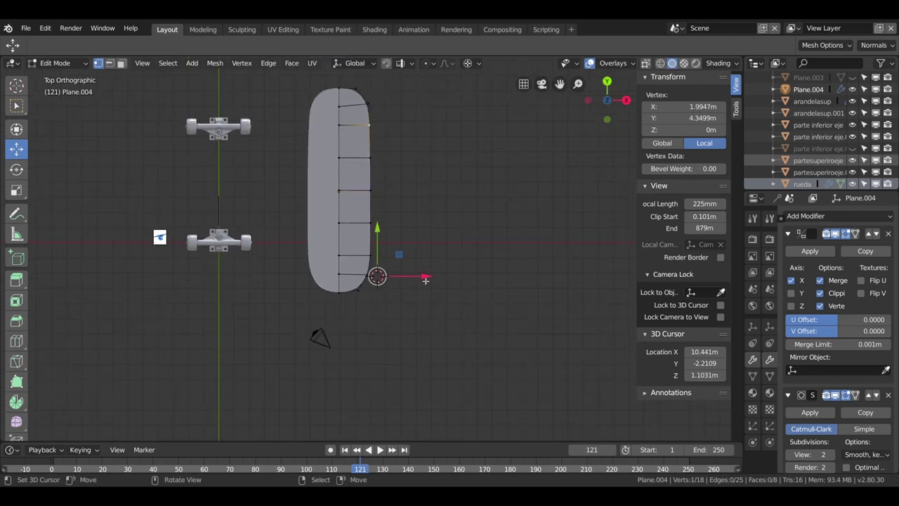
{"action": "key", "text": "a"}
{"action": "key", "text": "g"}
{"action": "key", "text": "Escape"}
{"action": "middle_click_drag", "start_coordinate": [424, 280], "coordinate": [722, 391]}
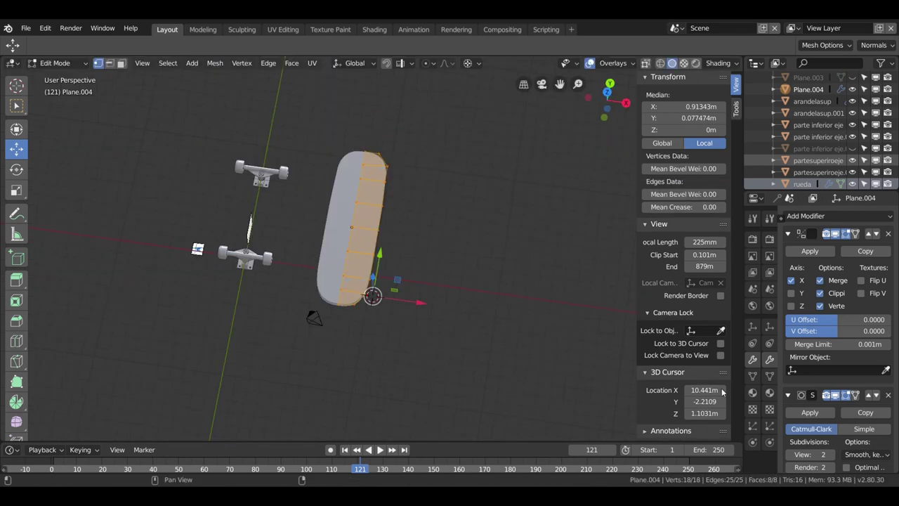
Check the board edge-on from the side, deselect all vertices, and return to Object Mode.
{"action": "mouse_move", "coordinate": [485, 260]}
{"action": "middle_mouse_down"}
{"action": "mouse_move", "coordinate": [385, 207]}
{"action": "mouse_move", "coordinate": [333, 256]}
{"action": "mouse_move", "coordinate": [362, 262]}
{"action": "mouse_move", "coordinate": [405, 296]}
{"action": "middle_mouse_up"}
{"action": "scroll", "coordinate": [334, 256], "scroll_direction": "up", "scroll_amount": 3}
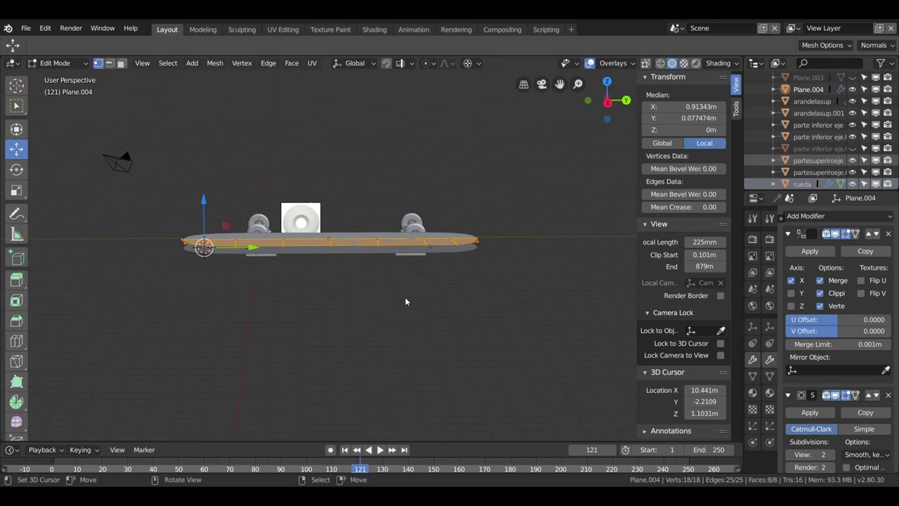
{"action": "key", "text": "alt+a"}
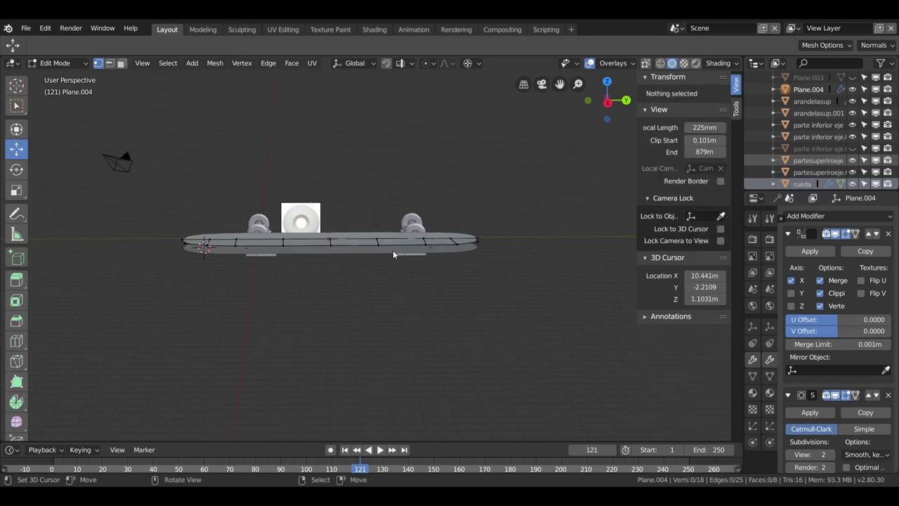
{"action": "left_click", "coordinate": [393, 250]}
{"action": "key", "text": "Tab"}
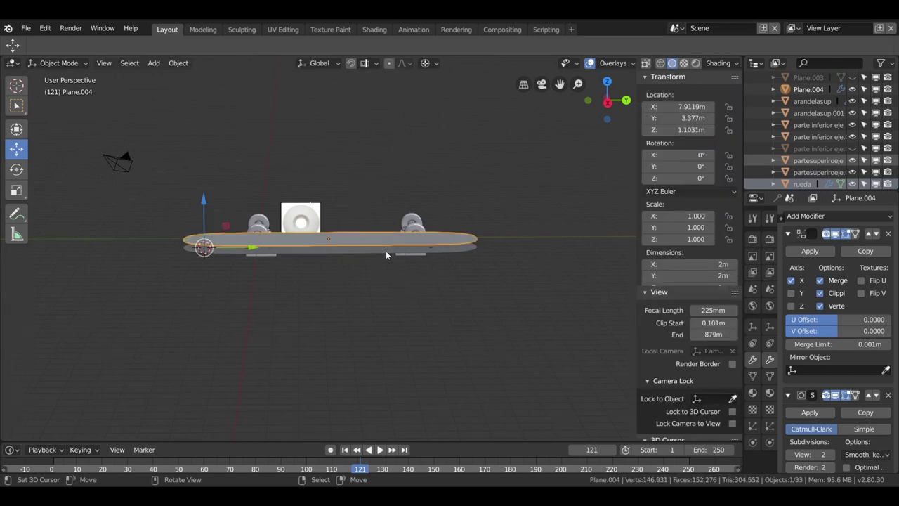
Add a Shrinkwrap modifier to Plane.002 above Subdivision, targeting Plane.004 with the eyedropper.
{"action": "left_click", "coordinate": [385, 250]}
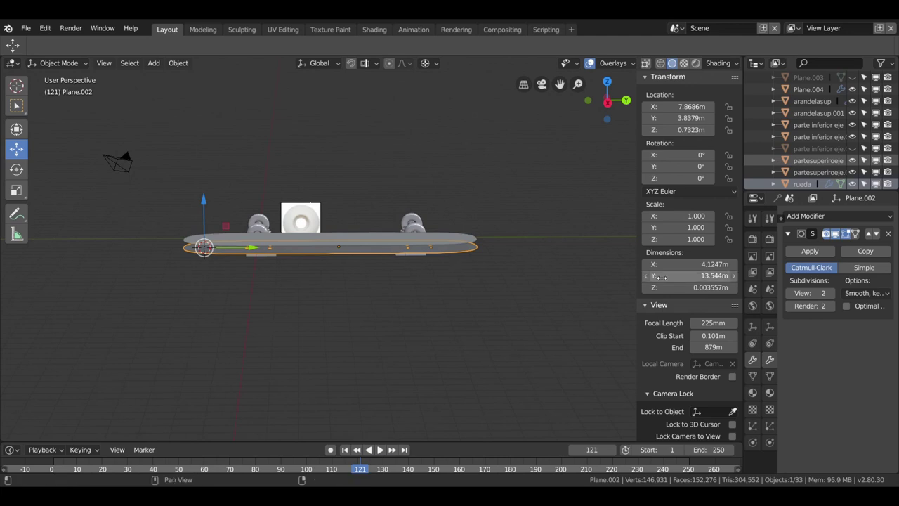
{"action": "left_click", "coordinate": [813, 217]}
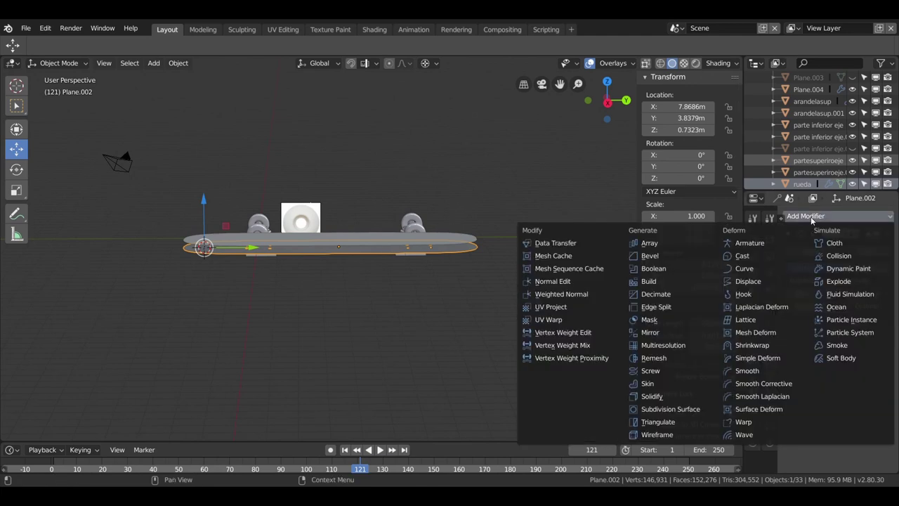
{"action": "left_click", "coordinate": [752, 344]}
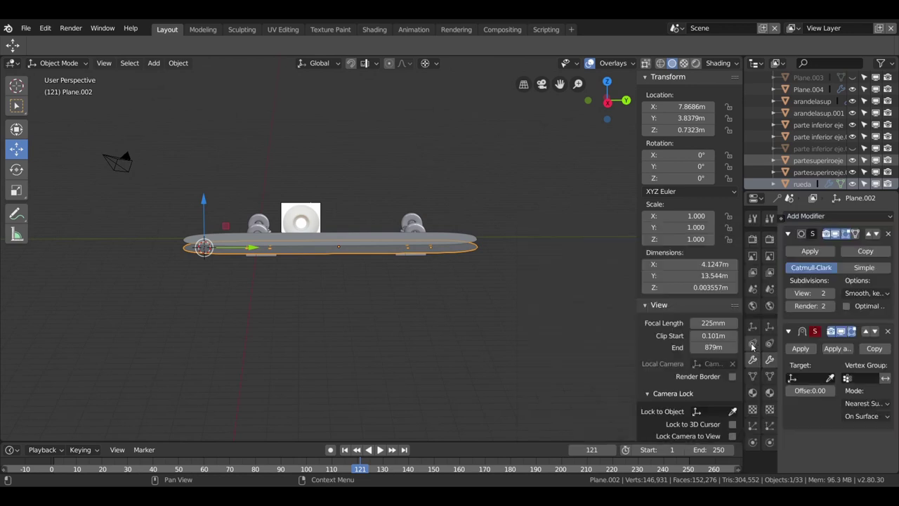
{"action": "left_click", "coordinate": [865, 332]}
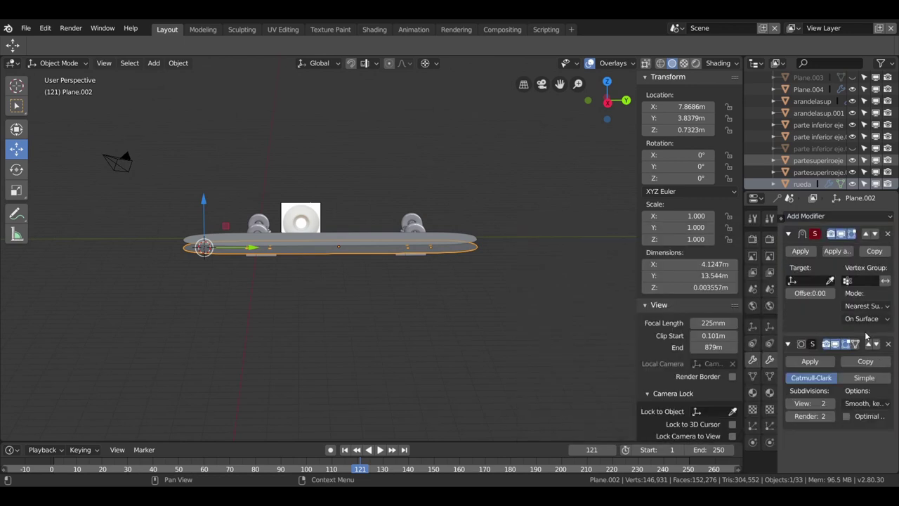
{"action": "left_click", "coordinate": [829, 281]}
{"action": "scroll", "coordinate": [378, 275], "scroll_direction": "up", "scroll_amount": 3}
{"action": "middle_click_drag", "start_coordinate": [377, 275], "coordinate": [379, 291]}
{"action": "left_click", "coordinate": [391, 258]}
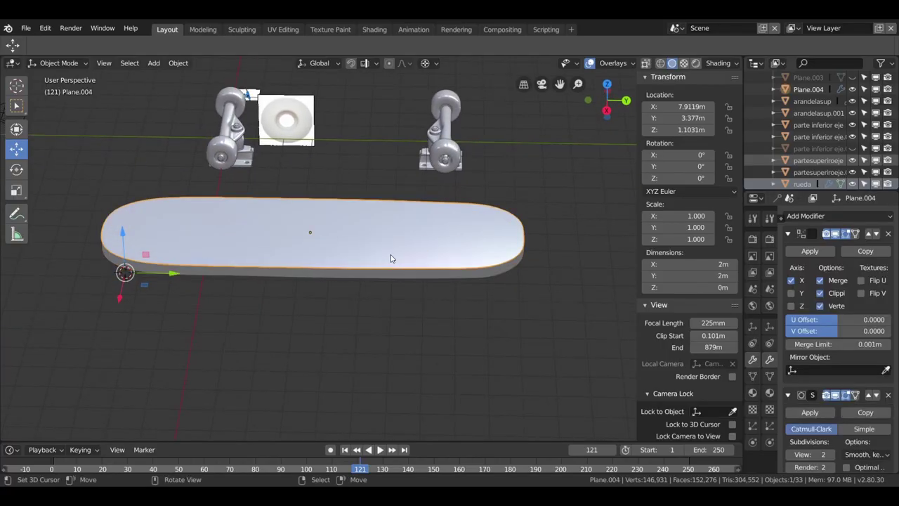
In Edit Mode on Plane.004, lift five right-end vertices vertically, then undo that lift.
{"action": "key", "text": "Tab"}
{"action": "mouse_move", "coordinate": [386, 261]}
{"action": "middle_mouse_down"}
{"action": "mouse_move", "coordinate": [343, 219]}
{"action": "mouse_move", "coordinate": [477, 240]}
{"action": "middle_mouse_up"}
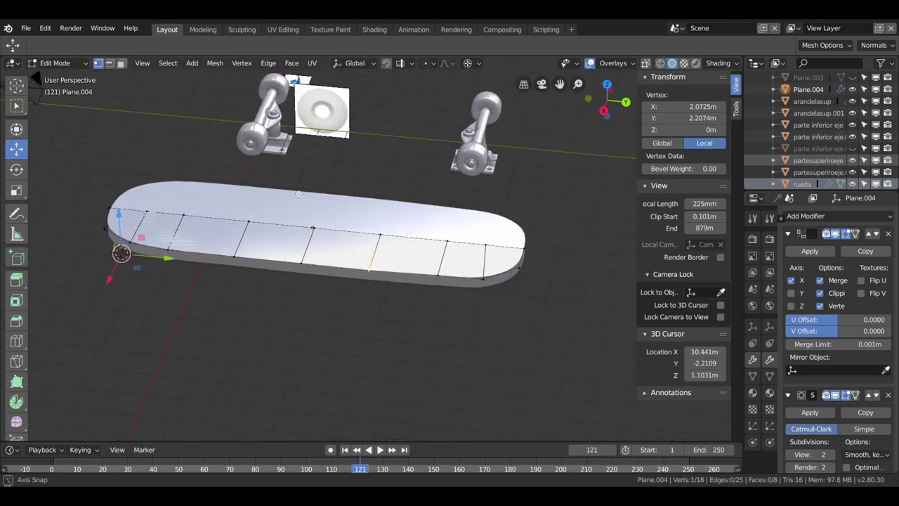
{"action": "left_click", "coordinate": [521, 273], "text": "shift"}
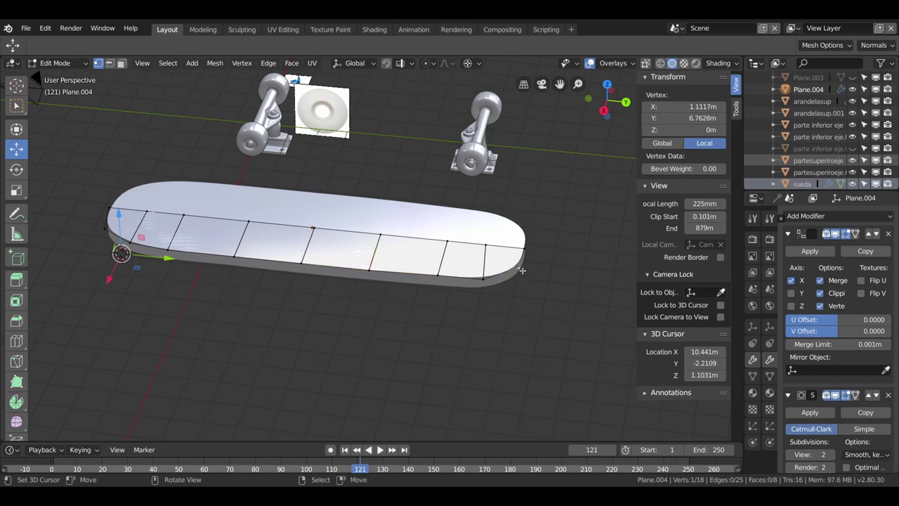
{"action": "left_click", "coordinate": [486, 282], "text": "shift"}
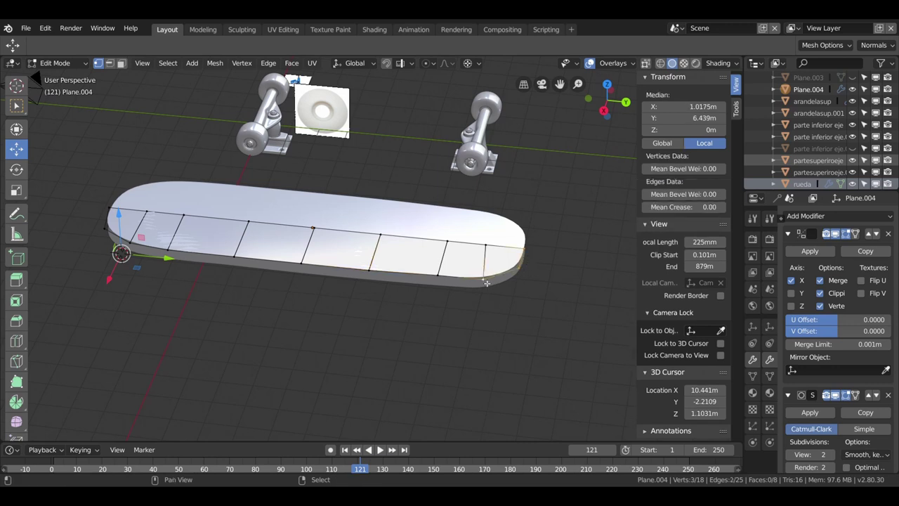
{"action": "left_click", "coordinate": [494, 246], "text": "shift"}
{"action": "left_click", "coordinate": [440, 274], "text": "shift"}
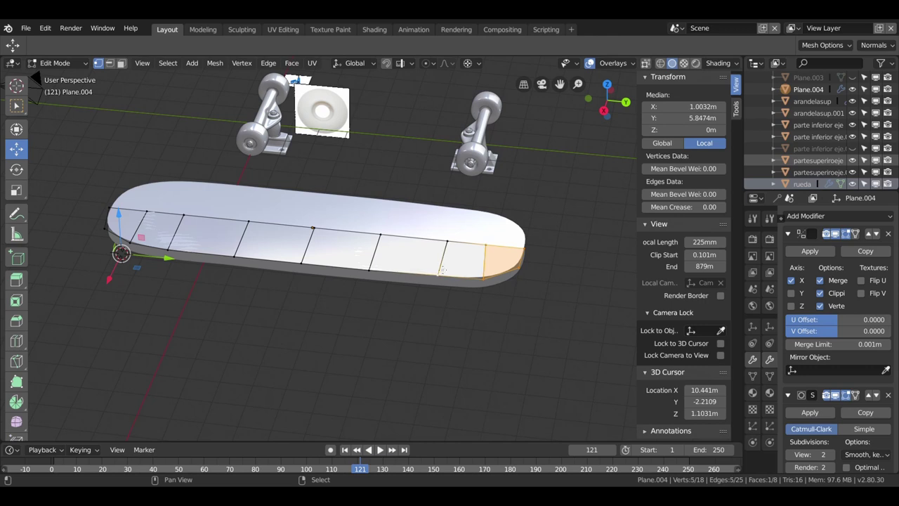
{"action": "left_click", "coordinate": [451, 246], "text": "shift"}
{"action": "middle_click_drag", "start_coordinate": [520, 276], "coordinate": [513, 251]}
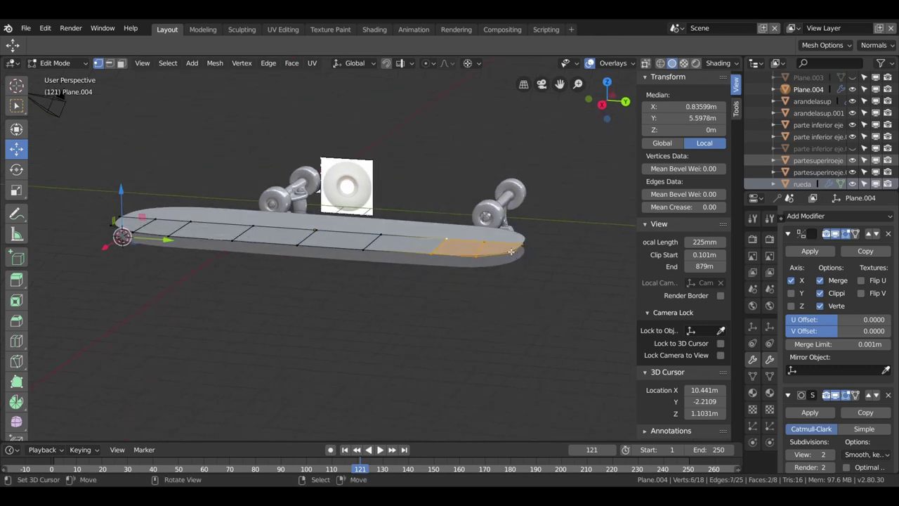
{"action": "key", "text": "g"}
{"action": "key", "text": "z"}
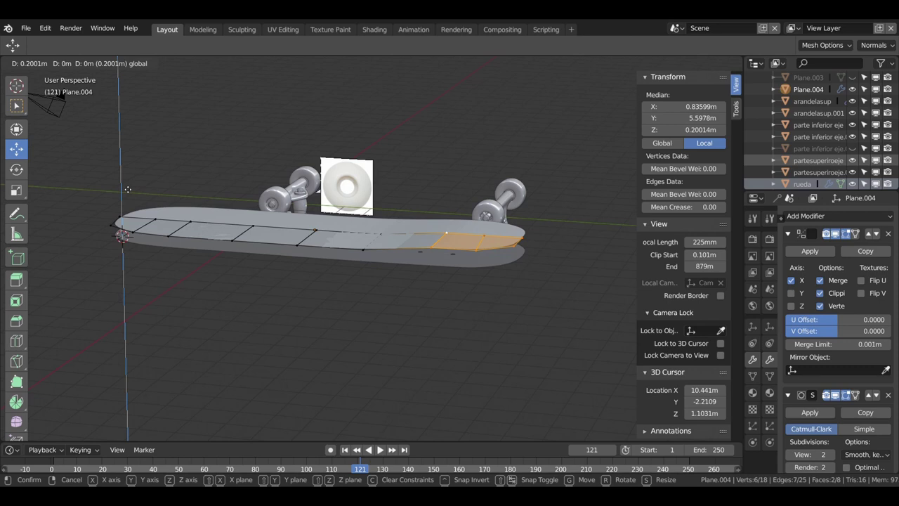
{"action": "left_click", "coordinate": [128, 190]}
{"action": "key", "text": "ctrl+z"}
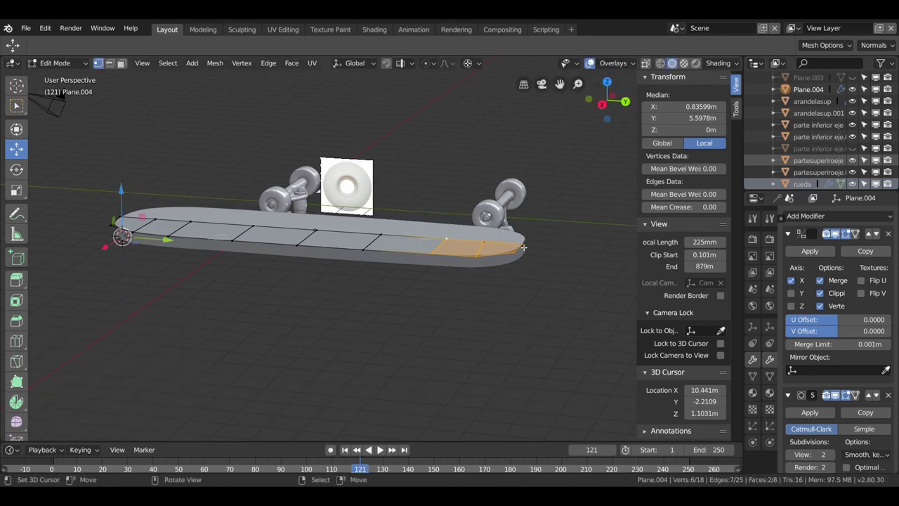
Raise the two nose-tip vertices so the tip curves up, totalling 0.304 m.
{"action": "left_click", "coordinate": [523, 247]}
{"action": "left_click", "coordinate": [517, 253], "text": "shift"}
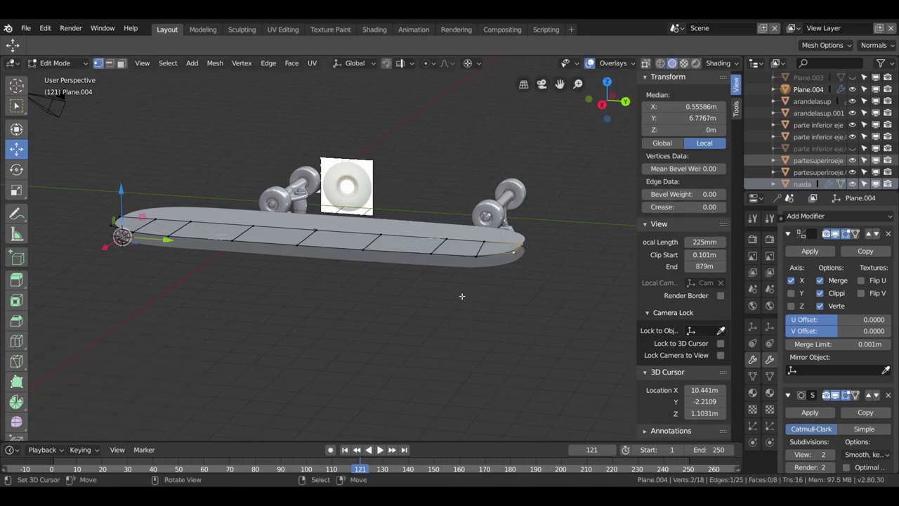
{"action": "left_click_drag", "start_coordinate": [125, 195], "coordinate": [123, 189]}
{"action": "left_click", "coordinate": [122, 190]}
{"action": "mouse_move", "coordinate": [123, 190]}
{"action": "middle_mouse_down"}
{"action": "mouse_move", "coordinate": [284, 262]}
{"action": "mouse_move", "coordinate": [33, 119]}
{"action": "middle_mouse_up"}
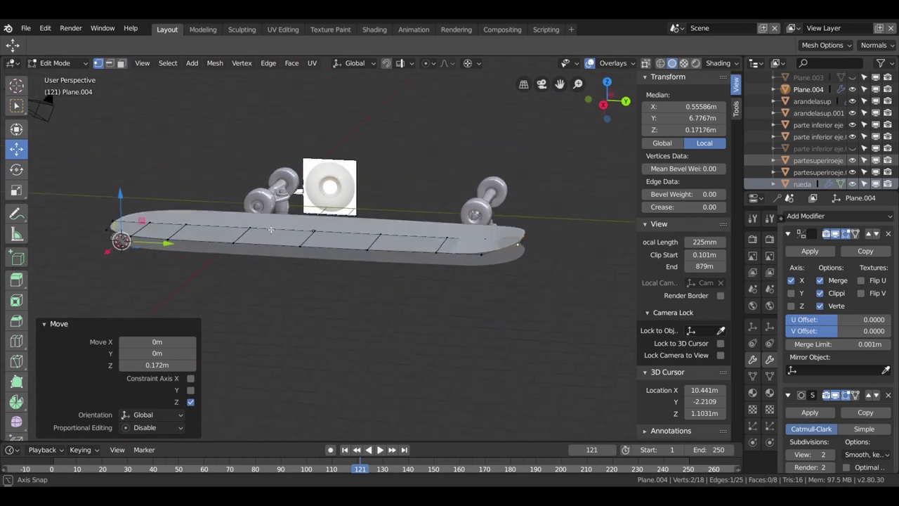
{"action": "middle_click_drag", "start_coordinate": [281, 222], "coordinate": [279, 219]}
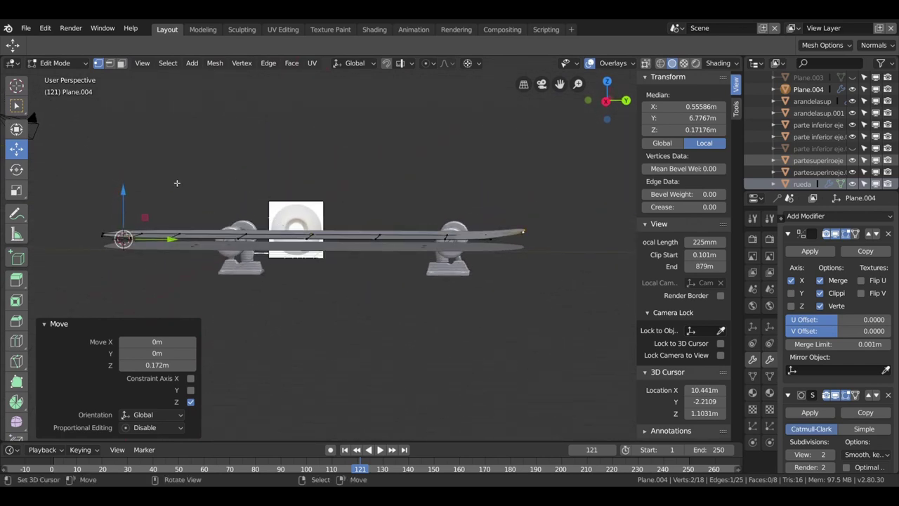
{"action": "left_click_drag", "start_coordinate": [131, 199], "coordinate": [127, 200]}
{"action": "mouse_move", "coordinate": [127, 200]}
{"action": "middle_mouse_down"}
{"action": "mouse_move", "coordinate": [111, 294]}
{"action": "mouse_move", "coordinate": [97, 254]}
{"action": "middle_mouse_up"}
{"action": "left_click", "coordinate": [218, 301]}
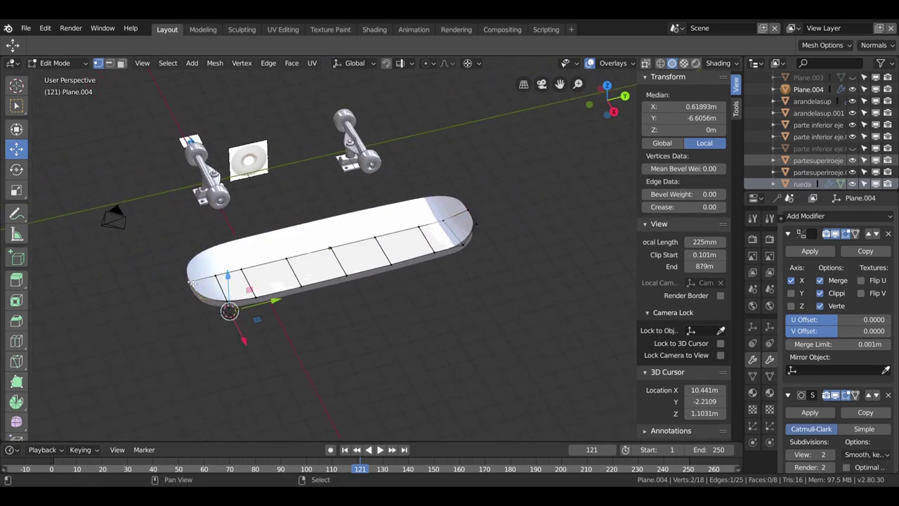
Raise the selected vertex at the deck's left end straight up along Z.
{"action": "key", "text": "g"}
{"action": "key", "text": "z"}
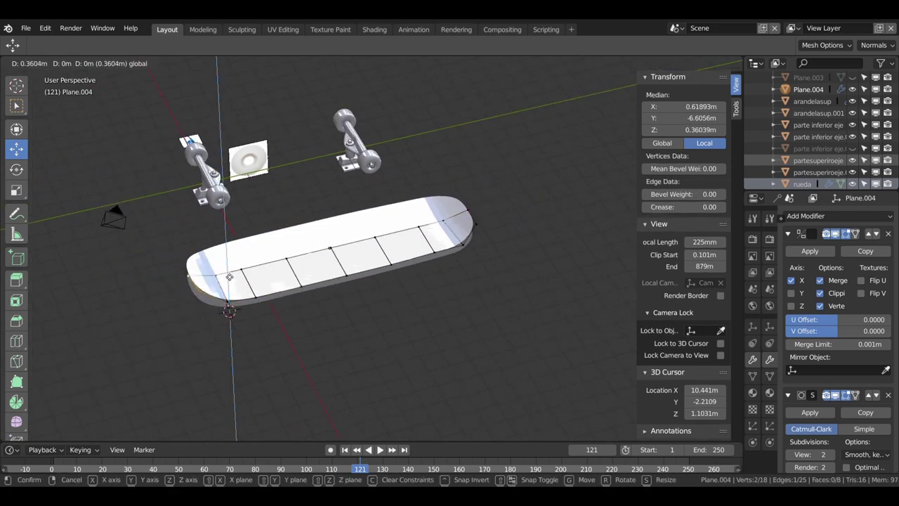
{"action": "left_click", "coordinate": [232, 277]}
{"action": "mouse_move", "coordinate": [232, 278]}
{"action": "middle_mouse_down"}
{"action": "mouse_move", "coordinate": [272, 268]}
{"action": "mouse_move", "coordinate": [272, 312]}
{"action": "middle_mouse_up"}
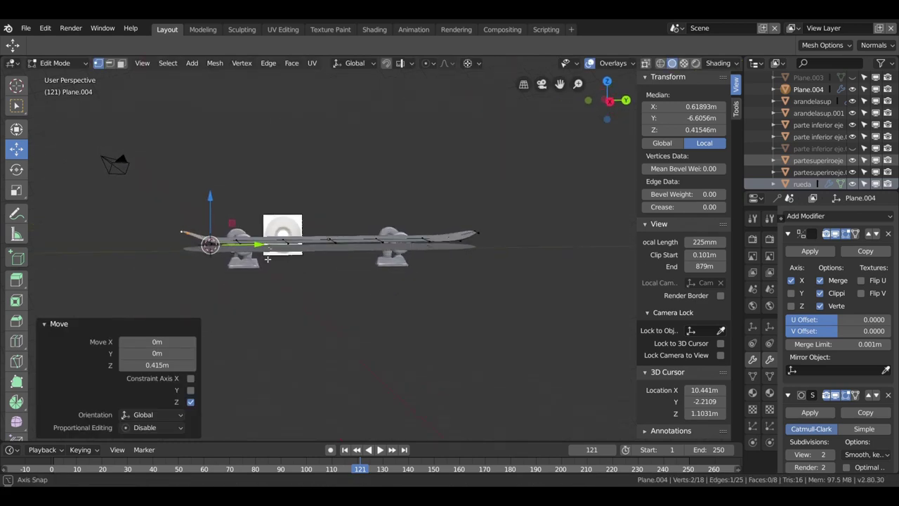
Lift two more left-end vertices 0.0885 m along Z.
{"action": "left_click", "coordinate": [225, 309]}
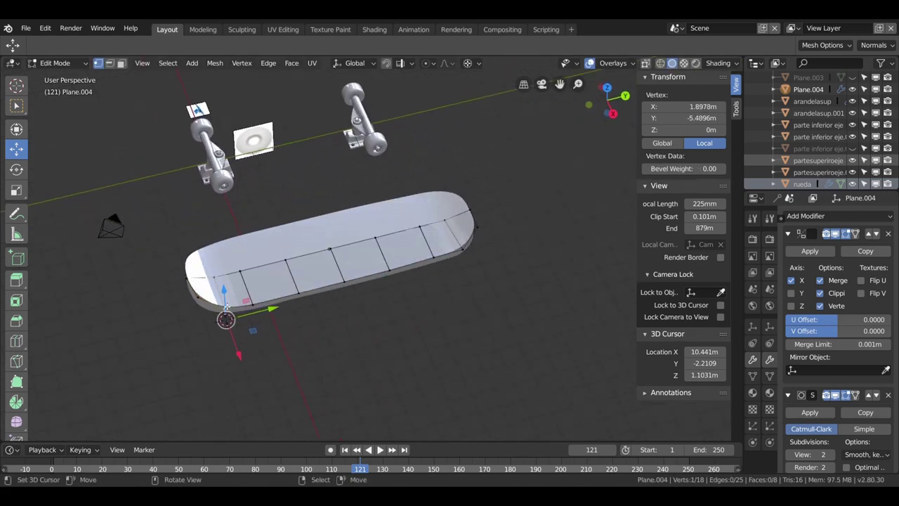
{"action": "left_click", "coordinate": [226, 304], "text": "shift"}
{"action": "middle_click_drag", "start_coordinate": [226, 304], "coordinate": [218, 248]}
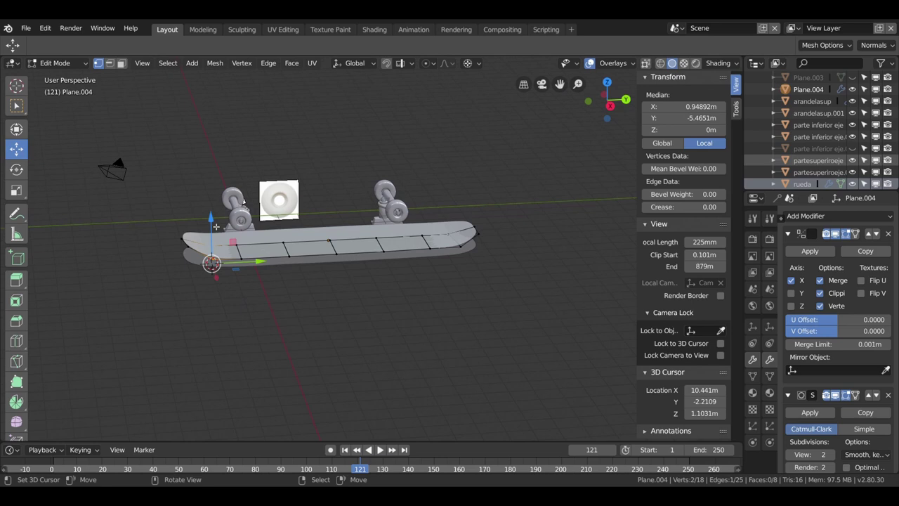
{"action": "key", "text": "g"}
{"action": "key", "text": "z"}
{"action": "left_click", "coordinate": [216, 224]}
{"action": "mouse_move", "coordinate": [215, 225]}
{"action": "middle_mouse_down"}
{"action": "mouse_move", "coordinate": [261, 256]}
{"action": "mouse_move", "coordinate": [268, 286]}
{"action": "mouse_move", "coordinate": [218, 279]}
{"action": "middle_mouse_up"}
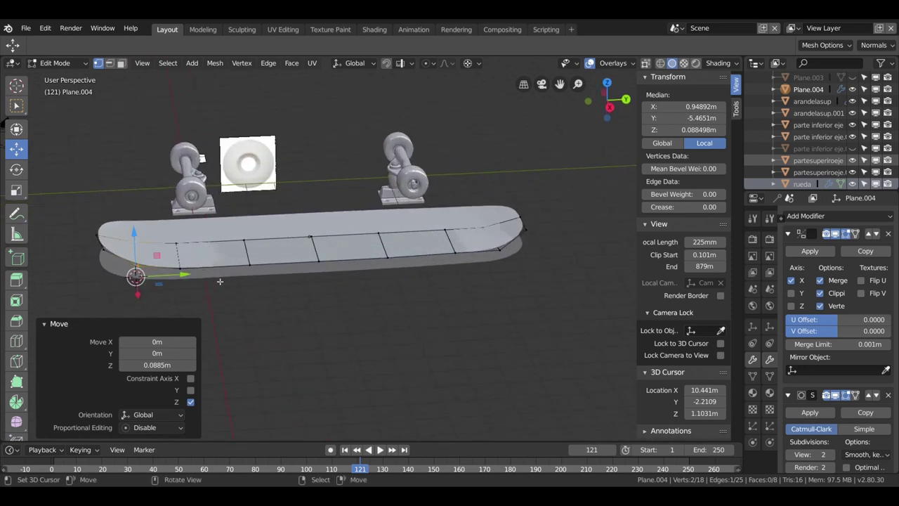
Raise additional tail edges 0.109 m along Z so the tail curves upward.
{"action": "left_click", "coordinate": [110, 249], "text": "shift"}
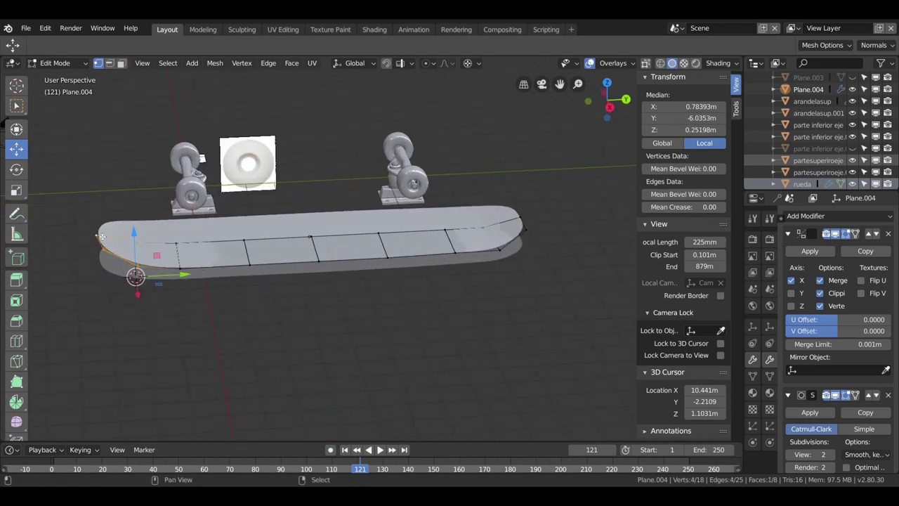
{"action": "key", "text": "g"}
{"action": "key", "text": "z"}
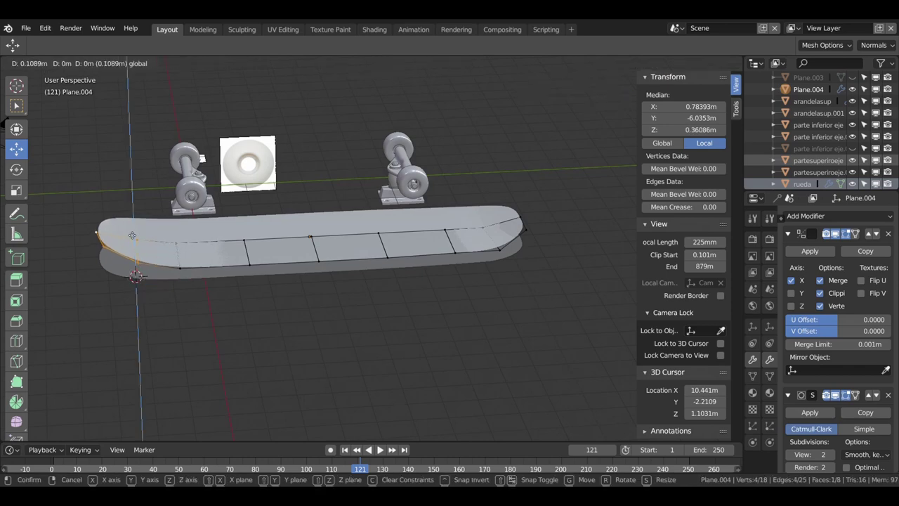
{"action": "left_click", "coordinate": [133, 232]}
{"action": "mouse_move", "coordinate": [133, 231]}
{"action": "middle_mouse_down"}
{"action": "mouse_move", "coordinate": [254, 243]}
{"action": "mouse_move", "coordinate": [95, 321]}
{"action": "middle_mouse_up"}
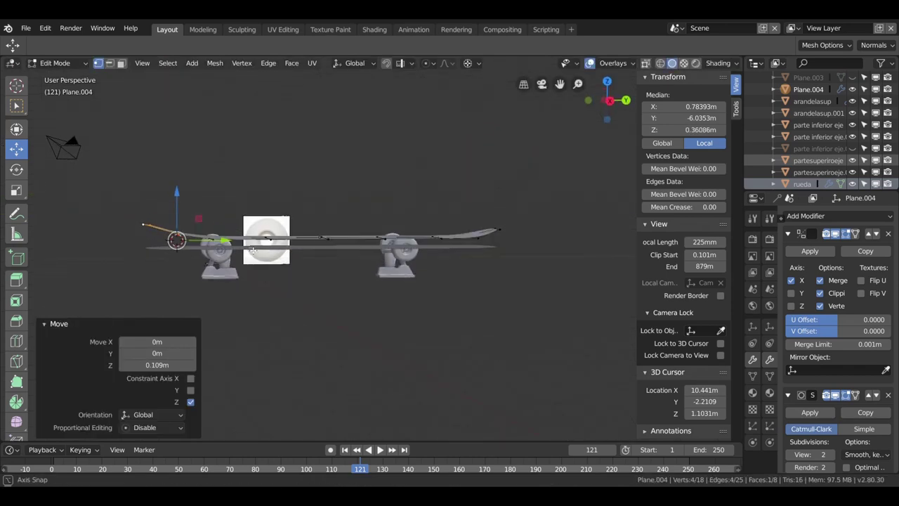
{"action": "middle_click_drag", "start_coordinate": [96, 321], "coordinate": [114, 337]}
{"action": "left_click", "coordinate": [257, 288]}
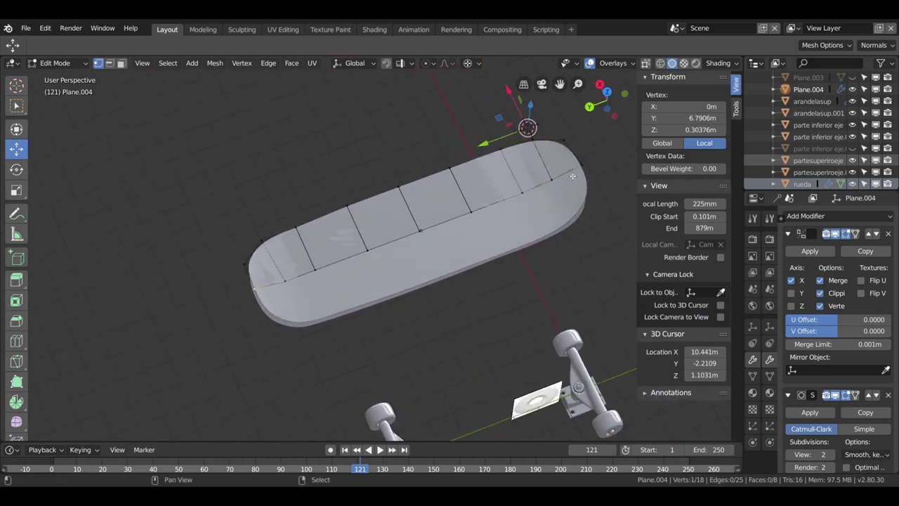
Try lowering two deck vertices, then undo the move.
{"action": "left_click", "coordinate": [522, 190]}
{"action": "left_click", "coordinate": [560, 184], "text": "shift"}
{"action": "middle_click_drag", "start_coordinate": [559, 184], "coordinate": [432, 160]}
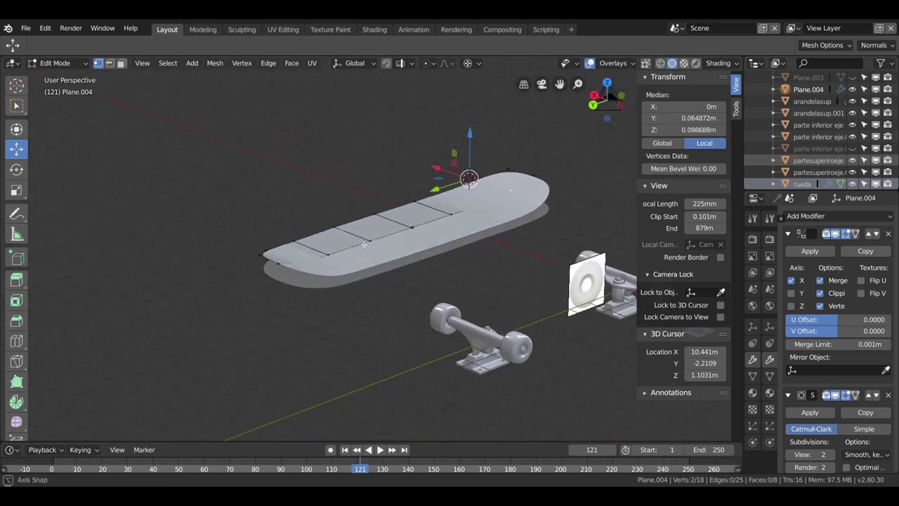
{"action": "left_click_drag", "start_coordinate": [470, 136], "coordinate": [471, 141]}
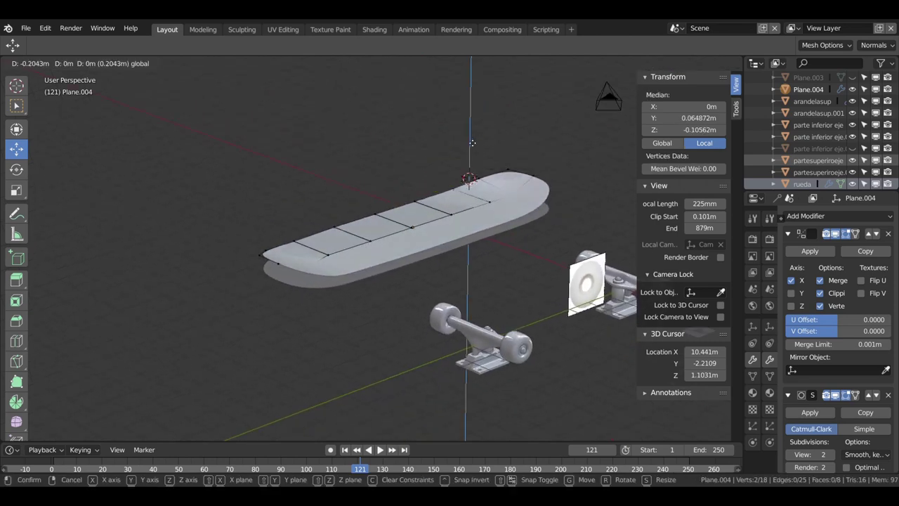
{"action": "key", "text": "ctrl+z"}
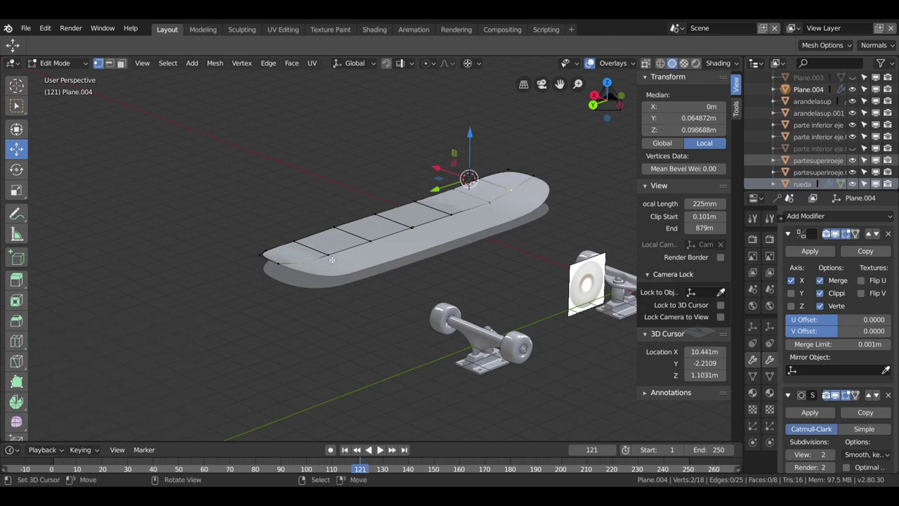
Select the centre-line edge path and lower it 0.0517 m.
{"action": "left_click", "coordinate": [486, 206], "text": "ctrl"}
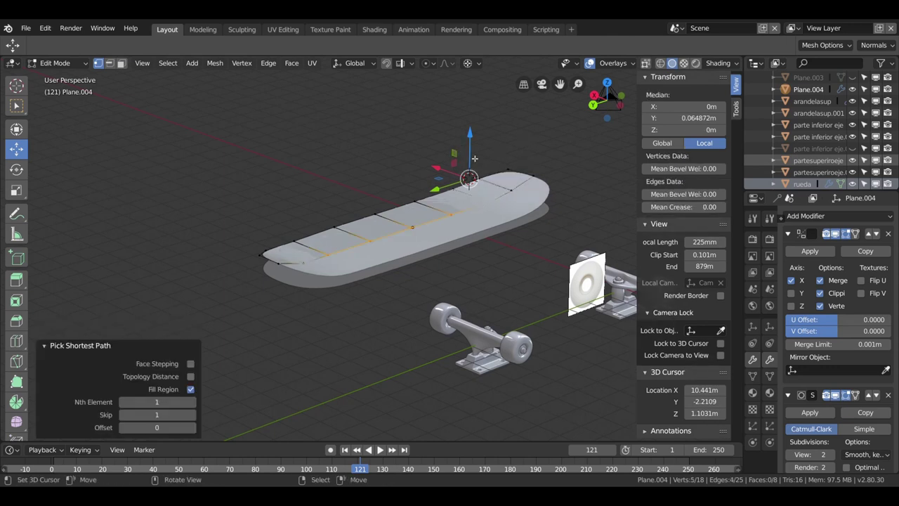
{"action": "middle_click_drag", "start_coordinate": [470, 203], "coordinate": [394, 259]}
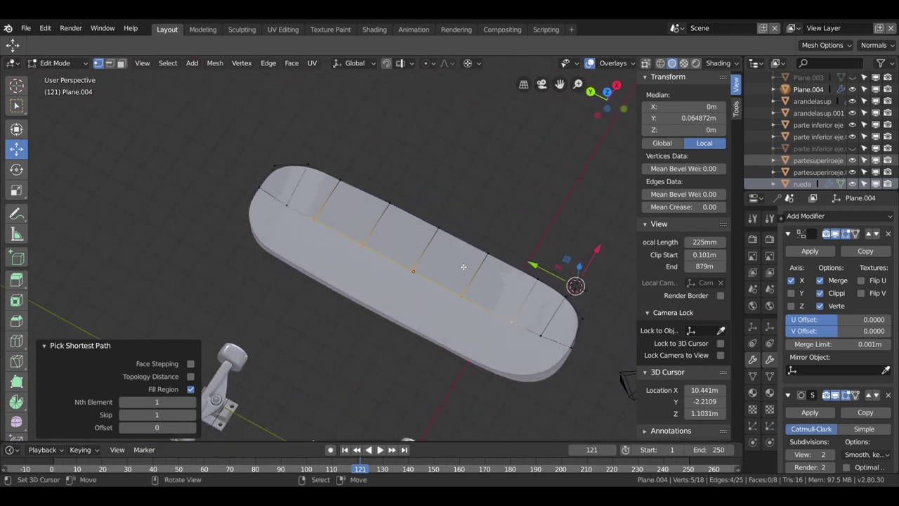
{"action": "middle_click_drag", "start_coordinate": [463, 266], "coordinate": [551, 209]}
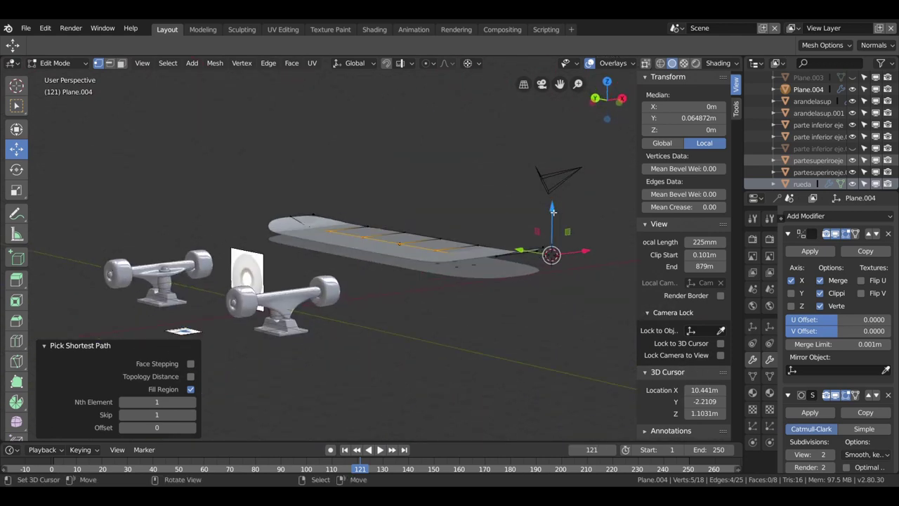
{"action": "left_click_drag", "start_coordinate": [553, 210], "coordinate": [554, 212]}
{"action": "mouse_move", "coordinate": [553, 210]}
{"action": "middle_mouse_down"}
{"action": "mouse_move", "coordinate": [399, 289]}
{"action": "mouse_move", "coordinate": [454, 259]}
{"action": "middle_mouse_up"}
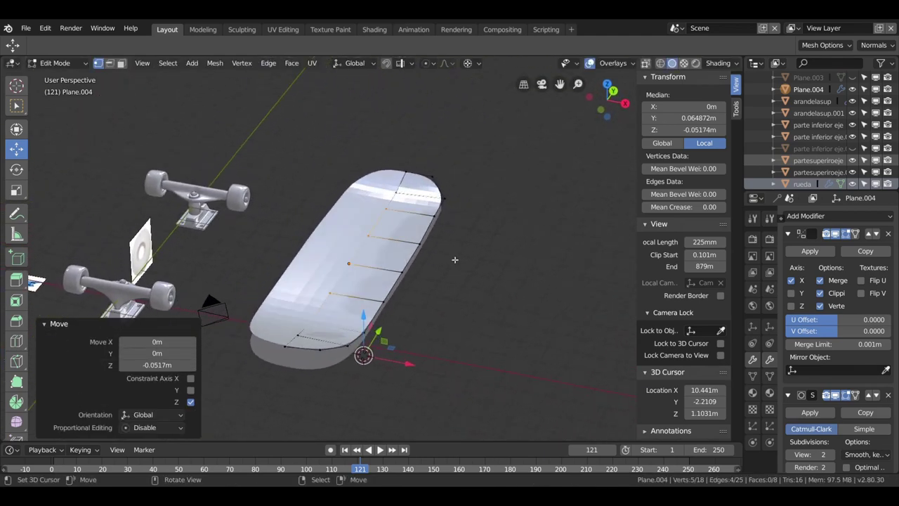
{"action": "right_click", "coordinate": [454, 259]}
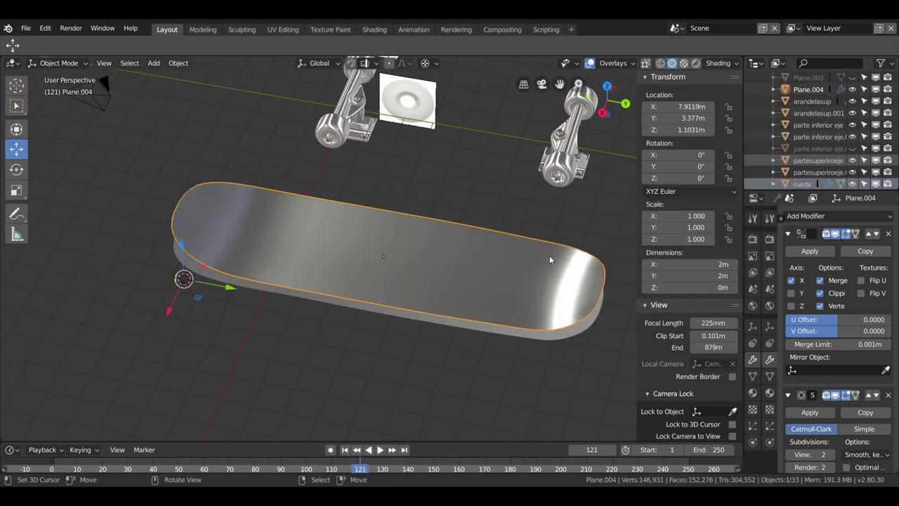
{"action": "middle_click_drag", "start_coordinate": [549, 259], "coordinate": [636, 213]}
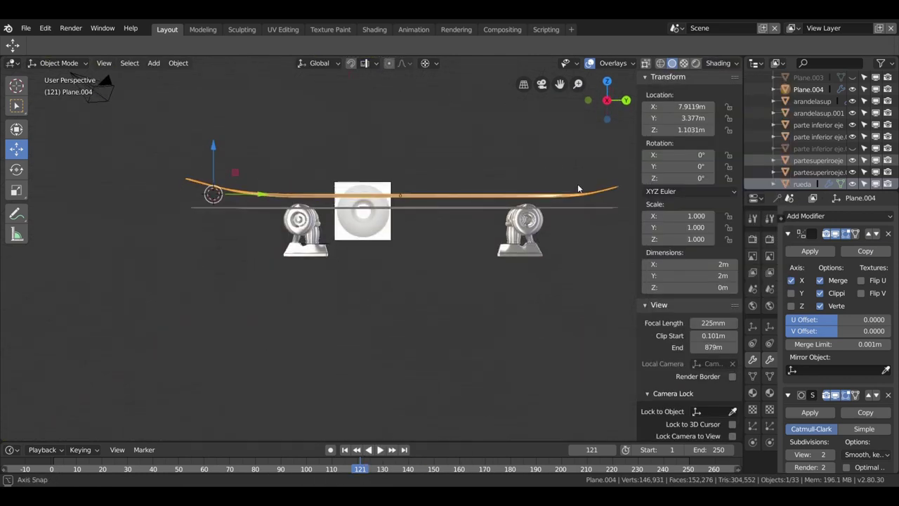
Recalculate the curved Plane.004 deck's normals in Edit Mode.
{"action": "mouse_move", "coordinate": [637, 212]}
{"action": "middle_mouse_down"}
{"action": "mouse_move", "coordinate": [594, 219]}
{"action": "mouse_move", "coordinate": [415, 166]}
{"action": "mouse_move", "coordinate": [499, 279]}
{"action": "mouse_move", "coordinate": [480, 212]}
{"action": "middle_mouse_up"}
{"action": "key", "text": "Tab"}
{"action": "key", "text": "shift+n"}
{"action": "key", "text": "Tab"}
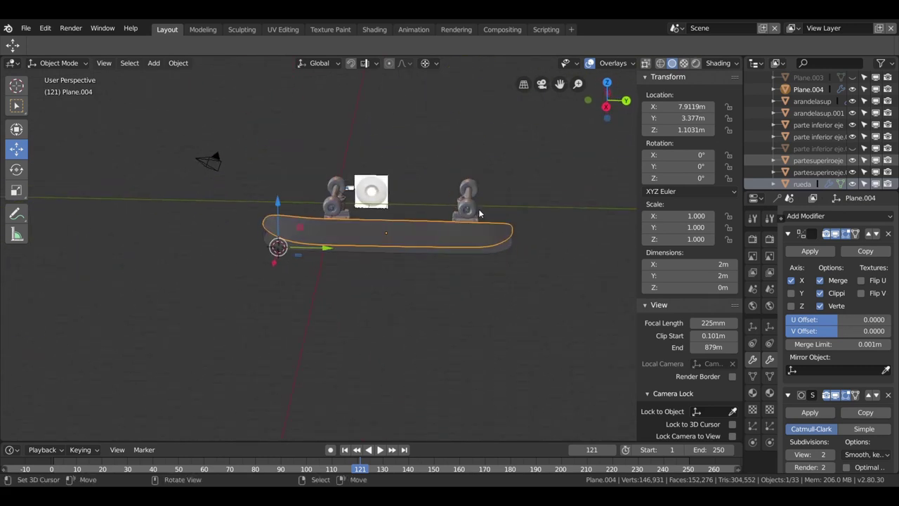
Add a Shrinkwrap above Subdivision on Plane.002, targeting Plane.004.
{"action": "left_click", "coordinate": [504, 248]}
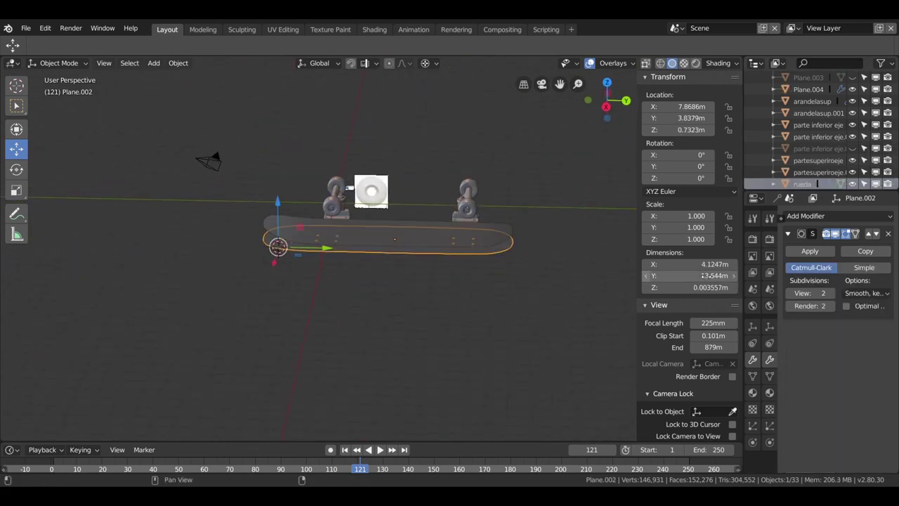
{"action": "left_click", "coordinate": [803, 218]}
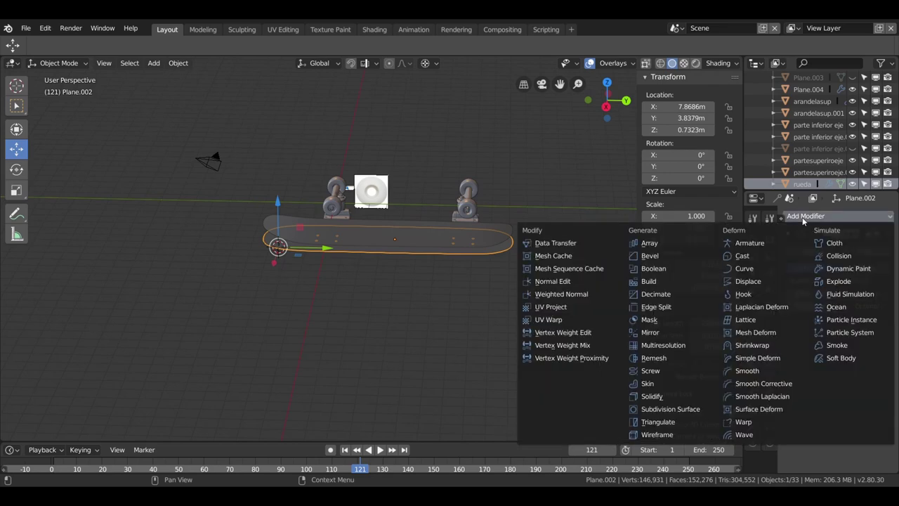
{"action": "left_click", "coordinate": [738, 349]}
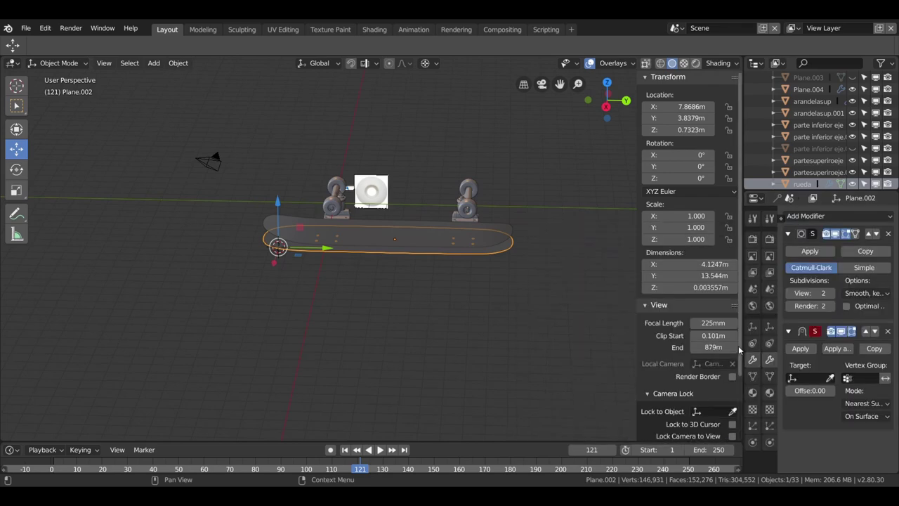
{"action": "left_click", "coordinate": [866, 330]}
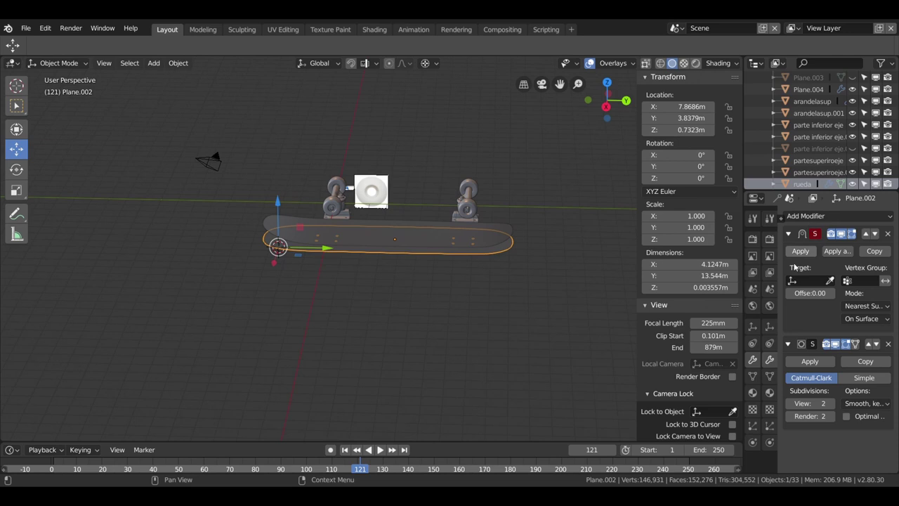
{"action": "scroll", "coordinate": [438, 287], "scroll_direction": "up", "scroll_amount": 2}
{"action": "mouse_move", "coordinate": [438, 287]}
{"action": "middle_mouse_down", "text": "shift"}
{"action": "mouse_move", "coordinate": [456, 209]}
{"action": "mouse_move", "coordinate": [360, 232]}
{"action": "middle_mouse_up", "text": "shift"}
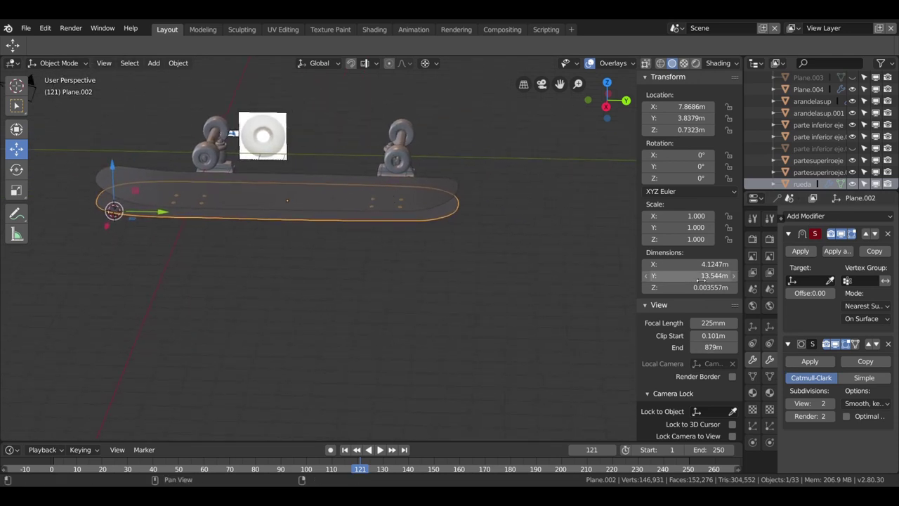
{"action": "left_click", "coordinate": [830, 281]}
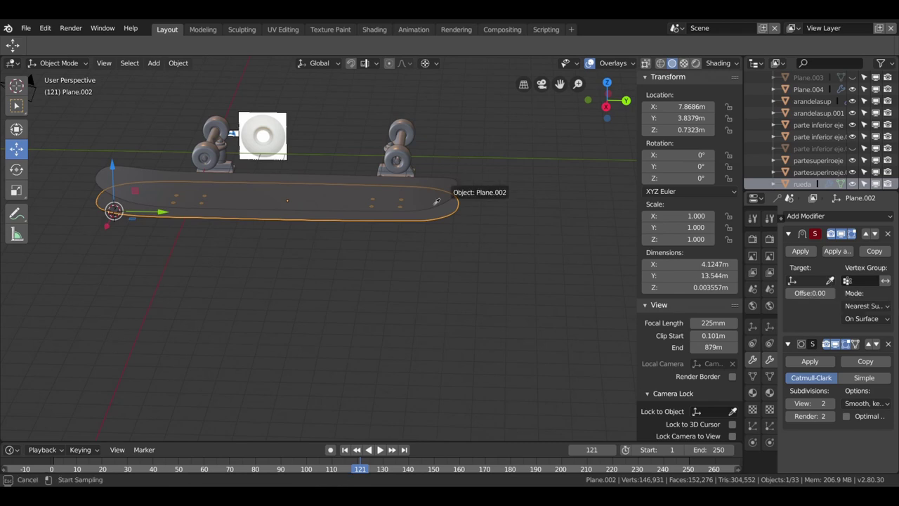
{"action": "left_click", "coordinate": [414, 197]}
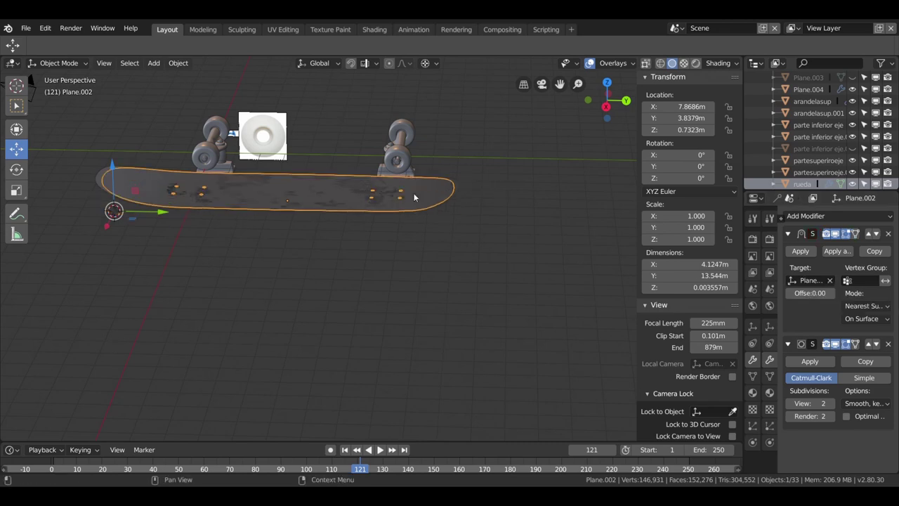
{"action": "mouse_move", "coordinate": [241, 194]}
{"action": "middle_mouse_down"}
{"action": "mouse_move", "coordinate": [245, 257]}
{"action": "mouse_move", "coordinate": [283, 179]}
{"action": "mouse_move", "coordinate": [312, 214]}
{"action": "mouse_move", "coordinate": [419, 216]}
{"action": "mouse_move", "coordinate": [260, 219]}
{"action": "middle_mouse_up"}
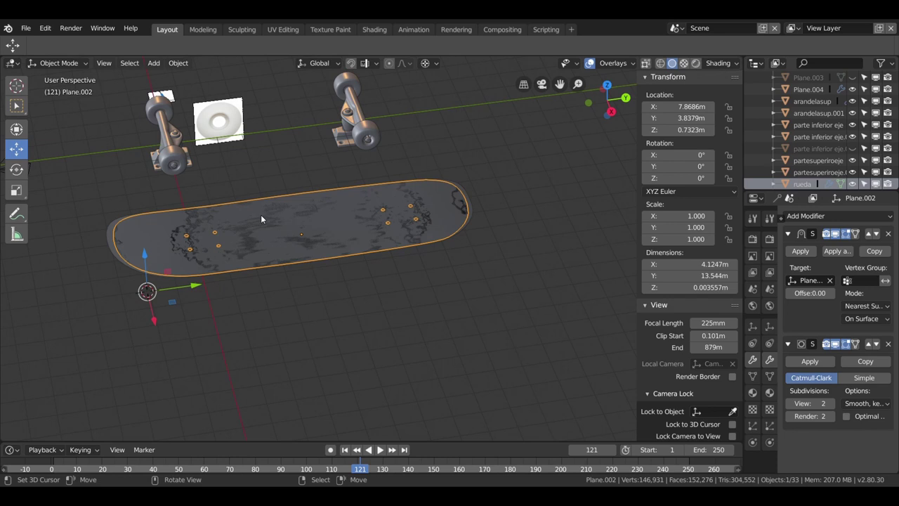
Apply Plane.002's Shrinkwrap modifier and delete the curved Plane.004 deck.
{"action": "left_click", "coordinate": [800, 251]}
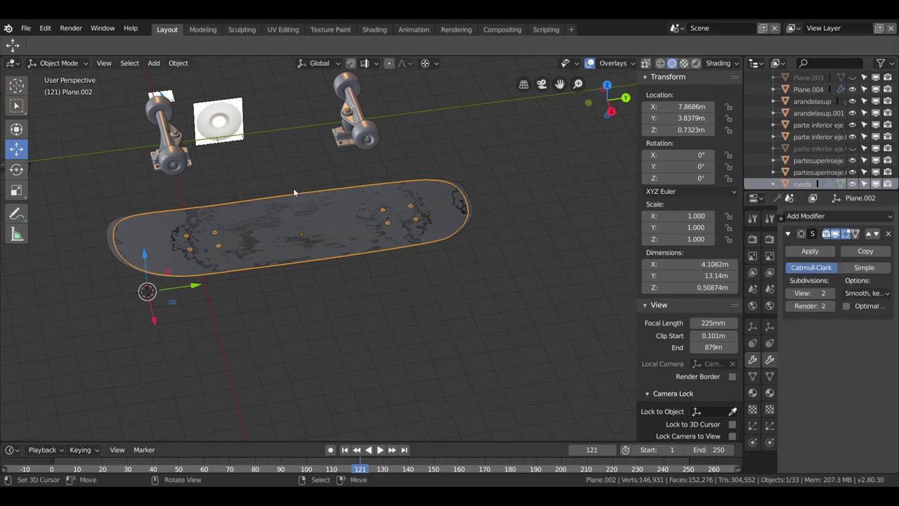
{"action": "left_click", "coordinate": [472, 205]}
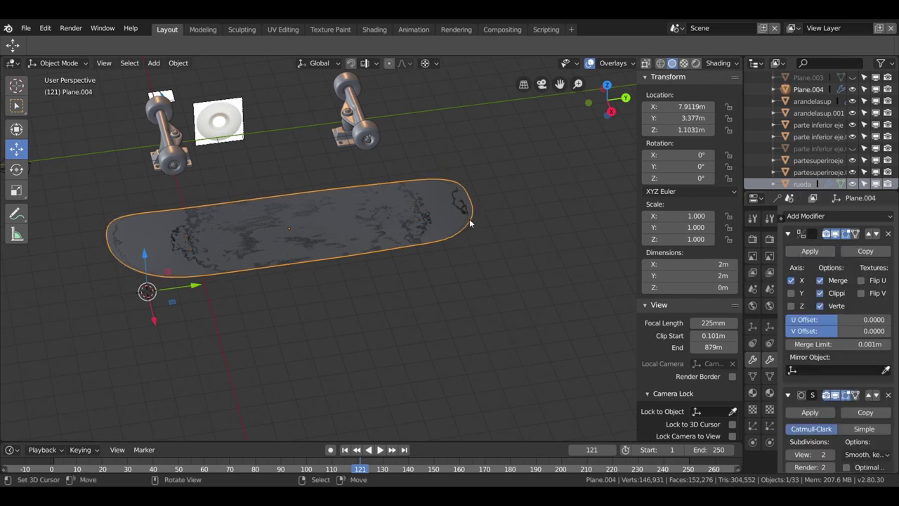
{"action": "key", "text": "x"}
{"action": "left_click", "coordinate": [460, 241]}
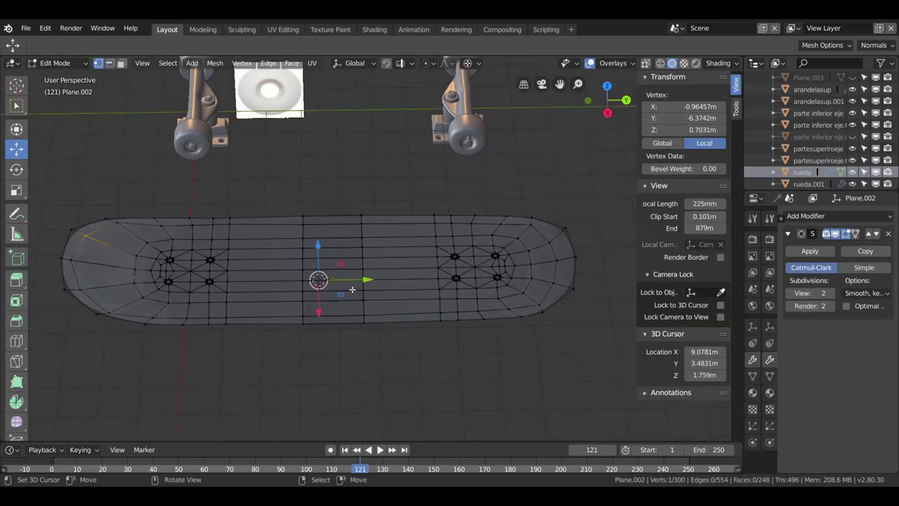
{"action": "middle_click_drag", "start_coordinate": [343, 287], "coordinate": [361, 264]}
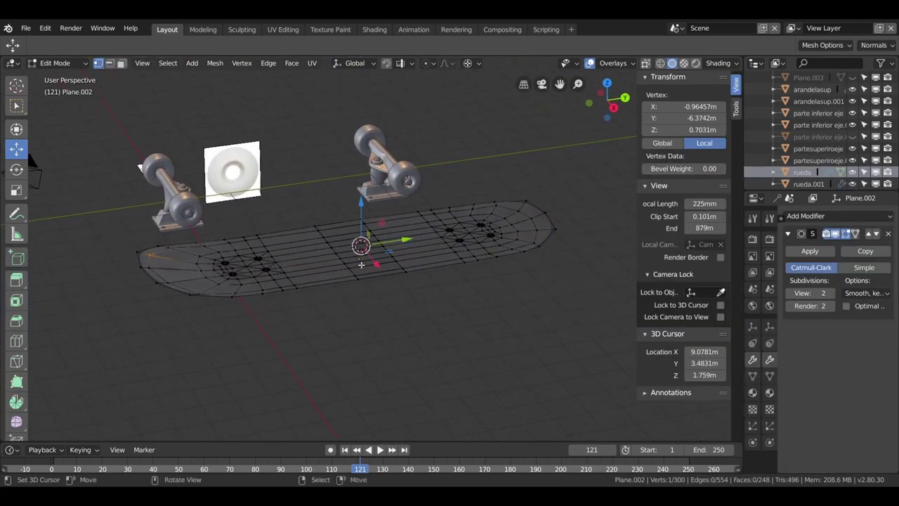
Select the whole deck mesh and merge its doubles, removing 22 vertices.
{"action": "key", "text": "alt+a"}
{"action": "key", "text": "a"}
{"action": "mouse_move", "coordinate": [361, 264]}
{"action": "middle_mouse_down"}
{"action": "mouse_move", "coordinate": [472, 357]}
{"action": "mouse_move", "coordinate": [378, 281]}
{"action": "middle_mouse_up"}
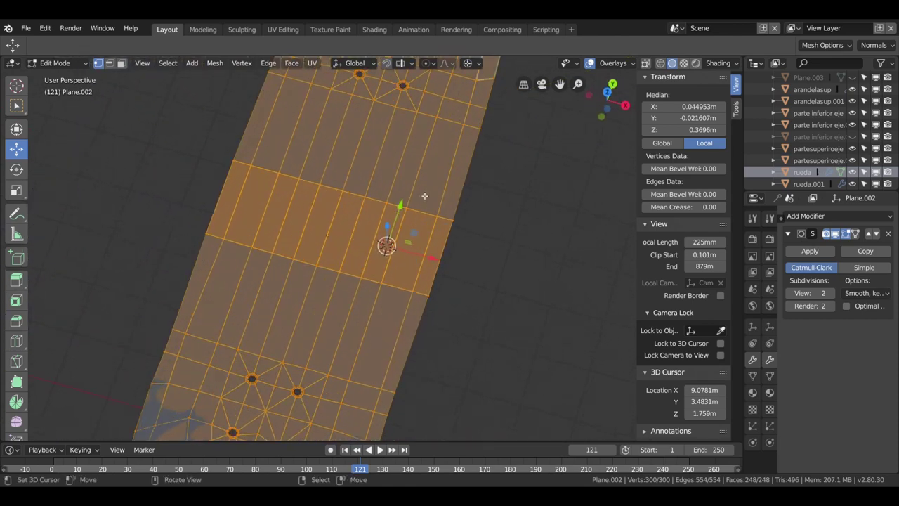
{"action": "left_click", "coordinate": [448, 222], "text": "alt"}
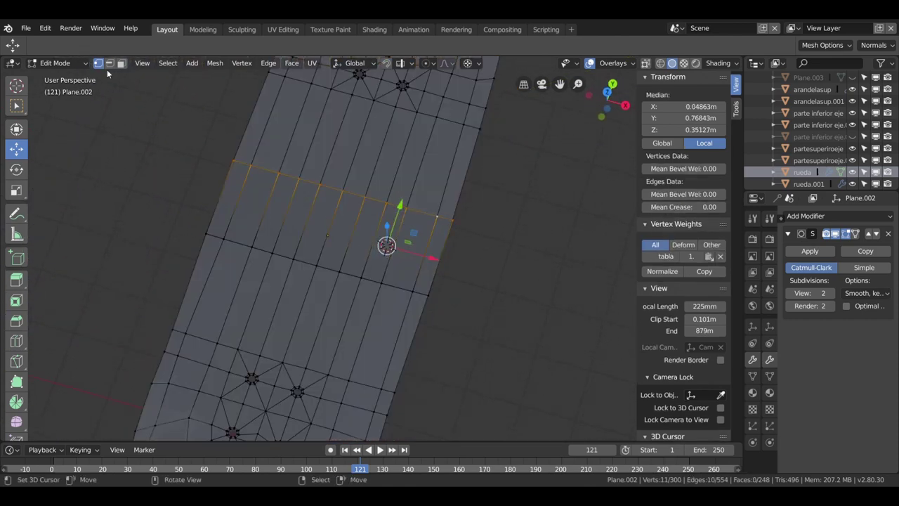
{"action": "key", "text": "a"}
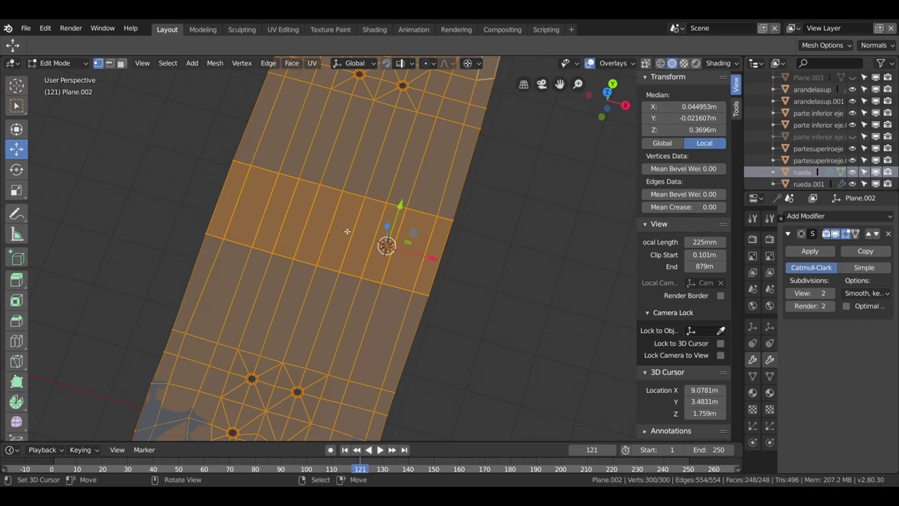
{"action": "right_click", "coordinate": [346, 231]}
{"action": "left_click", "coordinate": [344, 231]}
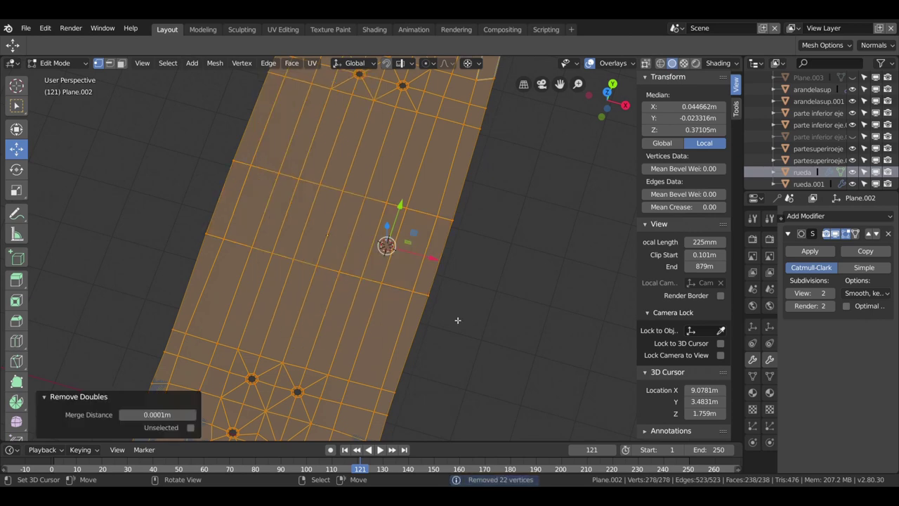
{"action": "middle_click_drag", "start_coordinate": [451, 312], "coordinate": [332, 237]}
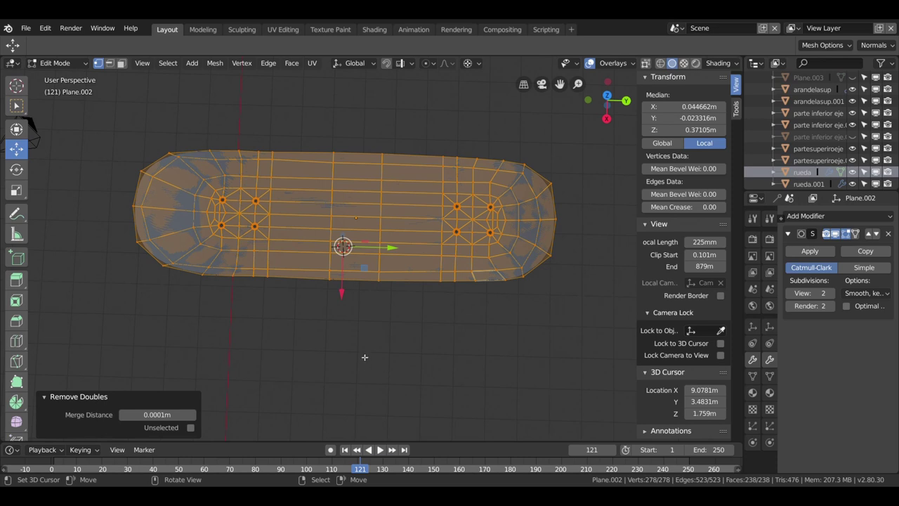
{"action": "scroll", "coordinate": [507, 300], "scroll_direction": "down", "scroll_amount": 2}
{"action": "scroll", "coordinate": [507, 300], "scroll_direction": "up", "scroll_amount": 2}
{"action": "middle_click_drag", "start_coordinate": [471, 276], "coordinate": [470, 237]}
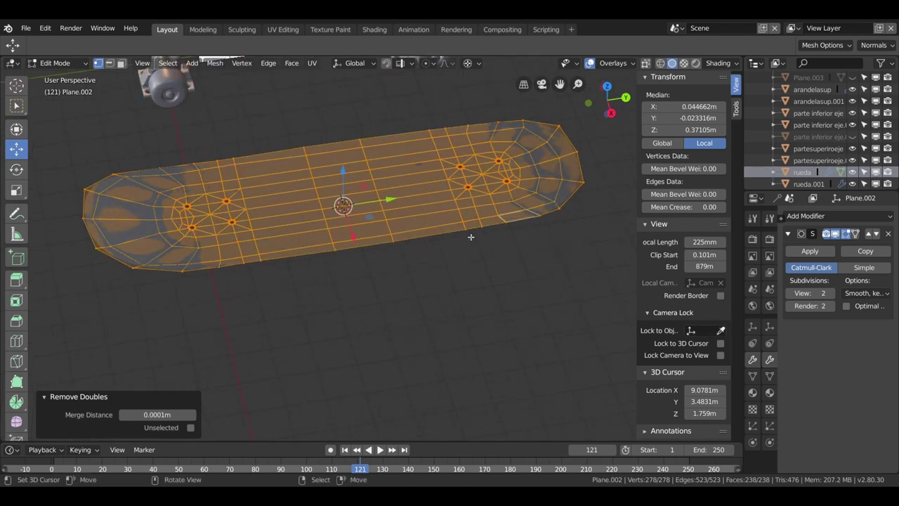
{"action": "key", "text": "KP_3"}
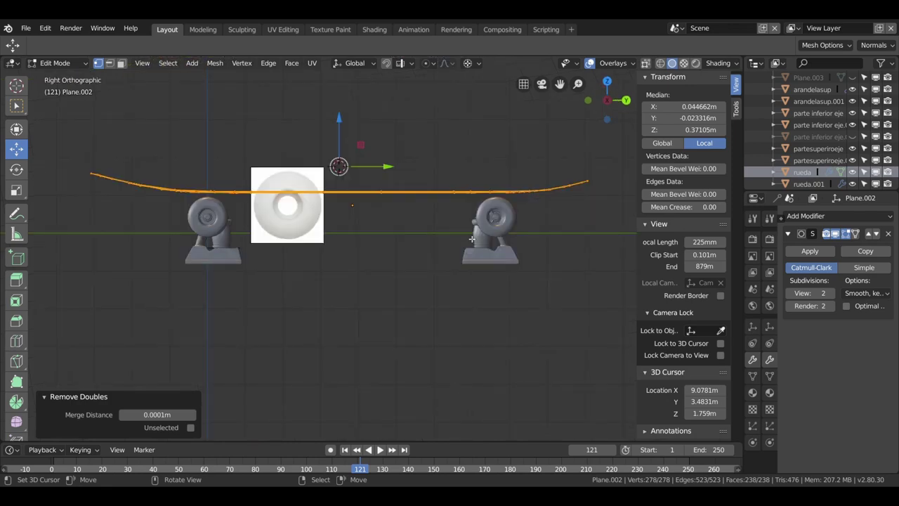
Extrude the deck 0.141 m upward along Z to give it thickness.
{"action": "key", "text": "e"}
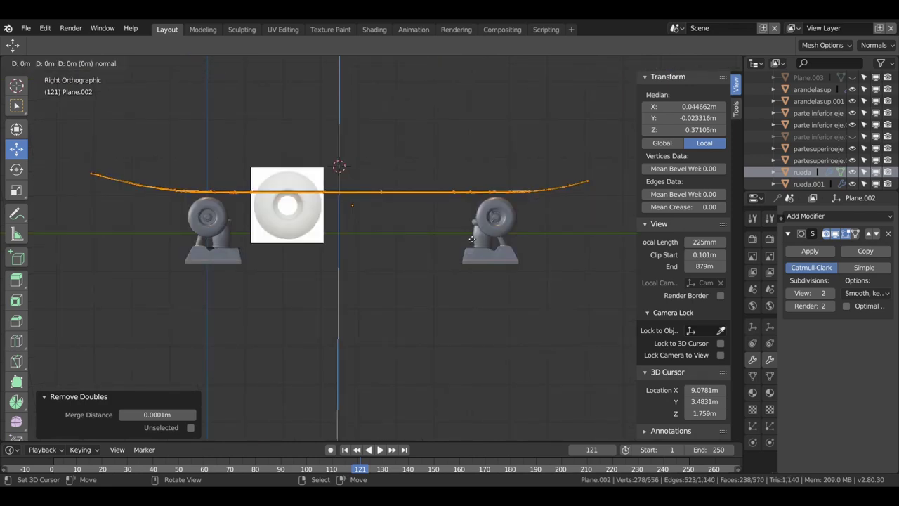
{"action": "right_click", "coordinate": [471, 239]}
{"action": "scroll", "coordinate": [382, 256], "scroll_direction": "up", "scroll_amount": 1}
{"action": "scroll", "coordinate": [383, 257], "scroll_direction": "up", "scroll_amount": 2}
{"action": "scroll", "coordinate": [382, 256], "scroll_direction": "up", "scroll_amount": 1}
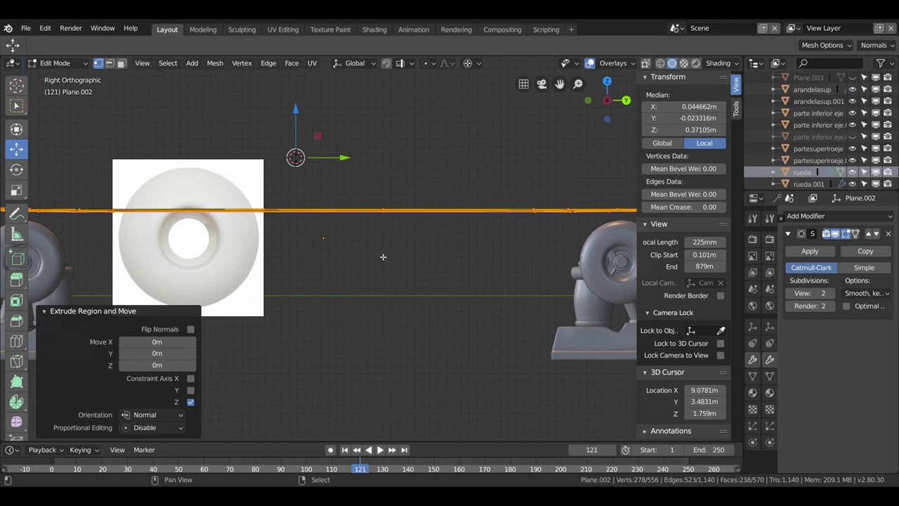
{"action": "scroll", "coordinate": [382, 256], "scroll_direction": "up", "scroll_amount": 1}
{"action": "key", "text": "e"}
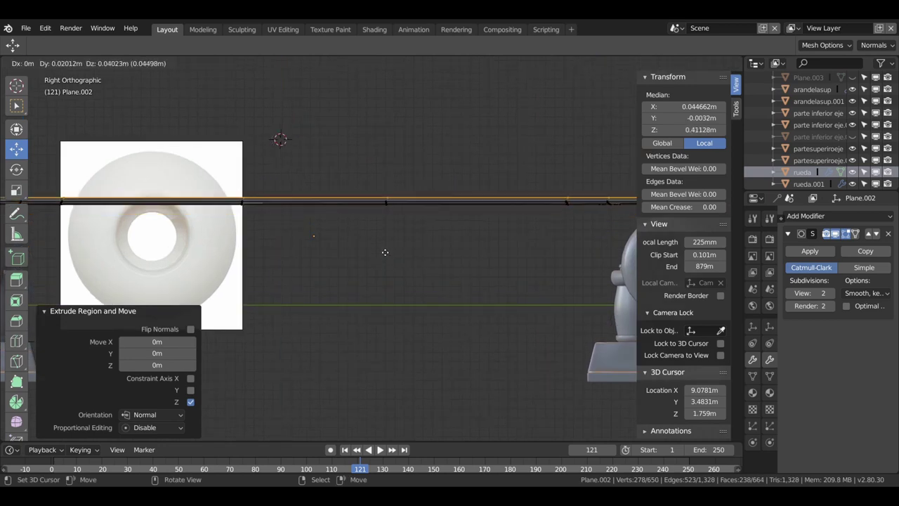
{"action": "key", "text": "z"}
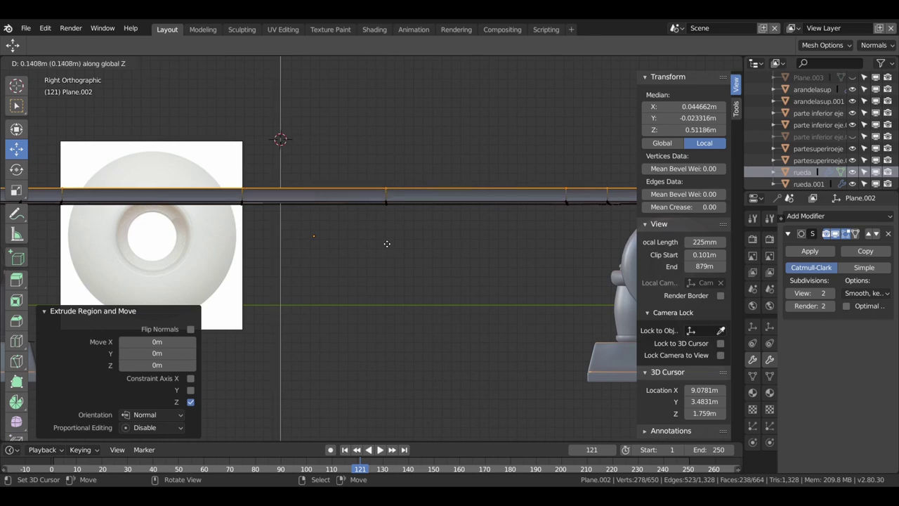
{"action": "left_click", "coordinate": [387, 243]}
{"action": "middle_click_drag", "start_coordinate": [375, 224], "coordinate": [375, 241]}
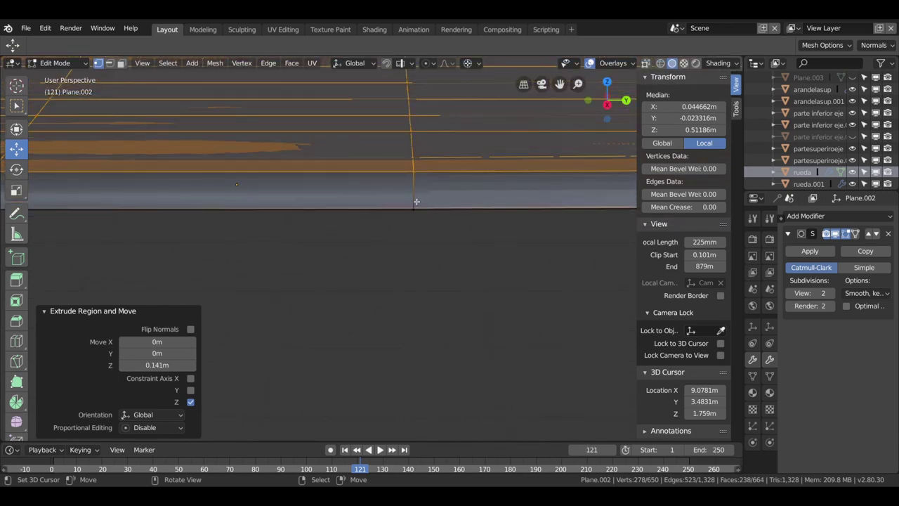
{"action": "middle_click_drag", "start_coordinate": [416, 202], "coordinate": [481, 253]}
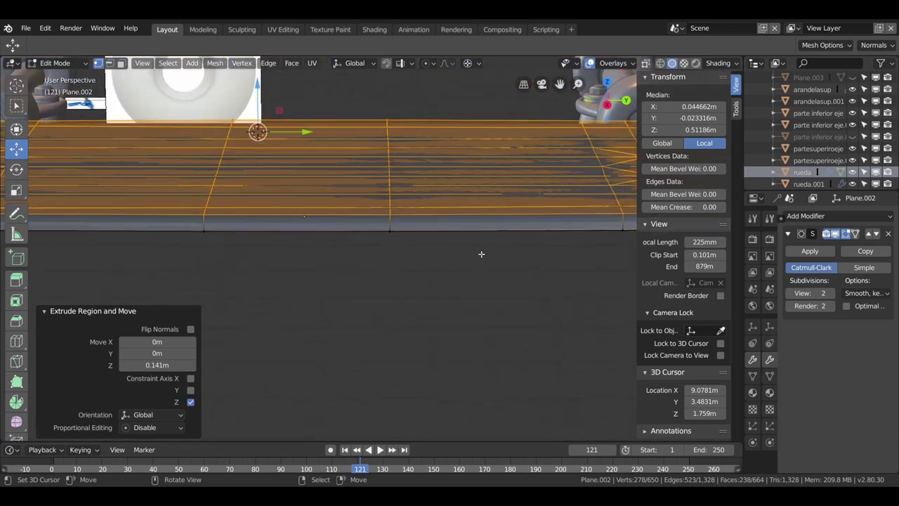
Merge duplicate vertices across the whole deck, removing 94, and return to Object Mode.
{"action": "key", "text": "alt+a"}
{"action": "key", "text": "a"}
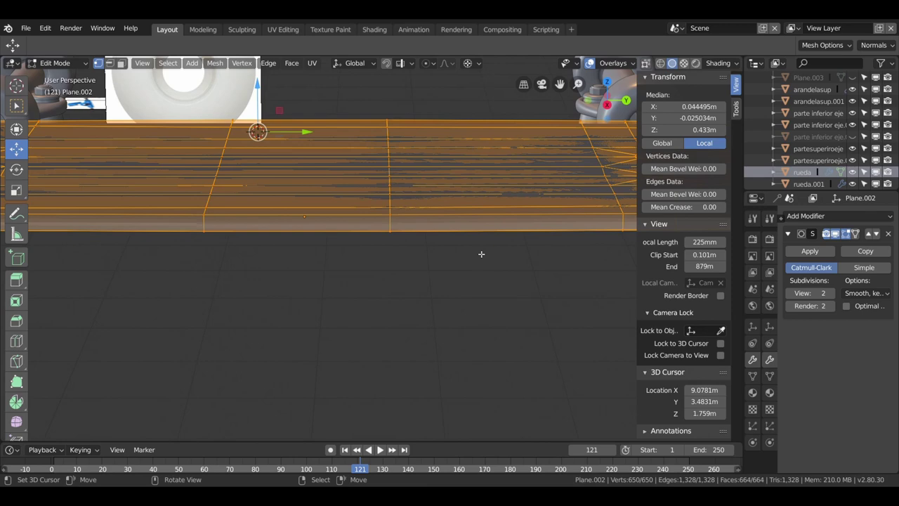
{"action": "right_click", "coordinate": [481, 253]}
{"action": "right_click", "coordinate": [431, 225]}
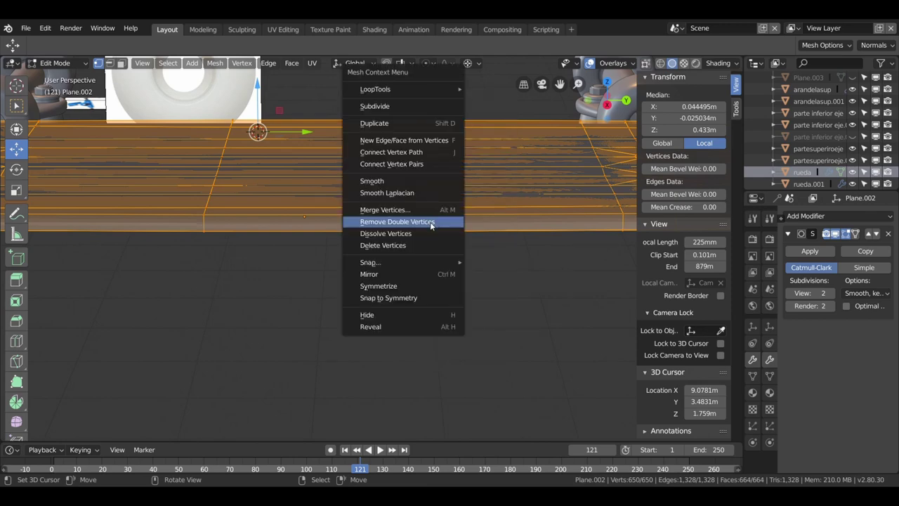
{"action": "left_click", "coordinate": [432, 223]}
{"action": "scroll", "coordinate": [443, 259], "scroll_direction": "down", "scroll_amount": 2}
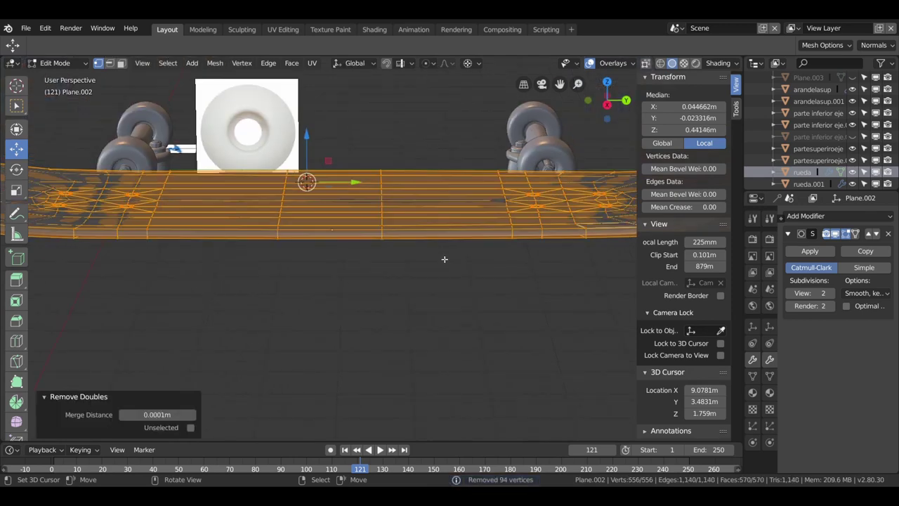
{"action": "scroll", "coordinate": [444, 259], "scroll_direction": "down", "scroll_amount": 2}
{"action": "mouse_move", "coordinate": [444, 259]}
{"action": "middle_mouse_down"}
{"action": "mouse_move", "coordinate": [438, 312]}
{"action": "mouse_move", "coordinate": [442, 256]}
{"action": "mouse_move", "coordinate": [428, 251]}
{"action": "middle_mouse_up"}
{"action": "scroll", "coordinate": [442, 255], "scroll_direction": "up", "scroll_amount": 2}
{"action": "scroll", "coordinate": [419, 251], "scroll_direction": "up", "scroll_amount": 2}
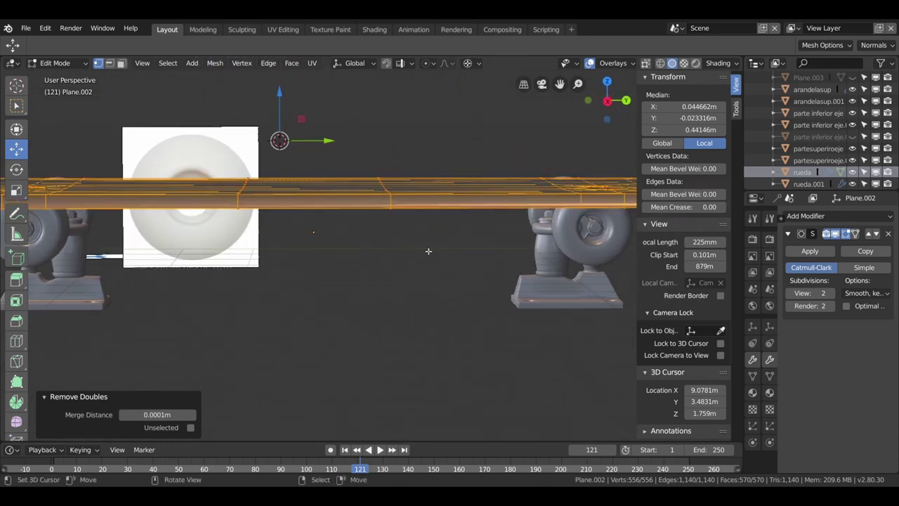
{"action": "right_click", "coordinate": [428, 250]}
{"action": "left_click", "coordinate": [421, 247]}
{"action": "key", "text": "Tab"}
Apply Smooth Shading to the Plane.002 deck.
{"action": "right_click", "coordinate": [392, 254]}
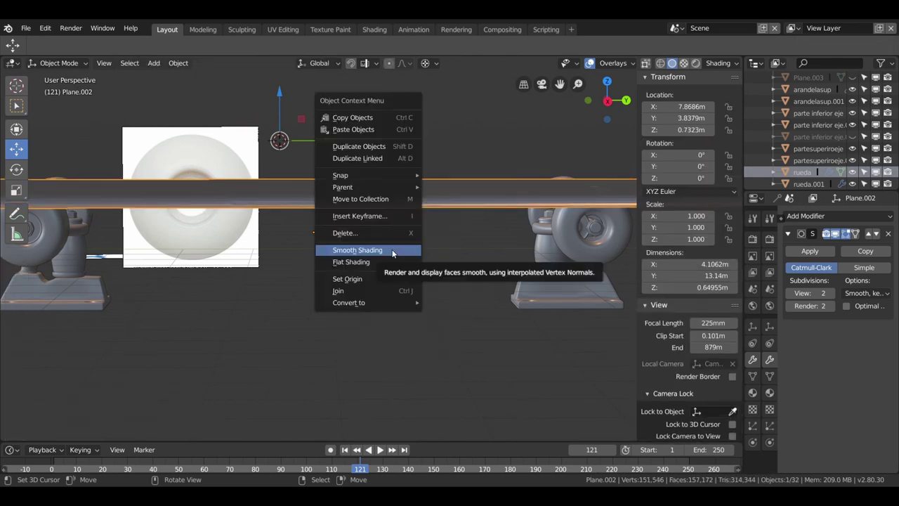
{"action": "left_click", "coordinate": [385, 250]}
{"action": "key", "text": "Tab"}
{"action": "mouse_move", "coordinate": [385, 250]}
{"action": "middle_mouse_down"}
{"action": "mouse_move", "coordinate": [400, 311]}
{"action": "mouse_move", "coordinate": [564, 286]}
{"action": "mouse_move", "coordinate": [387, 311]}
{"action": "mouse_move", "coordinate": [363, 238]}
{"action": "mouse_move", "coordinate": [385, 265]}
{"action": "mouse_move", "coordinate": [370, 329]}
{"action": "mouse_move", "coordinate": [441, 328]}
{"action": "mouse_move", "coordinate": [464, 286]}
{"action": "mouse_move", "coordinate": [515, 281]}
{"action": "middle_mouse_up"}
{"action": "key", "text": "Tab"}
{"action": "scroll", "coordinate": [514, 250], "scroll_direction": "up", "scroll_amount": 2}
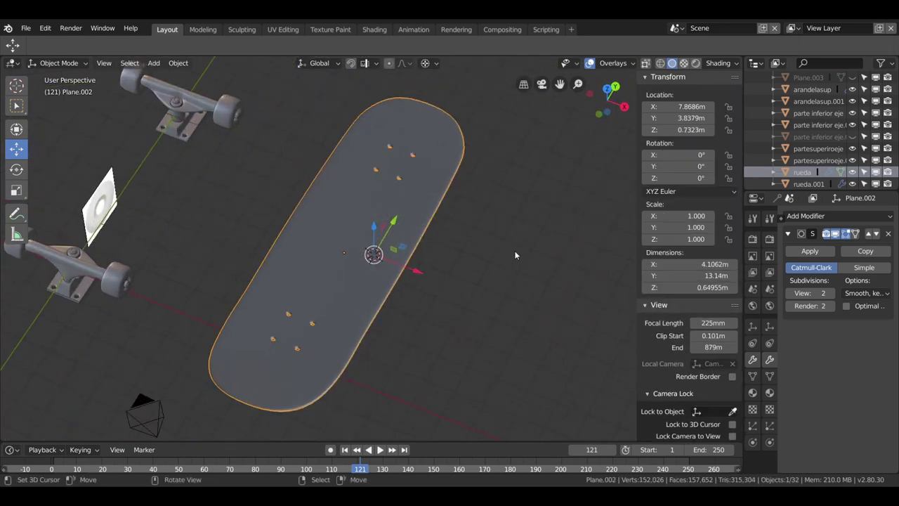
{"action": "scroll", "coordinate": [437, 269], "scroll_direction": "up", "scroll_amount": 2}
{"action": "mouse_move", "coordinate": [437, 270]}
{"action": "middle_mouse_down"}
{"action": "mouse_move", "coordinate": [343, 285]}
{"action": "mouse_move", "coordinate": [339, 247]}
{"action": "mouse_move", "coordinate": [422, 288]}
{"action": "middle_mouse_up"}
{"action": "key", "text": "Tab"}
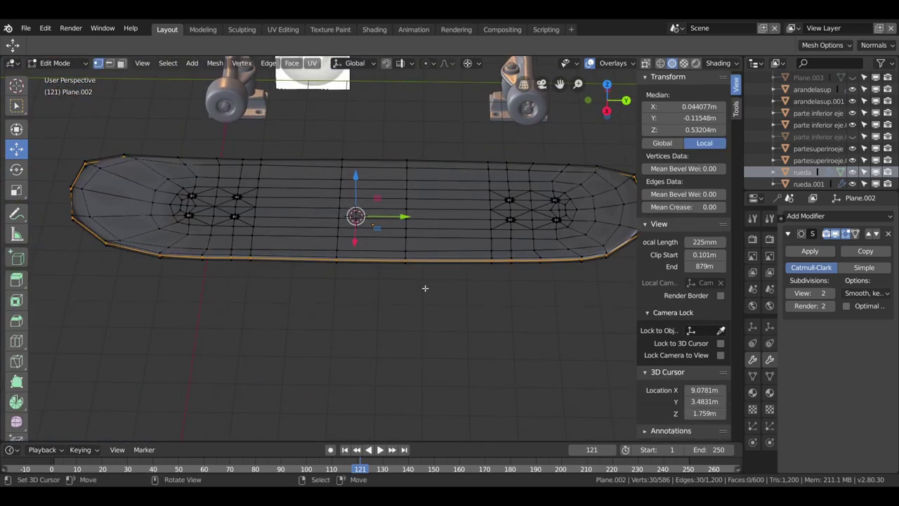
{"action": "key", "text": "Tab"}
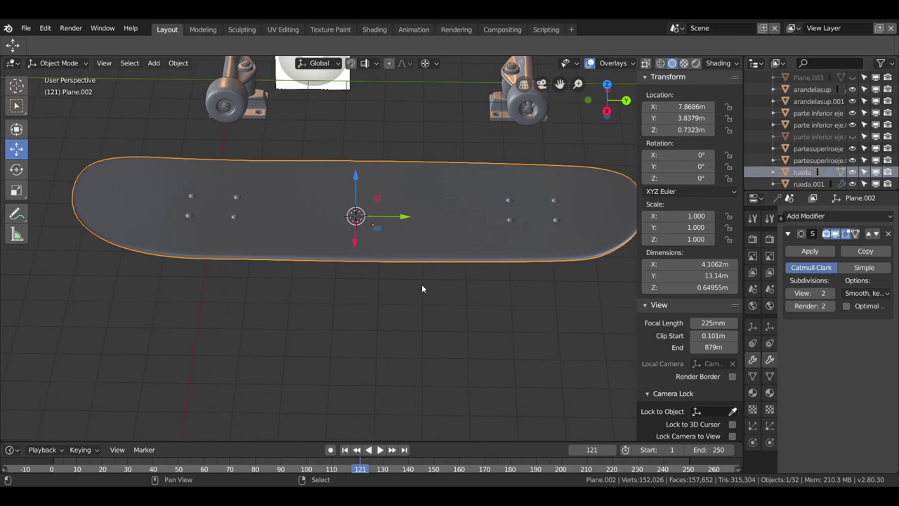
Recalculate the whole deck's normals outward, then select the truck assembly.
{"action": "key", "text": "Tab"}
{"action": "key", "text": "a"}
{"action": "key", "text": "alt+a"}
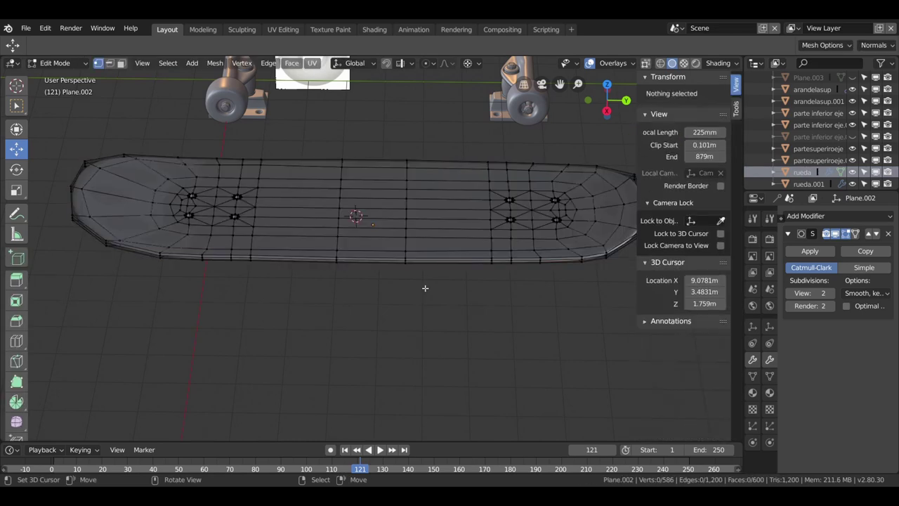
{"action": "key", "text": "a"}
{"action": "key", "text": "shift+n"}
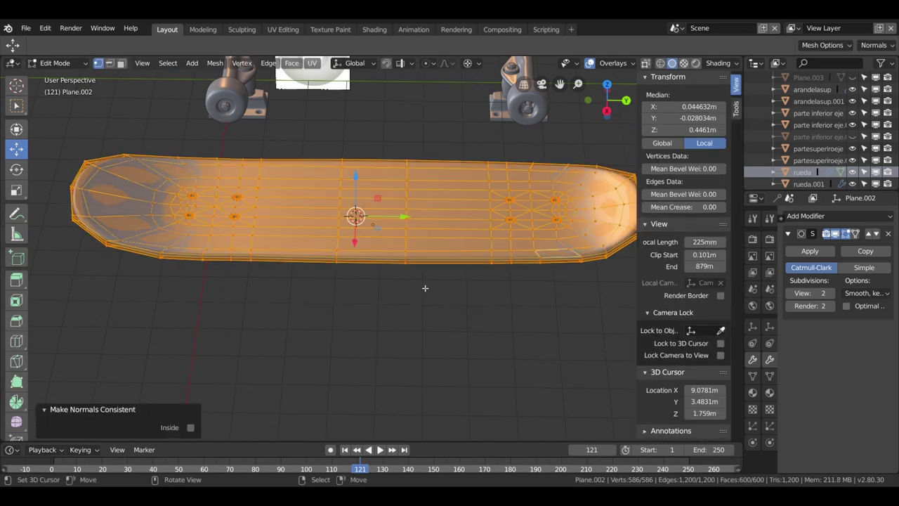
{"action": "key", "text": "Tab"}
{"action": "scroll", "coordinate": [422, 283], "scroll_direction": "down", "scroll_amount": 3}
{"action": "mouse_move", "coordinate": [421, 284]}
{"action": "middle_mouse_down"}
{"action": "mouse_move", "coordinate": [454, 303]}
{"action": "mouse_move", "coordinate": [473, 272]}
{"action": "mouse_move", "coordinate": [453, 264]}
{"action": "mouse_move", "coordinate": [421, 289]}
{"action": "mouse_move", "coordinate": [396, 286]}
{"action": "mouse_move", "coordinate": [400, 252]}
{"action": "mouse_move", "coordinate": [433, 302]}
{"action": "mouse_move", "coordinate": [461, 306]}
{"action": "middle_mouse_up"}
{"action": "left_click", "coordinate": [319, 325]}
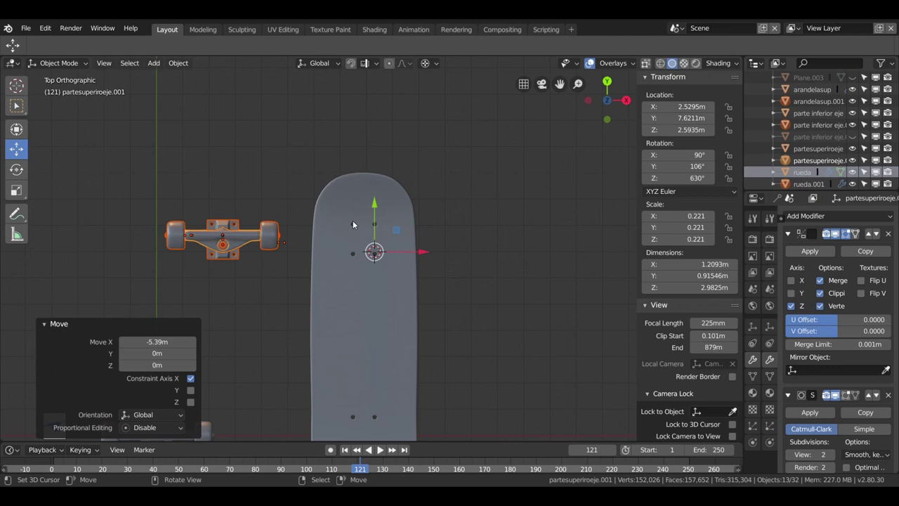
Slide the truck along X onto the deck centre, then nudge it -0.0126 m.
{"action": "scroll", "coordinate": [343, 255], "scroll_direction": "up", "scroll_amount": 3}
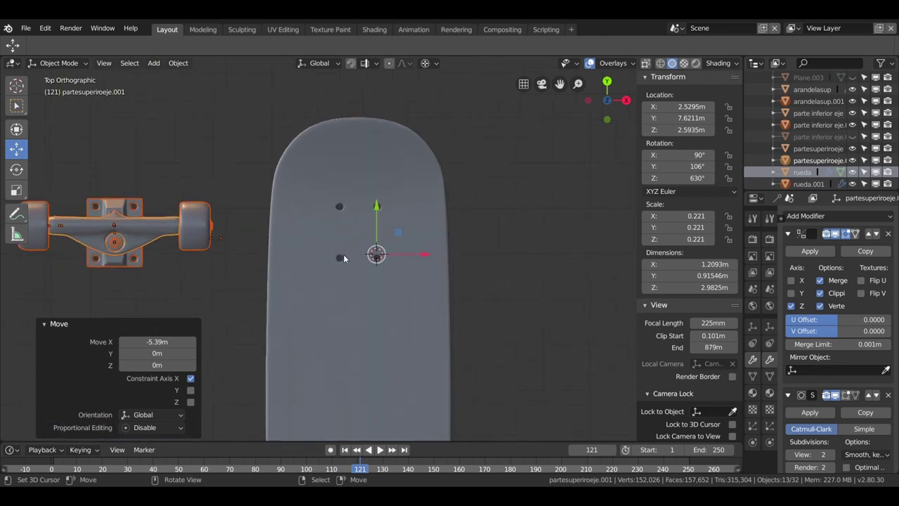
{"action": "key", "text": "g"}
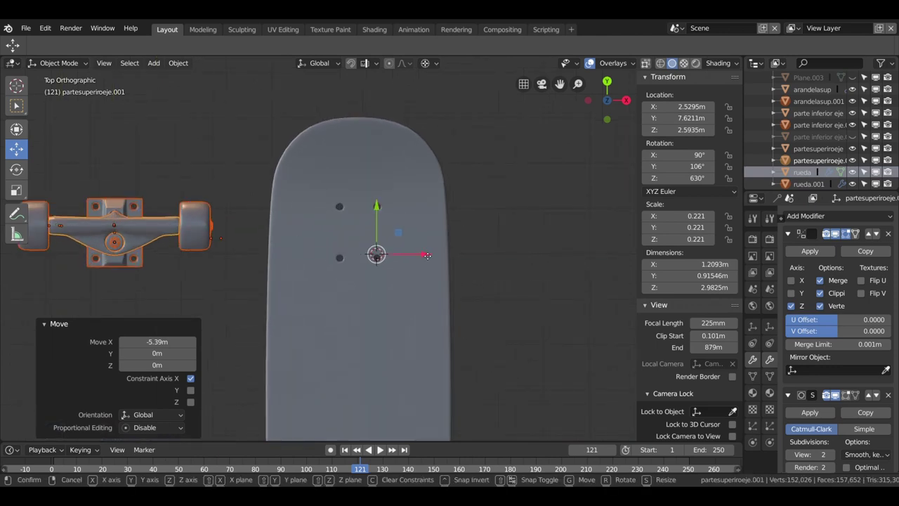
{"action": "key", "text": "x"}
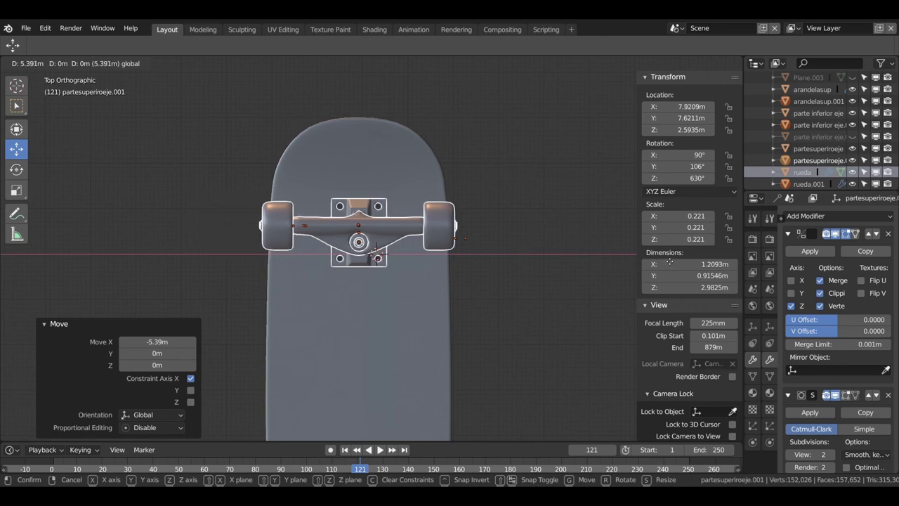
{"action": "key", "text": "Return"}
{"action": "scroll", "coordinate": [552, 274], "scroll_direction": "up", "scroll_amount": 3}
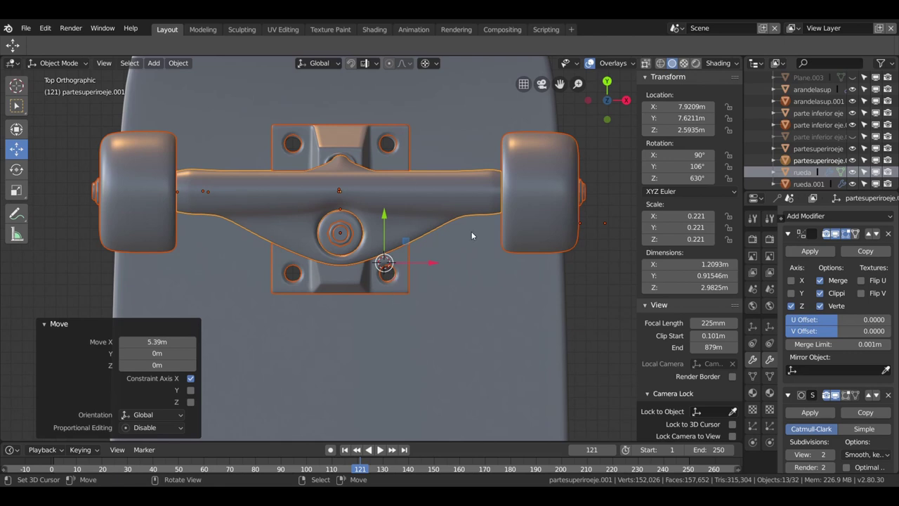
{"action": "key", "text": "g"}
{"action": "key", "text": "x"}
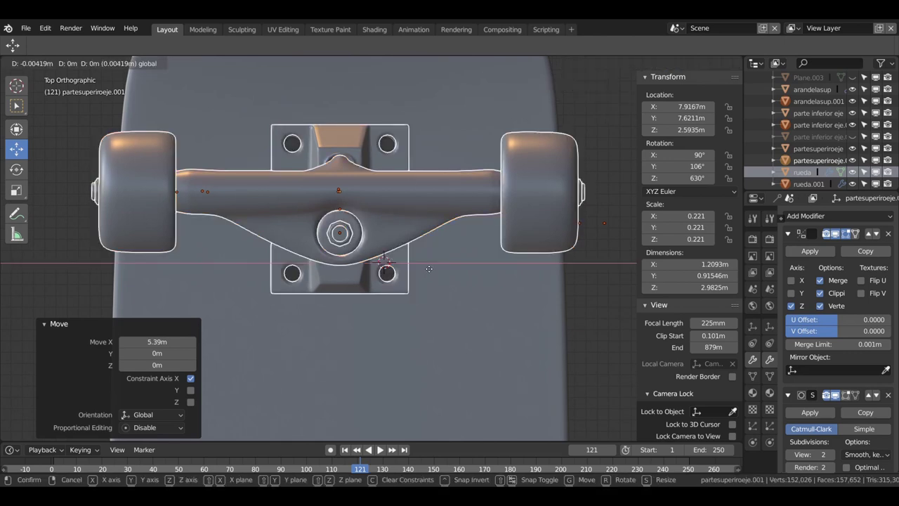
{"action": "left_click", "coordinate": [427, 268]}
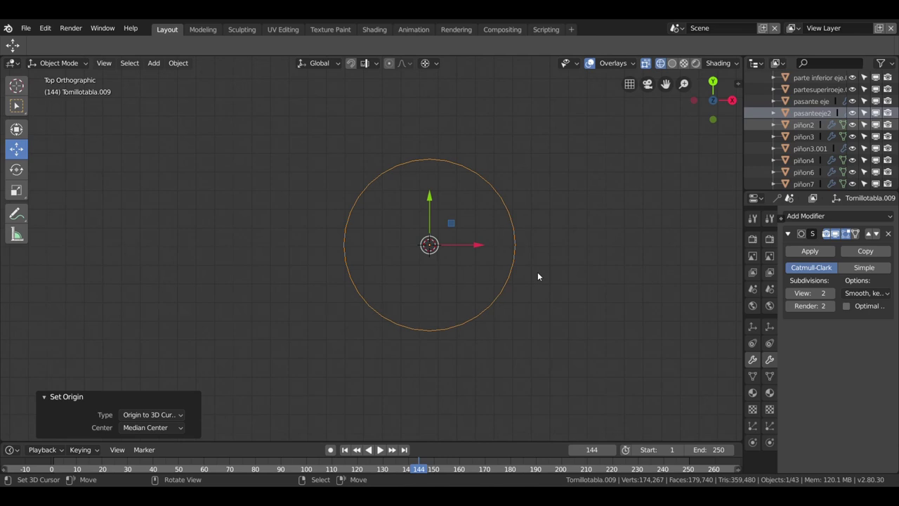
Fill the screw head's octagon outline with a face and inset it once.
{"action": "middle_click_drag", "start_coordinate": [537, 276], "coordinate": [486, 277], "text": "shift"}
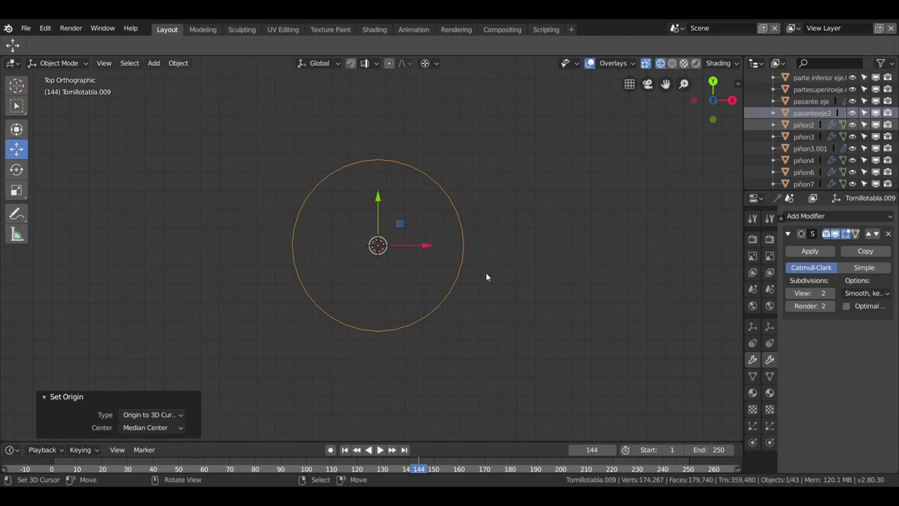
{"action": "key", "text": "Tab"}
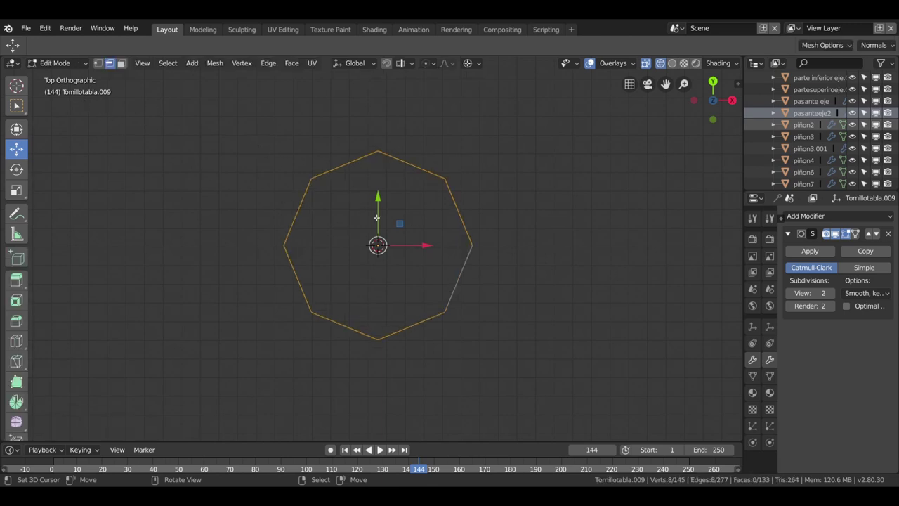
{"action": "key", "text": "f"}
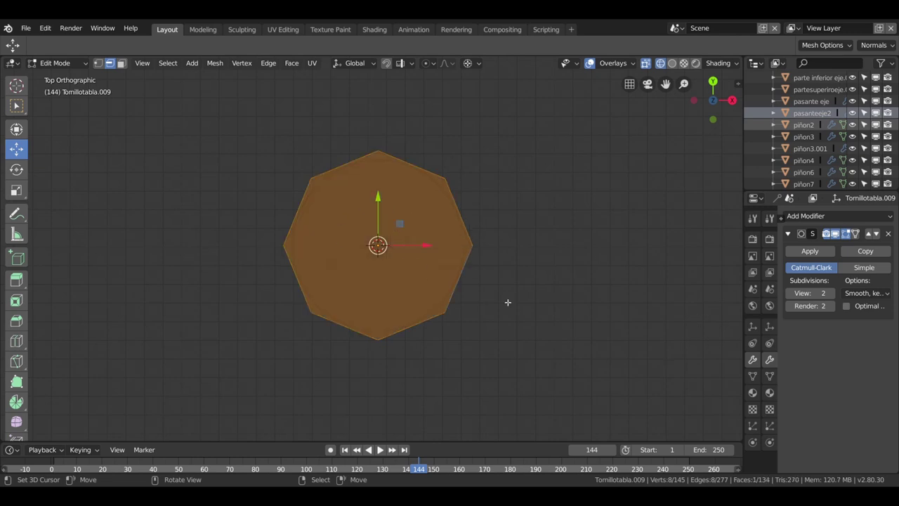
{"action": "key", "text": "i"}
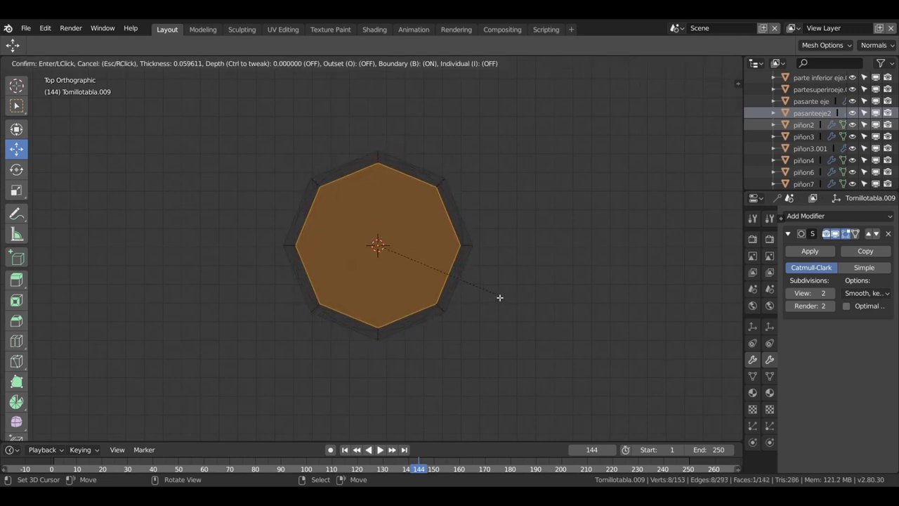
{"action": "left_click", "coordinate": [500, 298]}
Inset the face again at 0.1778 m to a small centre and show solid shading.
{"action": "key", "text": "i"}
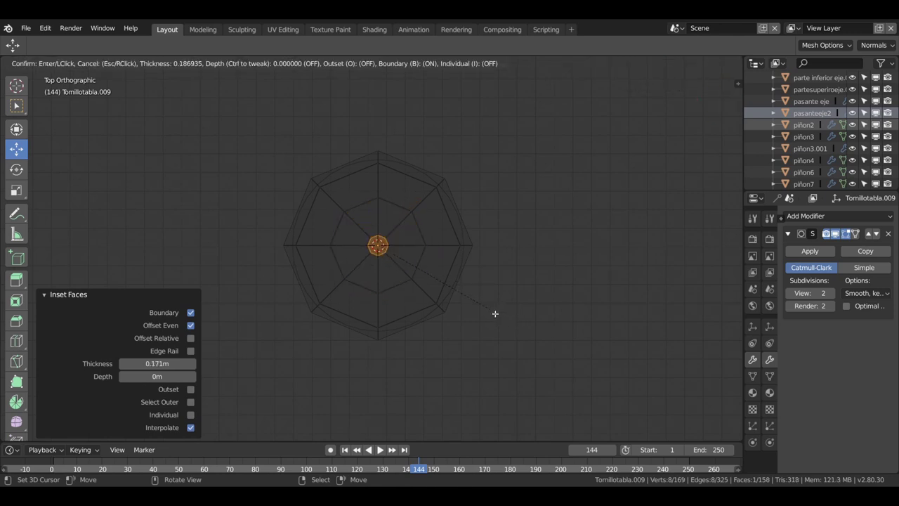
{"action": "left_click", "coordinate": [489, 309]}
{"action": "scroll", "coordinate": [445, 281], "scroll_direction": "up", "scroll_amount": 2}
{"action": "scroll", "coordinate": [445, 281], "scroll_direction": "up", "scroll_amount": 2}
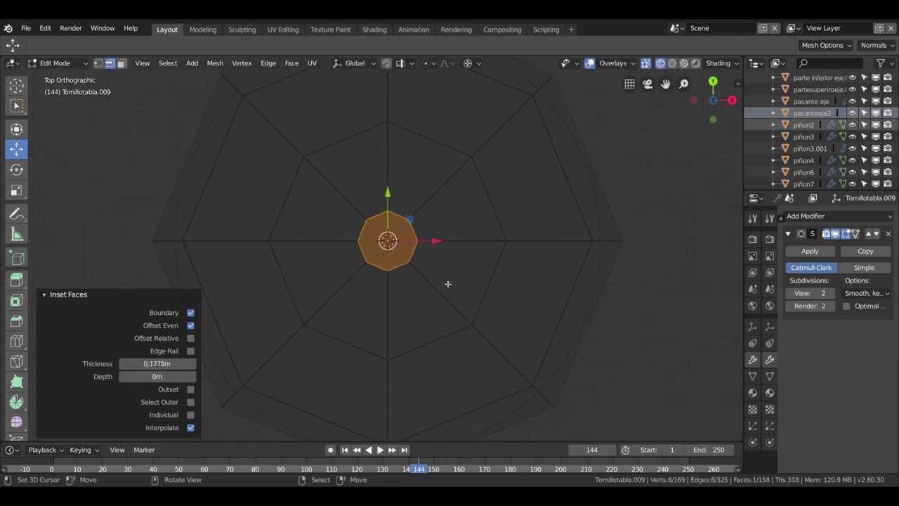
{"action": "key", "text": "shift+z"}
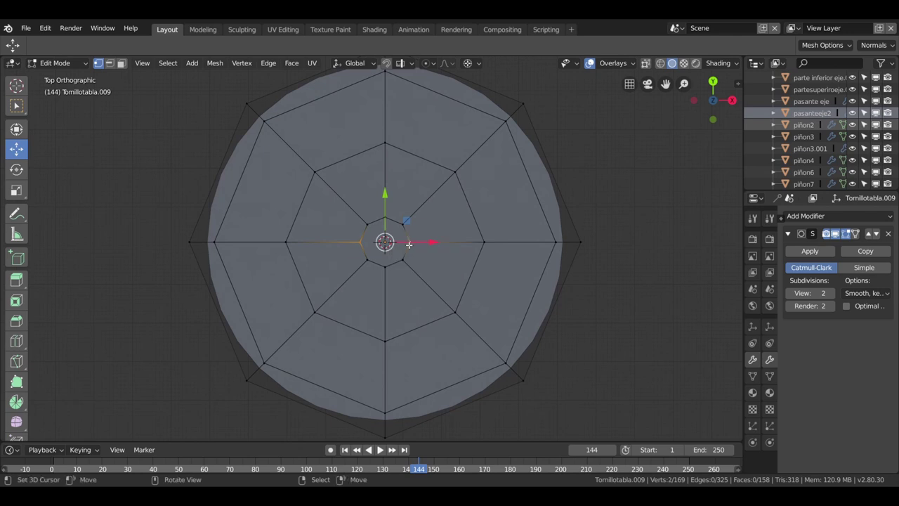
In face select mode, select all faces on the left half of the head disc.
{"action": "left_click", "coordinate": [389, 270]}
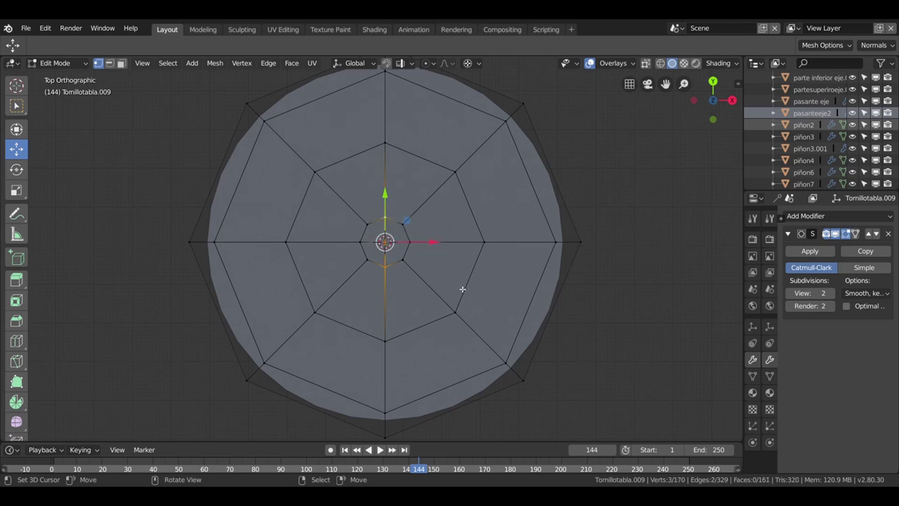
{"action": "left_click", "coordinate": [121, 62]}
{"action": "left_click", "coordinate": [345, 87]}
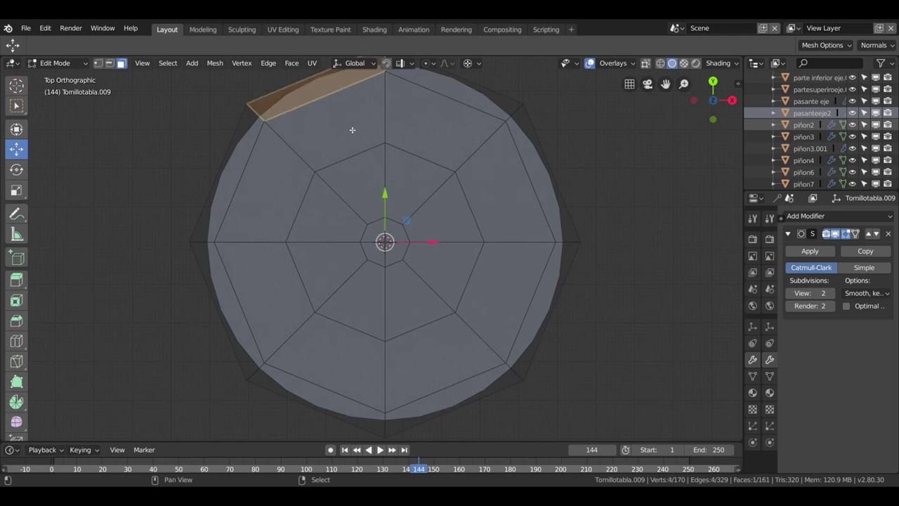
{"action": "left_click", "coordinate": [352, 129], "text": "shift"}
{"action": "left_click", "coordinate": [363, 184], "text": "shift"}
{"action": "left_click", "coordinate": [376, 234], "text": "shift"}
{"action": "left_click", "coordinate": [371, 256], "text": "shift"}
{"action": "left_click", "coordinate": [375, 271], "text": "shift"}
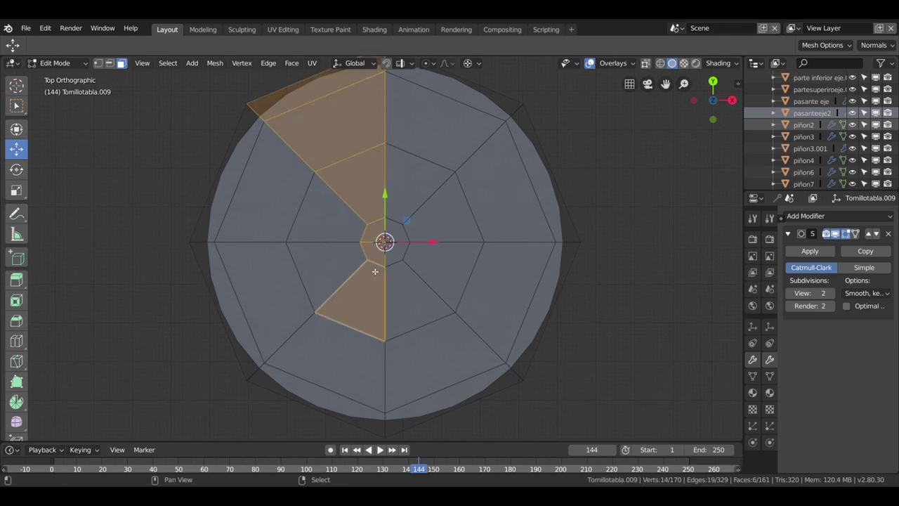
{"action": "left_click", "coordinate": [363, 353], "text": "shift"}
{"action": "left_click", "coordinate": [353, 410], "text": "shift"}
{"action": "left_click", "coordinate": [285, 333], "text": "shift"}
{"action": "left_click", "coordinate": [323, 285], "text": "shift"}
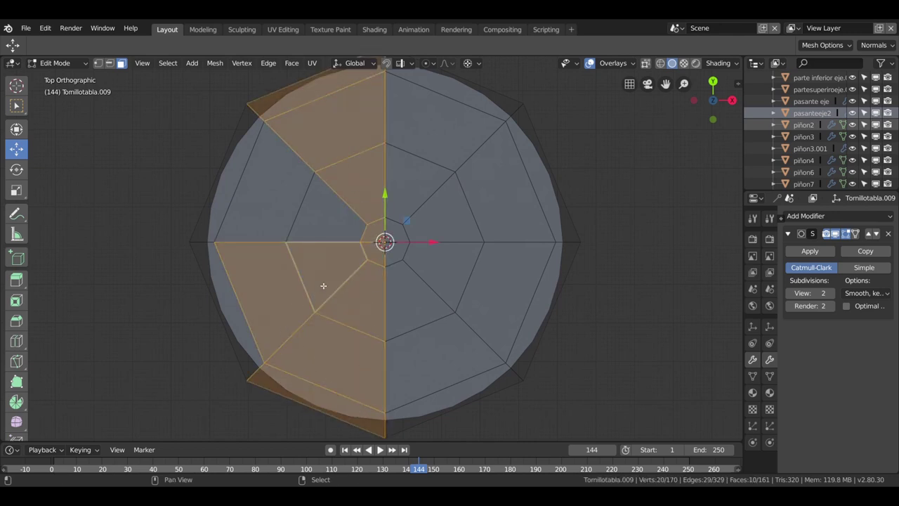
{"action": "left_click", "coordinate": [337, 229], "text": "shift"}
{"action": "left_click", "coordinate": [267, 214], "text": "shift"}
{"action": "left_click", "coordinate": [225, 219], "text": "shift"}
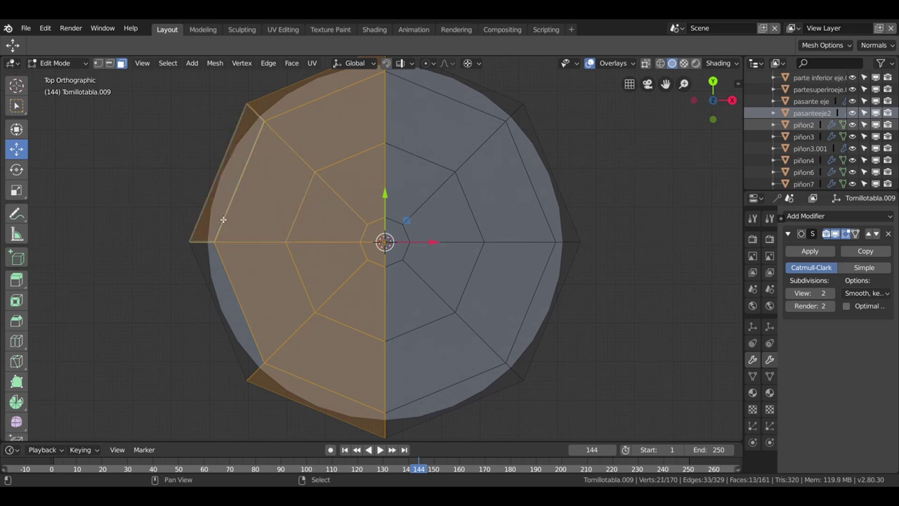
{"action": "left_click", "coordinate": [235, 283], "text": "shift"}
Add the lower-right faces and delete the selection, leaving only the upper-right quarter.
{"action": "left_click", "coordinate": [394, 296], "text": "shift"}
{"action": "left_click", "coordinate": [395, 262], "text": "shift"}
{"action": "left_click", "coordinate": [453, 271], "text": "shift"}
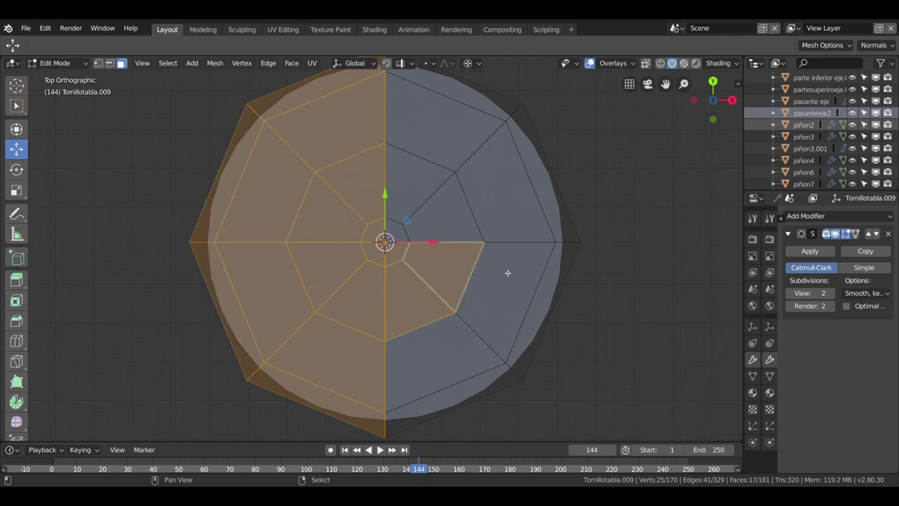
{"action": "left_click", "coordinate": [513, 284], "text": "shift"}
{"action": "left_click", "coordinate": [541, 318], "text": "shift"}
{"action": "left_click", "coordinate": [512, 367], "text": "shift"}
{"action": "left_click", "coordinate": [449, 361], "text": "shift"}
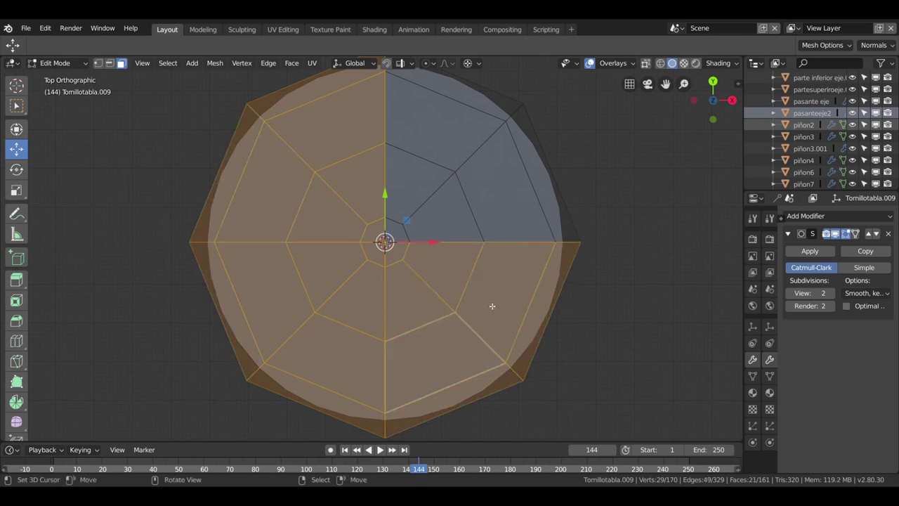
{"action": "key", "text": "x"}
{"action": "left_click", "coordinate": [477, 328]}
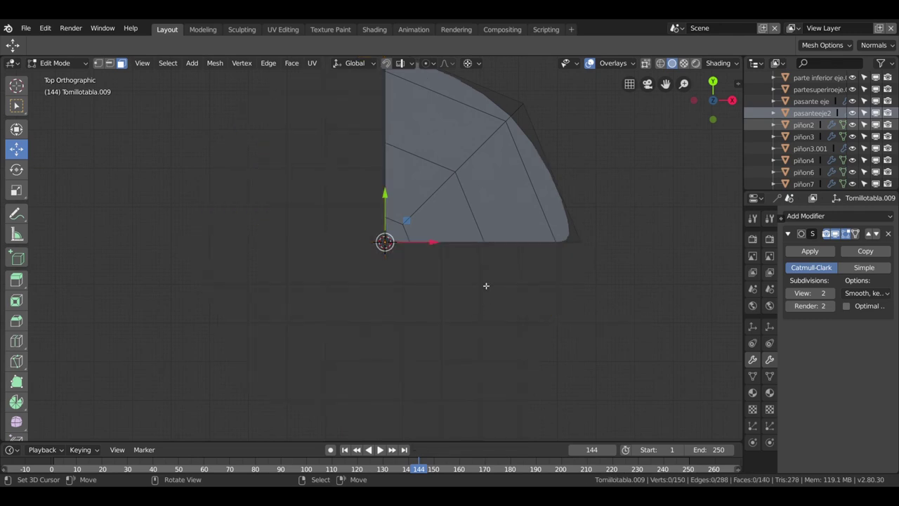
Add a loop cut across the remaining quarter in vertex select mode.
{"action": "mouse_move", "coordinate": [505, 198]}
{"action": "middle_mouse_down", "text": "shift"}
{"action": "mouse_move", "coordinate": [472, 214]}
{"action": "mouse_move", "coordinate": [478, 232]}
{"action": "middle_mouse_up", "text": "shift"}
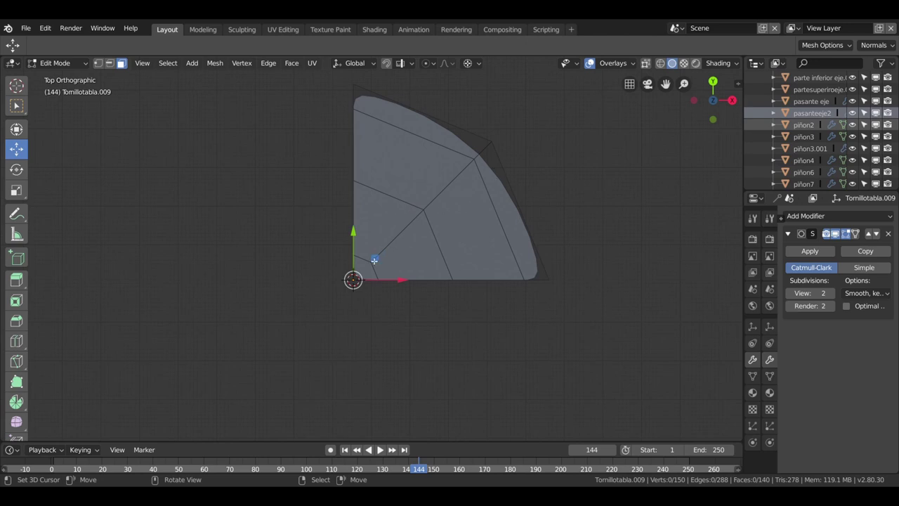
{"action": "key", "text": "1"}
{"action": "key", "text": "ctrl+r"}
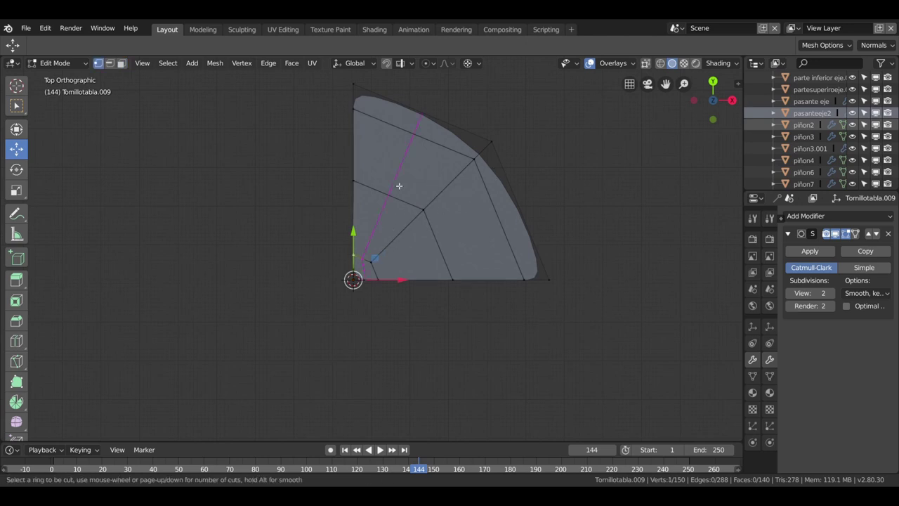
{"action": "left_click", "coordinate": [359, 158]}
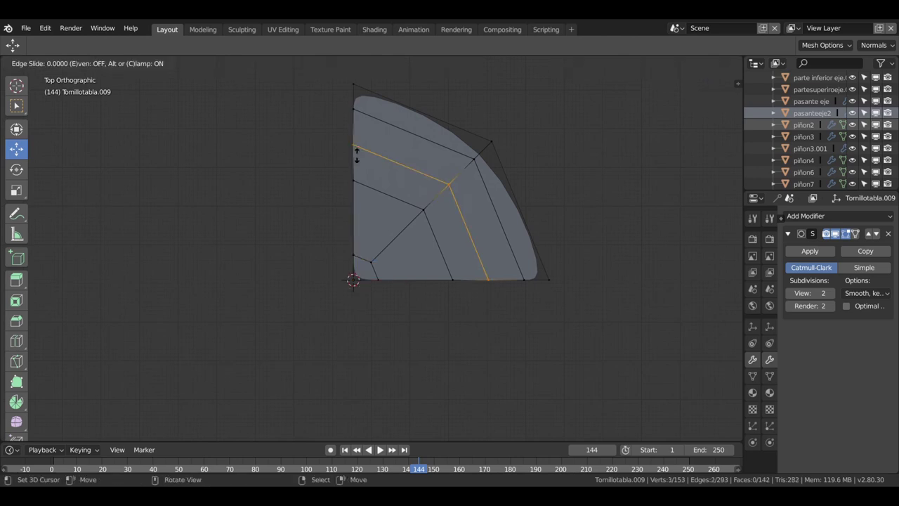
{"action": "left_click", "coordinate": [356, 151]}
Knife-cut two edges from the centre vertex to the left and bottom edge vertices.
{"action": "key", "text": "k"}
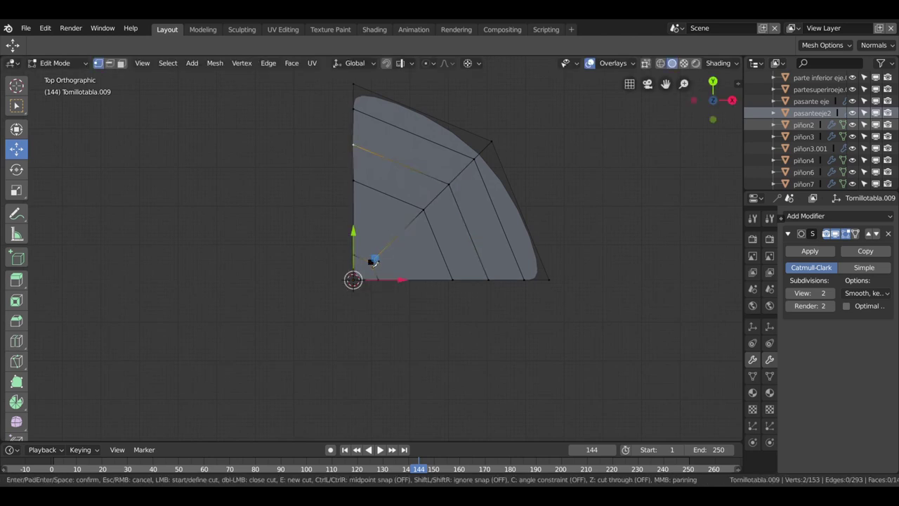
{"action": "left_click", "coordinate": [370, 261]}
{"action": "left_click", "coordinate": [363, 149]}
{"action": "key", "text": "Return"}
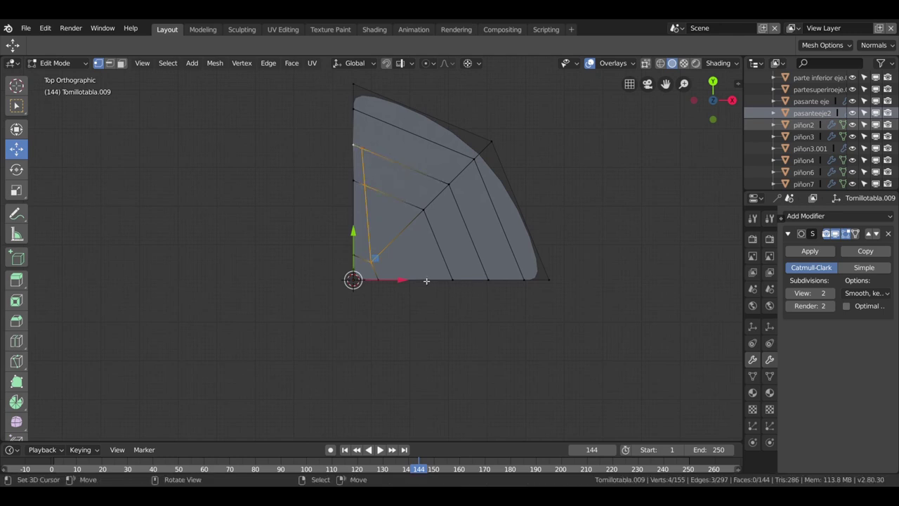
{"action": "key", "text": "k"}
{"action": "left_click", "coordinate": [374, 262]}
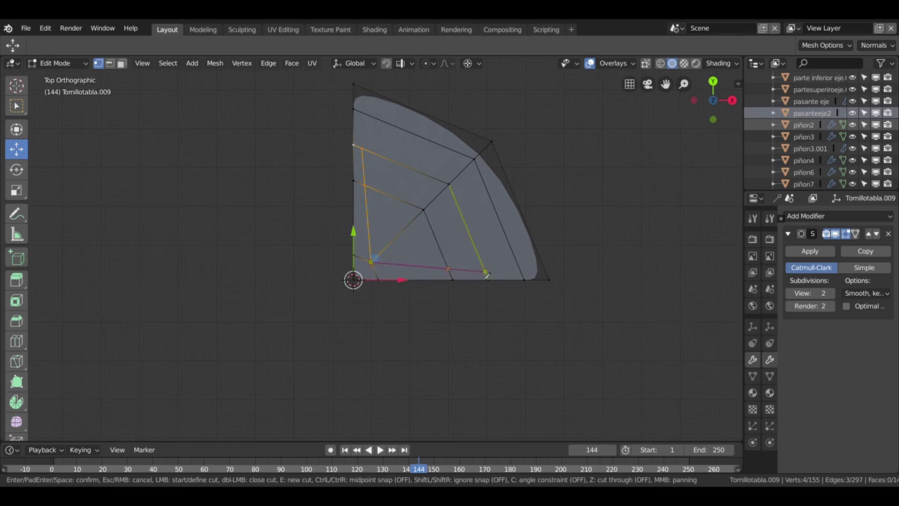
{"action": "left_click", "coordinate": [485, 272]}
{"action": "key", "text": "Return"}
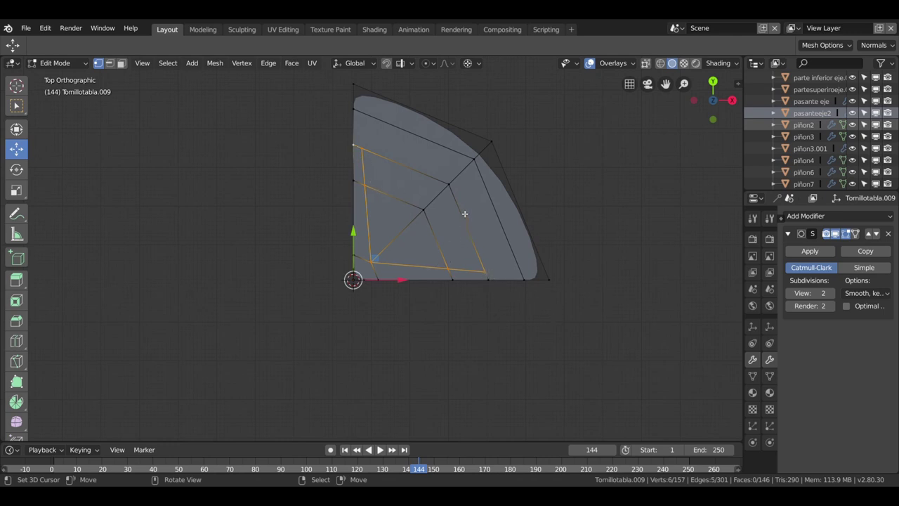
Add two Mirror modifiers on the X axis, enabling merge on the second.
{"action": "left_click", "coordinate": [815, 216]}
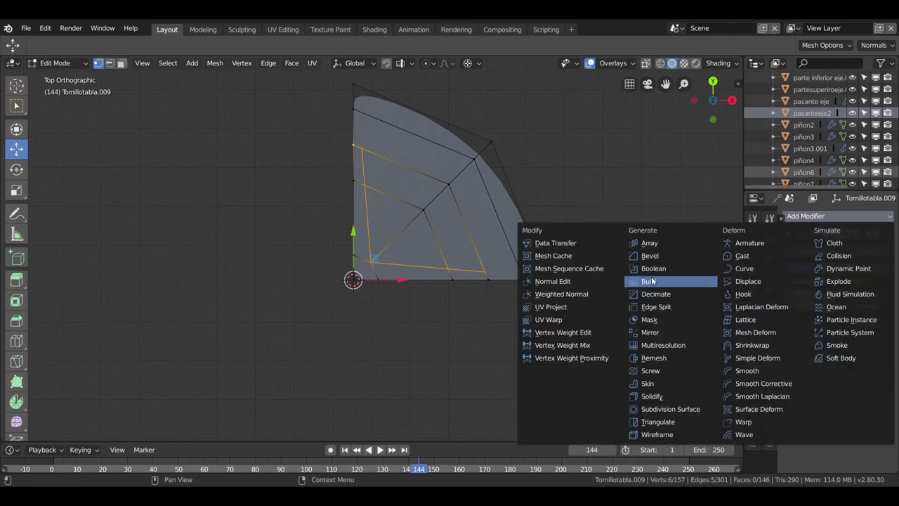
{"action": "left_click", "coordinate": [650, 332]}
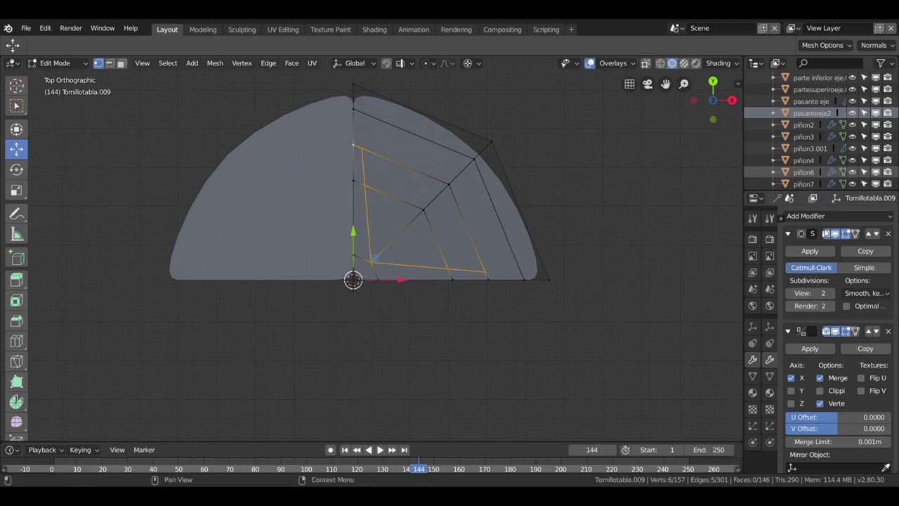
{"action": "left_click", "coordinate": [821, 216]}
{"action": "left_click", "coordinate": [792, 378]}
{"action": "scroll", "coordinate": [819, 384], "scroll_direction": "down", "scroll_amount": 5}
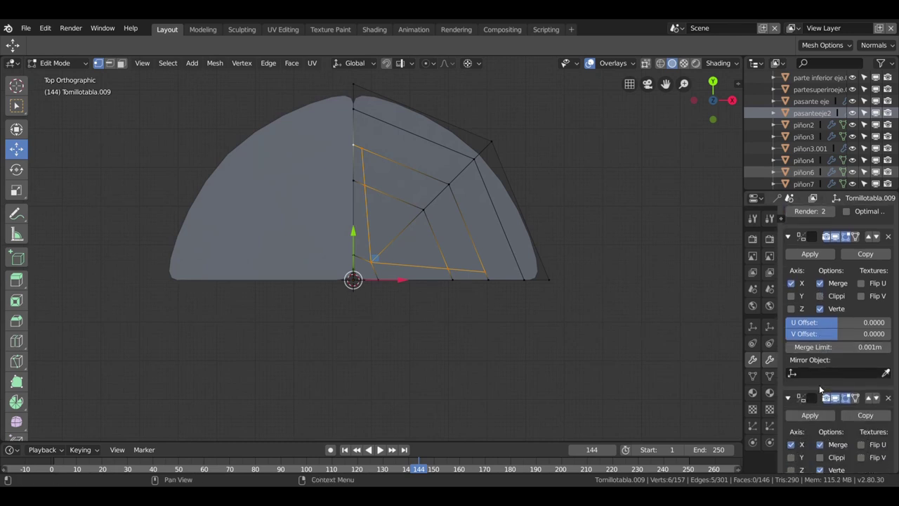
{"action": "left_click", "coordinate": [819, 387]}
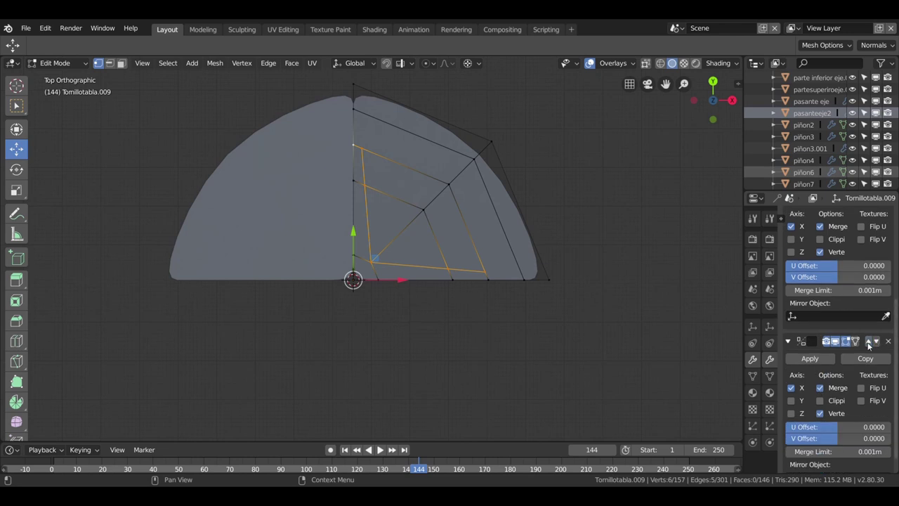
{"action": "scroll", "coordinate": [876, 303], "scroll_direction": "up", "scroll_amount": 5}
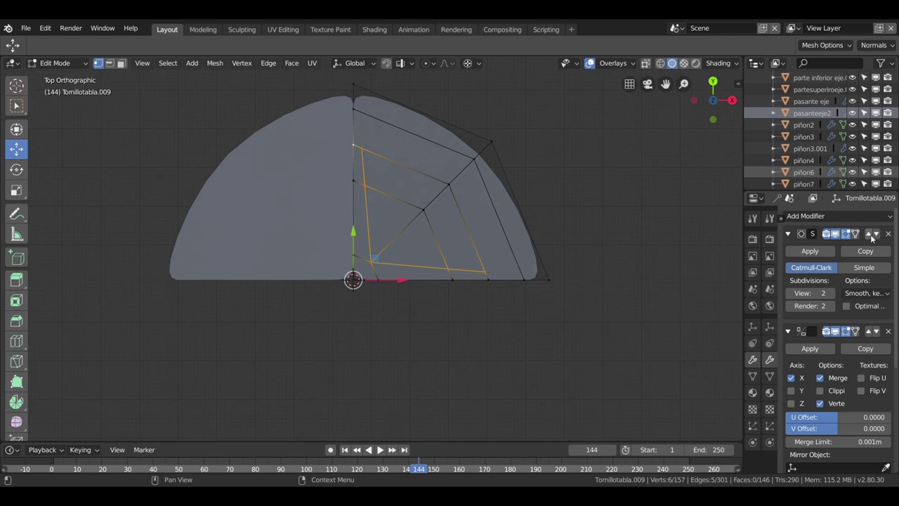
Move both Mirror modifiers above the Subdivision Surface modifier.
{"action": "left_click", "coordinate": [876, 235]}
{"action": "scroll", "coordinate": [858, 359], "scroll_direction": "down", "scroll_amount": 2}
{"action": "left_click", "coordinate": [877, 338]}
{"action": "scroll", "coordinate": [877, 344], "scroll_direction": "down", "scroll_amount": 4}
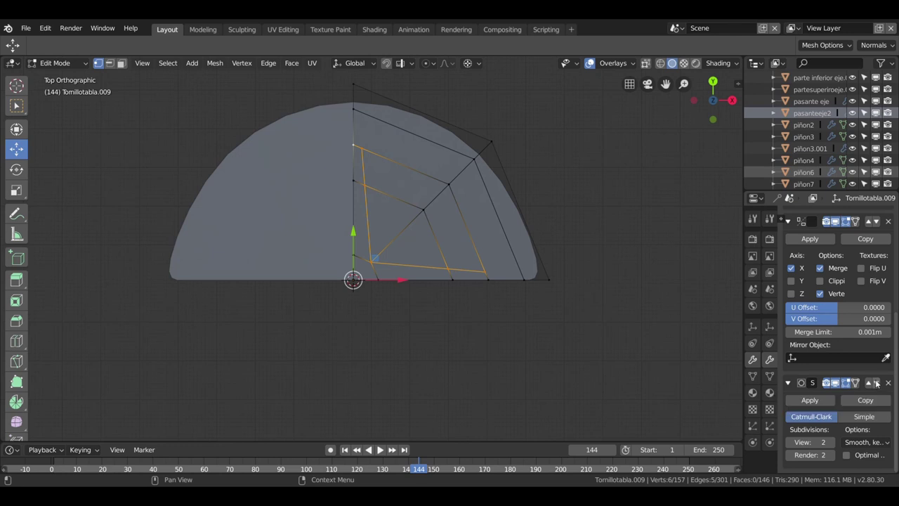
{"action": "scroll", "coordinate": [490, 291], "scroll_direction": "up", "scroll_amount": 2}
{"action": "scroll", "coordinate": [491, 290], "scroll_direction": "up", "scroll_amount": 2}
{"action": "scroll", "coordinate": [490, 291], "scroll_direction": "down", "scroll_amount": 3}
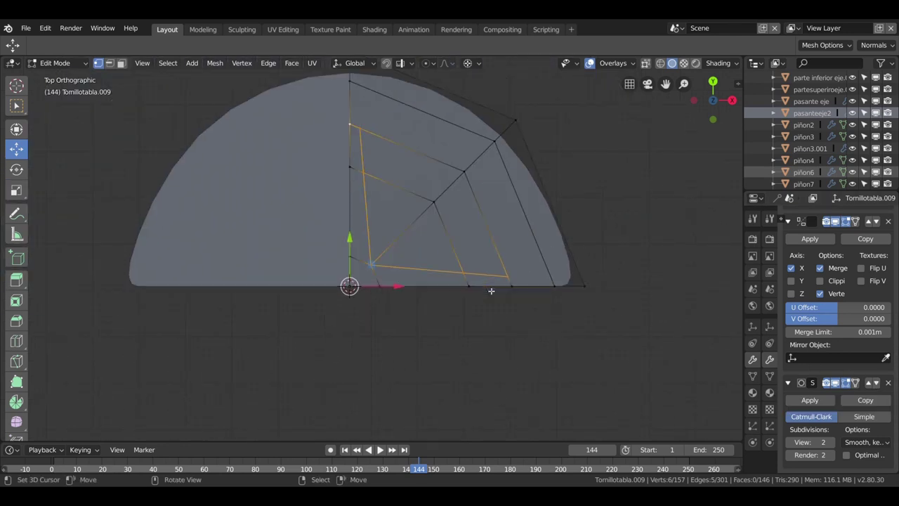
{"action": "scroll", "coordinate": [491, 291], "scroll_direction": "down", "scroll_amount": 1}
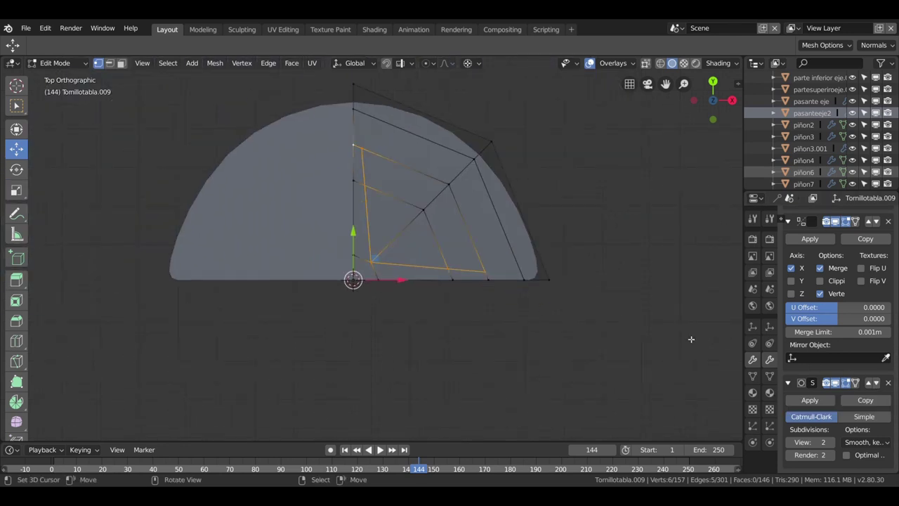
Switch the second Mirror from X to Y and apply the mirror in Object Mode.
{"action": "left_click", "coordinate": [790, 292]}
{"action": "left_click", "coordinate": [790, 281]}
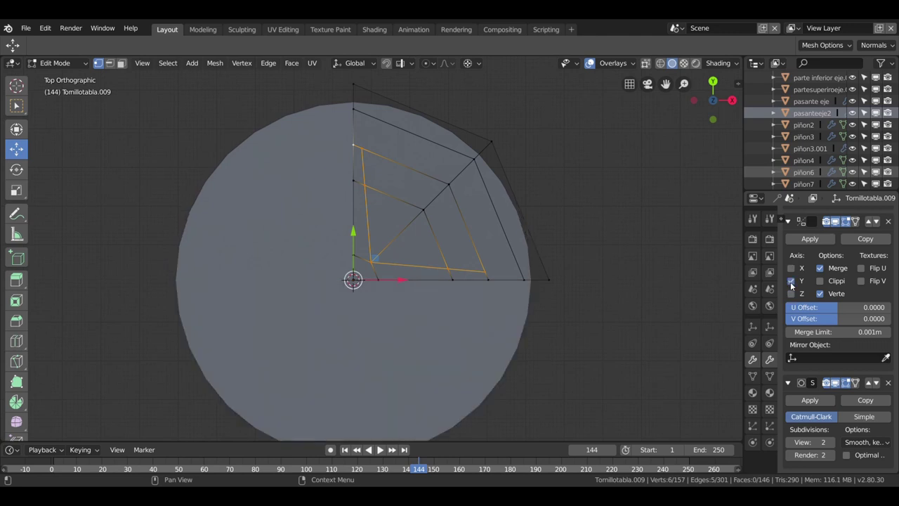
{"action": "scroll", "coordinate": [418, 223], "scroll_direction": "up", "scroll_amount": 2}
{"action": "scroll", "coordinate": [418, 223], "scroll_direction": "up", "scroll_amount": 2}
{"action": "scroll", "coordinate": [418, 224], "scroll_direction": "down", "scroll_amount": 3}
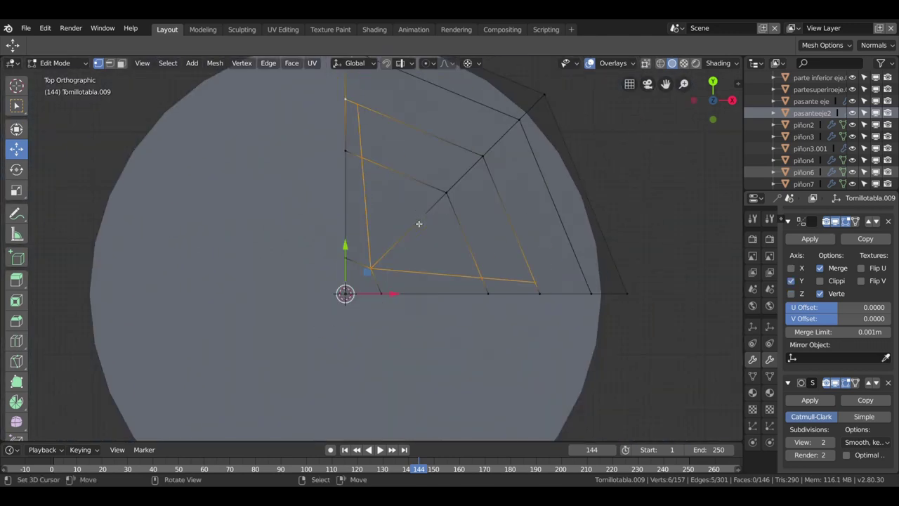
{"action": "scroll", "coordinate": [419, 223], "scroll_direction": "down", "scroll_amount": 1}
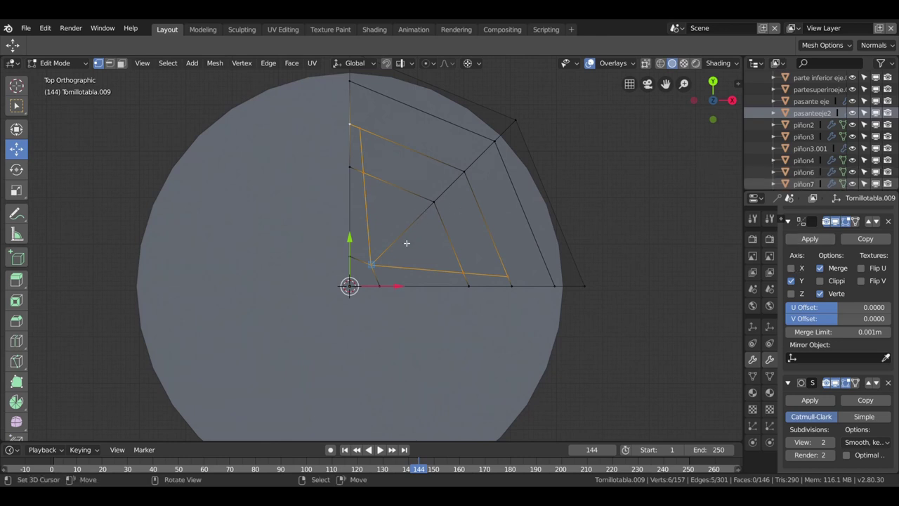
{"action": "key", "text": "Tab"}
{"action": "left_click", "coordinate": [799, 239]}
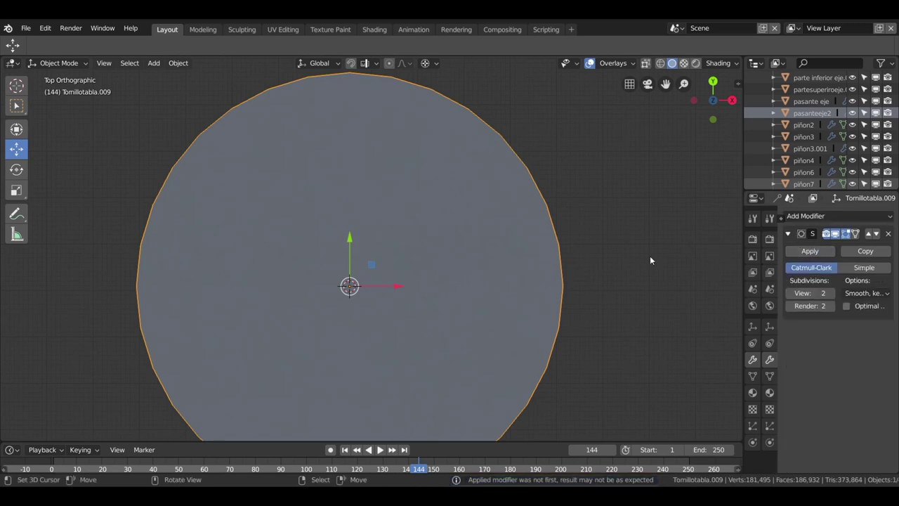
In Edit Mode, select every edge of the octagonal ring around the star.
{"action": "key", "text": "Tab"}
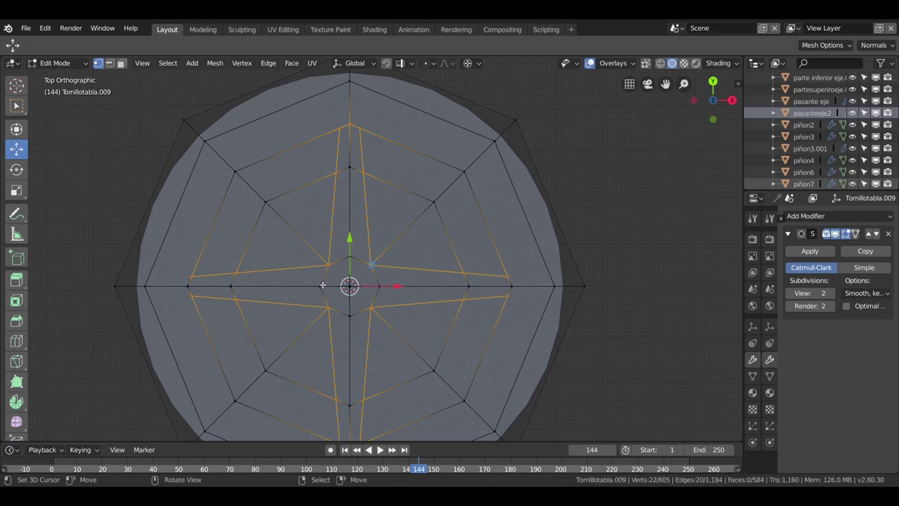
{"action": "left_click", "coordinate": [460, 180], "text": "alt"}
{"action": "key", "text": "alt+a"}
{"action": "left_click", "coordinate": [481, 202], "text": "alt"}
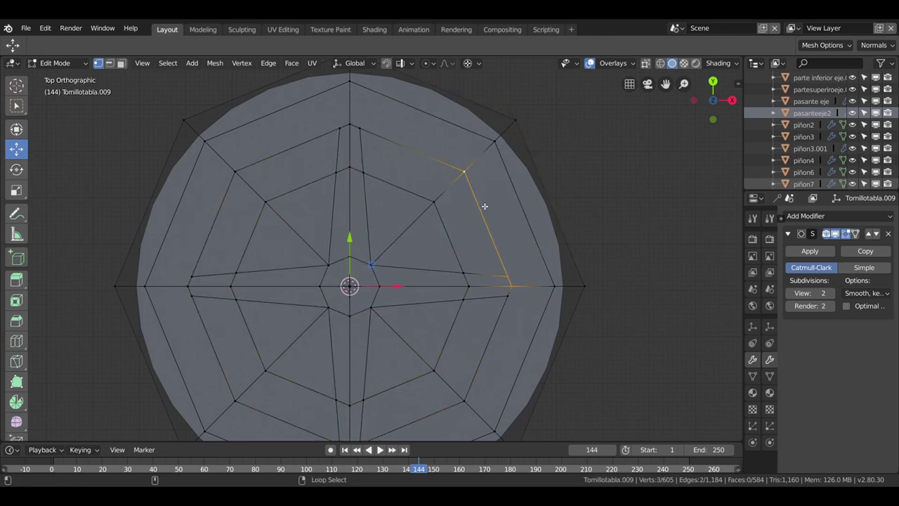
{"action": "left_click", "coordinate": [486, 339], "text": "alt+shift"}
{"action": "left_click", "coordinate": [281, 430], "text": "alt+shift"}
{"action": "left_click", "coordinate": [212, 342], "text": "alt+shift"}
{"action": "left_click", "coordinate": [220, 224], "text": "alt+shift"}
{"action": "left_click", "coordinate": [282, 156], "text": "alt+shift"}
{"action": "left_click", "coordinate": [361, 133], "text": "alt+shift"}
Snap the 3D cursor to the selected ring's centre and begin scaling it.
{"action": "scroll", "coordinate": [435, 323], "scroll_direction": "down", "scroll_amount": 2}
{"action": "key", "text": "shift+s"}
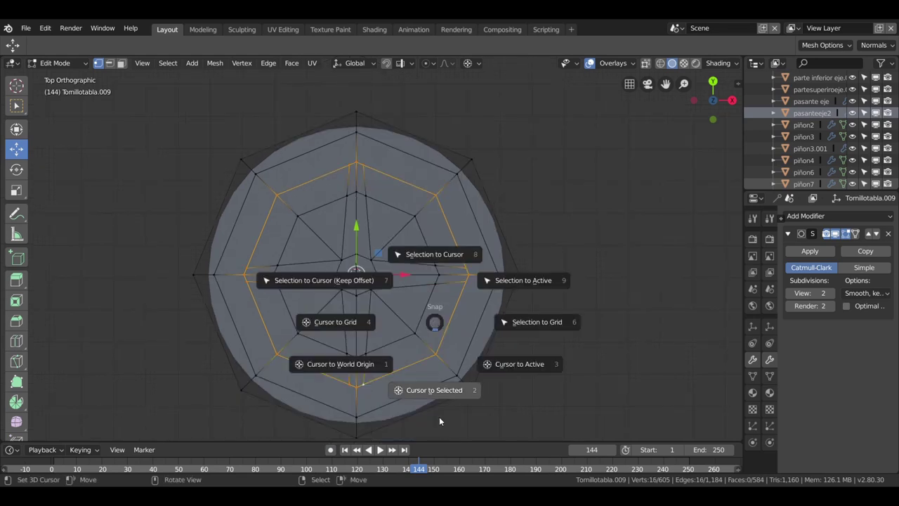
{"action": "left_click", "coordinate": [440, 394]}
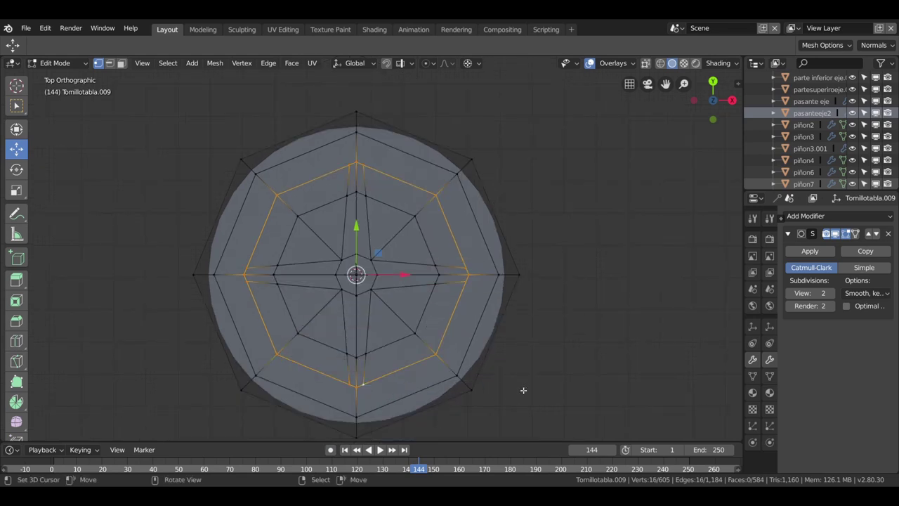
{"action": "key", "text": "s"}
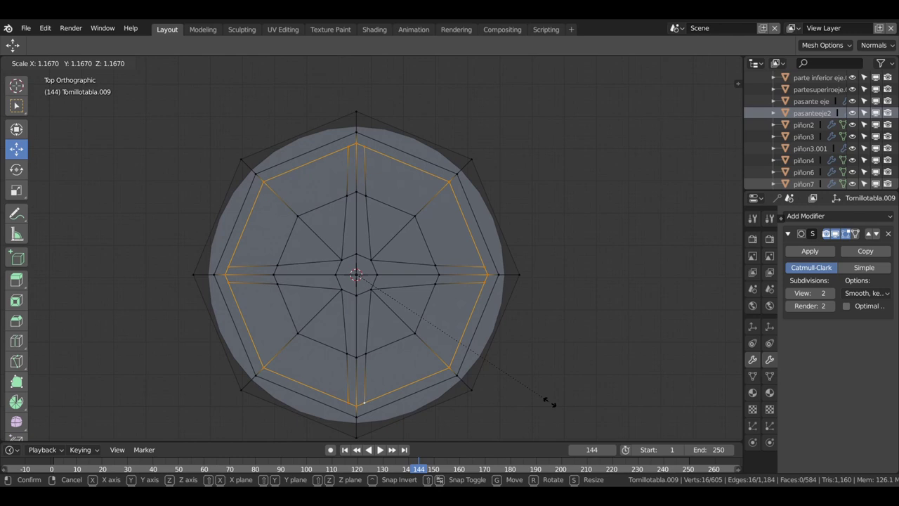
Scale the middle ring to 1.167 and add a support loop close to the rim.
{"action": "left_click", "coordinate": [547, 401]}
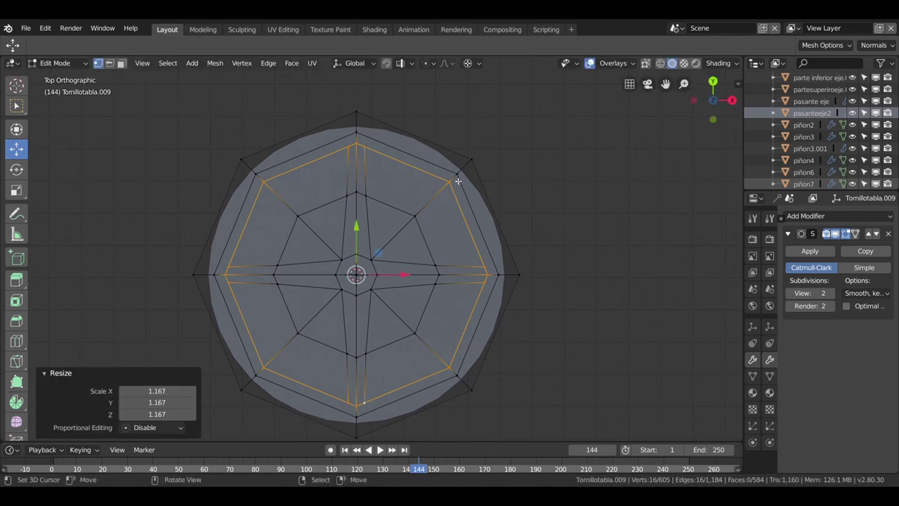
{"action": "scroll", "coordinate": [458, 181], "scroll_direction": "up", "scroll_amount": 1}
{"action": "scroll", "coordinate": [458, 182], "scroll_direction": "up", "scroll_amount": 2}
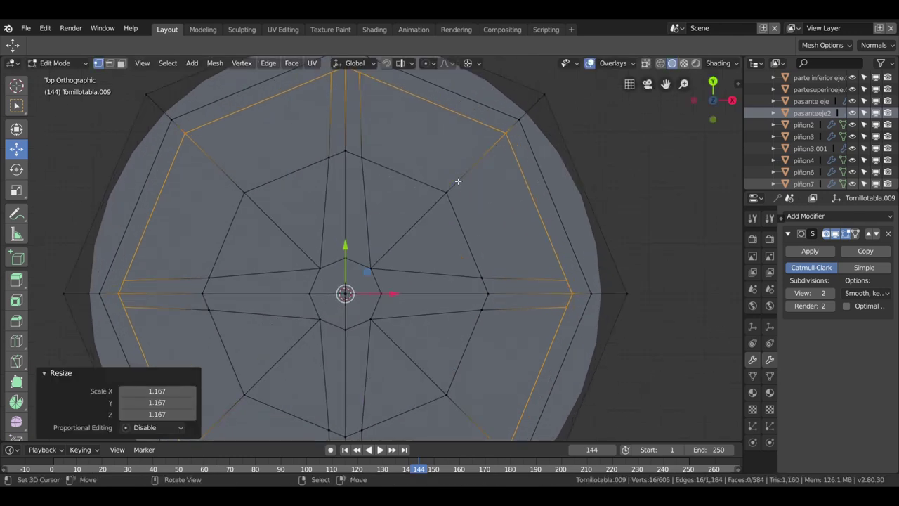
{"action": "key", "text": "ctrl+r"}
{"action": "left_click", "coordinate": [523, 118]}
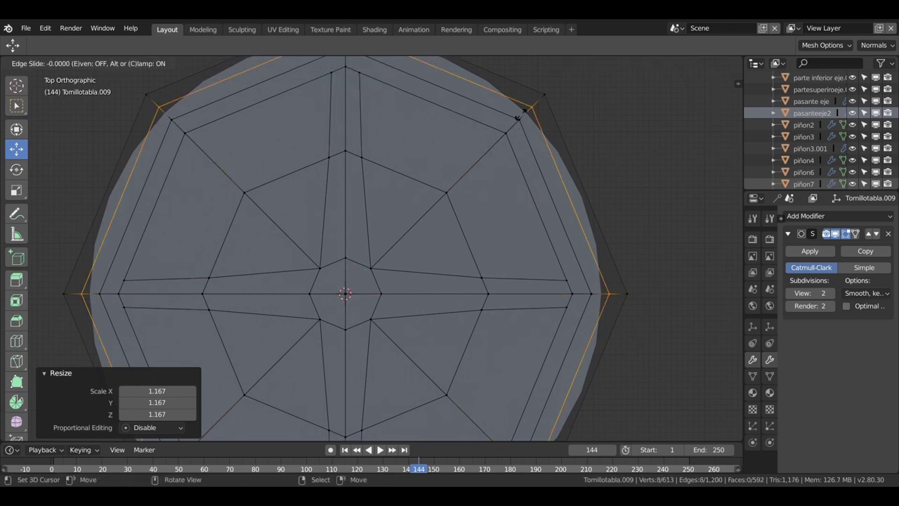
{"action": "left_click", "coordinate": [519, 118]}
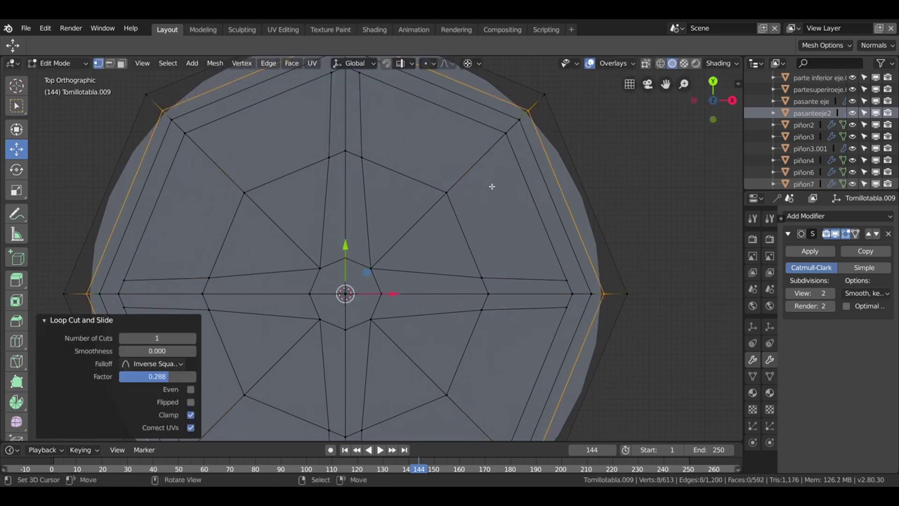
{"action": "scroll", "coordinate": [492, 186], "scroll_direction": "down", "scroll_amount": 2}
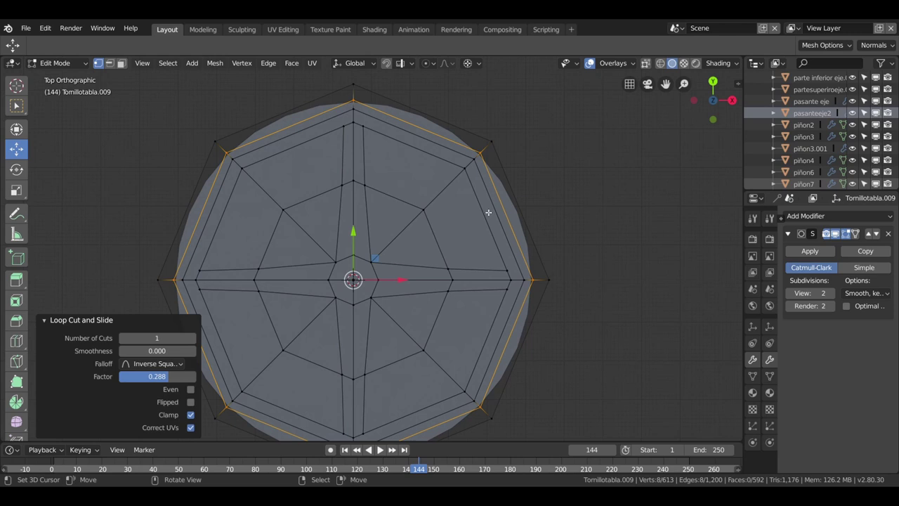
Select the centre octagon ring in edge mode and scale it to 1.197.
{"action": "left_click", "coordinate": [353, 258]}
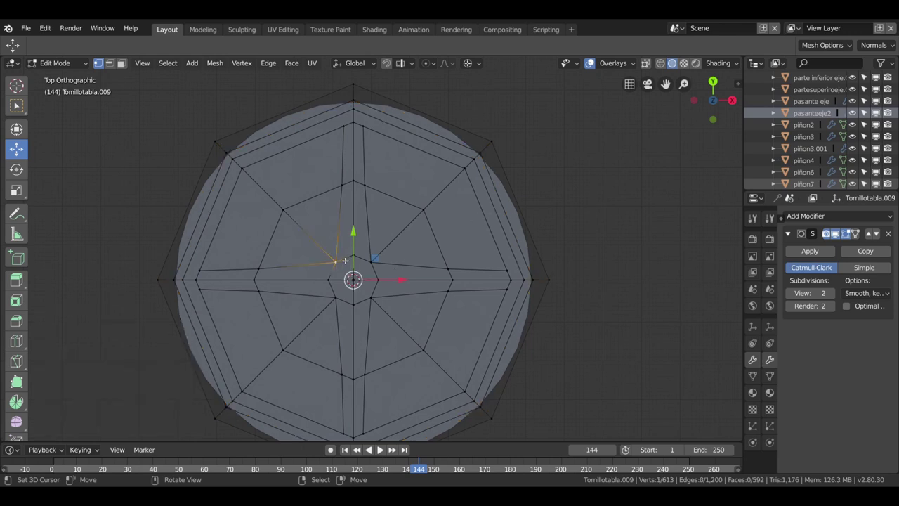
{"action": "left_click", "coordinate": [372, 265], "text": "alt"}
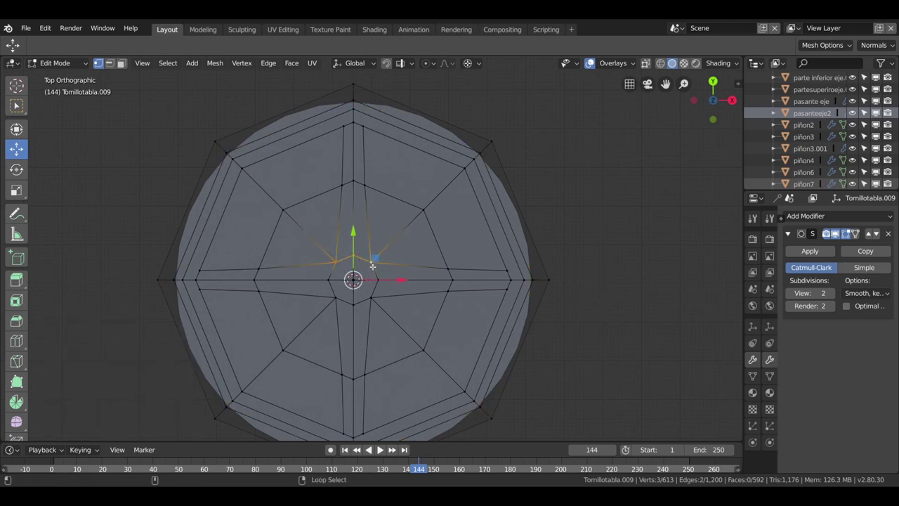
{"action": "left_click", "coordinate": [108, 63]}
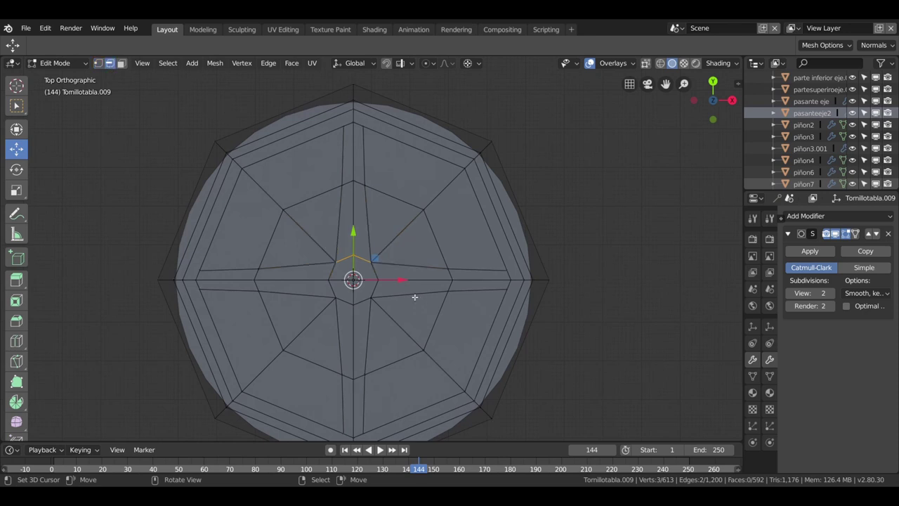
{"action": "left_click", "coordinate": [340, 267], "text": "alt+shift"}
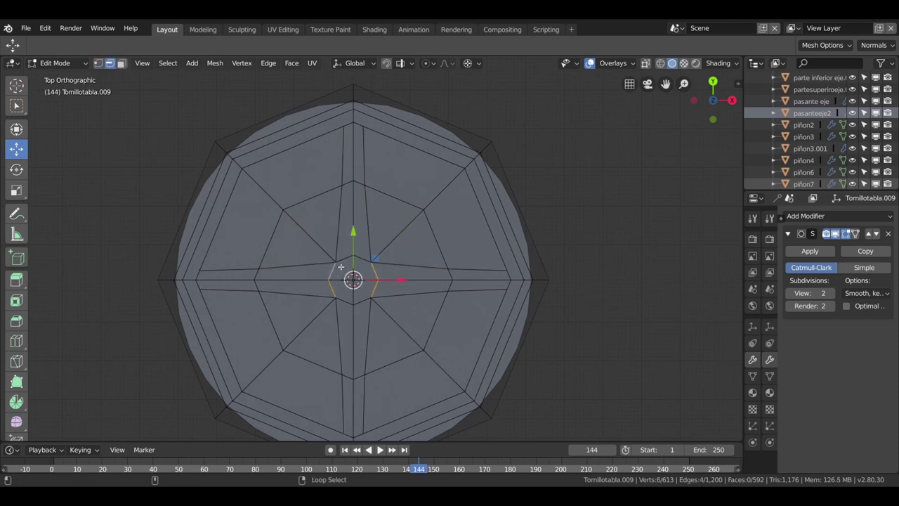
{"action": "left_click", "coordinate": [357, 300], "text": "alt+shift"}
{"action": "left_click", "coordinate": [365, 304], "text": "alt+shift"}
{"action": "key", "text": "shift+s"}
{"action": "left_click", "coordinate": [458, 390]}
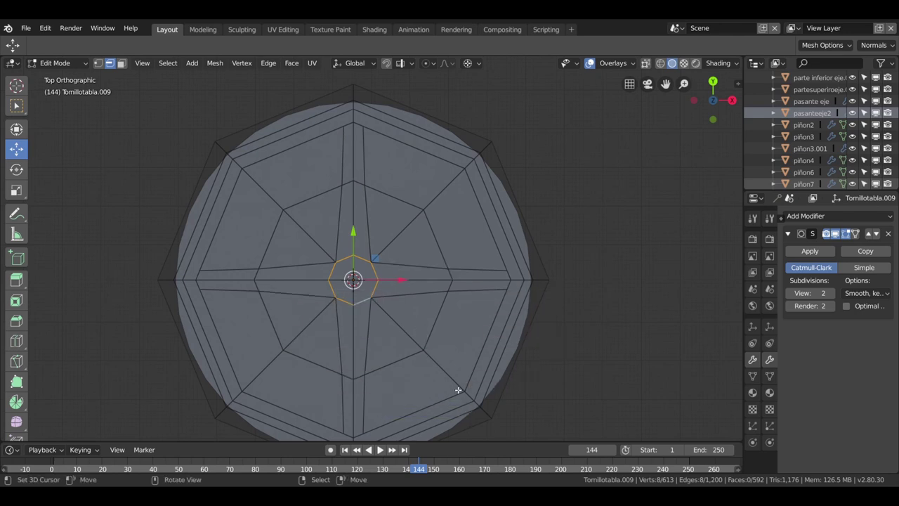
{"action": "key", "text": "s"}
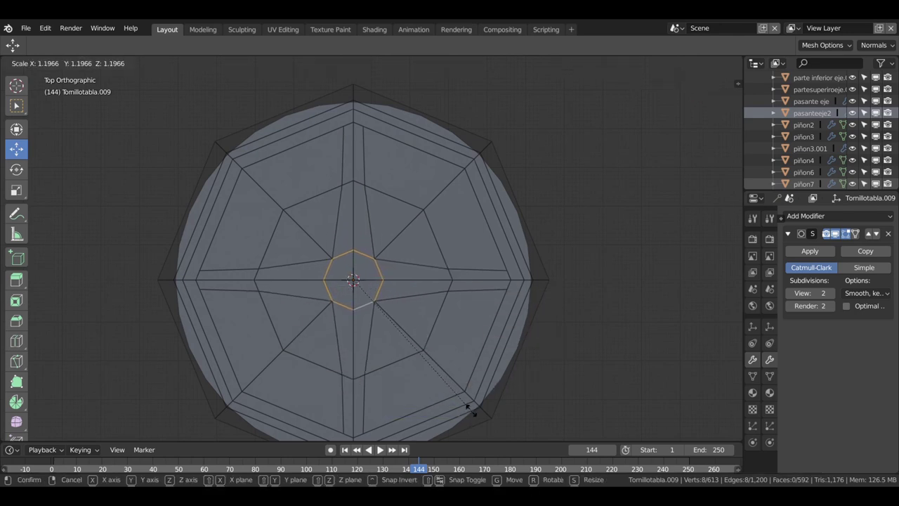
{"action": "left_click", "coordinate": [469, 410]}
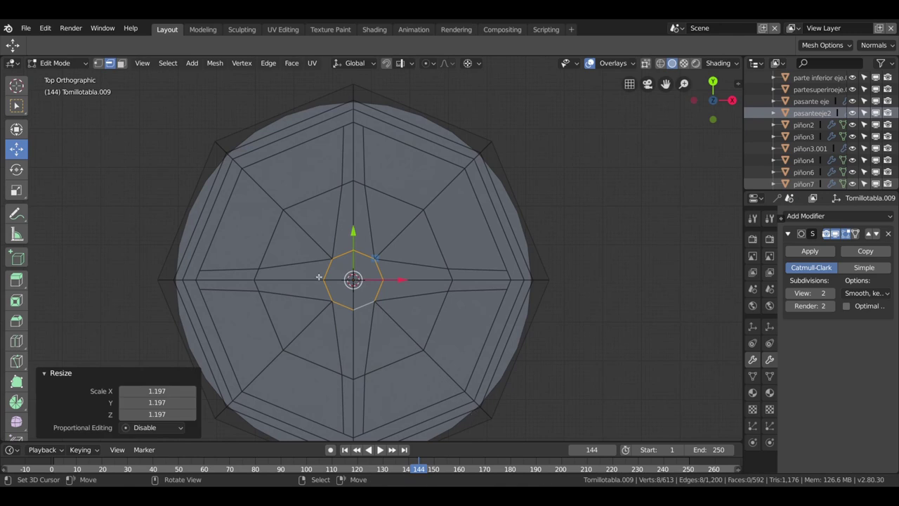
Select the whole middle octagon loop of the screw head.
{"action": "scroll", "coordinate": [311, 263], "scroll_direction": "up", "scroll_amount": 2}
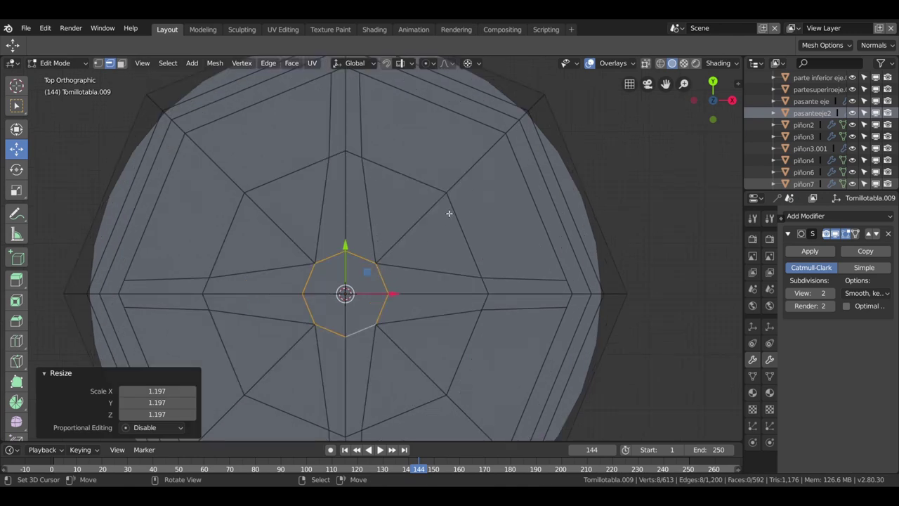
{"action": "scroll", "coordinate": [395, 232], "scroll_direction": "down", "scroll_amount": 1}
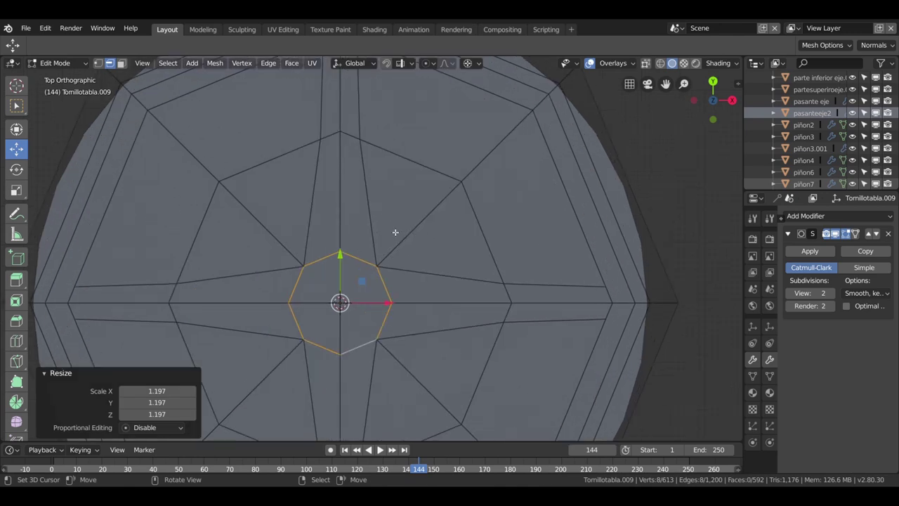
{"action": "scroll", "coordinate": [394, 232], "scroll_direction": "down", "scroll_amount": 1}
{"action": "scroll", "coordinate": [395, 232], "scroll_direction": "down", "scroll_amount": 1}
{"action": "left_click", "coordinate": [402, 204]}
{"action": "left_click", "coordinate": [400, 202], "text": "alt"}
Dissolve the middle octagon loop's edges, undoing an initial Dissolve Vertices attempt.
{"action": "key", "text": "x"}
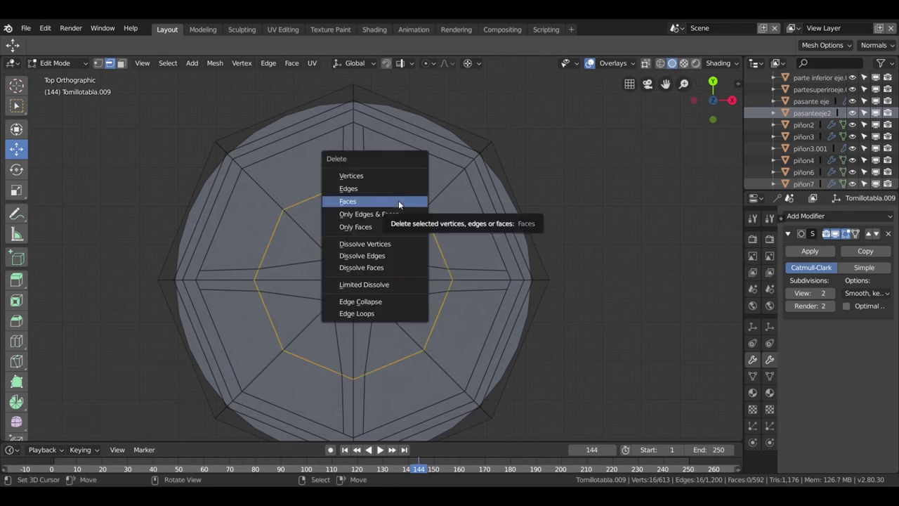
{"action": "left_click", "coordinate": [394, 244]}
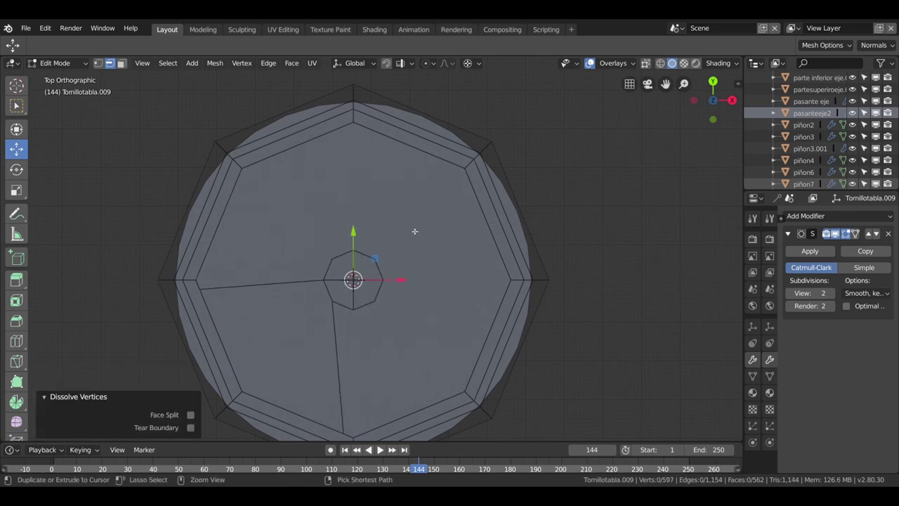
{"action": "key", "text": "ctrl+z"}
{"action": "key", "text": "x"}
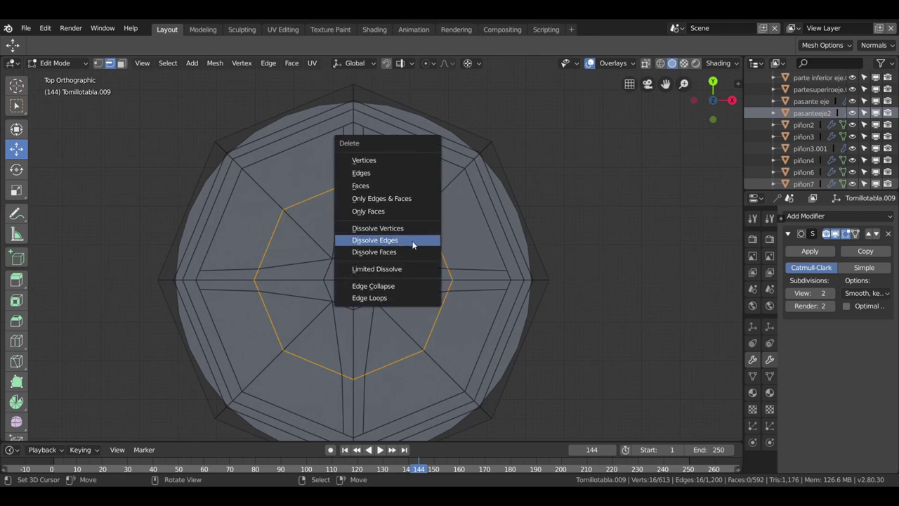
{"action": "left_click", "coordinate": [413, 241]}
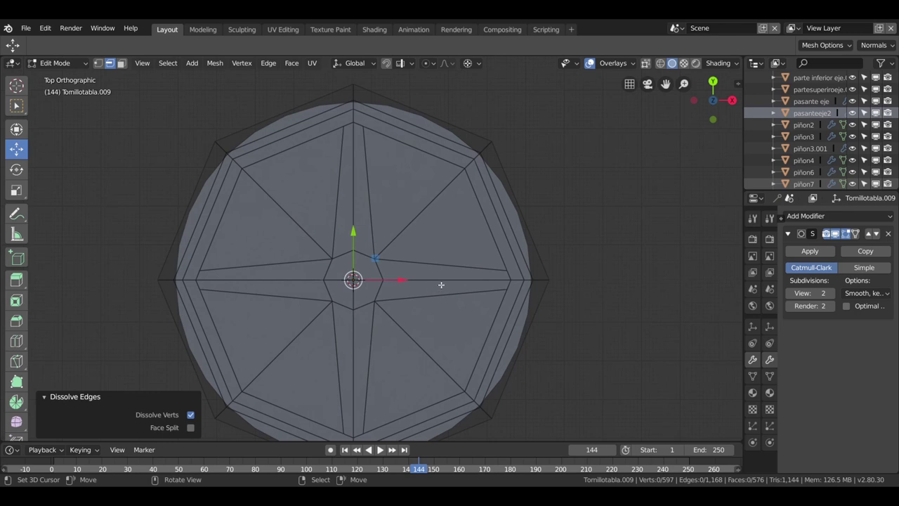
In face select mode, select the faces of all four star arms.
{"action": "left_click", "coordinate": [121, 64]}
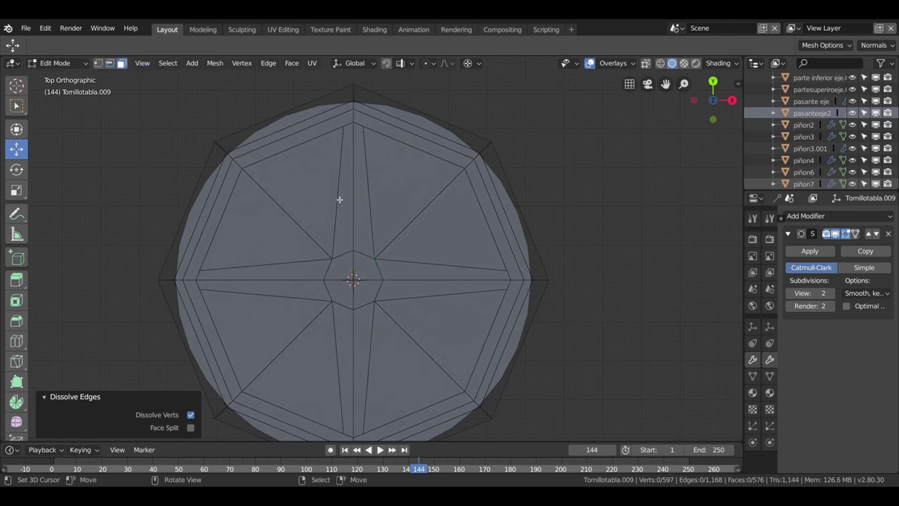
{"action": "left_click", "coordinate": [347, 205]}
{"action": "left_click", "coordinate": [357, 203], "text": "shift"}
{"action": "left_click", "coordinate": [397, 266], "text": "shift"}
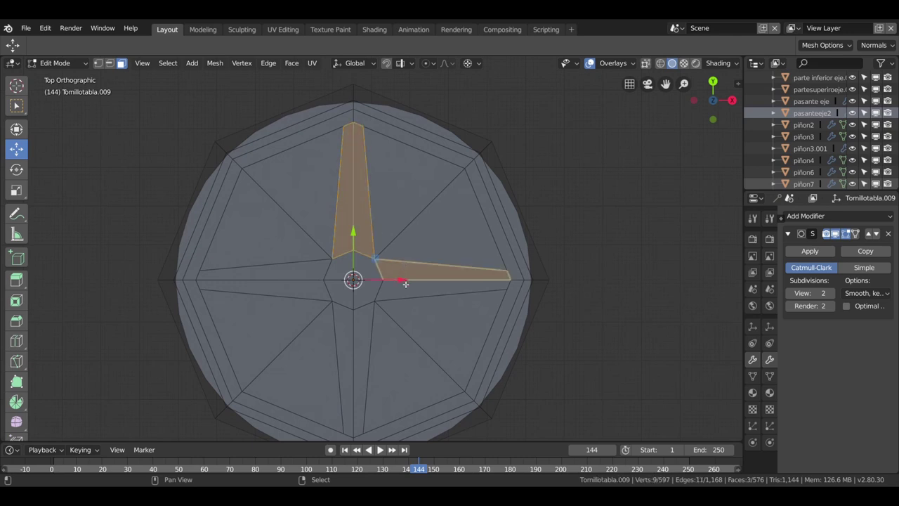
{"action": "left_click", "coordinate": [406, 283], "text": "shift"}
{"action": "left_click", "coordinate": [362, 341], "text": "shift"}
{"action": "left_click", "coordinate": [344, 330], "text": "shift"}
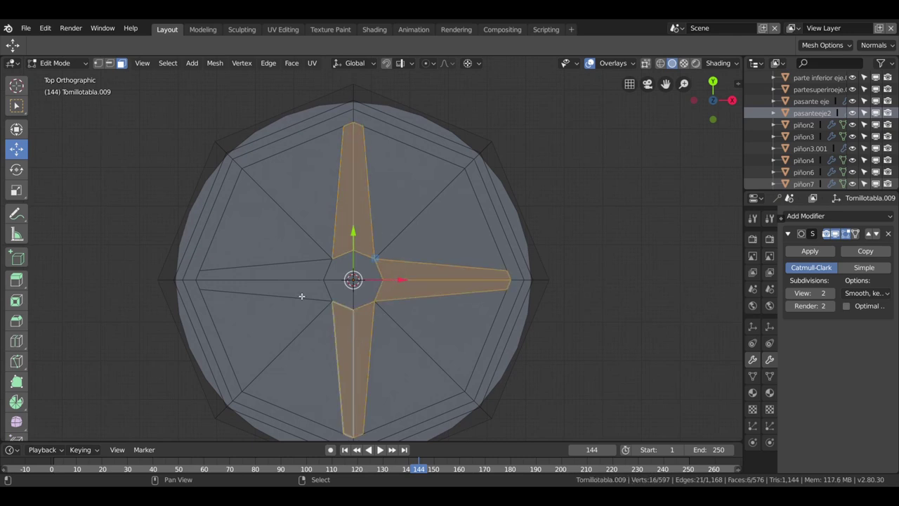
{"action": "left_click", "coordinate": [302, 296], "text": "shift"}
{"action": "left_click", "coordinate": [305, 278], "text": "shift"}
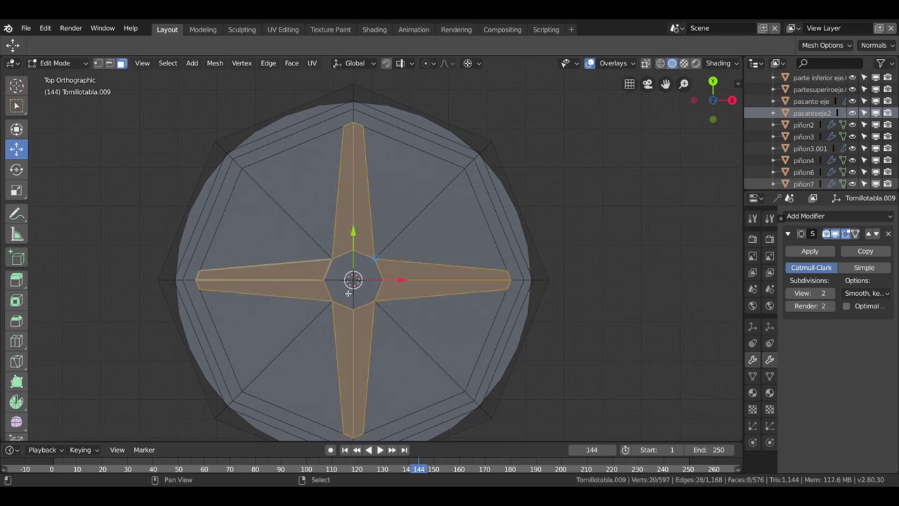
Inset the star-arm faces by 0.01 m and orbit to view the head at an angle.
{"action": "key", "text": "i"}
{"action": "left_click", "coordinate": [521, 358]}
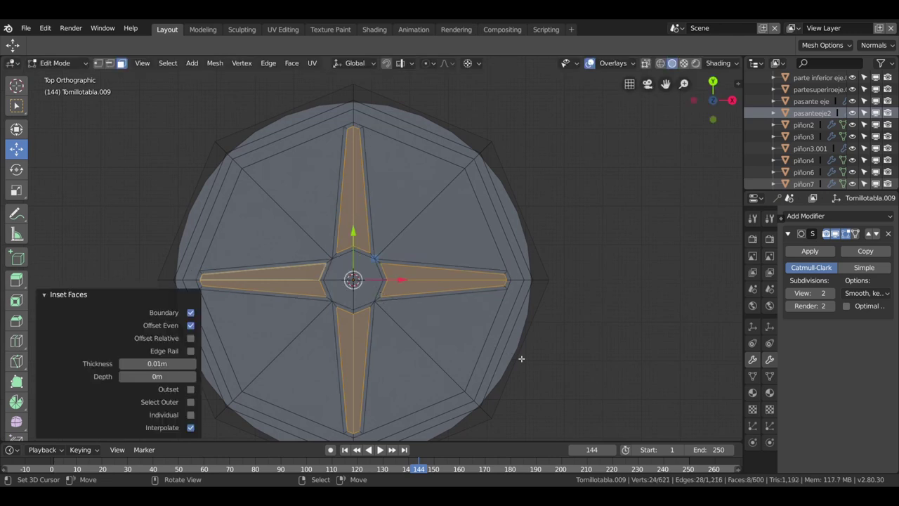
{"action": "scroll", "coordinate": [434, 299], "scroll_direction": "up", "scroll_amount": 1}
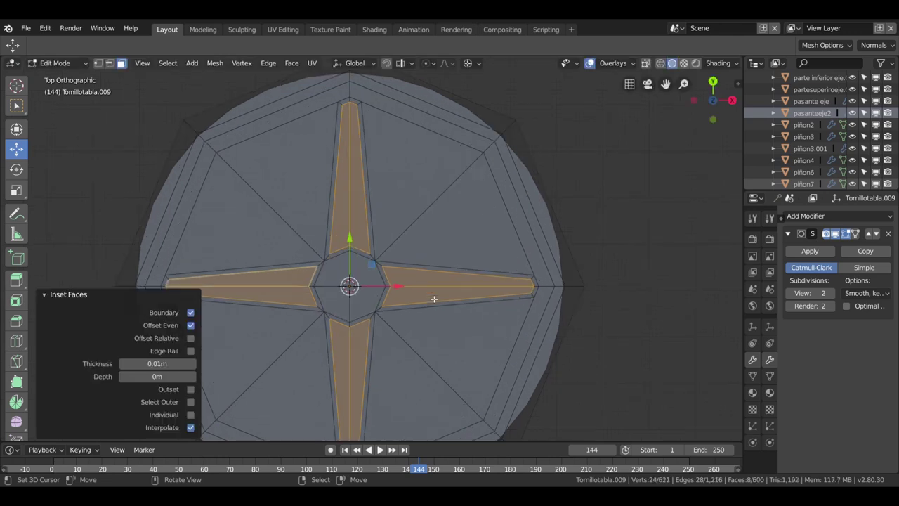
{"action": "scroll", "coordinate": [434, 300], "scroll_direction": "down", "scroll_amount": 2}
{"action": "mouse_move", "coordinate": [434, 299]}
{"action": "middle_mouse_down"}
{"action": "mouse_move", "coordinate": [420, 239]}
{"action": "mouse_move", "coordinate": [373, 305]}
{"action": "middle_mouse_up"}
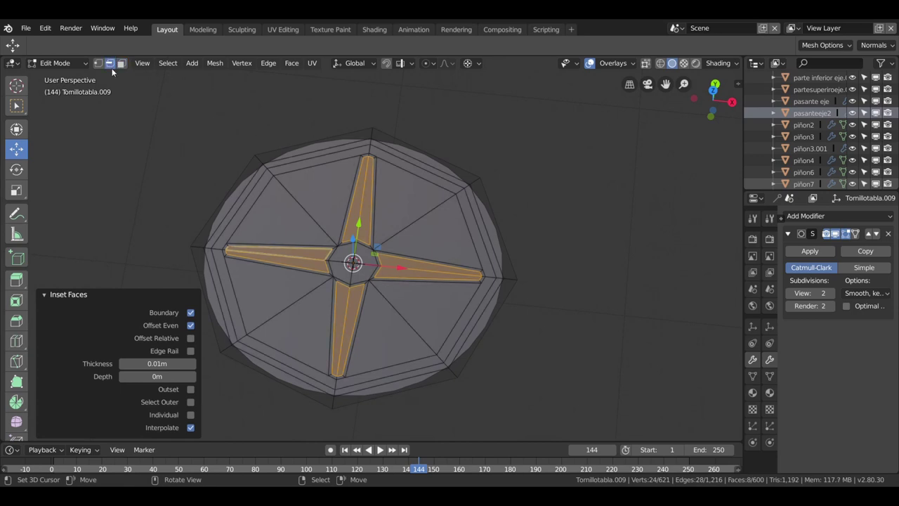
Dissolve the four diagonal edges between the star arms.
{"action": "left_click", "coordinate": [418, 336]}
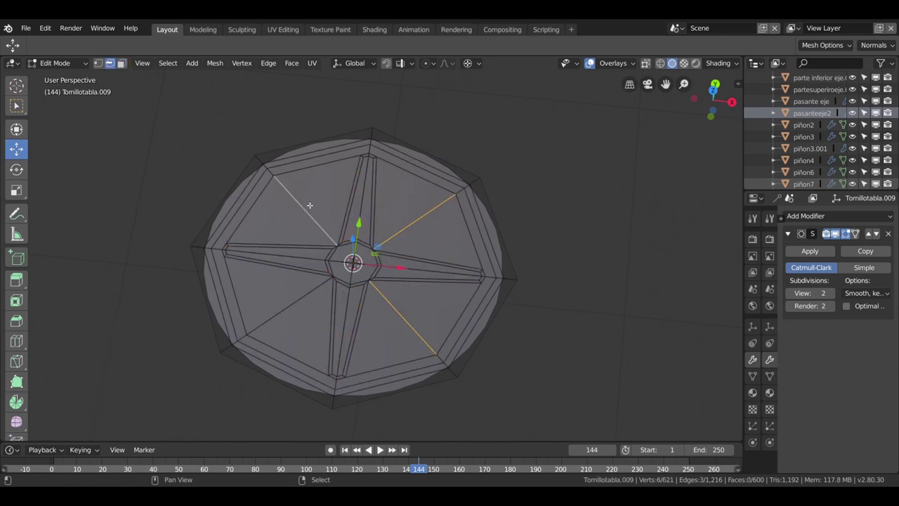
{"action": "left_click", "coordinate": [287, 303], "text": "shift"}
{"action": "key", "text": "x"}
{"action": "left_click", "coordinate": [285, 299]}
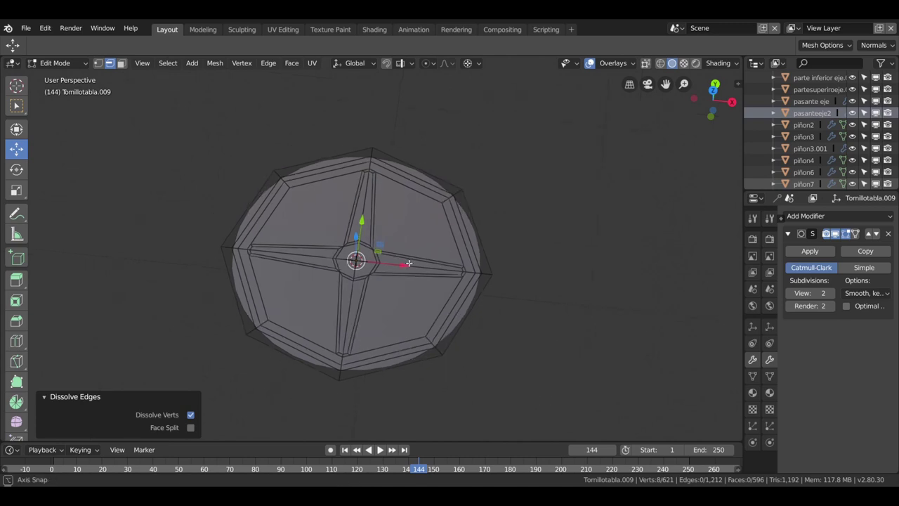
{"action": "middle_click_drag", "start_coordinate": [465, 290], "coordinate": [413, 299]}
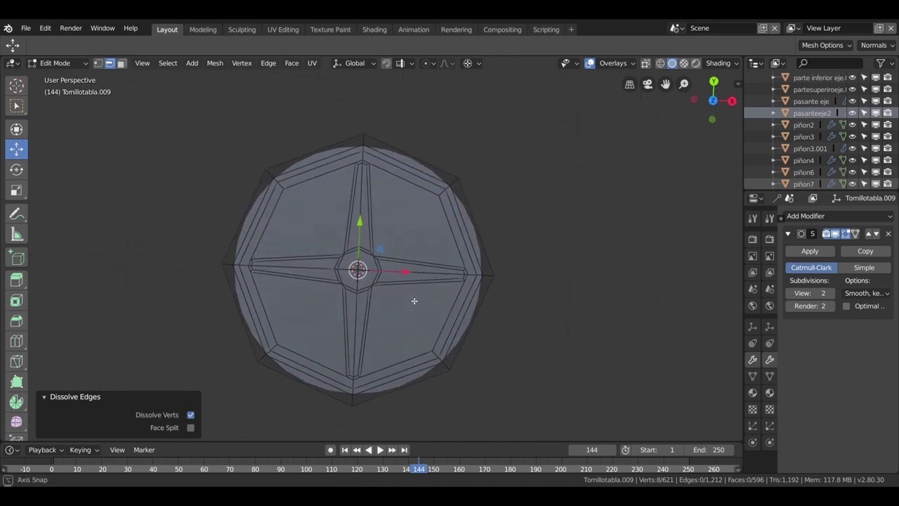
{"action": "middle_click_drag", "start_coordinate": [442, 265], "coordinate": [418, 293]}
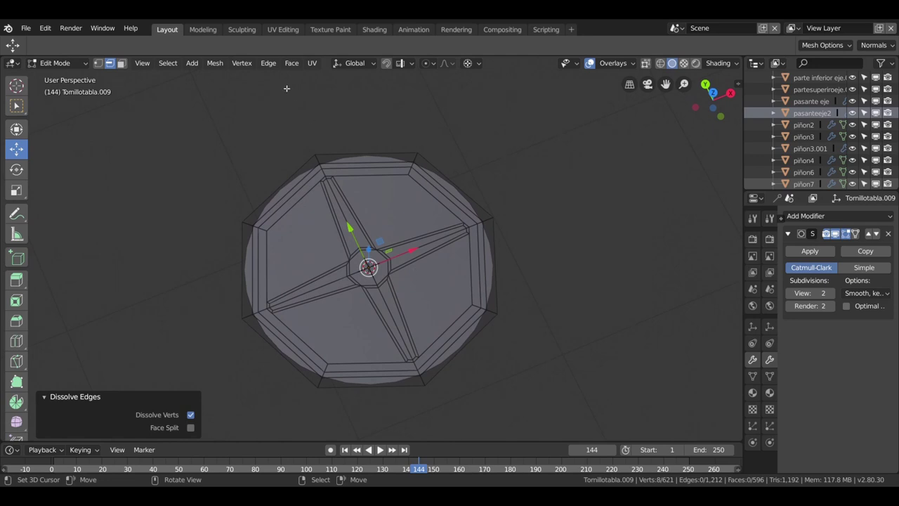
Select the star's centre and arm faces and start extruding them into the head.
{"action": "left_click", "coordinate": [385, 262]}
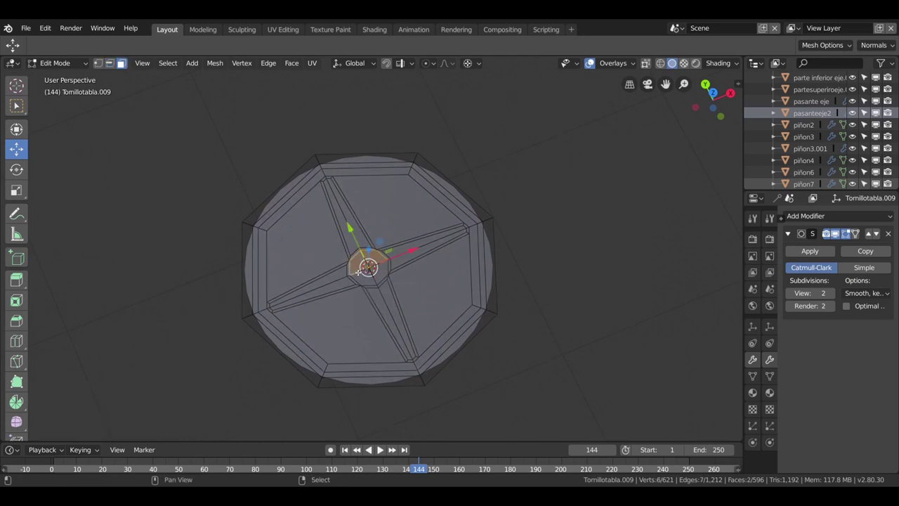
{"action": "middle_click_drag", "start_coordinate": [358, 271], "coordinate": [340, 285]}
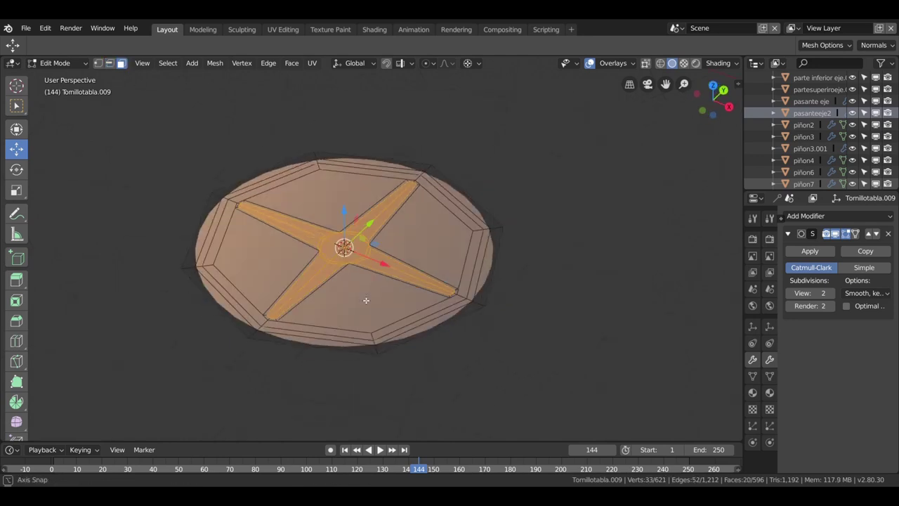
{"action": "key", "text": "e"}
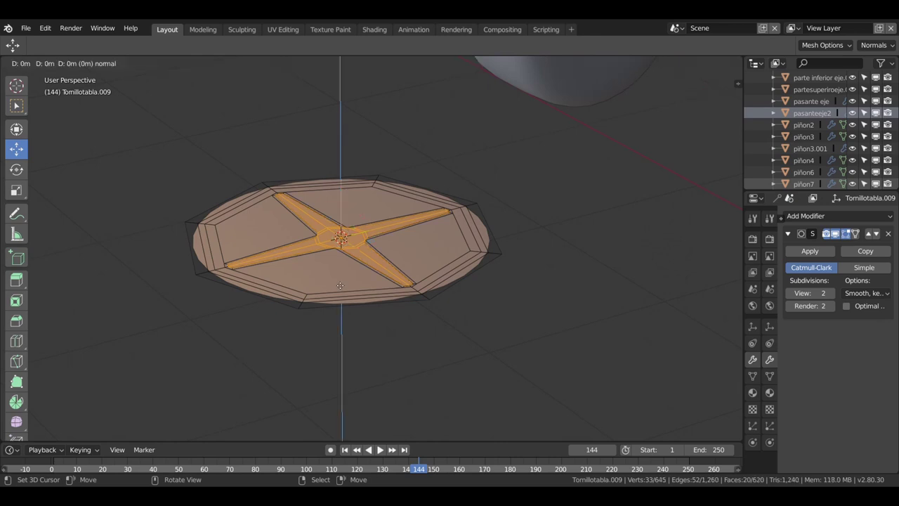
Sink the star faces about 0.058 m into the head, then lift the inner corner edges 0.041 m.
{"action": "left_click", "coordinate": [339, 302]}
{"action": "mouse_move", "coordinate": [347, 299]}
{"action": "middle_mouse_down"}
{"action": "mouse_move", "coordinate": [379, 345]}
{"action": "mouse_move", "coordinate": [424, 333]}
{"action": "mouse_move", "coordinate": [429, 316]}
{"action": "mouse_move", "coordinate": [357, 345]}
{"action": "mouse_move", "coordinate": [316, 327]}
{"action": "mouse_move", "coordinate": [296, 354]}
{"action": "mouse_move", "coordinate": [337, 368]}
{"action": "mouse_move", "coordinate": [387, 363]}
{"action": "mouse_move", "coordinate": [422, 344]}
{"action": "mouse_move", "coordinate": [423, 308]}
{"action": "mouse_move", "coordinate": [526, 327]}
{"action": "mouse_move", "coordinate": [545, 320]}
{"action": "middle_mouse_up"}
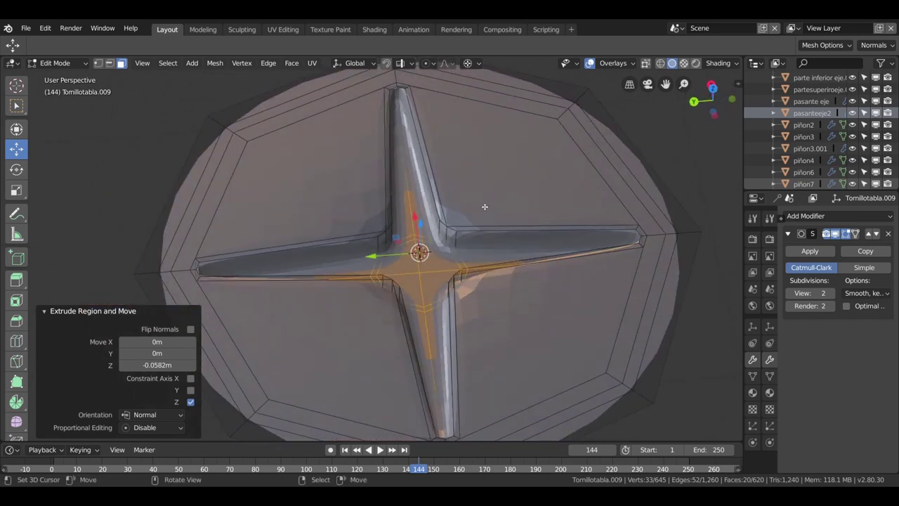
{"action": "left_click", "coordinate": [110, 64]}
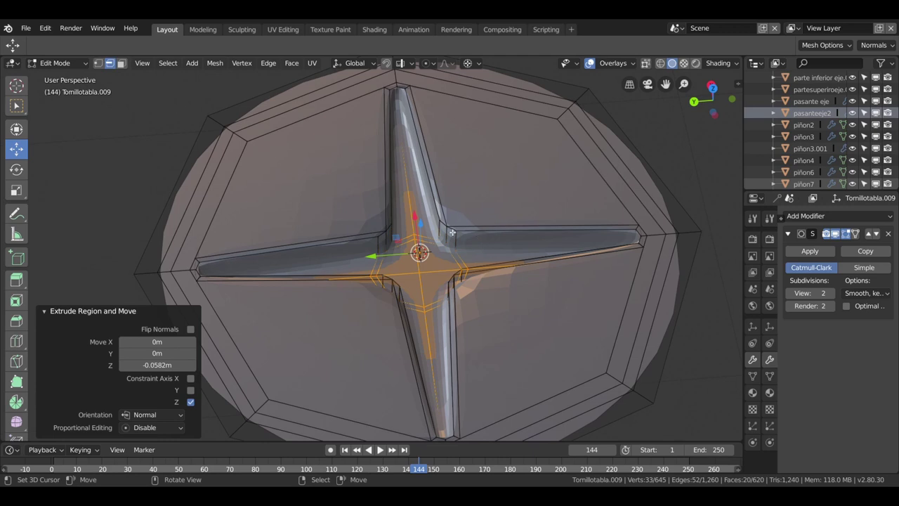
{"action": "left_click", "coordinate": [453, 232]}
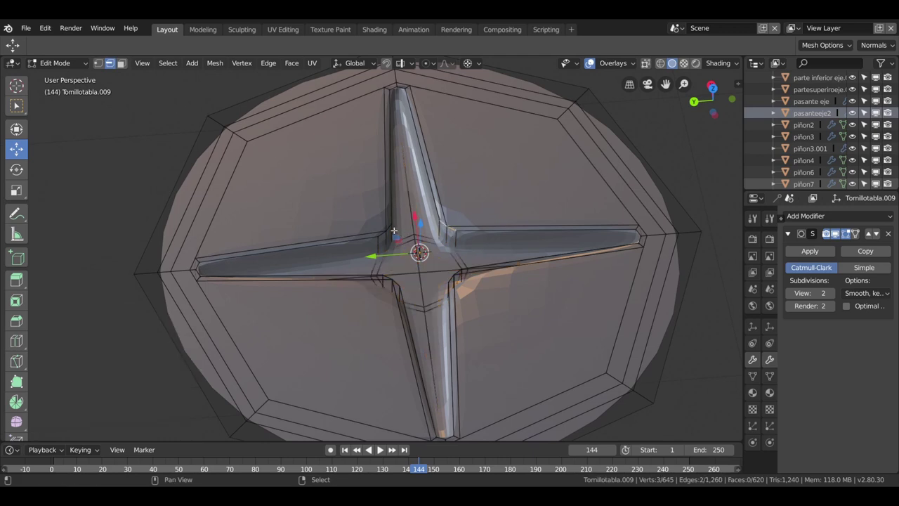
{"action": "left_click", "coordinate": [392, 281], "text": "alt+shift"}
{"action": "key", "text": "g"}
{"action": "key", "text": "z"}
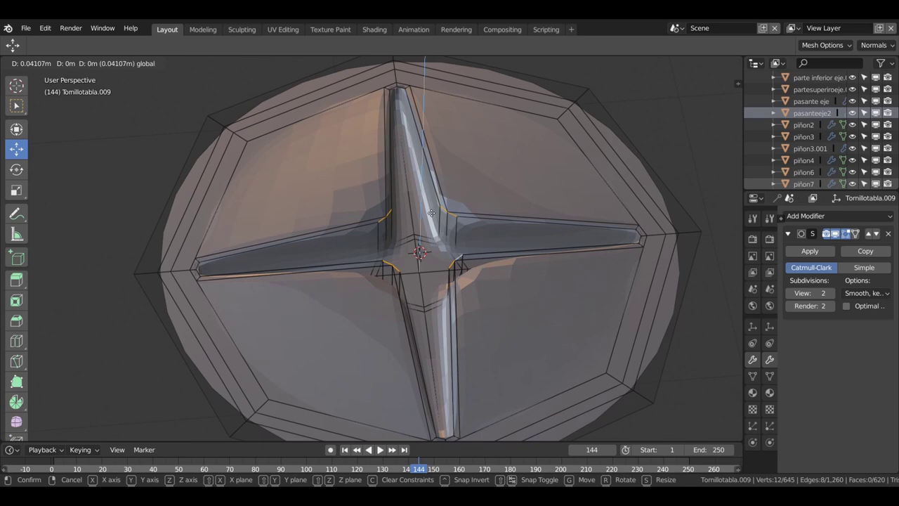
{"action": "left_click", "coordinate": [431, 212]}
{"action": "middle_click_drag", "start_coordinate": [547, 286], "coordinate": [431, 269]}
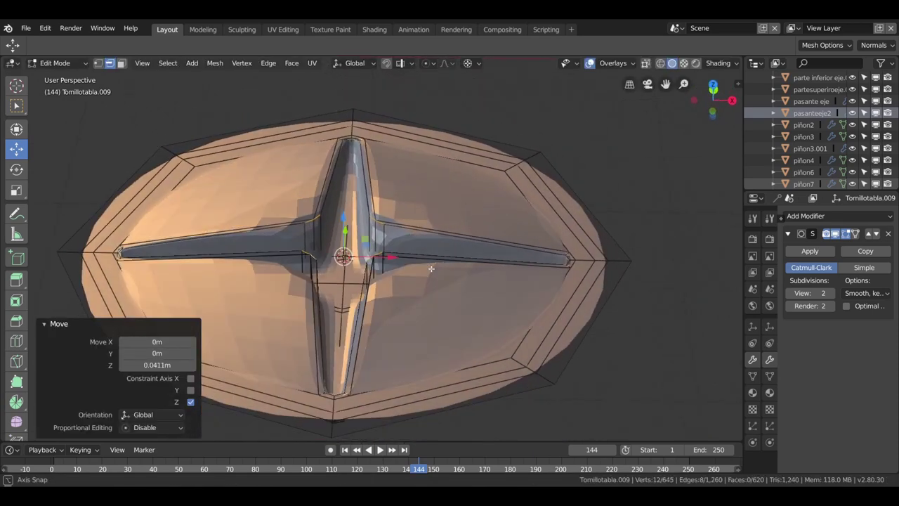
{"action": "scroll", "coordinate": [431, 269], "scroll_direction": "down", "scroll_amount": 2}
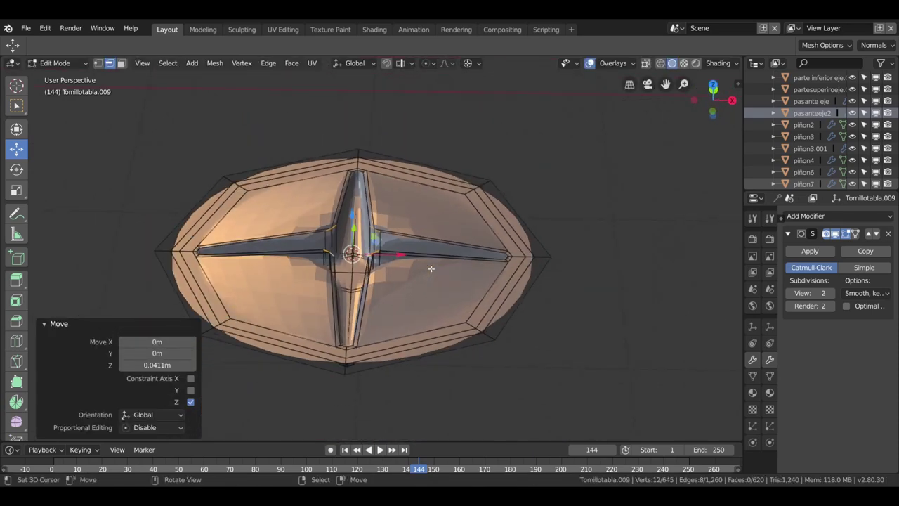
{"action": "key", "text": "Tab"}
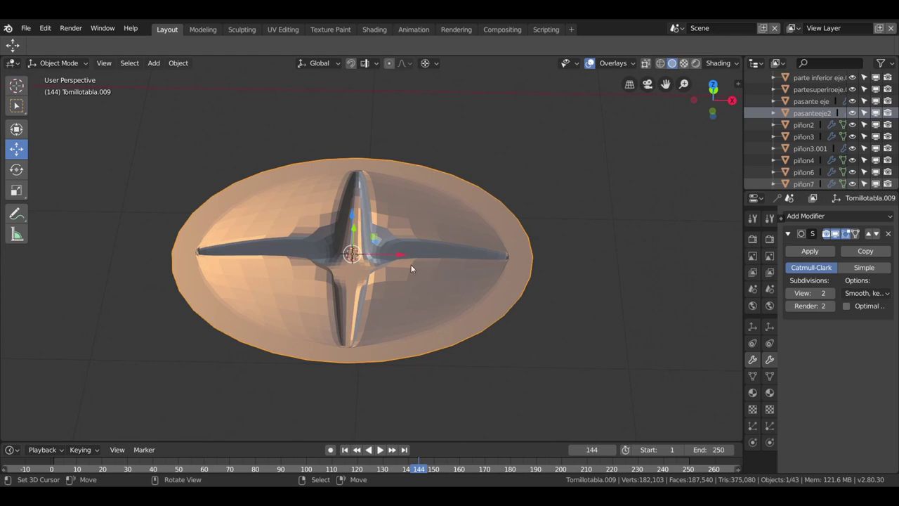
Apply Shade Smooth to the screw head.
{"action": "right_click", "coordinate": [412, 268]}
{"action": "left_click", "coordinate": [399, 395]}
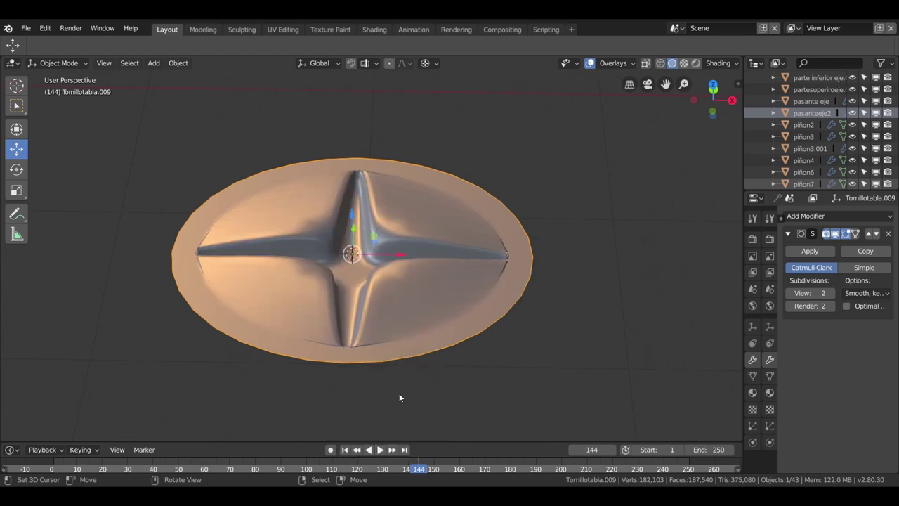
{"action": "mouse_move", "coordinate": [440, 283]}
{"action": "middle_mouse_down"}
{"action": "mouse_move", "coordinate": [341, 300]}
{"action": "mouse_move", "coordinate": [356, 327]}
{"action": "mouse_move", "coordinate": [499, 215]}
{"action": "mouse_move", "coordinate": [548, 215]}
{"action": "mouse_move", "coordinate": [428, 250]}
{"action": "middle_mouse_up"}
Add a loop cut around the star recess walls and slide it into place.
{"action": "key", "text": "Tab"}
{"action": "scroll", "coordinate": [417, 289], "scroll_direction": "up", "scroll_amount": 4}
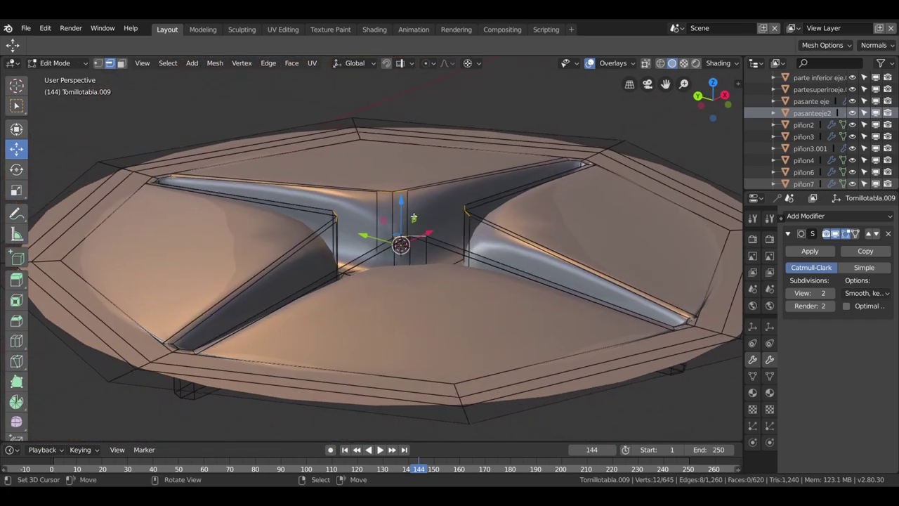
{"action": "key", "text": "ctrl+r"}
{"action": "left_click", "coordinate": [408, 222]}
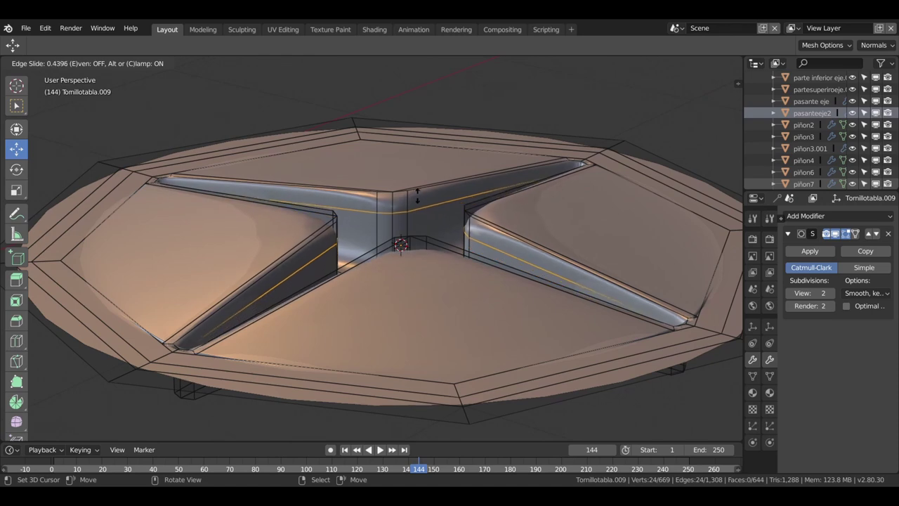
{"action": "left_click", "coordinate": [416, 201]}
{"action": "key", "text": "g"}
{"action": "key", "text": "g"}
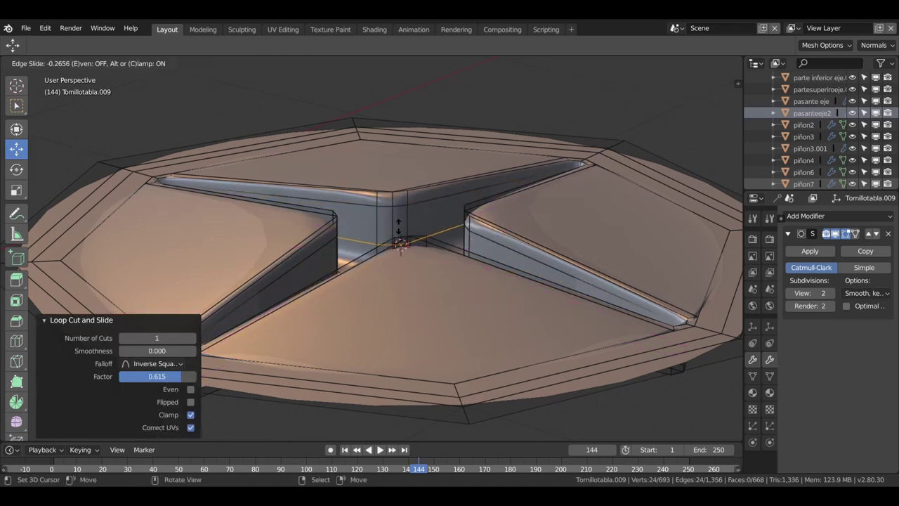
{"action": "left_click", "coordinate": [400, 243]}
{"action": "mouse_move", "coordinate": [400, 243]}
{"action": "middle_mouse_down", "text": "alt"}
{"action": "mouse_move", "coordinate": [370, 300]}
{"action": "mouse_move", "coordinate": [387, 235]}
{"action": "mouse_move", "coordinate": [321, 251]}
{"action": "mouse_move", "coordinate": [335, 259]}
{"action": "mouse_move", "coordinate": [393, 242]}
{"action": "mouse_move", "coordinate": [470, 246]}
{"action": "mouse_move", "coordinate": [699, 351]}
{"action": "middle_mouse_up", "text": "alt"}
{"action": "key", "text": "Tab"}
{"action": "key", "text": "Tab"}
{"action": "scroll", "coordinate": [608, 345], "scroll_direction": "up", "scroll_amount": 2}
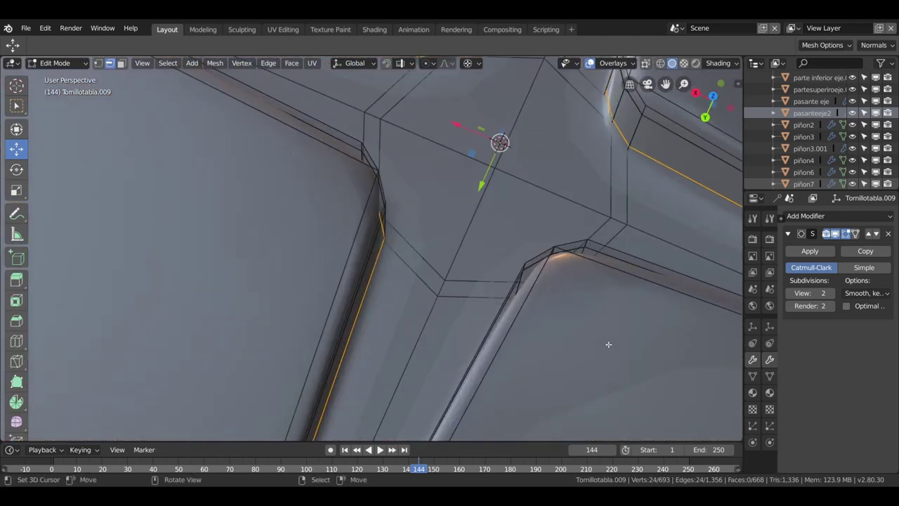
Make two knife cuts across the star recess corner.
{"action": "scroll", "coordinate": [606, 343], "scroll_direction": "up", "scroll_amount": 2}
{"action": "scroll", "coordinate": [556, 292], "scroll_direction": "up", "scroll_amount": 1}
{"action": "middle_click_drag", "start_coordinate": [556, 292], "coordinate": [442, 276], "text": "shift"}
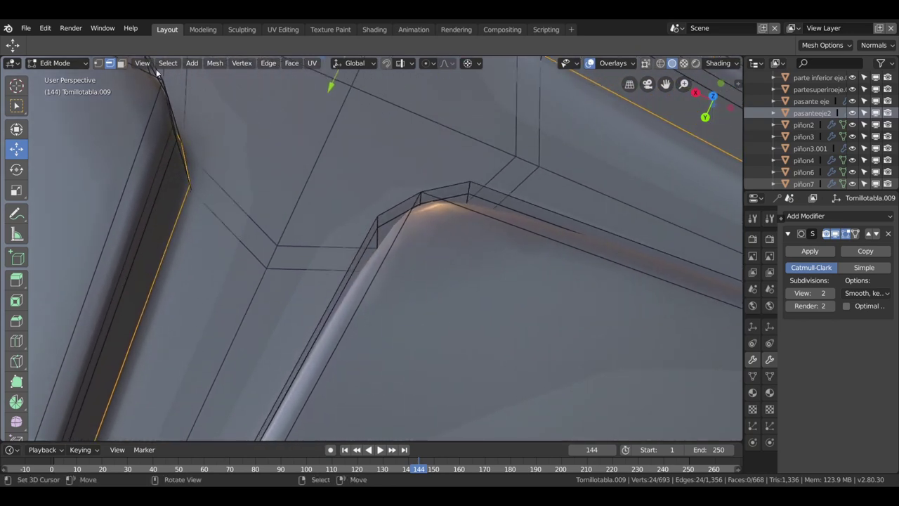
{"action": "key", "text": "k"}
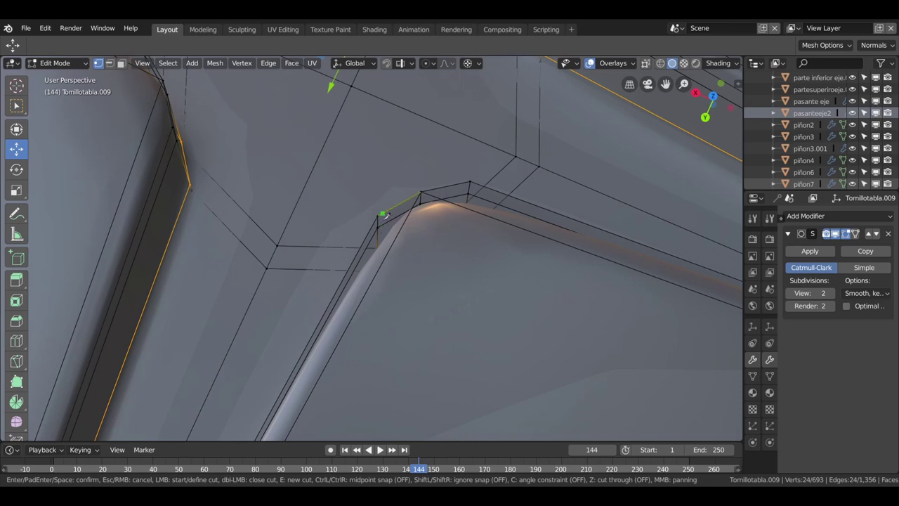
{"action": "left_click", "coordinate": [380, 216]}
{"action": "left_click", "coordinate": [402, 229]}
{"action": "key", "text": "Return"}
{"action": "key", "text": "k"}
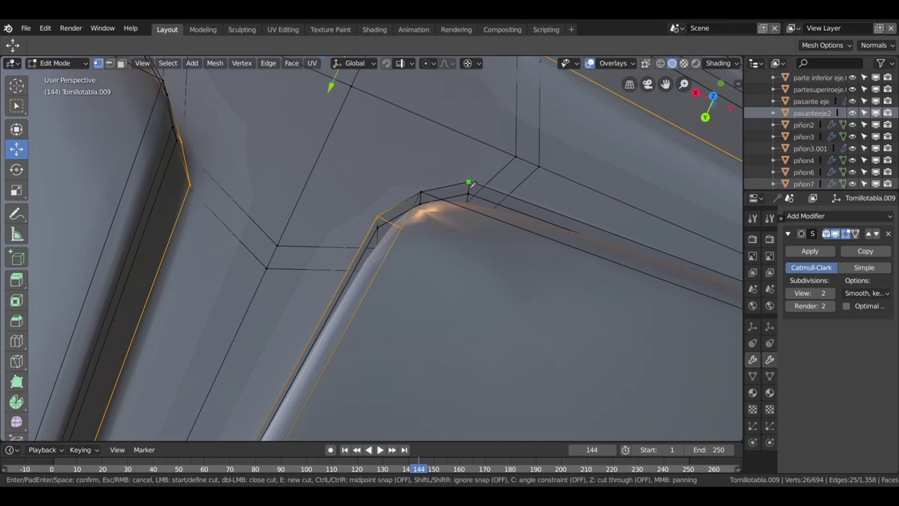
{"action": "left_click", "coordinate": [469, 182]}
{"action": "left_click", "coordinate": [464, 208]}
{"action": "key", "text": "Return"}
{"action": "mouse_move", "coordinate": [528, 213]}
{"action": "middle_mouse_down"}
{"action": "mouse_move", "coordinate": [429, 245]}
{"action": "mouse_move", "coordinate": [419, 208]}
{"action": "mouse_move", "coordinate": [405, 297]}
{"action": "mouse_move", "coordinate": [387, 245]}
{"action": "mouse_move", "coordinate": [305, 260]}
{"action": "mouse_move", "coordinate": [227, 252]}
{"action": "mouse_move", "coordinate": [307, 229]}
{"action": "middle_mouse_up"}
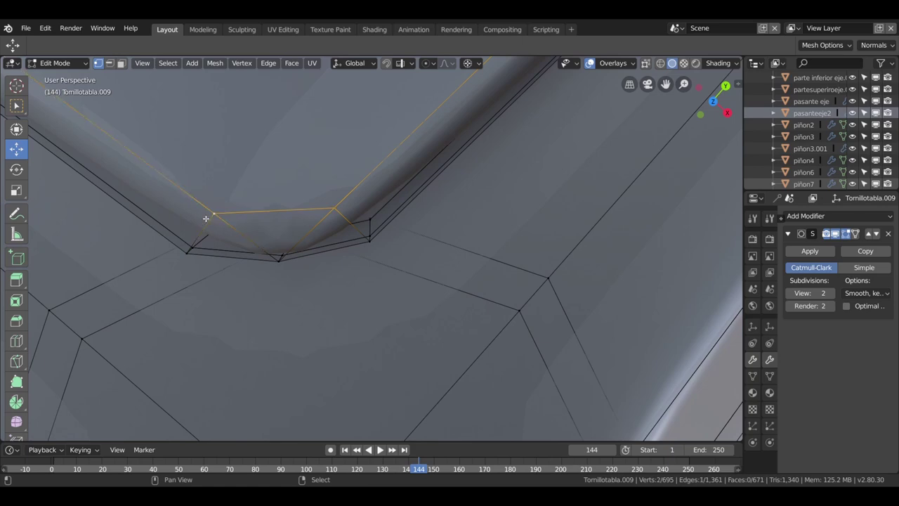
Merge the selected corner vertices At Center.
{"action": "key", "text": "m"}
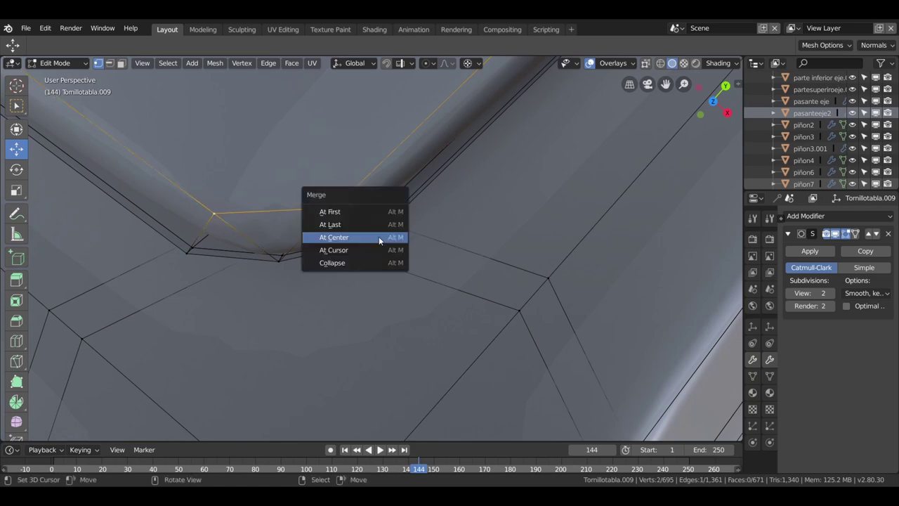
{"action": "left_click", "coordinate": [382, 238]}
{"action": "scroll", "coordinate": [373, 248], "scroll_direction": "down", "scroll_amount": 2}
{"action": "scroll", "coordinate": [372, 248], "scroll_direction": "down", "scroll_amount": 2}
{"action": "mouse_move", "coordinate": [372, 248]}
{"action": "middle_mouse_down"}
{"action": "mouse_move", "coordinate": [370, 201]}
{"action": "mouse_move", "coordinate": [215, 201]}
{"action": "mouse_move", "coordinate": [184, 243]}
{"action": "mouse_move", "coordinate": [176, 221]}
{"action": "middle_mouse_up"}
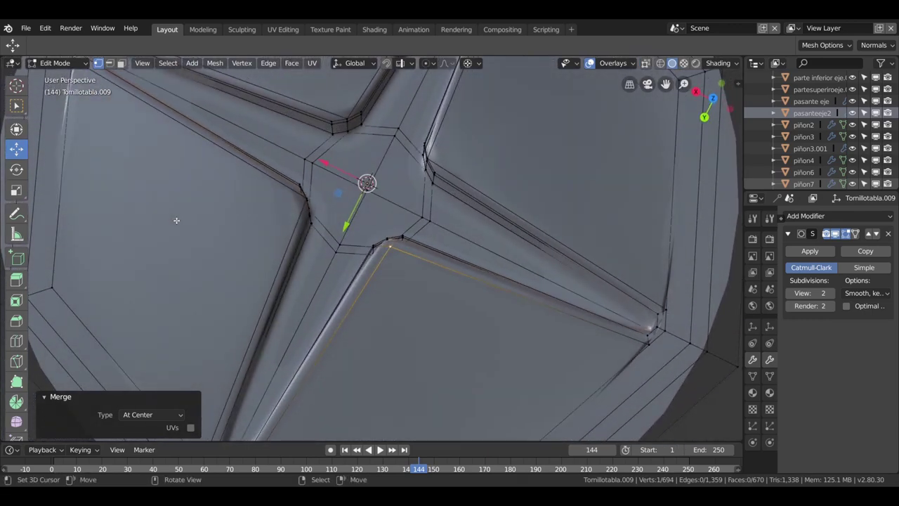
{"action": "scroll", "coordinate": [177, 221], "scroll_direction": "up", "scroll_amount": 2}
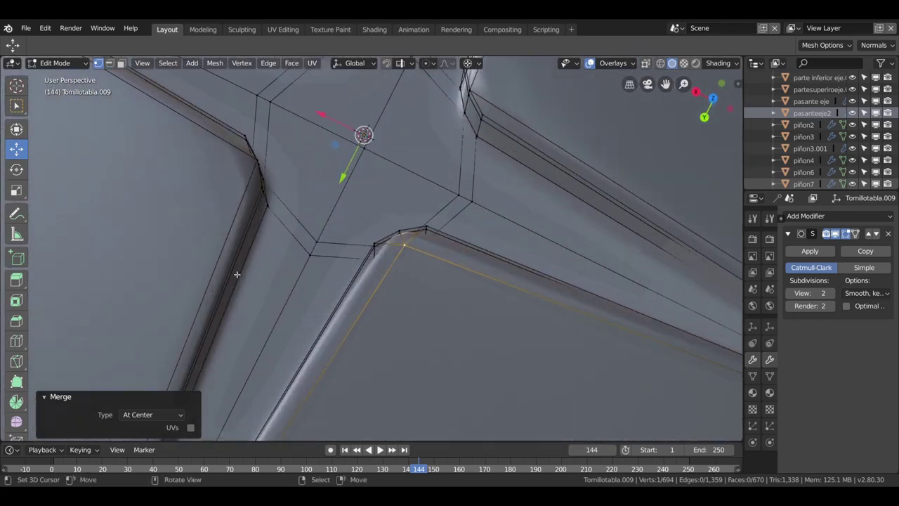
{"action": "scroll", "coordinate": [190, 241], "scroll_direction": "up", "scroll_amount": 2}
{"action": "scroll", "coordinate": [327, 321], "scroll_direction": "up", "scroll_amount": 2}
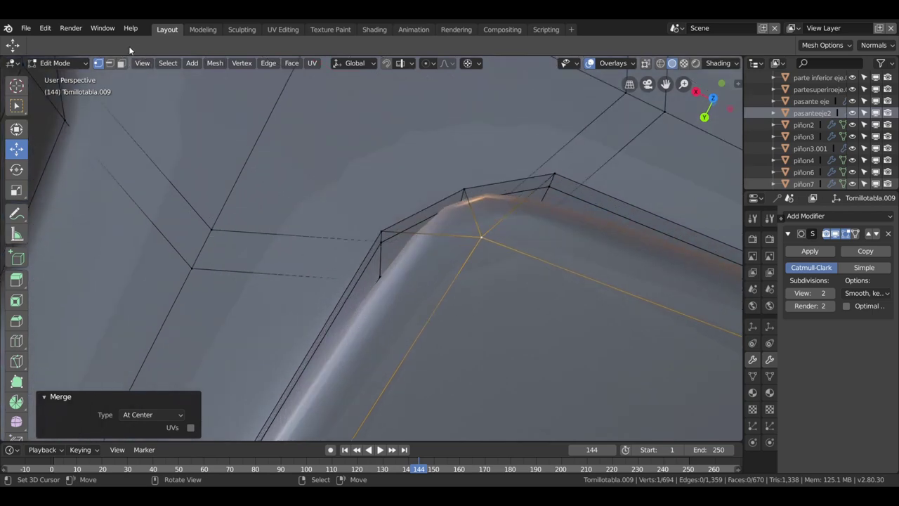
Dissolve the leftover edge at the recess corner.
{"action": "left_click", "coordinate": [112, 64]}
{"action": "left_click", "coordinate": [476, 218]}
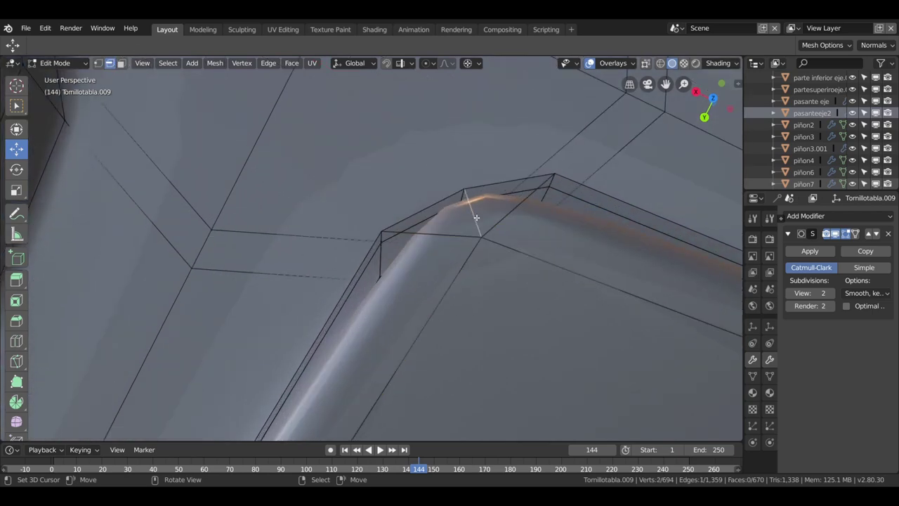
{"action": "key", "text": "x"}
{"action": "left_click", "coordinate": [492, 239]}
{"action": "scroll", "coordinate": [519, 307], "scroll_direction": "down", "scroll_amount": 2}
{"action": "scroll", "coordinate": [492, 295], "scroll_direction": "down", "scroll_amount": 3}
{"action": "scroll", "coordinate": [435, 291], "scroll_direction": "down", "scroll_amount": 2}
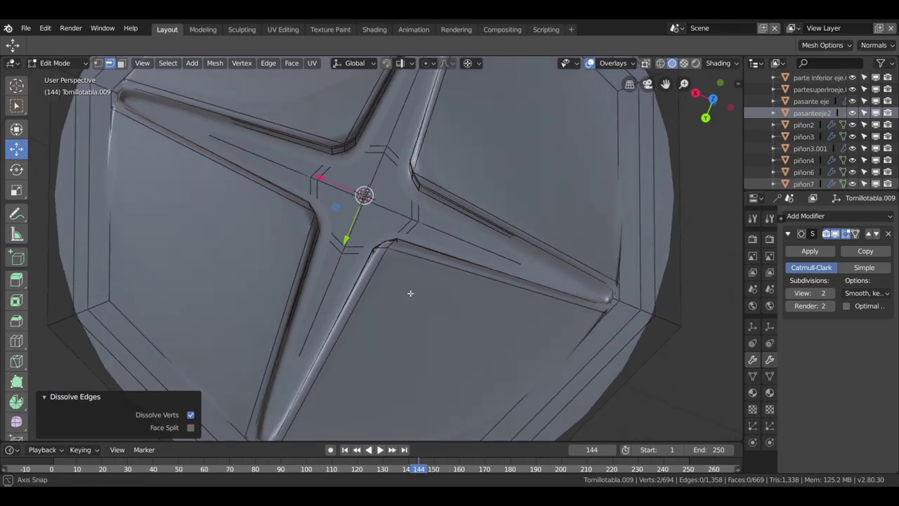
{"action": "scroll", "coordinate": [410, 293], "scroll_direction": "down", "scroll_amount": 2}
{"action": "mouse_move", "coordinate": [501, 297]}
{"action": "middle_mouse_down"}
{"action": "mouse_move", "coordinate": [562, 227]}
{"action": "mouse_move", "coordinate": [448, 222]}
{"action": "mouse_move", "coordinate": [268, 277]}
{"action": "mouse_move", "coordinate": [361, 266]}
{"action": "middle_mouse_up"}
{"action": "scroll", "coordinate": [268, 278], "scroll_direction": "up", "scroll_amount": 3}
{"action": "scroll", "coordinate": [362, 265], "scroll_direction": "up", "scroll_amount": 3}
{"action": "scroll", "coordinate": [414, 274], "scroll_direction": "up", "scroll_amount": 2}
{"action": "scroll", "coordinate": [403, 290], "scroll_direction": "up", "scroll_amount": 2}
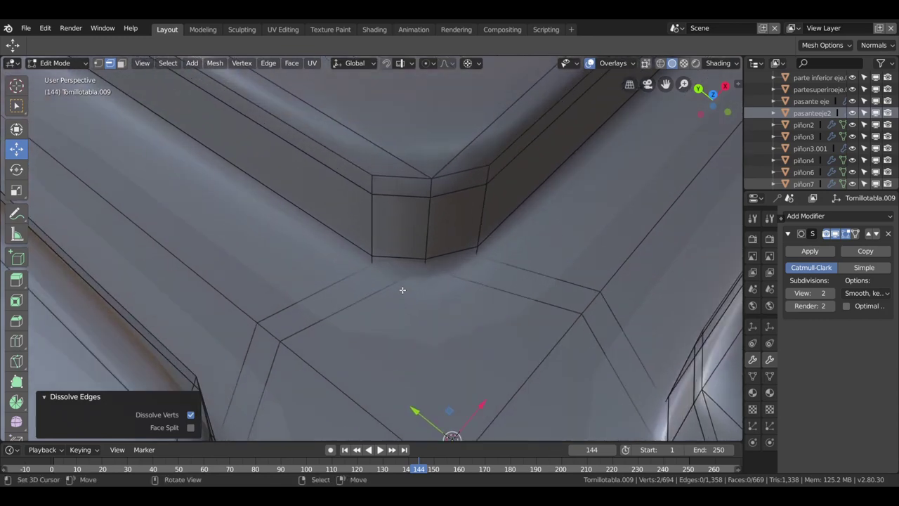
{"action": "scroll", "coordinate": [402, 289], "scroll_direction": "down", "scroll_amount": 2}
{"action": "scroll", "coordinate": [394, 297], "scroll_direction": "down", "scroll_amount": 1}
Dissolve the extra edge loop on the head's rim.
{"action": "mouse_move", "coordinate": [386, 333]}
{"action": "middle_mouse_down"}
{"action": "mouse_move", "coordinate": [436, 203]}
{"action": "mouse_move", "coordinate": [450, 240]}
{"action": "mouse_move", "coordinate": [499, 201]}
{"action": "middle_mouse_up"}
{"action": "scroll", "coordinate": [505, 197], "scroll_direction": "down", "scroll_amount": 2}
{"action": "scroll", "coordinate": [508, 196], "scroll_direction": "down", "scroll_amount": 2}
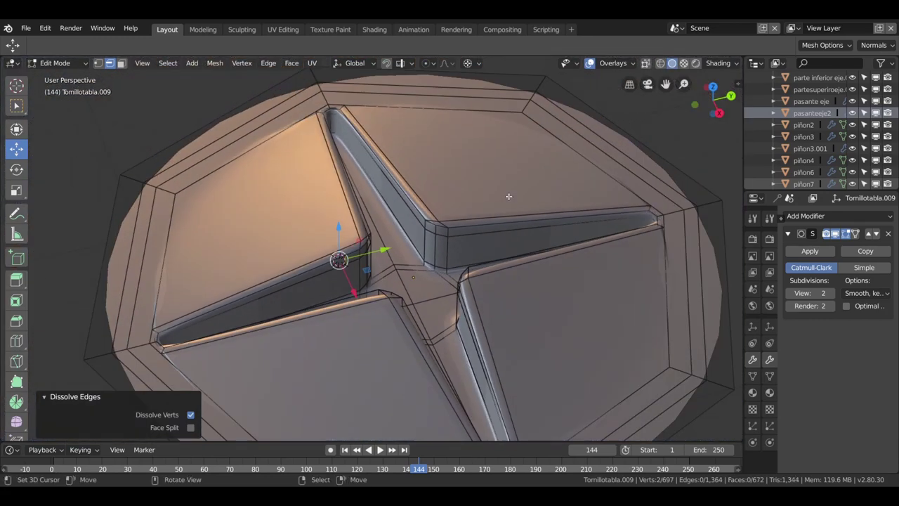
{"action": "scroll", "coordinate": [508, 197], "scroll_direction": "down", "scroll_amount": 2}
{"action": "mouse_move", "coordinate": [506, 224]}
{"action": "middle_mouse_down"}
{"action": "mouse_move", "coordinate": [384, 232]}
{"action": "mouse_move", "coordinate": [404, 286]}
{"action": "mouse_move", "coordinate": [448, 253]}
{"action": "middle_mouse_up"}
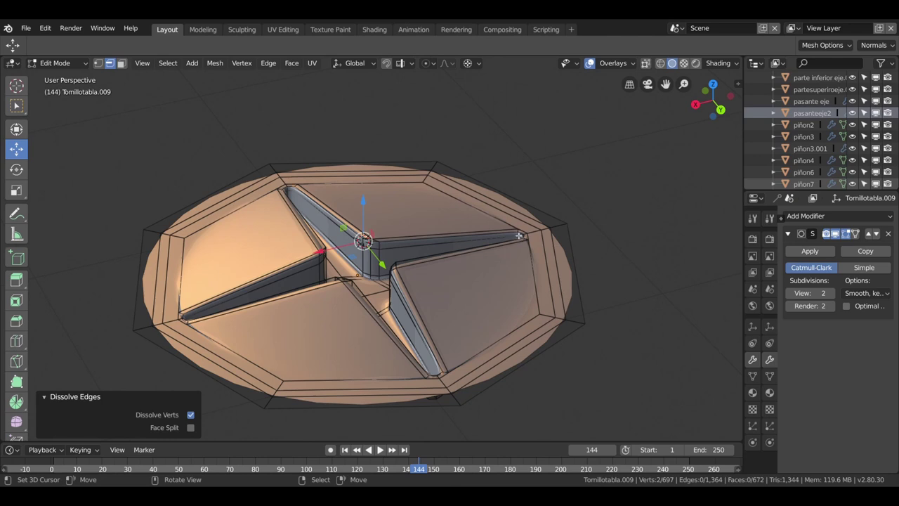
{"action": "left_click", "coordinate": [550, 254]}
{"action": "left_click", "coordinate": [550, 254], "text": "alt"}
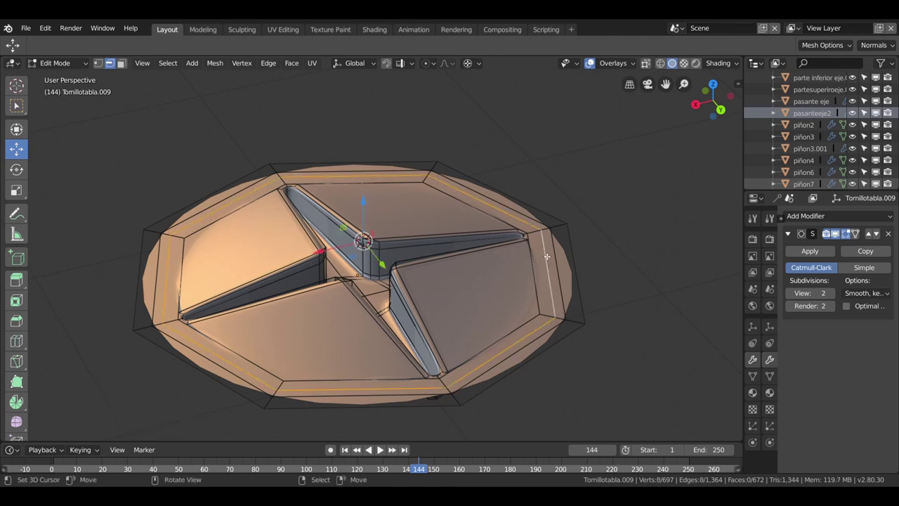
{"action": "key", "text": "x"}
{"action": "left_click", "coordinate": [545, 256]}
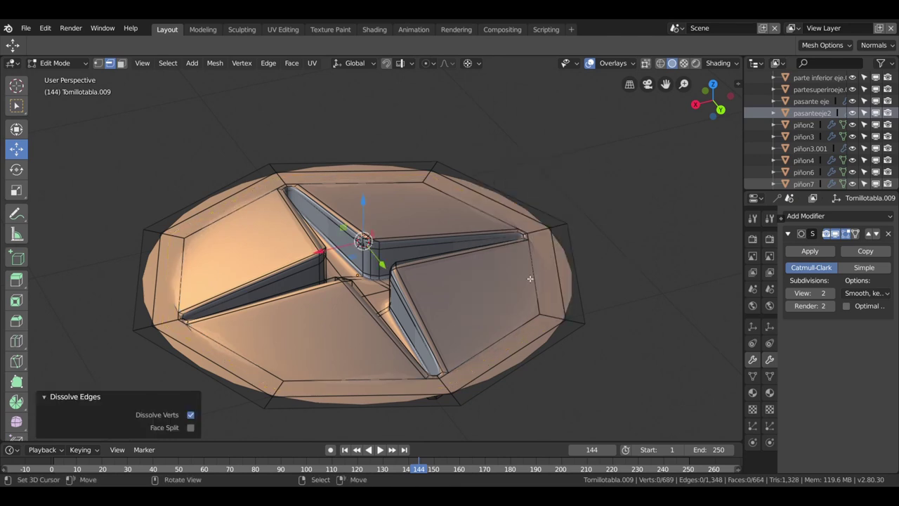
Select the outermost rim edge loop and begin moving it along Z.
{"action": "left_click", "coordinate": [580, 269], "text": "alt"}
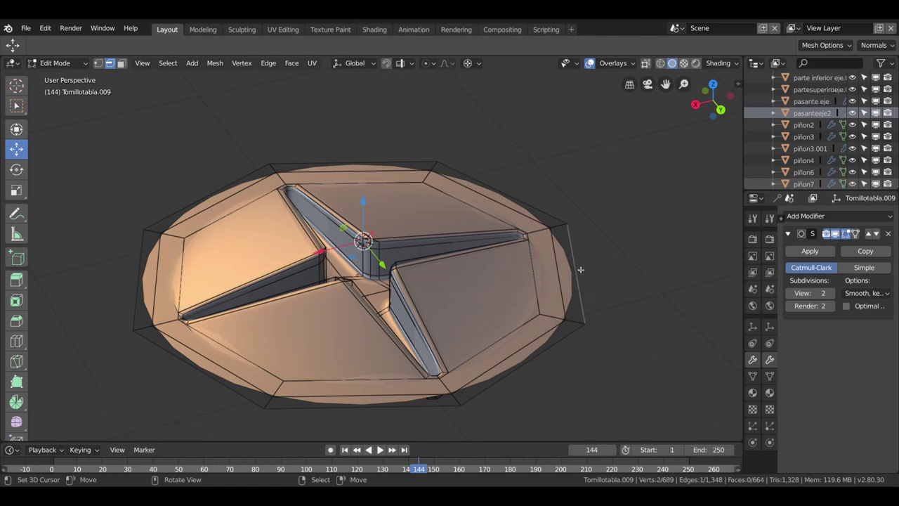
{"action": "middle_click_drag", "start_coordinate": [580, 269], "coordinate": [415, 215]}
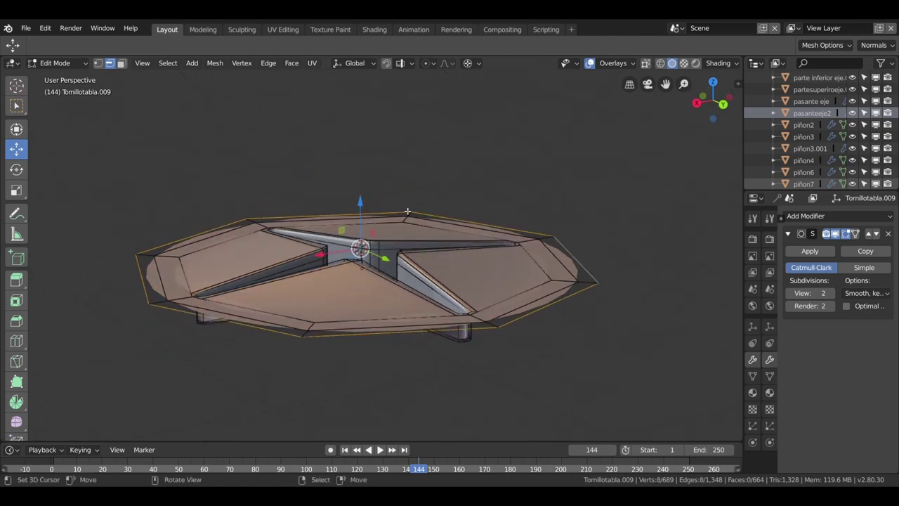
{"action": "key", "text": "g"}
{"action": "key", "text": "z"}
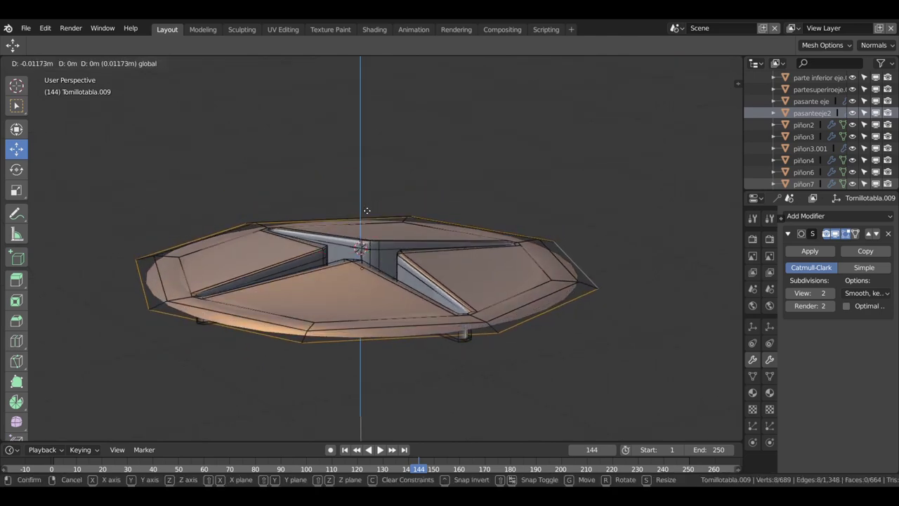
Lower the outer rim loop and extrude it downward into a side wall.
{"action": "left_click", "coordinate": [366, 210]}
{"action": "key", "text": "e"}
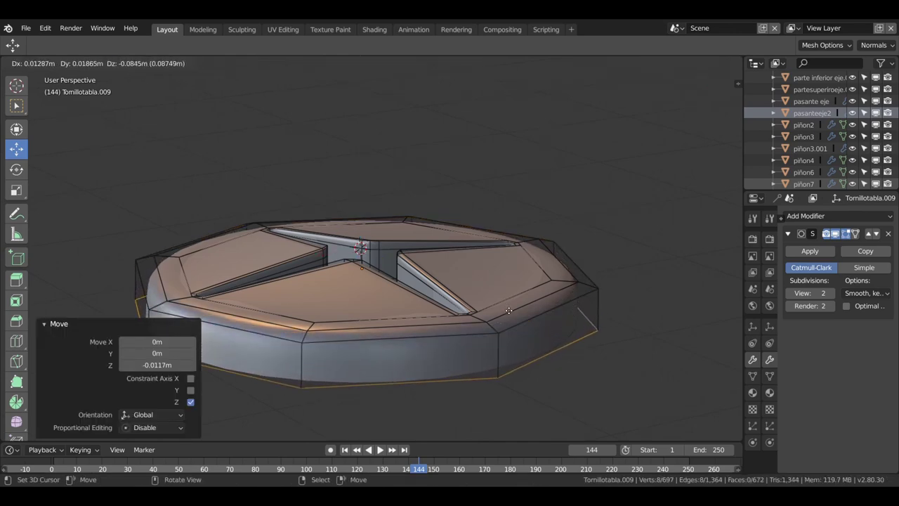
{"action": "left_click", "coordinate": [507, 304]}
{"action": "middle_click_drag", "start_coordinate": [507, 303], "coordinate": [527, 239]}
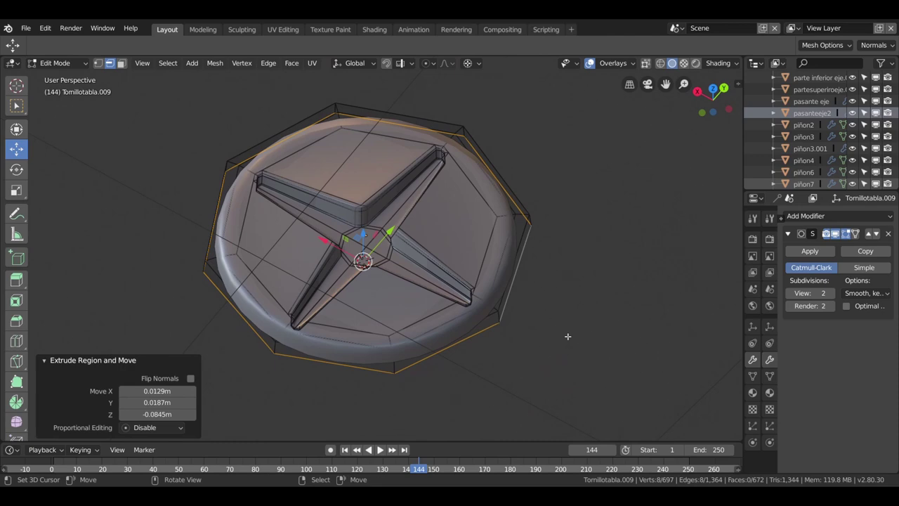
{"action": "key", "text": "KP_7"}
{"action": "key", "text": "ctrl+KP_7"}
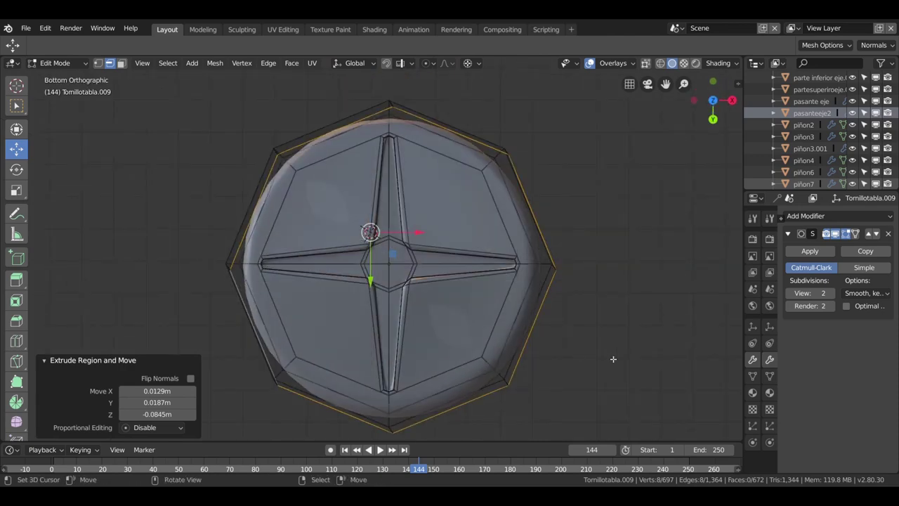
Scale the underside faces to 0.873, then extrude and scale them to 0.264.
{"action": "key", "text": "shift+s"}
{"action": "left_click", "coordinate": [610, 422]}
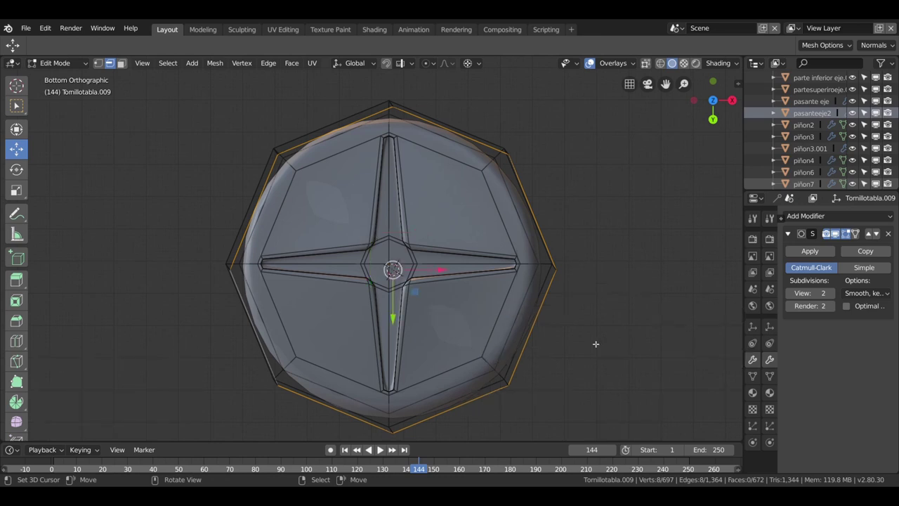
{"action": "key", "text": "s"}
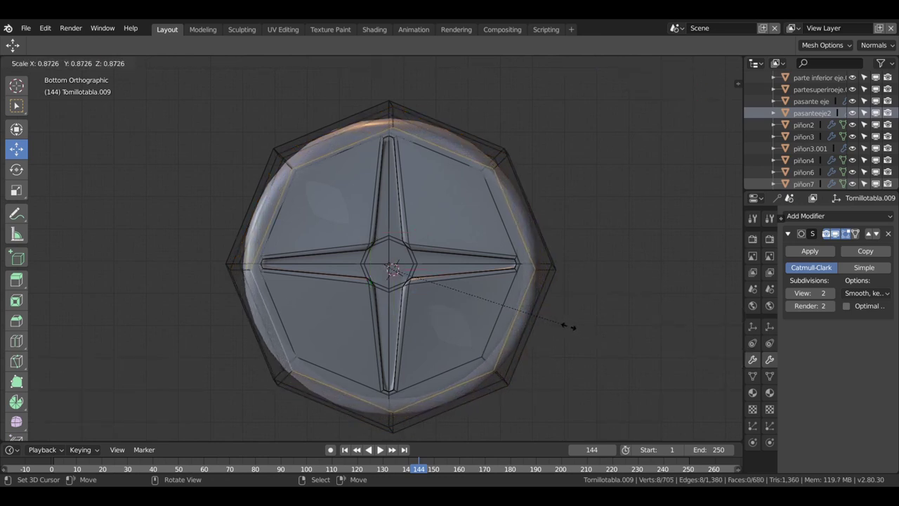
{"action": "left_click", "coordinate": [569, 327]}
{"action": "key", "text": "e"}
{"action": "key", "text": "s"}
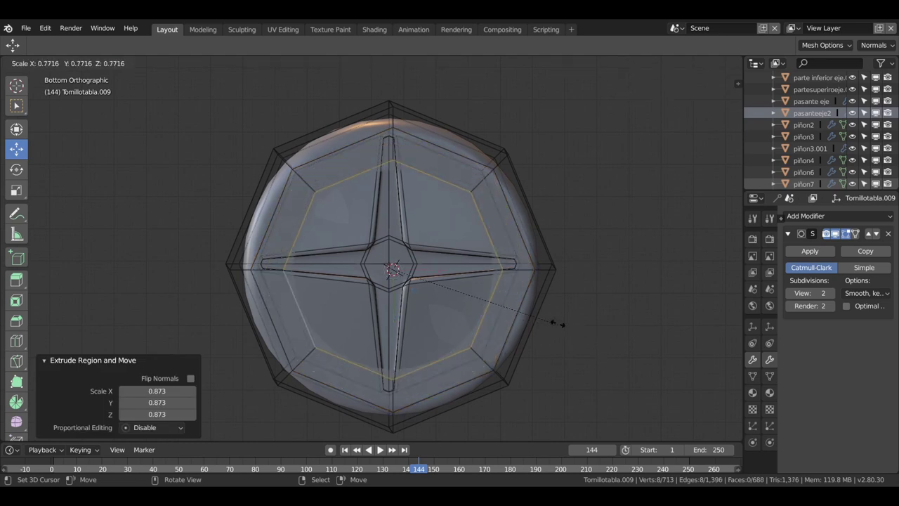
{"action": "left_click", "coordinate": [449, 289]}
{"action": "mouse_move", "coordinate": [492, 315]}
{"action": "middle_mouse_down"}
{"action": "mouse_move", "coordinate": [473, 243]}
{"action": "mouse_move", "coordinate": [695, 78]}
{"action": "mouse_move", "coordinate": [639, 313]}
{"action": "middle_mouse_up"}
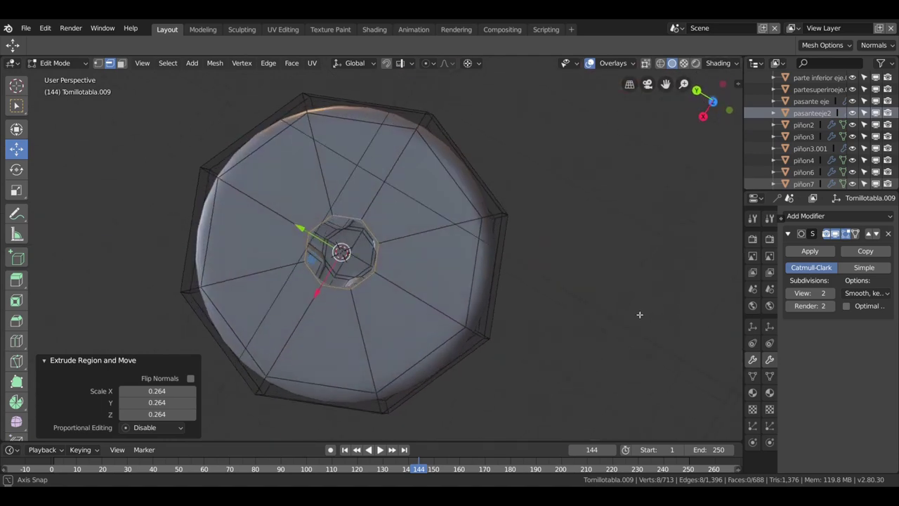
Nudge the small octagon along X and Y to centre it under the head.
{"action": "middle_click_drag", "start_coordinate": [639, 313], "coordinate": [640, 317], "text": "alt"}
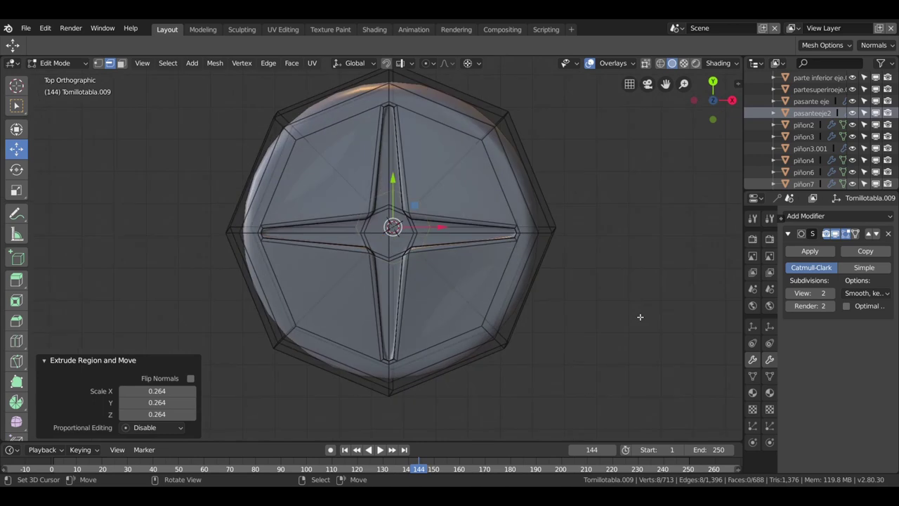
{"action": "left_click_drag", "start_coordinate": [457, 229], "coordinate": [447, 232]}
{"action": "left_click_drag", "start_coordinate": [393, 190], "coordinate": [394, 194]}
{"action": "middle_click_drag", "start_coordinate": [394, 194], "coordinate": [428, 347]}
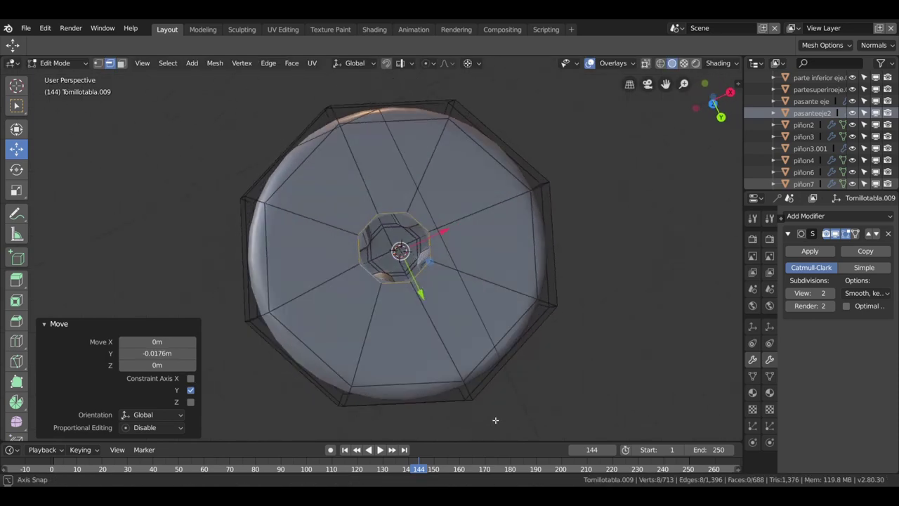
{"action": "scroll", "coordinate": [428, 347], "scroll_direction": "up", "scroll_amount": 2}
{"action": "scroll", "coordinate": [421, 351], "scroll_direction": "down", "scroll_amount": 4}
{"action": "scroll", "coordinate": [411, 359], "scroll_direction": "down", "scroll_amount": 3}
{"action": "middle_click_drag", "start_coordinate": [410, 361], "coordinate": [415, 405]}
Extrude the octagon 2.2 m straight down along Z into the shank.
{"action": "key", "text": "e"}
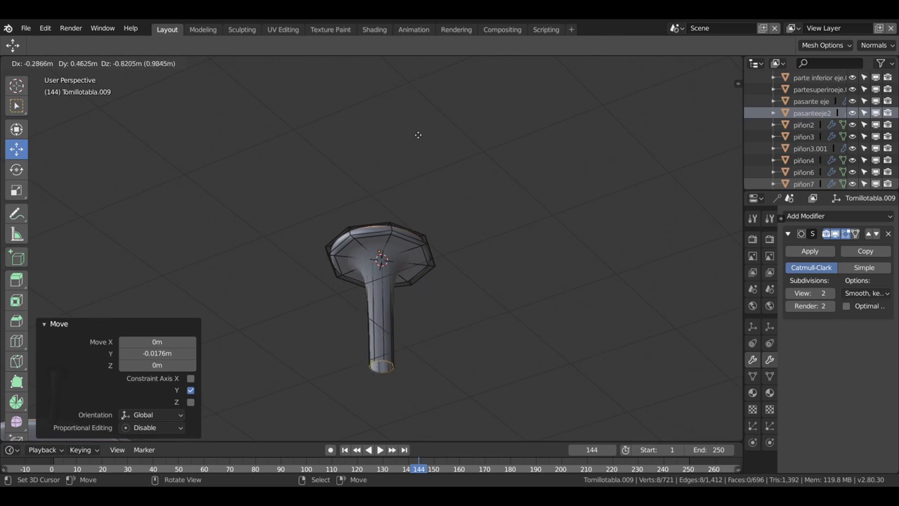
{"action": "key", "text": "z"}
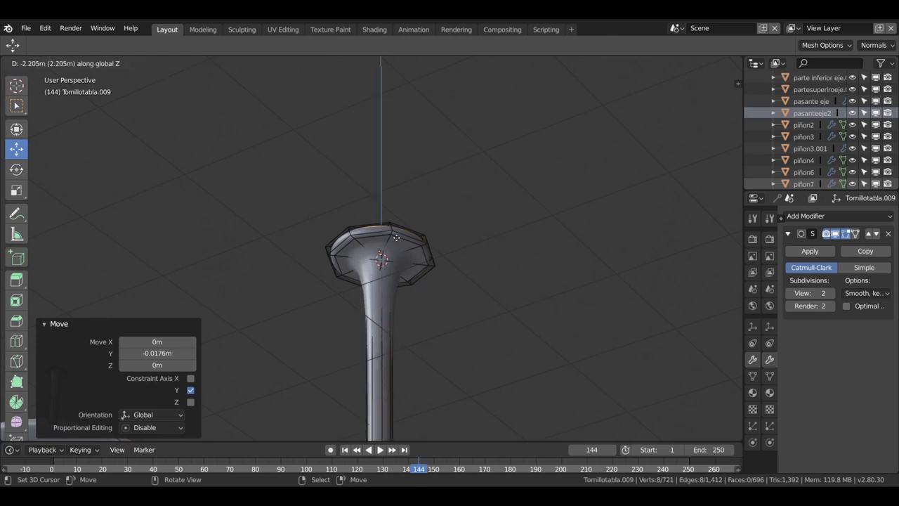
{"action": "left_click", "coordinate": [405, 194]}
{"action": "scroll", "coordinate": [387, 251], "scroll_direction": "down", "scroll_amount": 2}
{"action": "scroll", "coordinate": [386, 251], "scroll_direction": "up", "scroll_amount": 3}
{"action": "scroll", "coordinate": [382, 257], "scroll_direction": "up", "scroll_amount": 3}
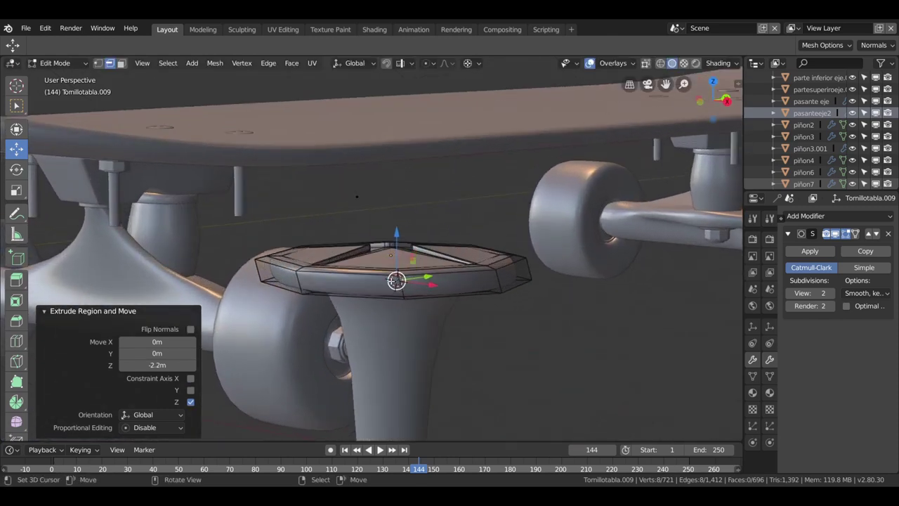
{"action": "scroll", "coordinate": [382, 280], "scroll_direction": "up", "scroll_amount": 2}
{"action": "key", "text": "ctrl+r"}
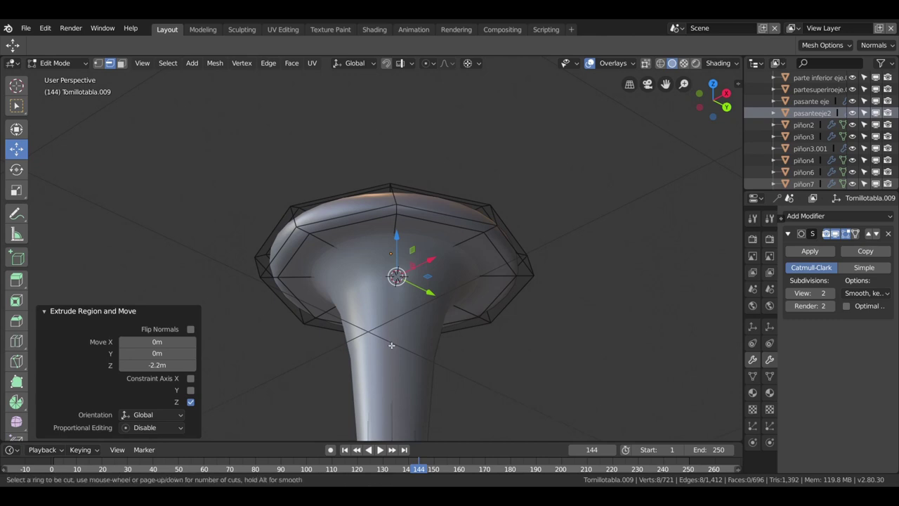
Add a loop cut on the shank, slid up near the head.
{"action": "left_click", "coordinate": [418, 370]}
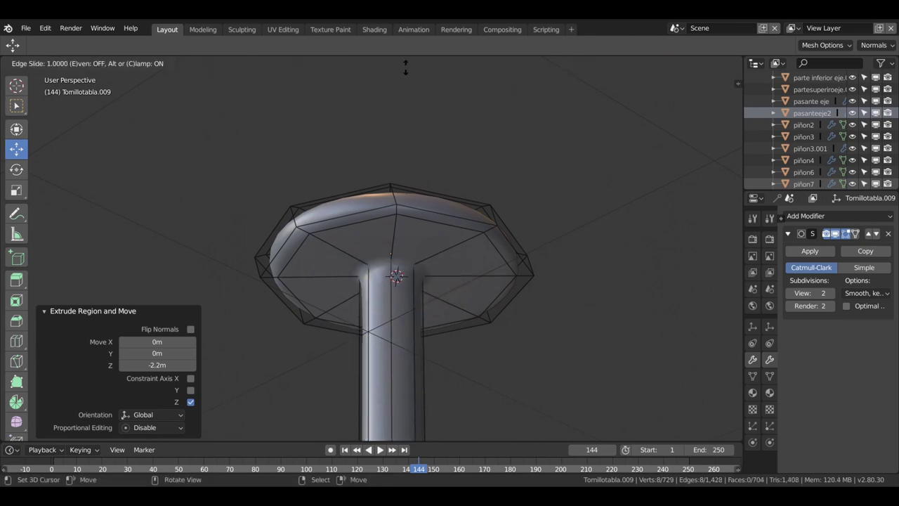
{"action": "left_click", "coordinate": [403, 112]}
{"action": "scroll", "coordinate": [421, 207], "scroll_direction": "up", "scroll_amount": 1}
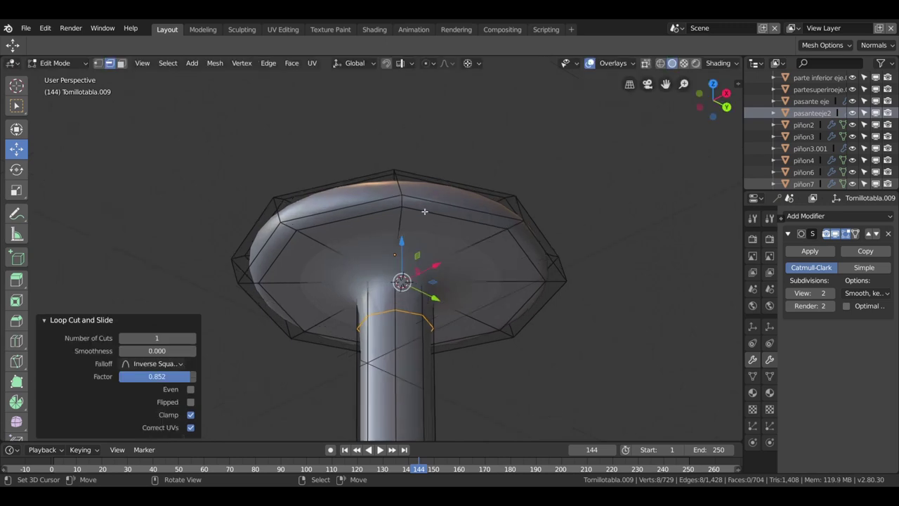
{"action": "scroll", "coordinate": [422, 232], "scroll_direction": "up", "scroll_amount": 2}
{"action": "scroll", "coordinate": [377, 230], "scroll_direction": "up", "scroll_amount": 2}
{"action": "middle_click_drag", "start_coordinate": [377, 231], "coordinate": [421, 291]}
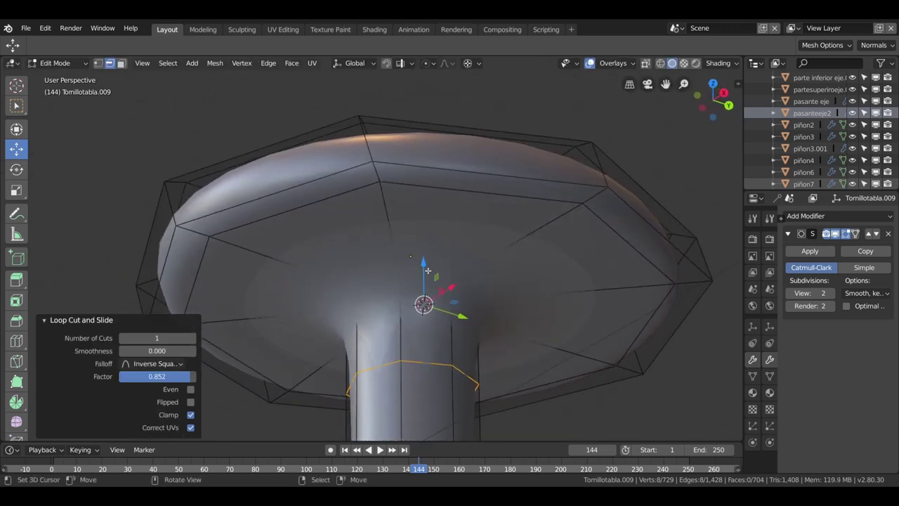
{"action": "key", "text": "Tab"}
{"action": "key", "text": "Tab"}
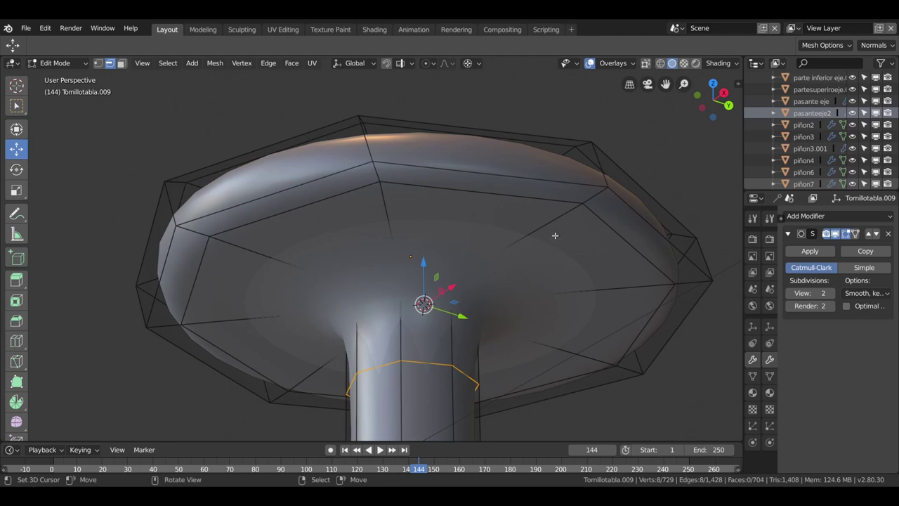
Dissolve that shank loop and lower the shank's top loop by 0.124 m.
{"action": "key", "text": "Tab"}
{"action": "key", "text": "Tab"}
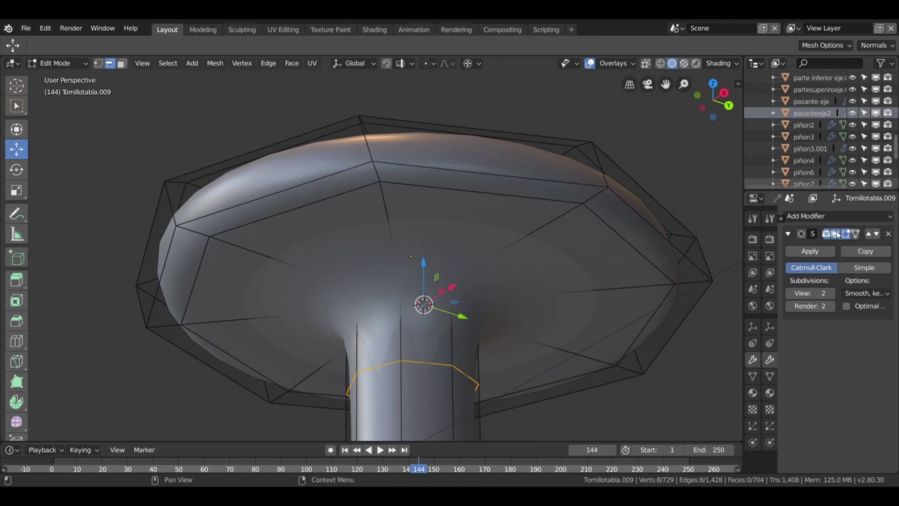
{"action": "left_click", "coordinate": [843, 233]}
{"action": "key", "text": "x"}
{"action": "left_click", "coordinate": [459, 363]}
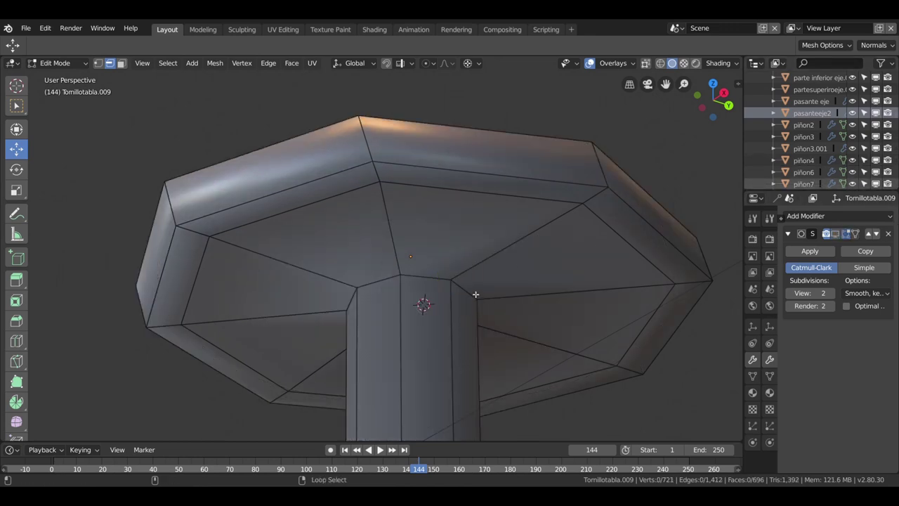
{"action": "left_click", "coordinate": [475, 294], "text": "alt"}
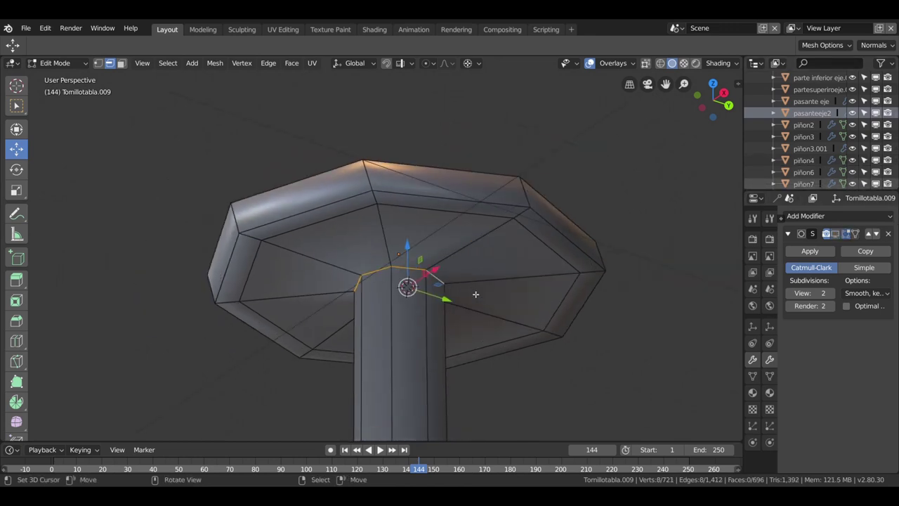
{"action": "middle_click_drag", "start_coordinate": [475, 294], "coordinate": [587, 317]}
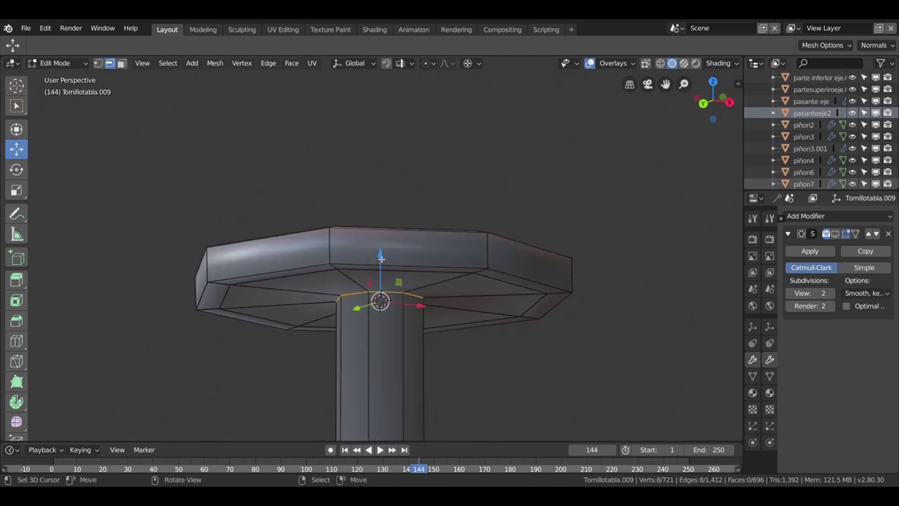
{"action": "left_click_drag", "start_coordinate": [381, 258], "coordinate": [380, 289]}
{"action": "middle_click_drag", "start_coordinate": [379, 289], "coordinate": [378, 259]}
Add two loop cuts on the head's underside, one toward the rim, one near the shank.
{"action": "key", "text": "ctrl+r"}
{"action": "left_click", "coordinate": [372, 247]}
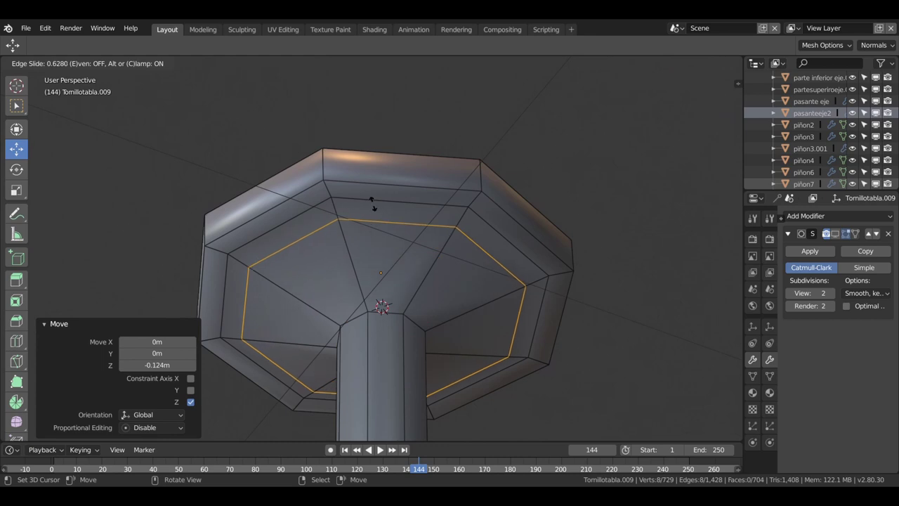
{"action": "left_click", "coordinate": [371, 195]}
{"action": "key", "text": "ctrl+r"}
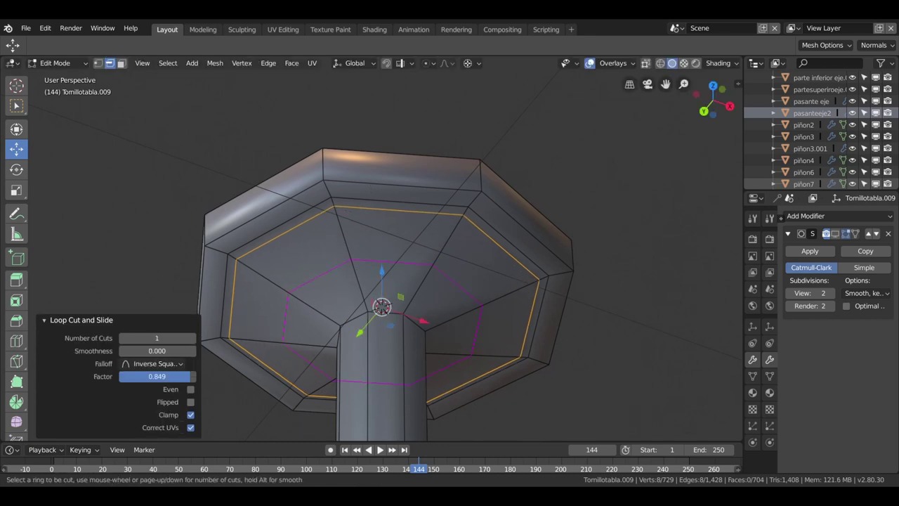
{"action": "left_click", "coordinate": [355, 272]}
{"action": "left_click", "coordinate": [360, 302]}
{"action": "key", "text": "Tab"}
{"action": "mouse_move", "coordinate": [441, 299]}
{"action": "middle_mouse_down"}
{"action": "mouse_move", "coordinate": [481, 345]}
{"action": "mouse_move", "coordinate": [441, 307]}
{"action": "mouse_move", "coordinate": [465, 301]}
{"action": "mouse_move", "coordinate": [461, 393]}
{"action": "mouse_move", "coordinate": [517, 397]}
{"action": "mouse_move", "coordinate": [628, 370]}
{"action": "mouse_move", "coordinate": [701, 367]}
{"action": "mouse_move", "coordinate": [572, 394]}
{"action": "mouse_move", "coordinate": [488, 384]}
{"action": "mouse_move", "coordinate": [474, 415]}
{"action": "mouse_move", "coordinate": [456, 325]}
{"action": "mouse_move", "coordinate": [450, 335]}
{"action": "middle_mouse_up"}
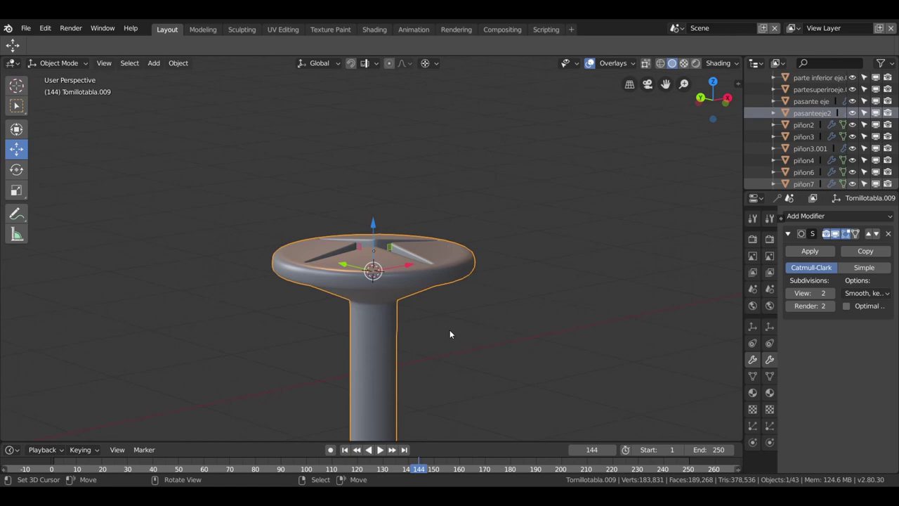
Add a loop cut around the head's rim, slid down to factor 0.690.
{"action": "key", "text": "Tab"}
{"action": "mouse_move", "coordinate": [428, 287]}
{"action": "middle_mouse_down"}
{"action": "mouse_move", "coordinate": [487, 367]}
{"action": "mouse_move", "coordinate": [449, 262]}
{"action": "middle_mouse_up"}
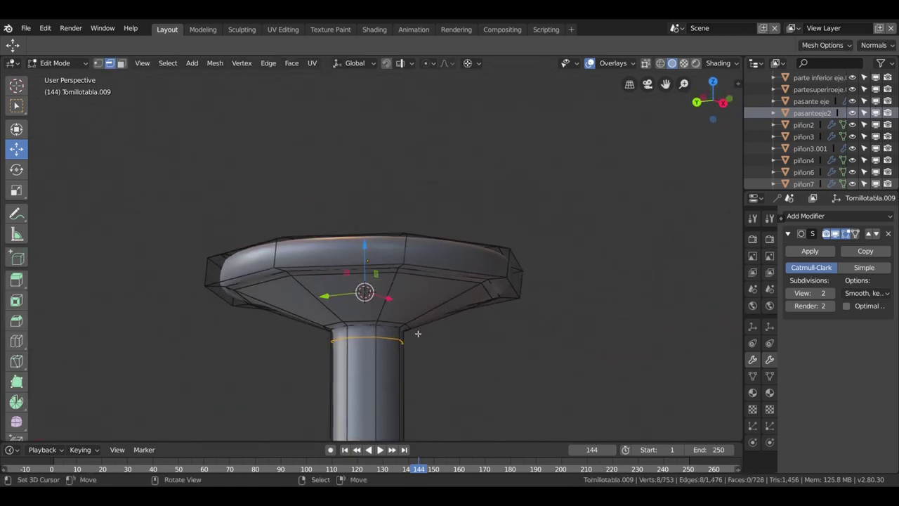
{"action": "middle_click_drag", "start_coordinate": [386, 254], "coordinate": [389, 371]}
{"action": "scroll", "coordinate": [388, 302], "scroll_direction": "up", "scroll_amount": 5}
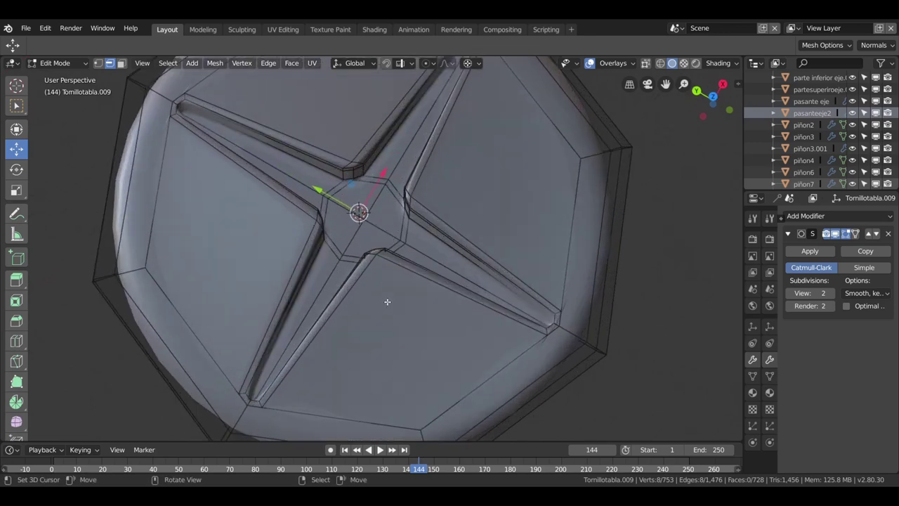
{"action": "mouse_move", "coordinate": [387, 302]}
{"action": "middle_mouse_down"}
{"action": "mouse_move", "coordinate": [459, 325]}
{"action": "mouse_move", "coordinate": [351, 207]}
{"action": "mouse_move", "coordinate": [376, 221]}
{"action": "mouse_move", "coordinate": [397, 205]}
{"action": "mouse_move", "coordinate": [422, 236]}
{"action": "mouse_move", "coordinate": [450, 251]}
{"action": "middle_mouse_up"}
{"action": "scroll", "coordinate": [368, 226], "scroll_direction": "down", "scroll_amount": 3}
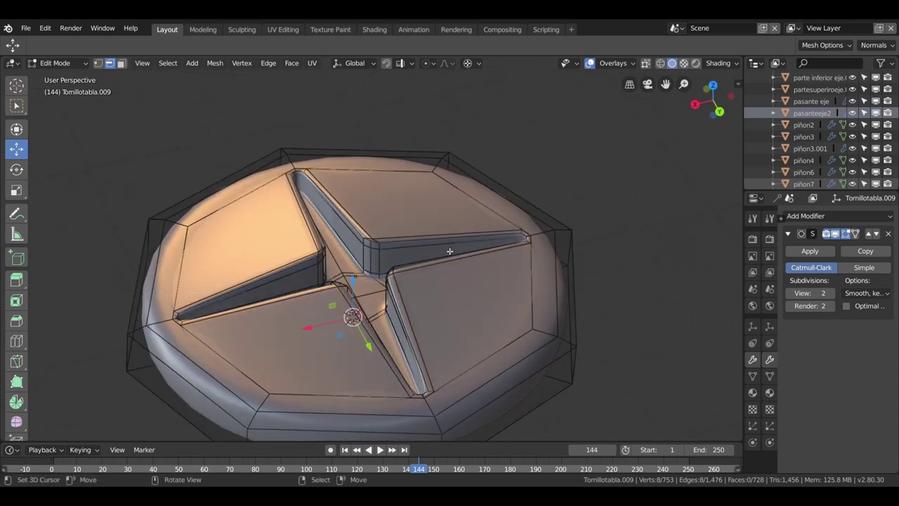
{"action": "scroll", "coordinate": [362, 301], "scroll_direction": "down", "scroll_amount": 6}
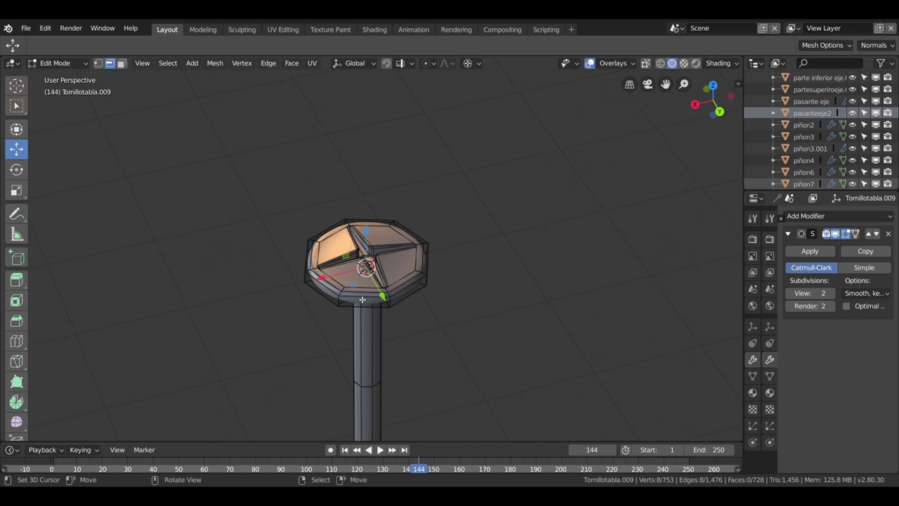
{"action": "middle_click_drag", "start_coordinate": [447, 305], "coordinate": [410, 286]}
{"action": "scroll", "coordinate": [410, 286], "scroll_direction": "up", "scroll_amount": 2}
{"action": "scroll", "coordinate": [410, 286], "scroll_direction": "up", "scroll_amount": 2}
{"action": "key", "text": "ctrl+r"}
{"action": "left_click", "coordinate": [436, 330]}
{"action": "left_click", "coordinate": [435, 330]}
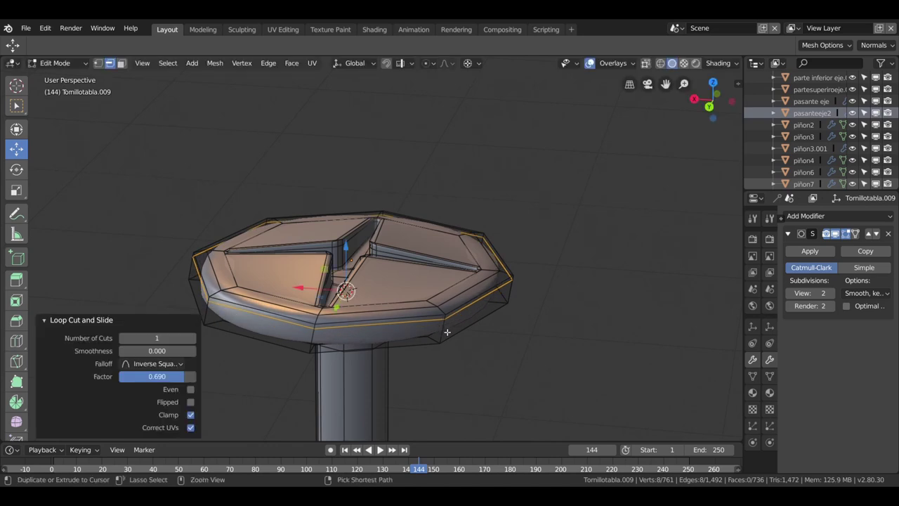
{"action": "left_click", "coordinate": [446, 341]}
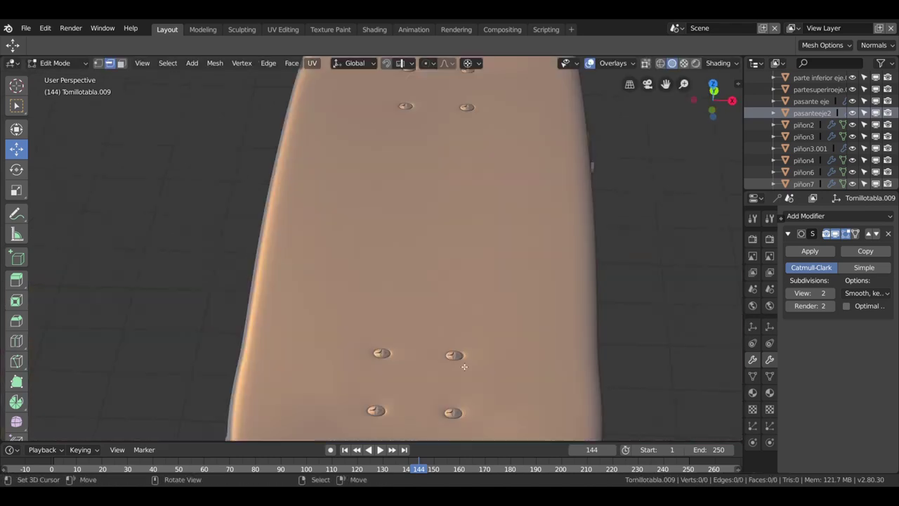
{"action": "scroll", "coordinate": [445, 243], "scroll_direction": "down", "scroll_amount": 5}
{"action": "mouse_move", "coordinate": [446, 243]}
{"action": "middle_mouse_down"}
{"action": "mouse_move", "coordinate": [422, 263]}
{"action": "mouse_move", "coordinate": [433, 263]}
{"action": "mouse_move", "coordinate": [429, 273]}
{"action": "middle_mouse_up"}
{"action": "mouse_move", "coordinate": [304, 316]}
{"action": "middle_mouse_down"}
{"action": "mouse_move", "coordinate": [337, 331]}
{"action": "mouse_move", "coordinate": [345, 348]}
{"action": "mouse_move", "coordinate": [411, 358]}
{"action": "mouse_move", "coordinate": [622, 359]}
{"action": "mouse_move", "coordinate": [642, 333]}
{"action": "mouse_move", "coordinate": [639, 355]}
{"action": "mouse_move", "coordinate": [644, 317]}
{"action": "mouse_move", "coordinate": [503, 337]}
{"action": "mouse_move", "coordinate": [522, 344]}
{"action": "mouse_move", "coordinate": [631, 334]}
{"action": "mouse_move", "coordinate": [511, 335]}
{"action": "mouse_move", "coordinate": [524, 194]}
{"action": "middle_mouse_up"}
{"action": "scroll", "coordinate": [524, 193], "scroll_direction": "up", "scroll_amount": 8}
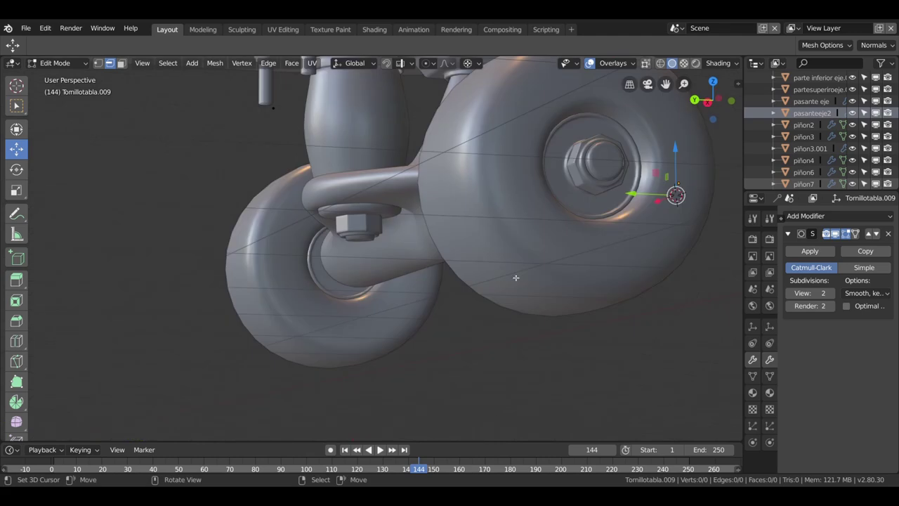
{"action": "scroll", "coordinate": [527, 236], "scroll_direction": "down", "scroll_amount": 2}
{"action": "scroll", "coordinate": [531, 235], "scroll_direction": "down", "scroll_amount": 3}
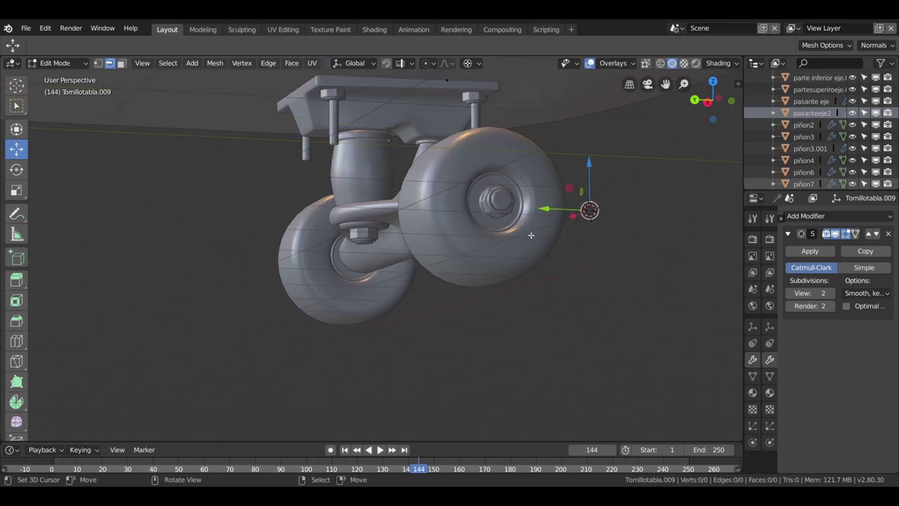